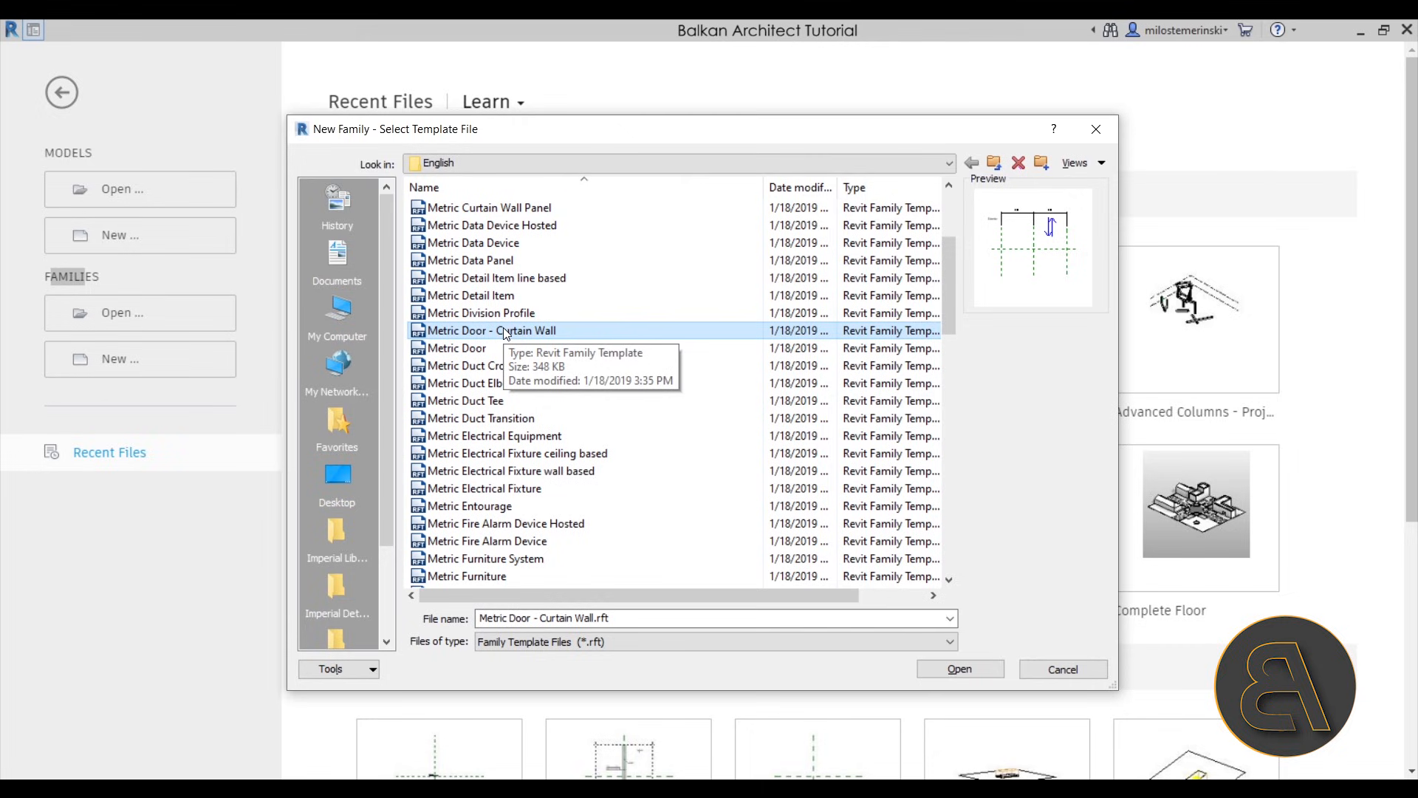
- Create a new family from the Metric Door template
click(487, 350)
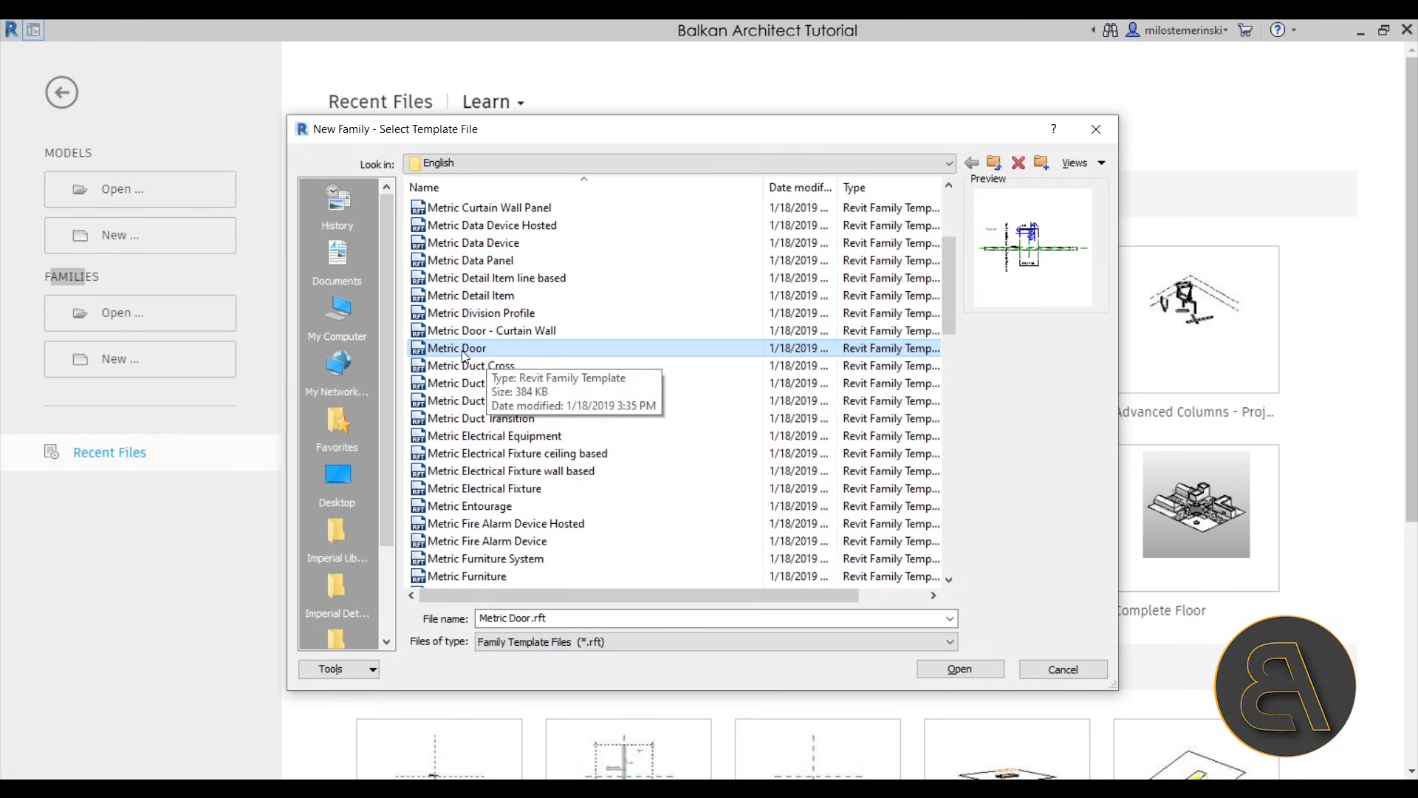
click(961, 673)
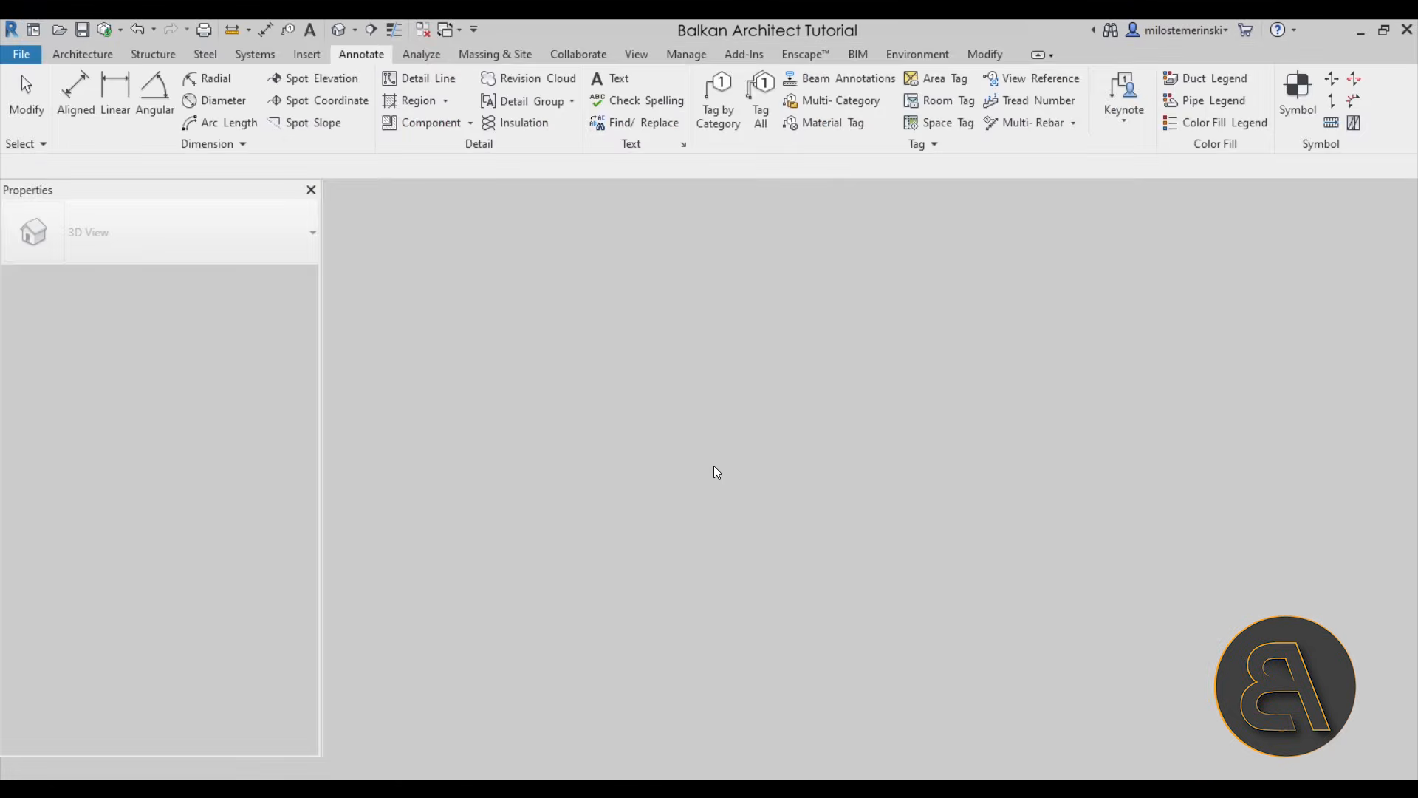
mouse_move(614, 524)
middle_down()
mouse_move(604, 503)
mouse_move(582, 529)
middle_up()
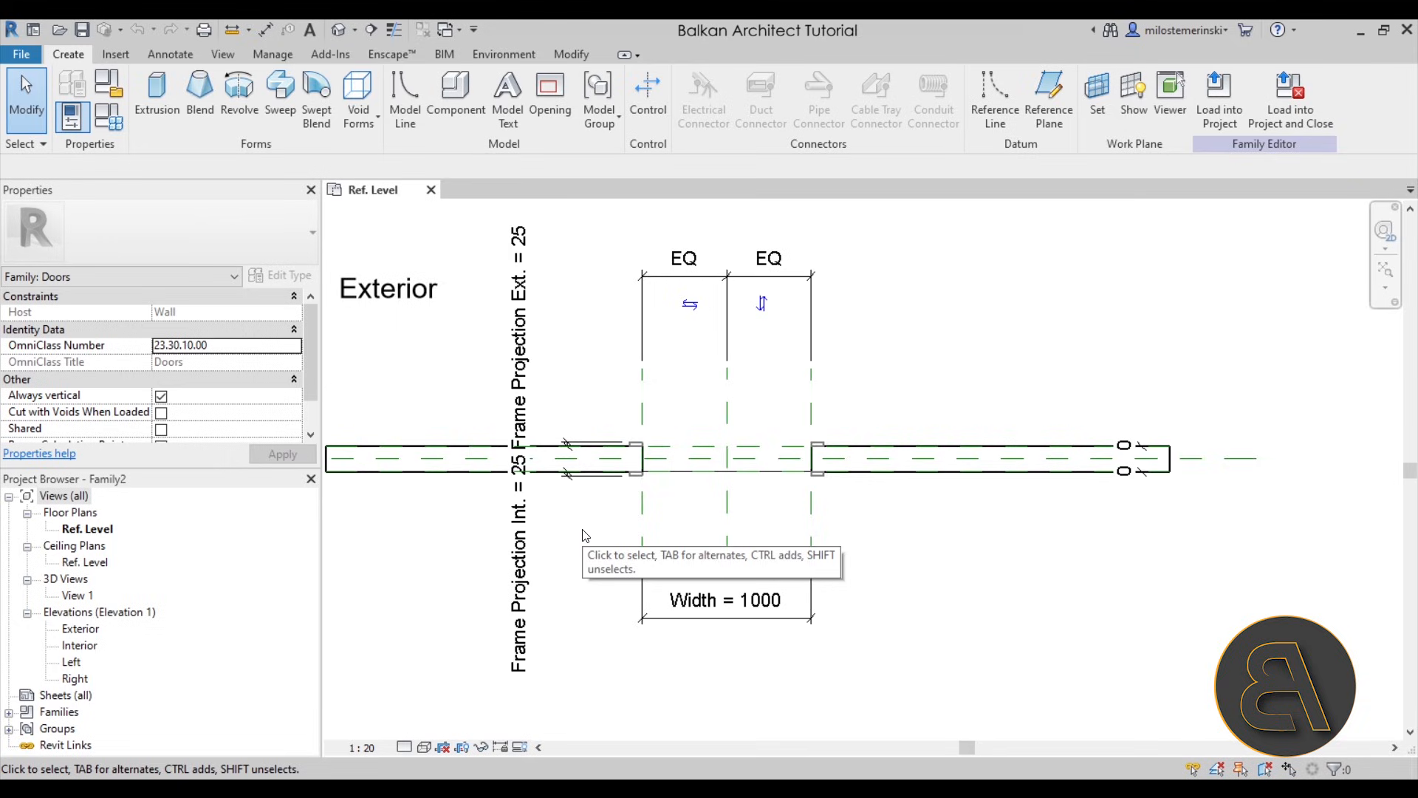
scroll(641, 488, up, 1)
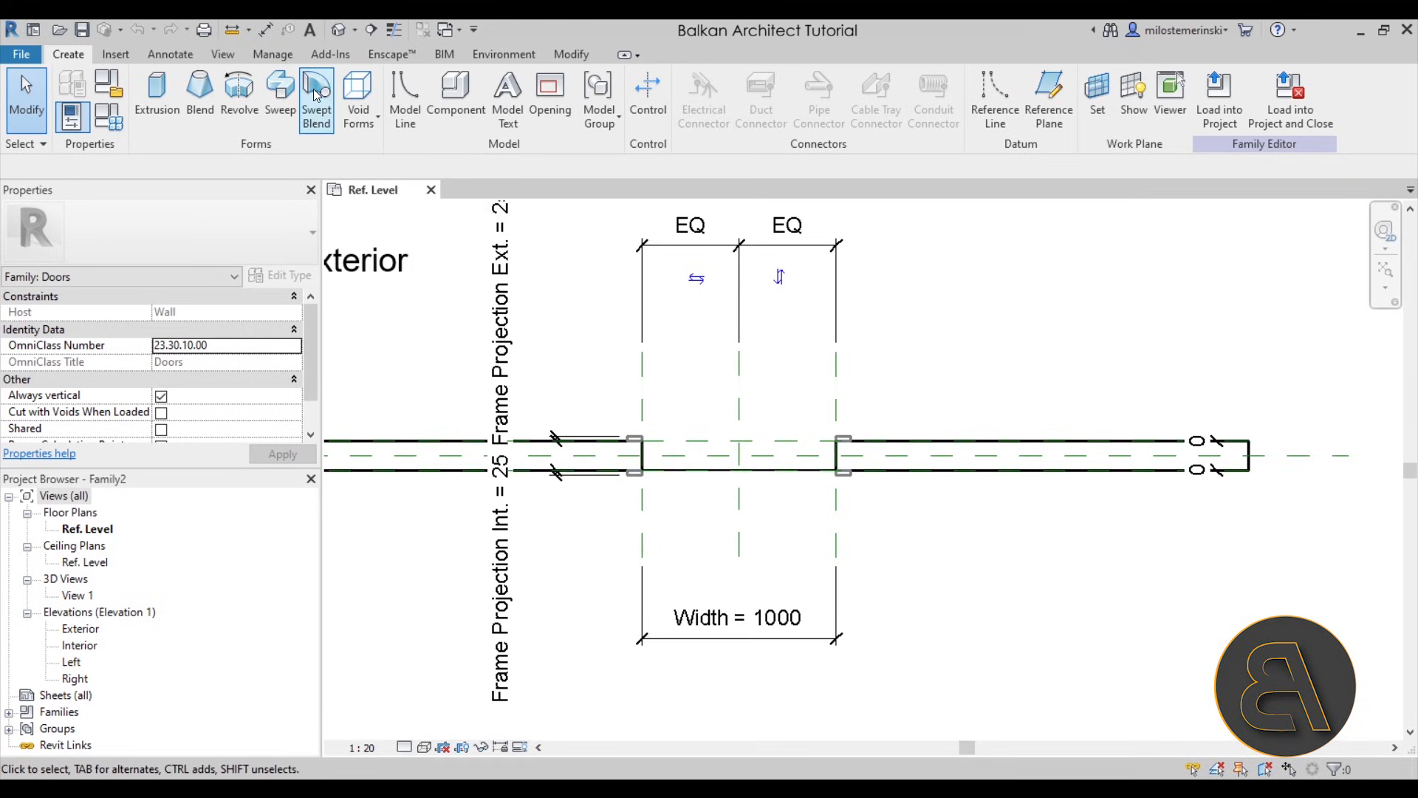
- Open the default 3D view and examine the wall opening with its door frame
click(340, 31)
shift+middle_drag(942, 528, 897, 540)
scroll(990, 526, up, 4)
scroll(1016, 524, down, 5)
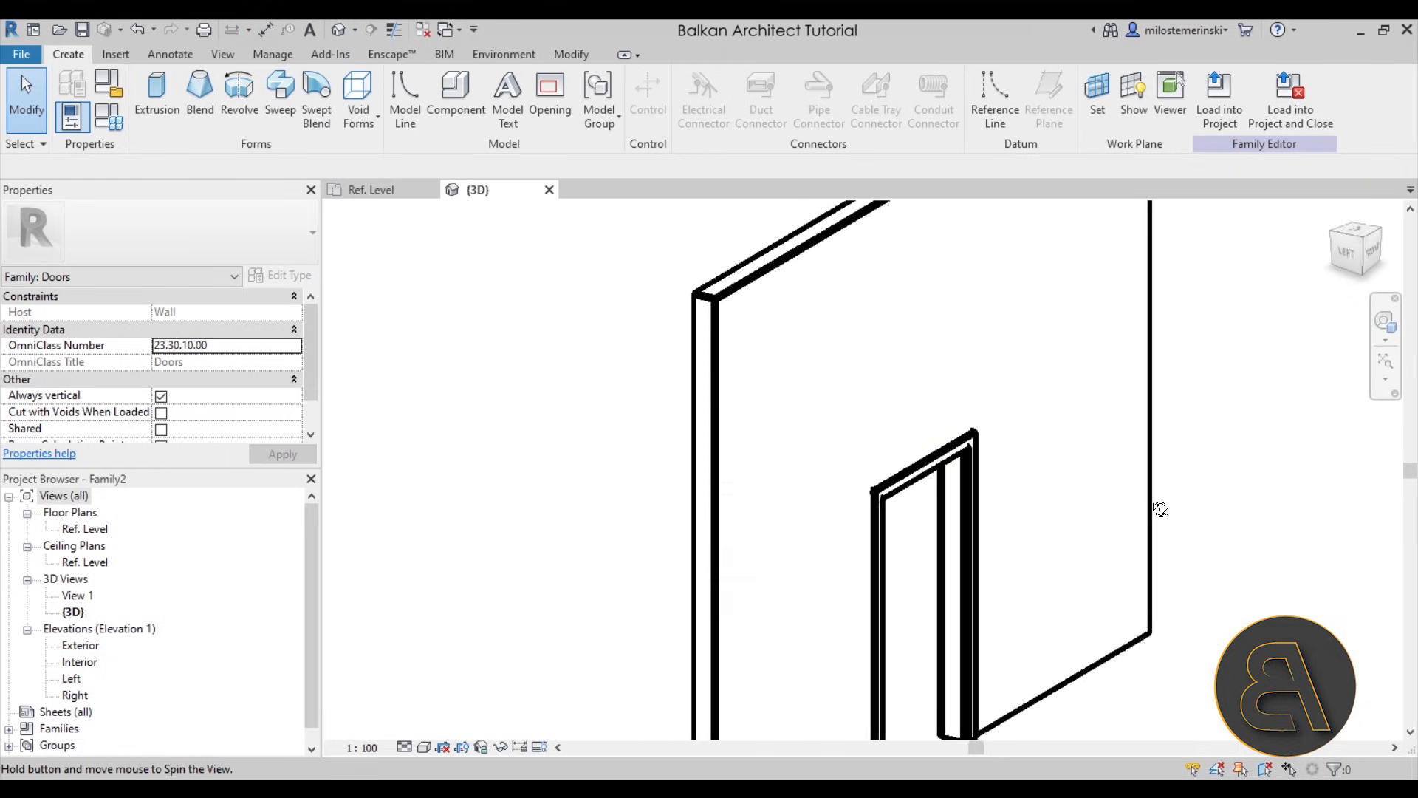
- Return to the Ref. Level floor plan and examine the exterior frame piece at the opening's left edge
click(373, 190)
scroll(690, 459, up, 4)
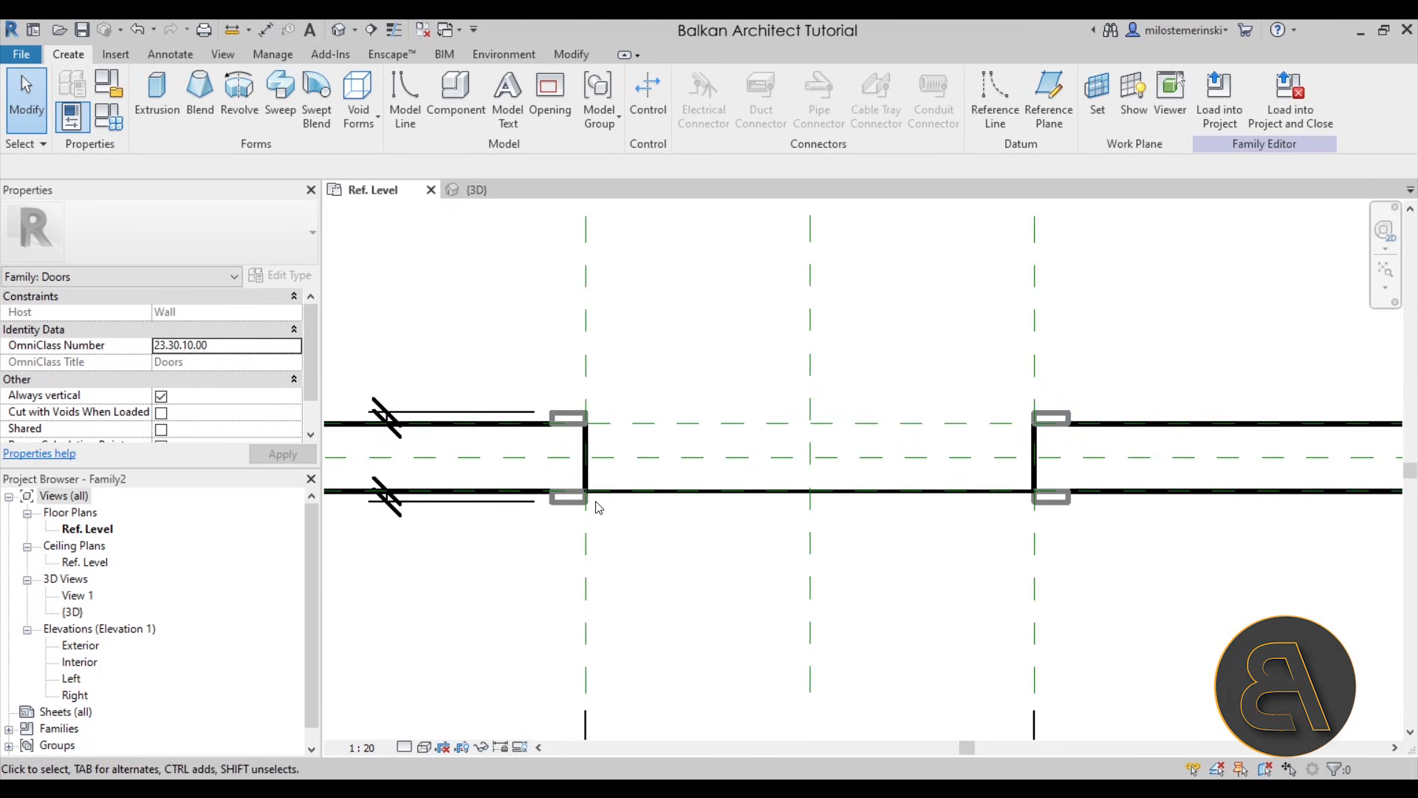
scroll(567, 442, up, 2)
scroll(567, 441, up, 1)
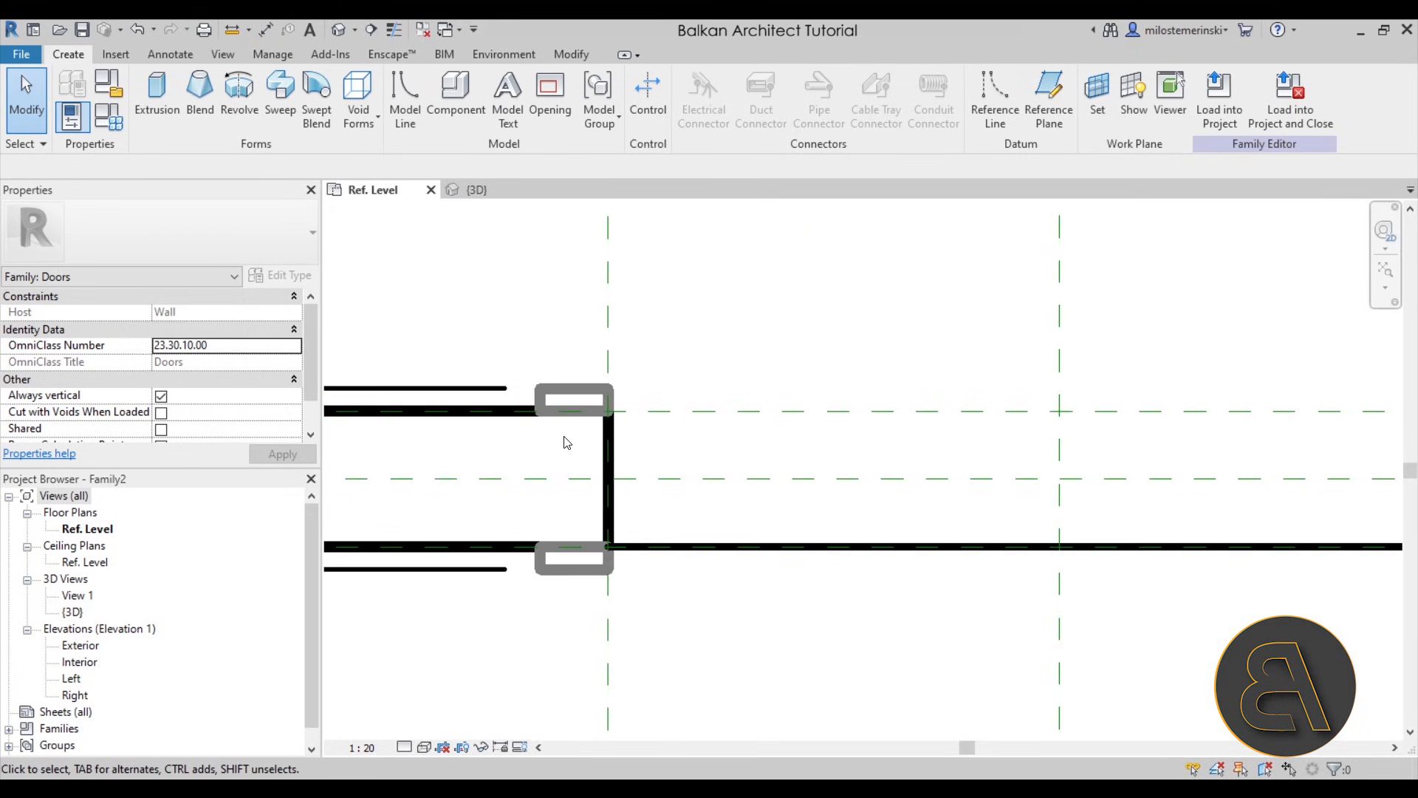
click(602, 399)
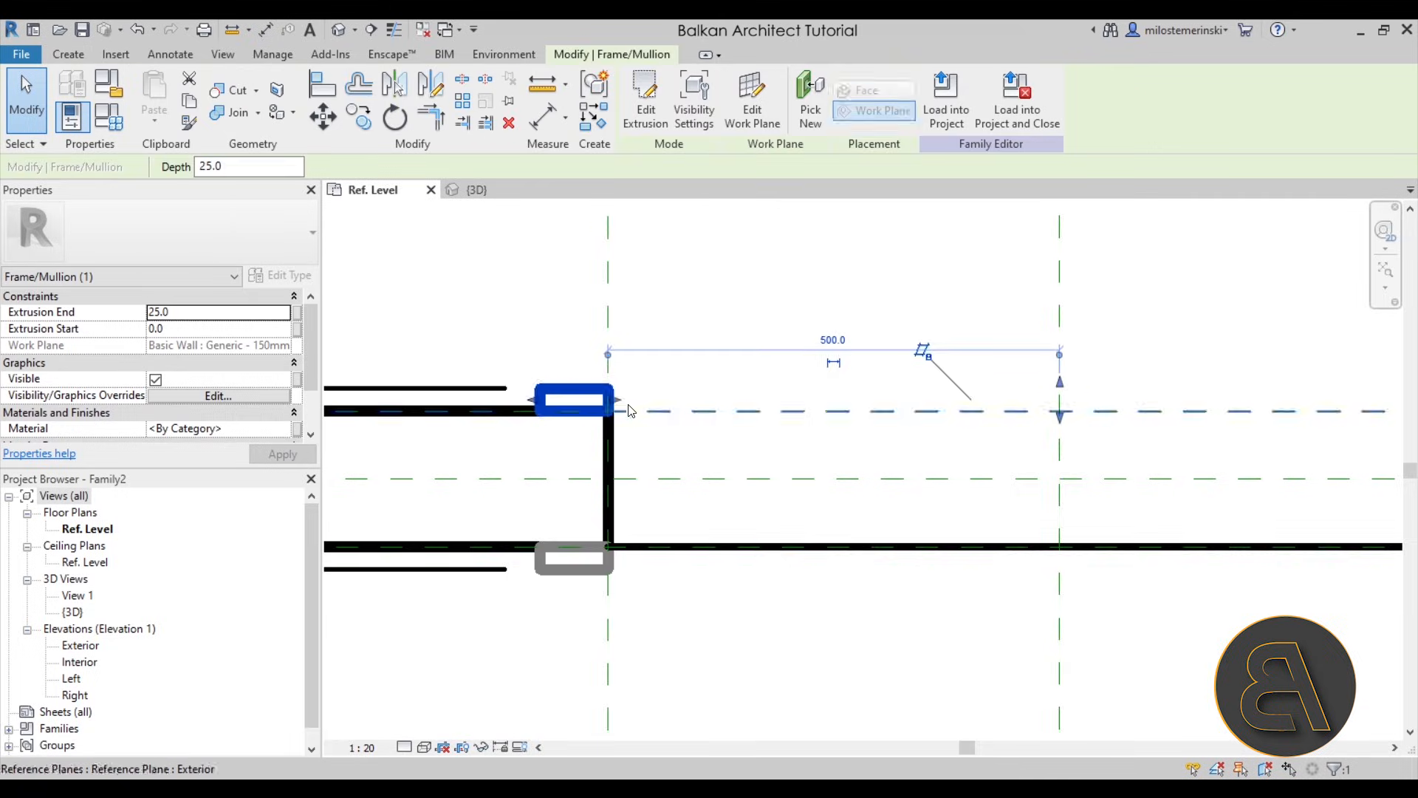
scroll(659, 397, up, 2)
click(659, 398)
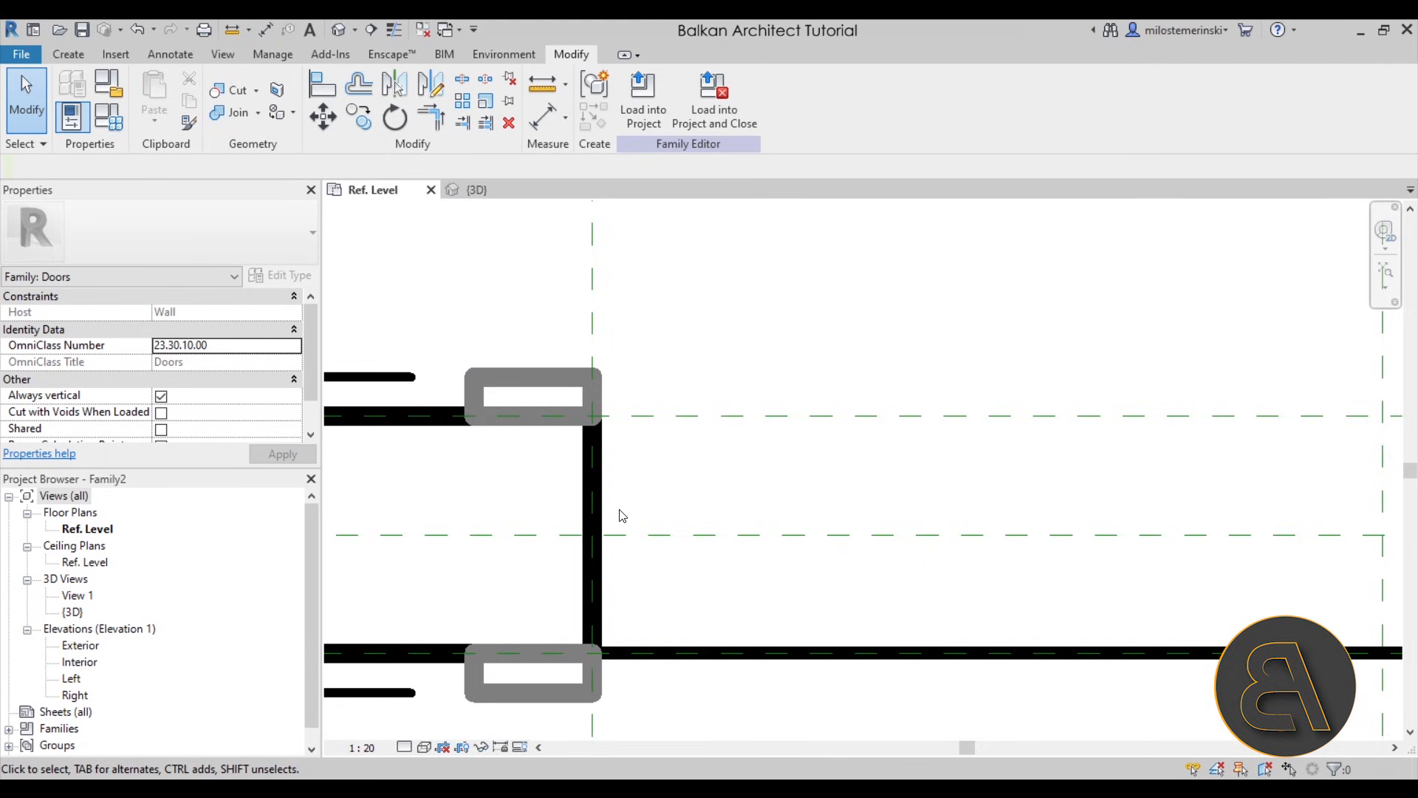
- Delete the template's exterior and interior frame extrusions from the door opening in the plan
scroll(643, 354, down, 3)
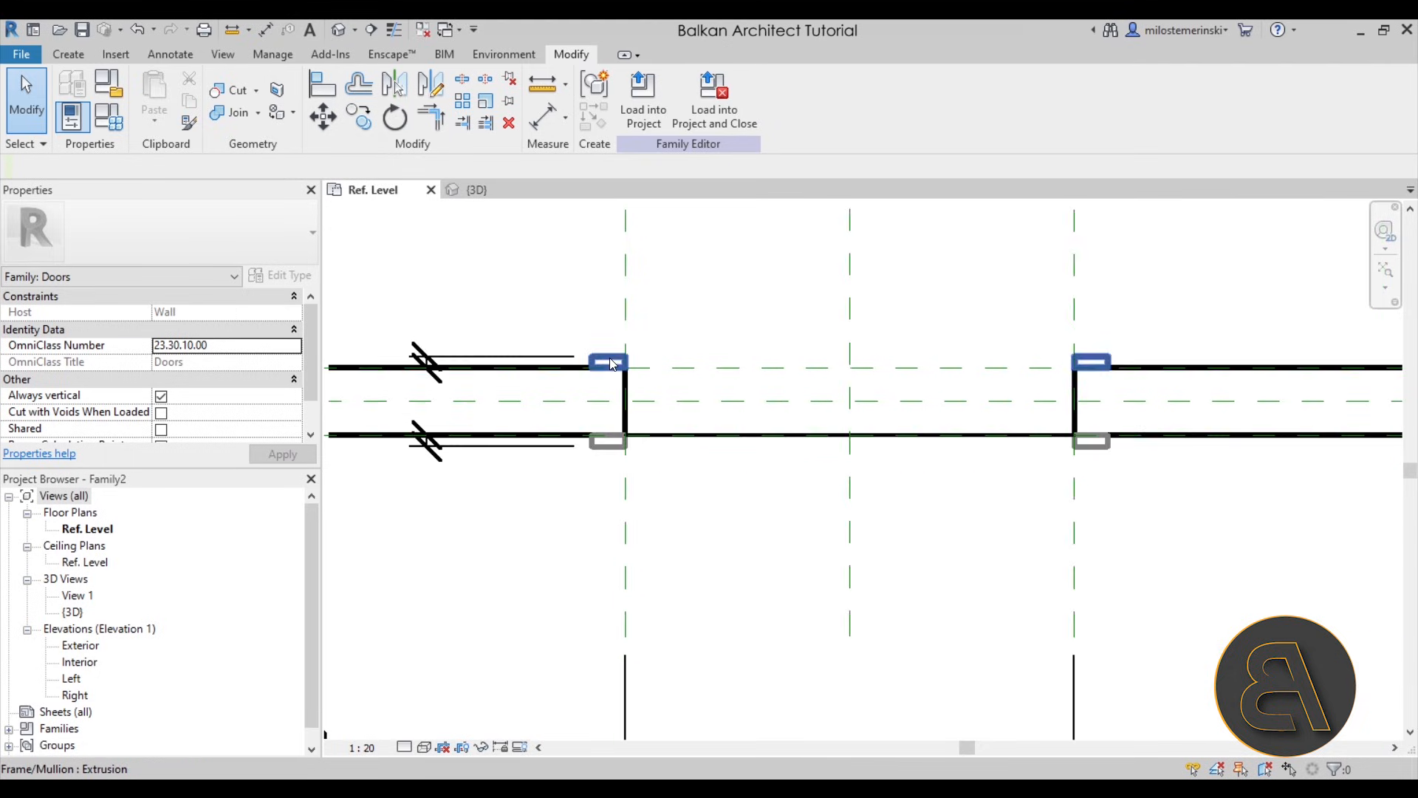
scroll(613, 405, down, 1)
scroll(612, 405, up, 1)
click(612, 403)
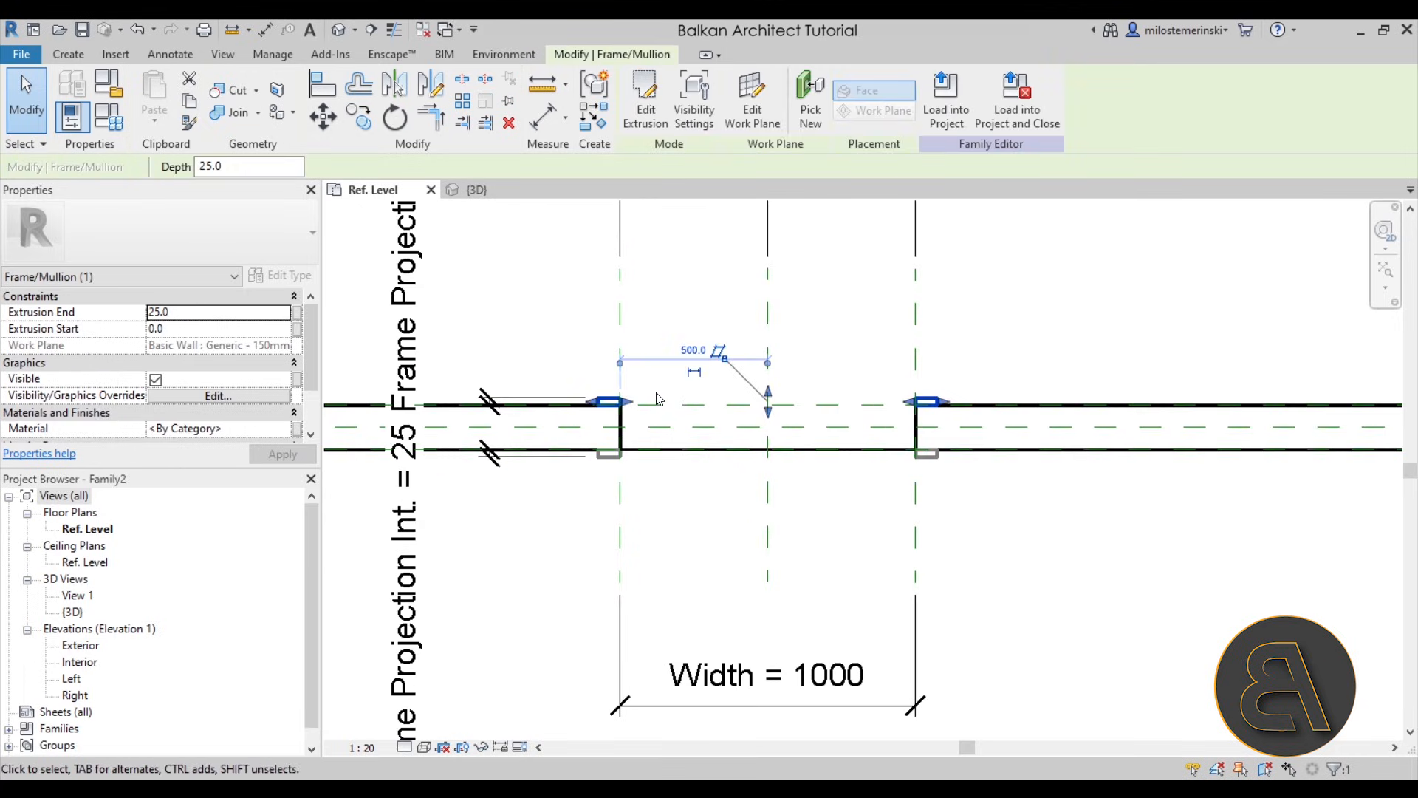
key(Escape)
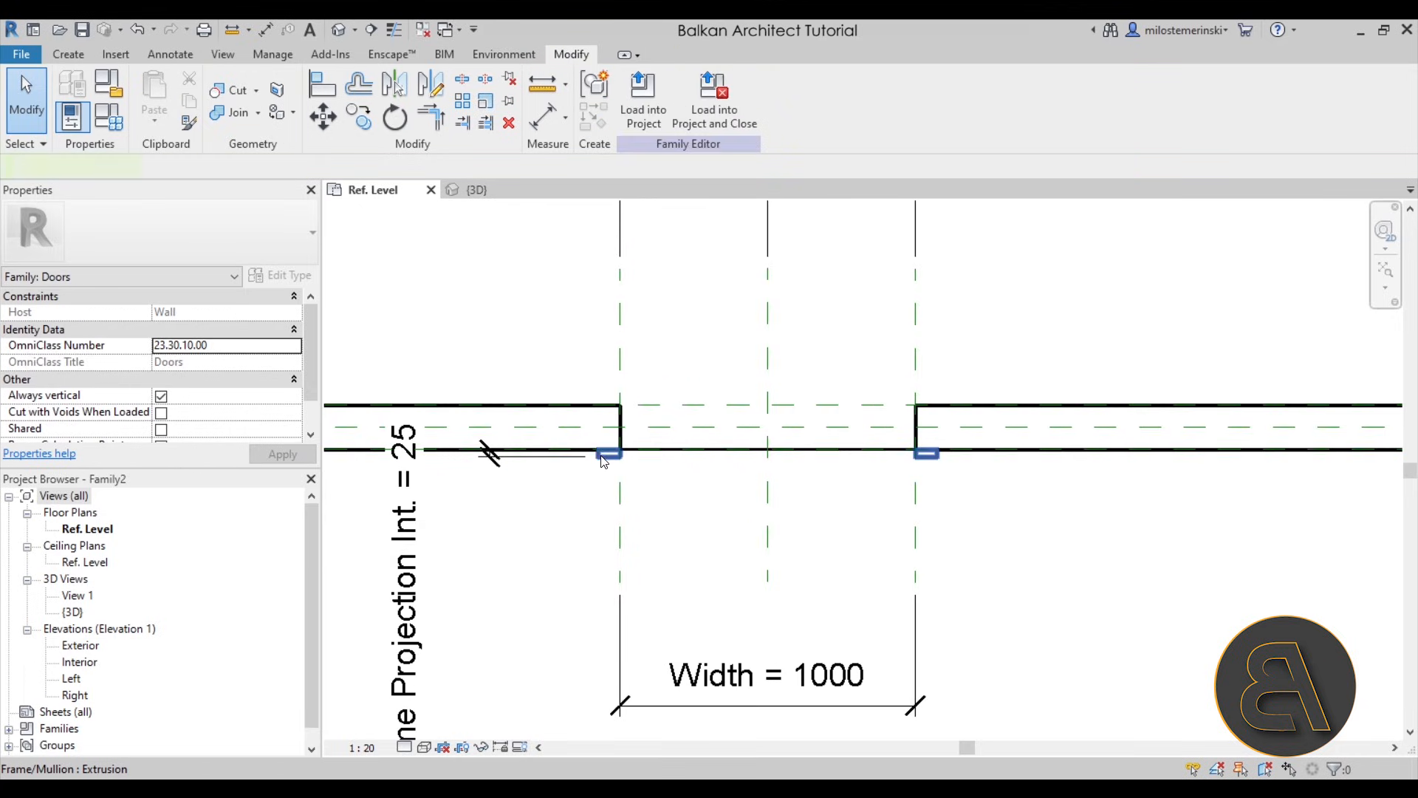
click(603, 462)
key(Escape)
middle_drag(710, 479, 676, 480)
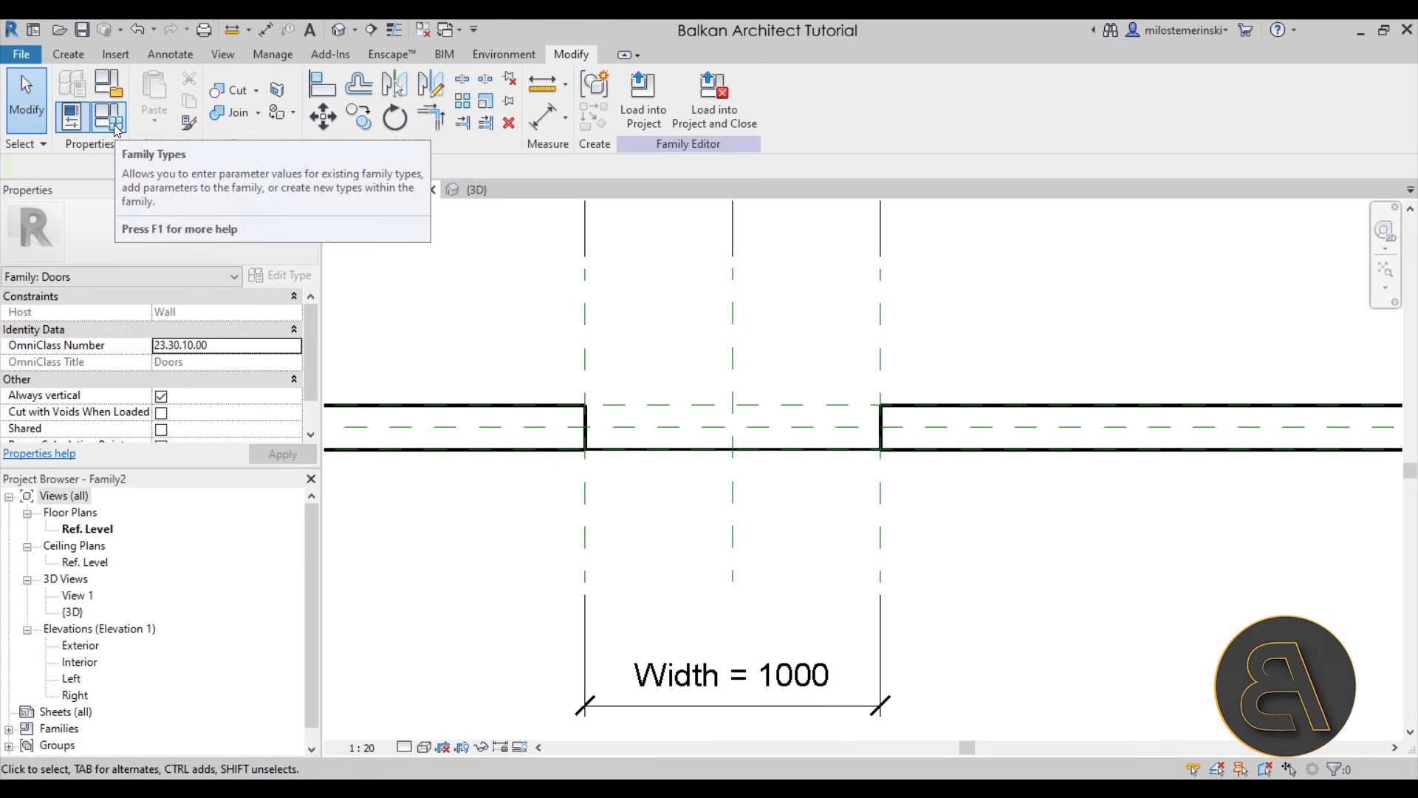
- Review the door family's dimension and frame parameters in Family Types
click(71, 116)
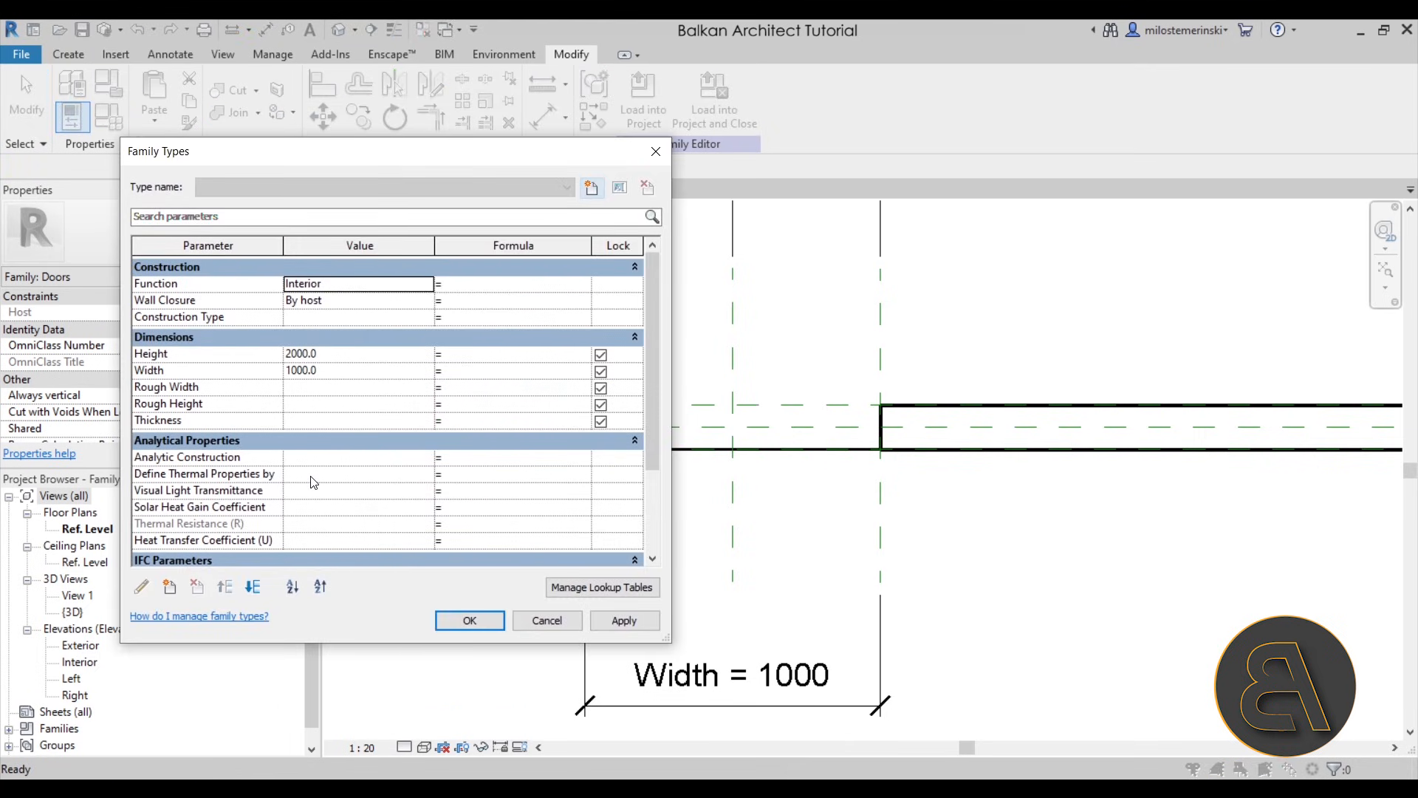
scroll(309, 471, down, 2)
scroll(310, 472, down, 2)
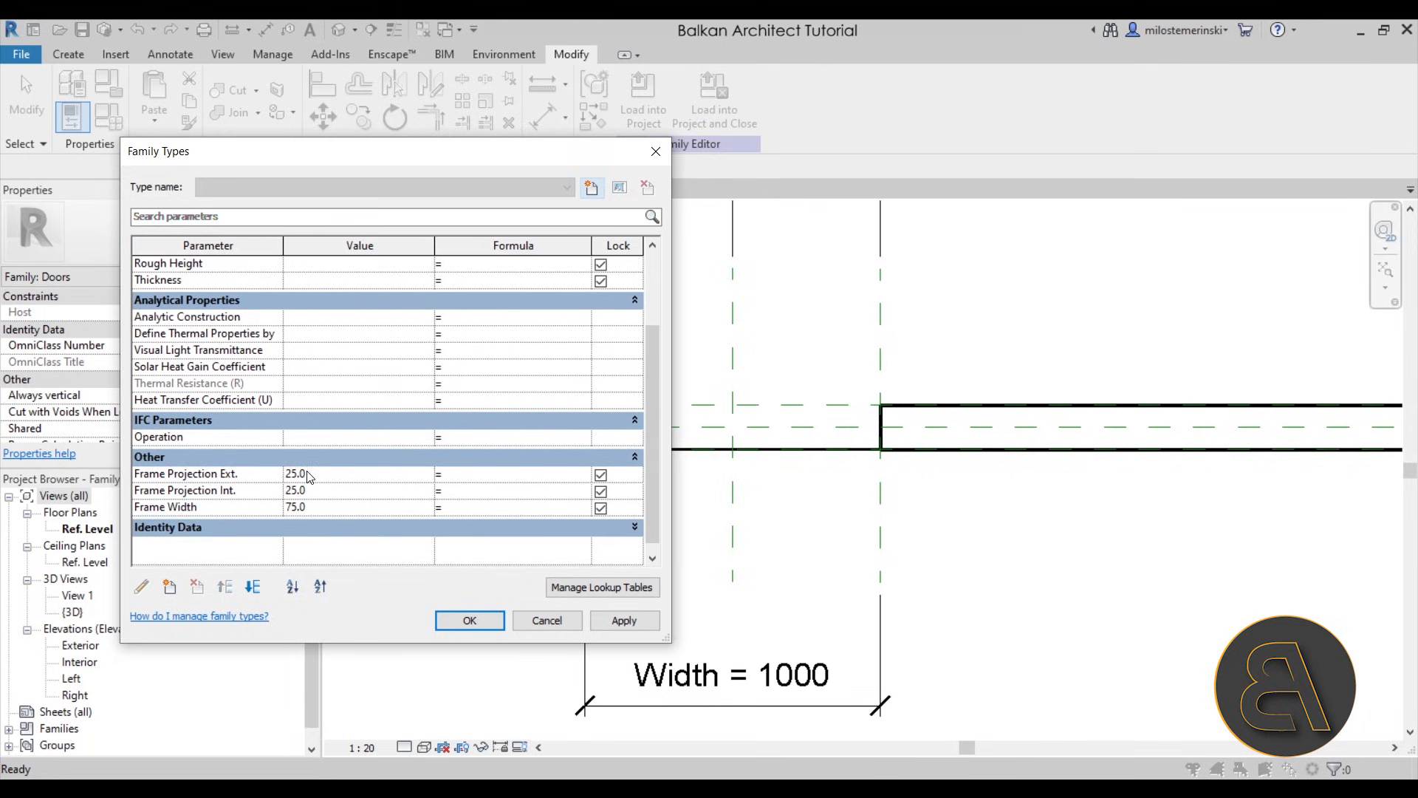
scroll(309, 476, up, 4)
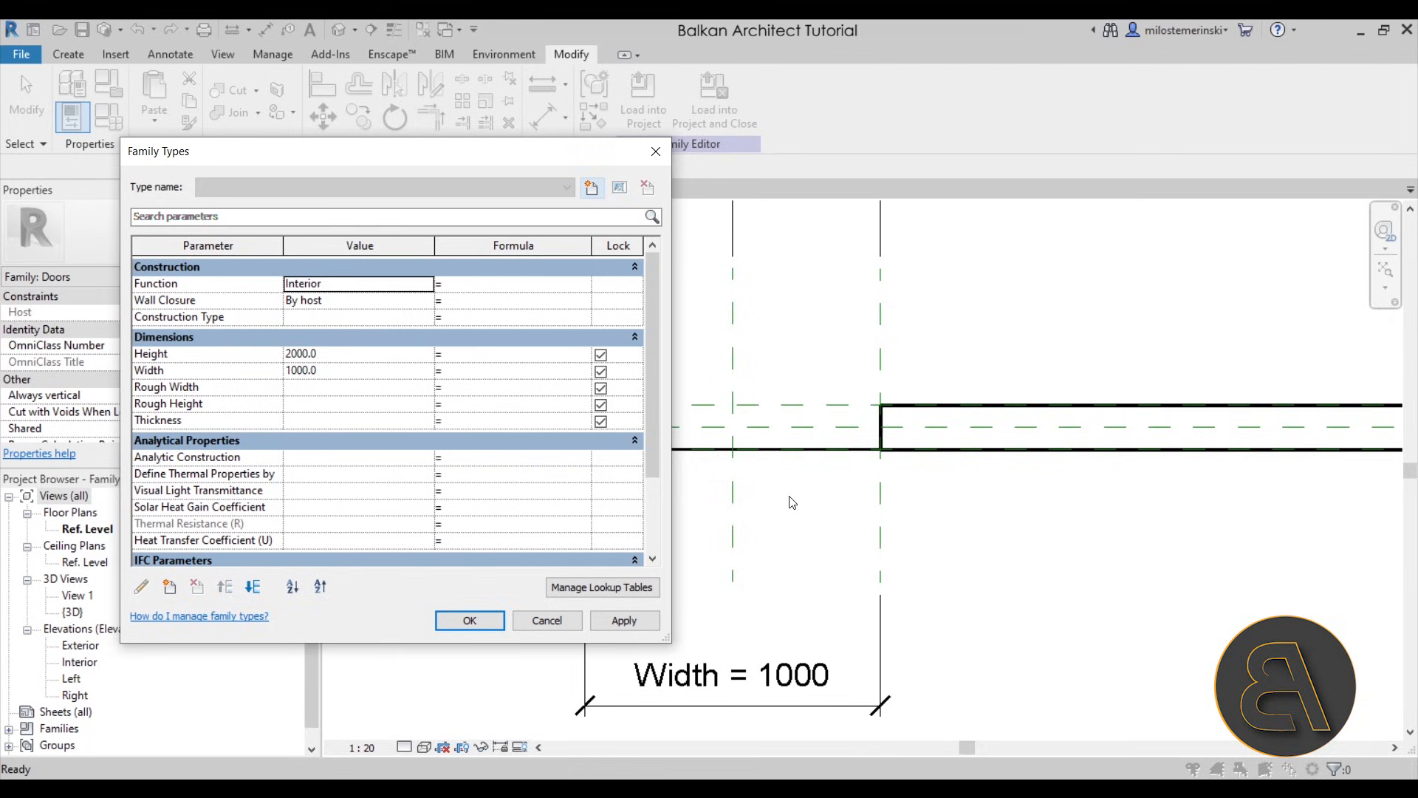
click(470, 621)
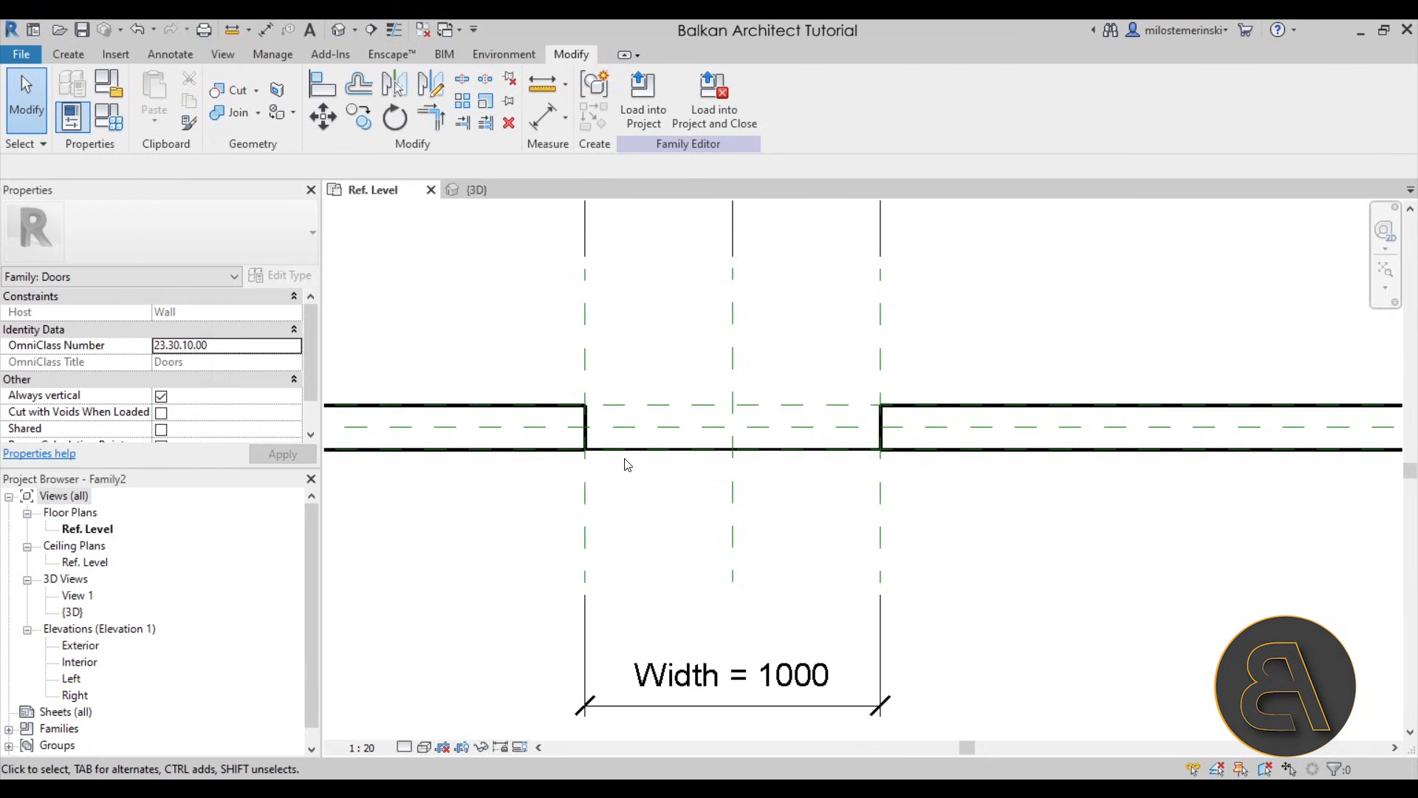
- Open the Exterior elevation and frame the door opening
scroll(624, 462, down, 1)
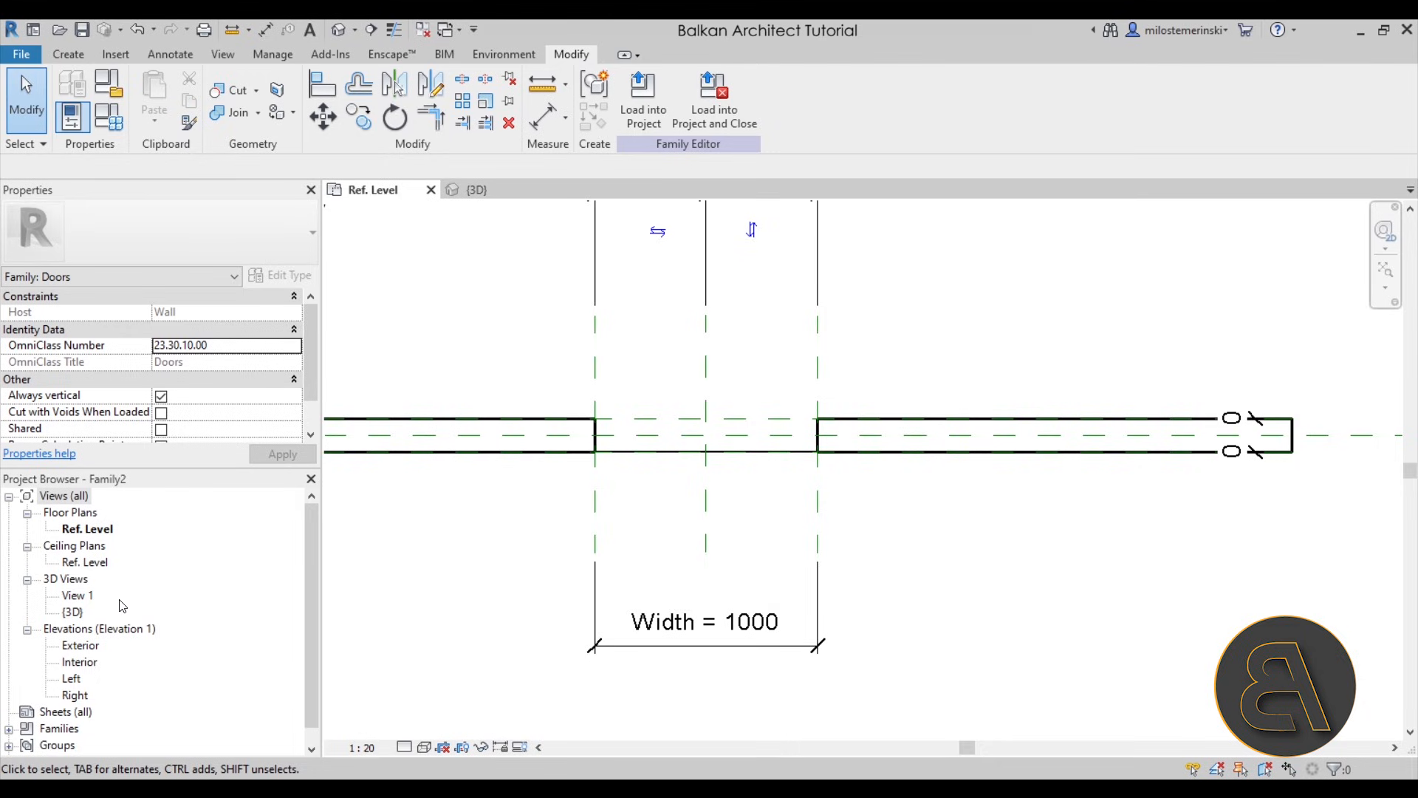
scroll(151, 594, down, 1)
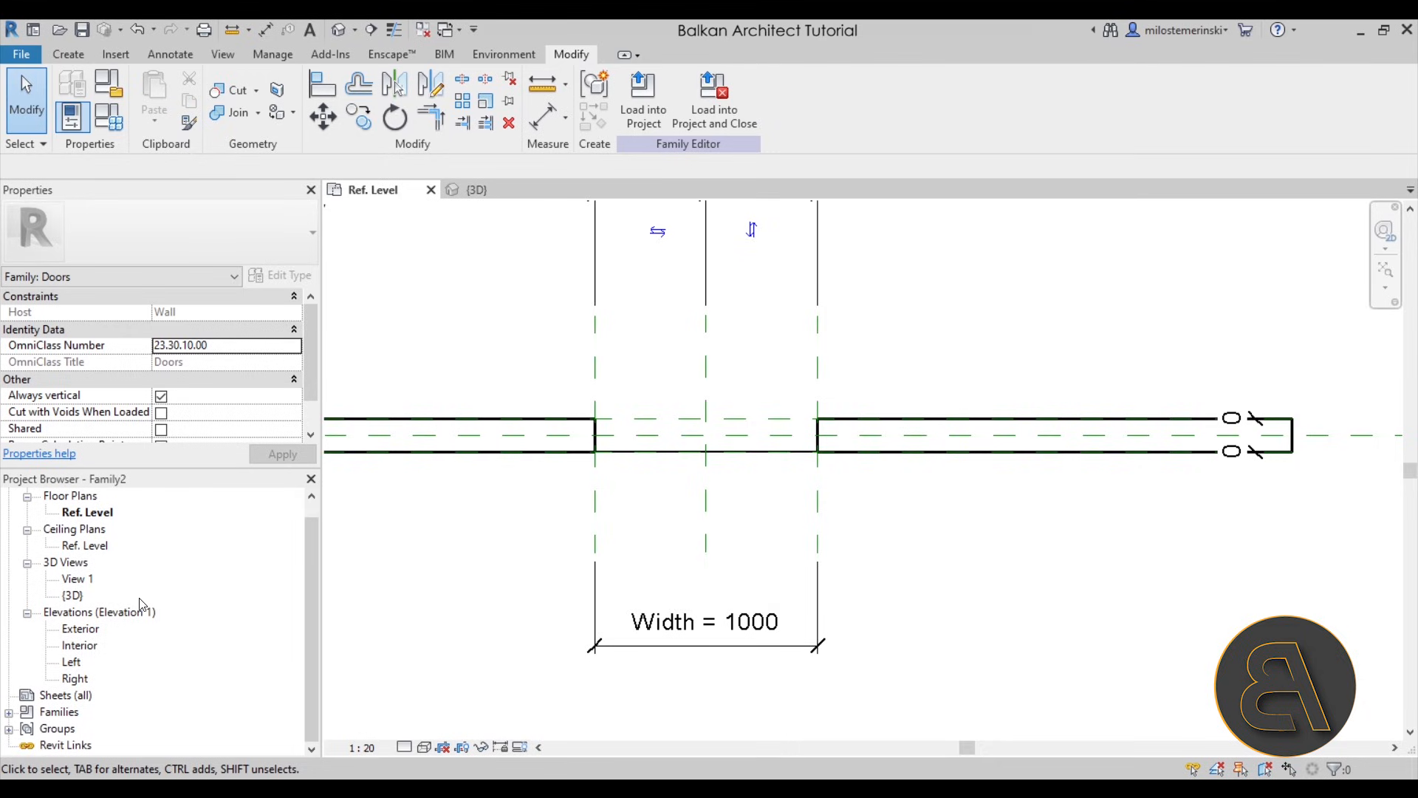
double_click(81, 631)
scroll(748, 517, up, 3)
middle_drag(775, 539, 690, 548)
scroll(706, 539, down, 2)
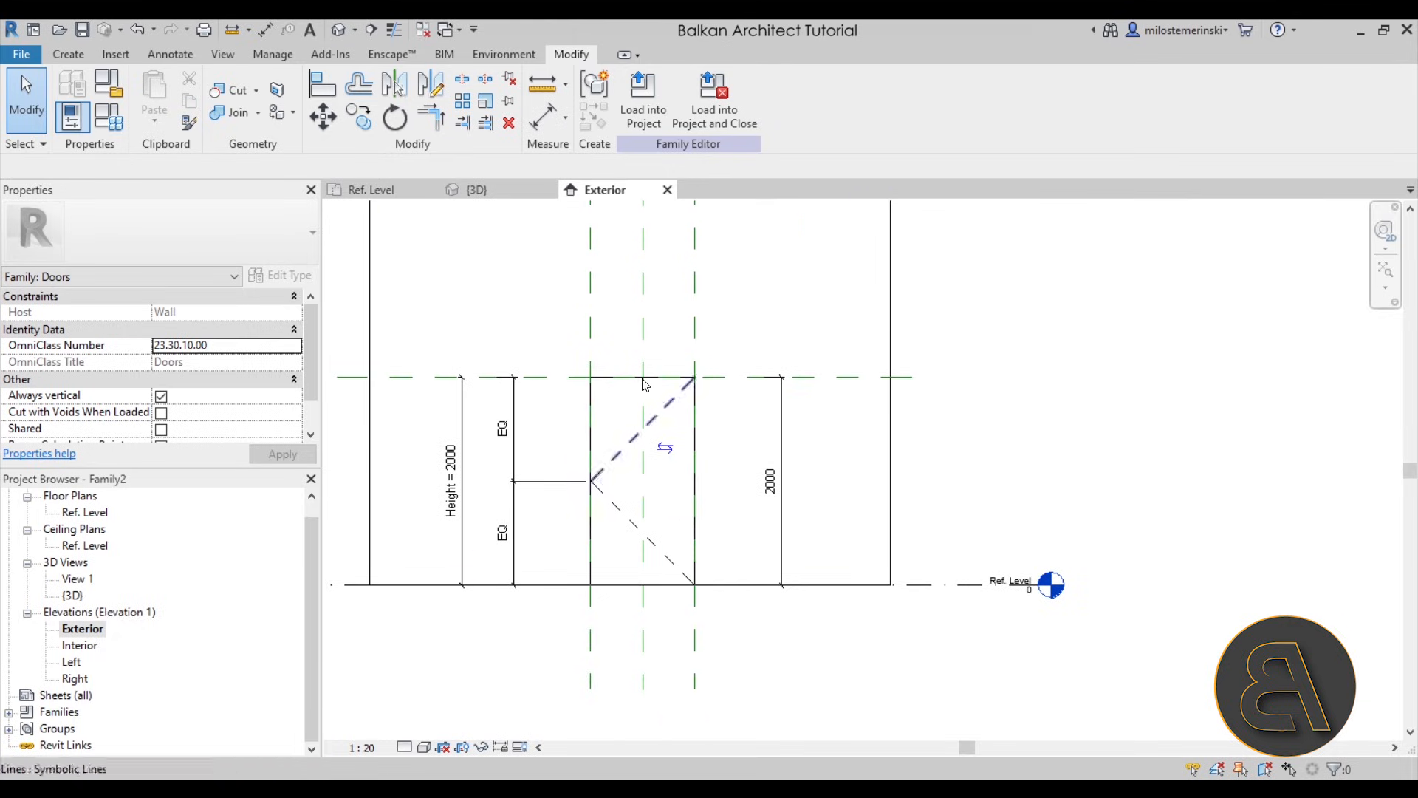
- Inspect the reference planes along the side and top of the door opening in the elevation
scroll(645, 384, up, 2)
click(743, 359)
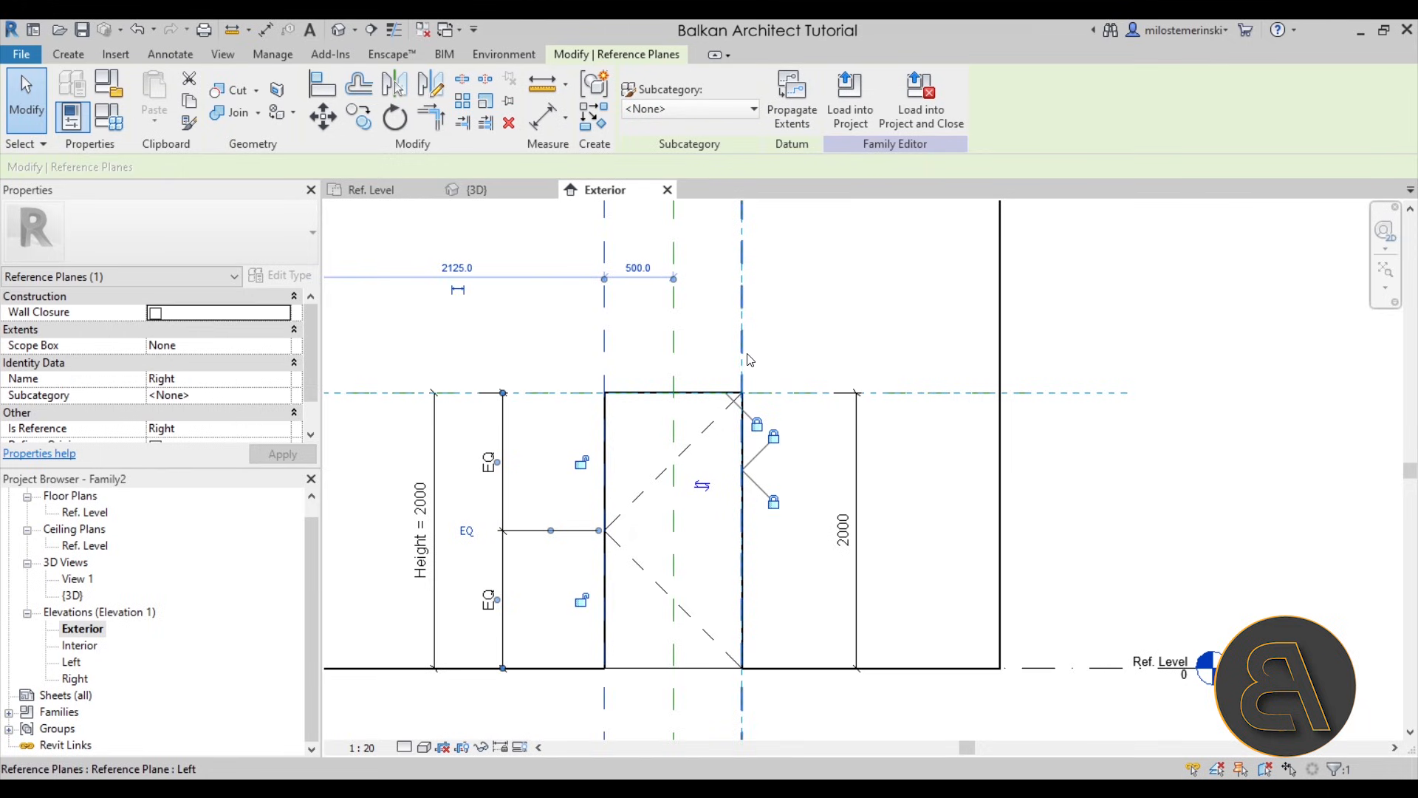
click(746, 355)
click(576, 394)
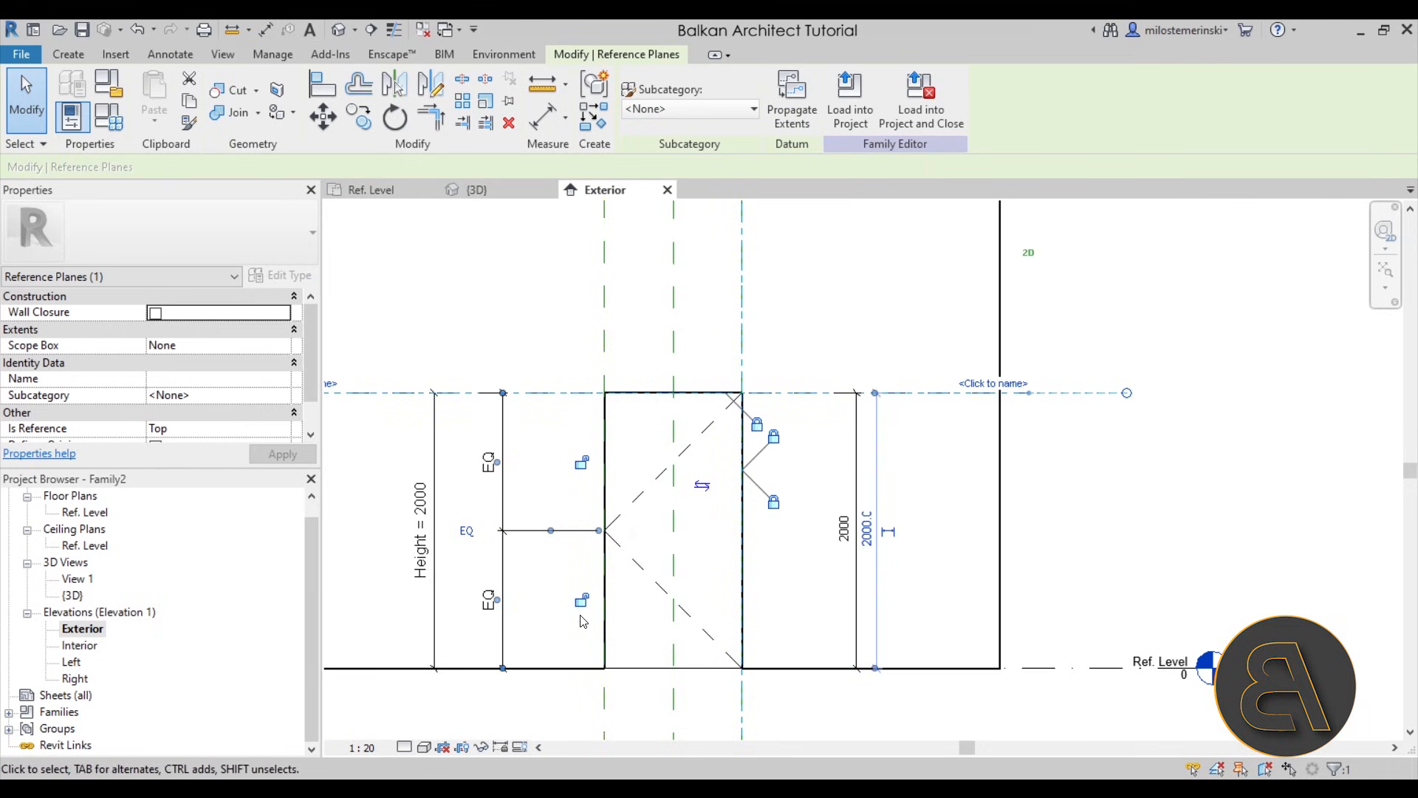
click(567, 501)
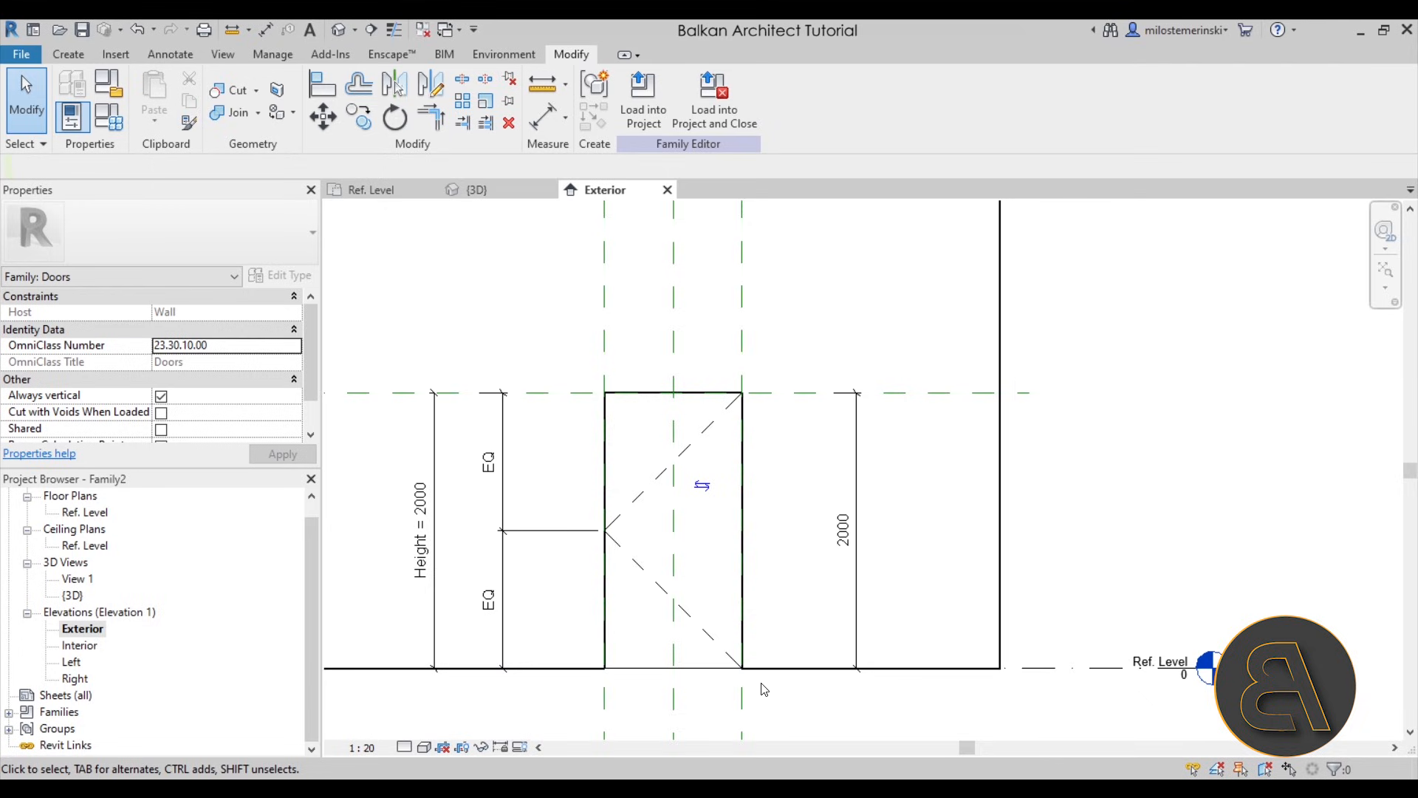
- Draw three reference planes outside the opening: about 77 mm above, 71 mm beyond its left edge and 100 mm beyond its right edge
click(81, 61)
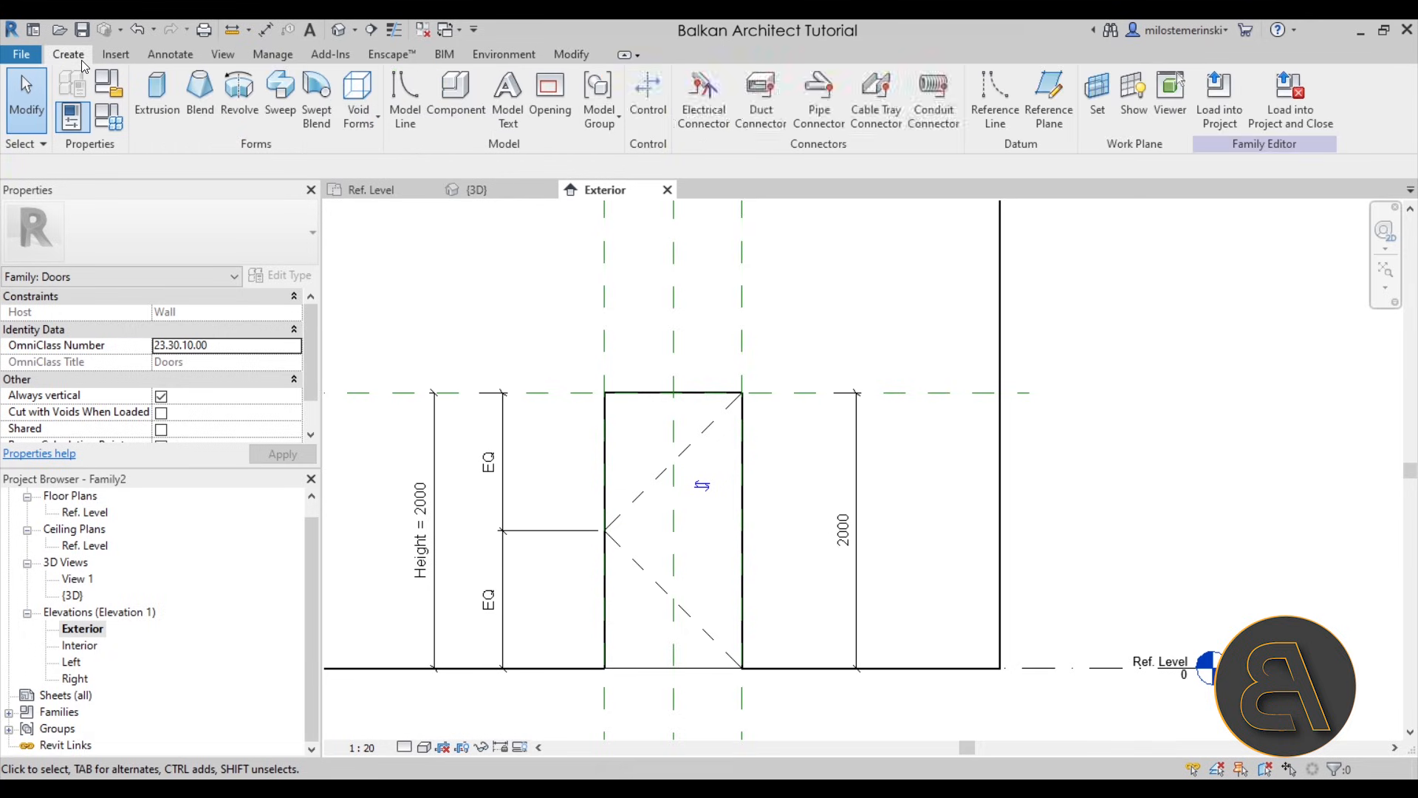
click(1049, 130)
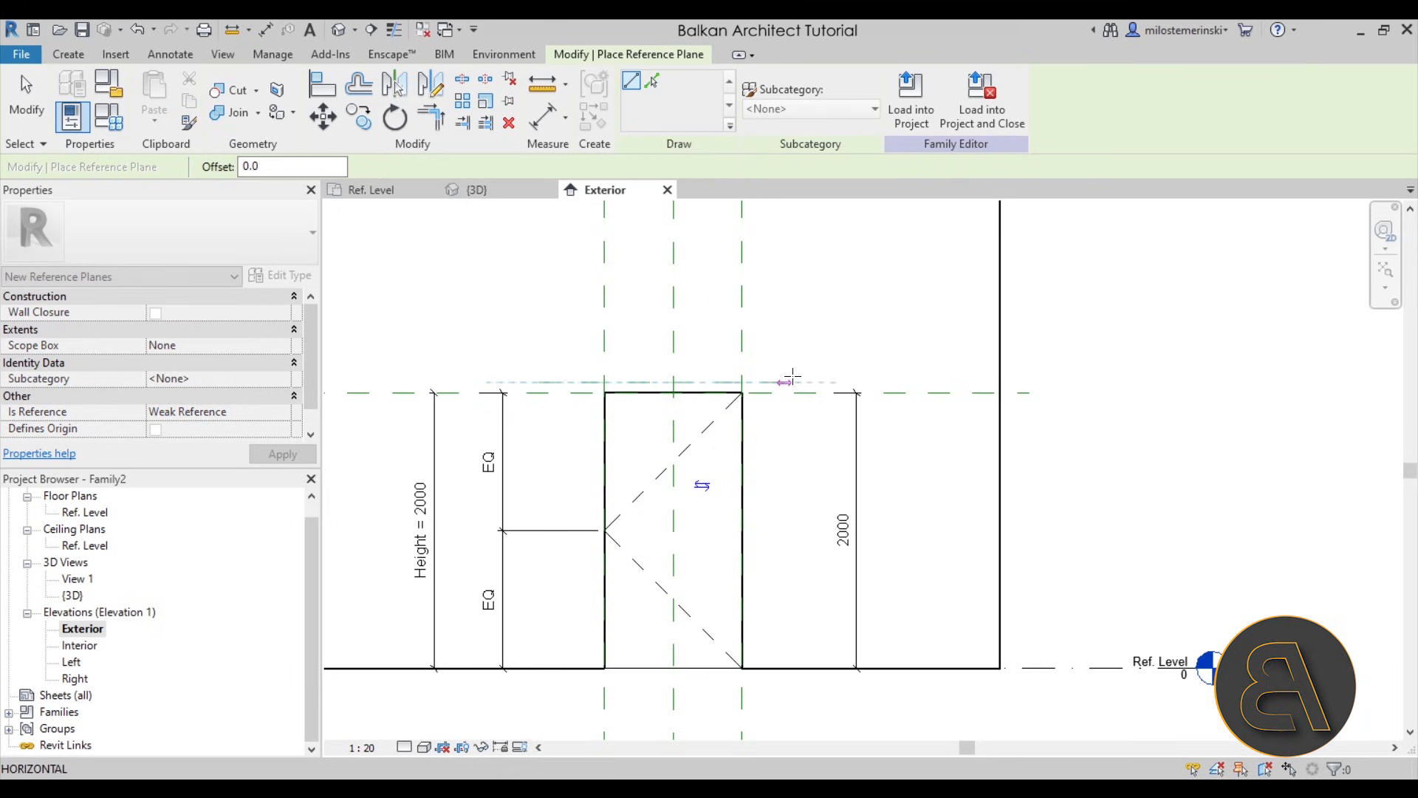
click(594, 357)
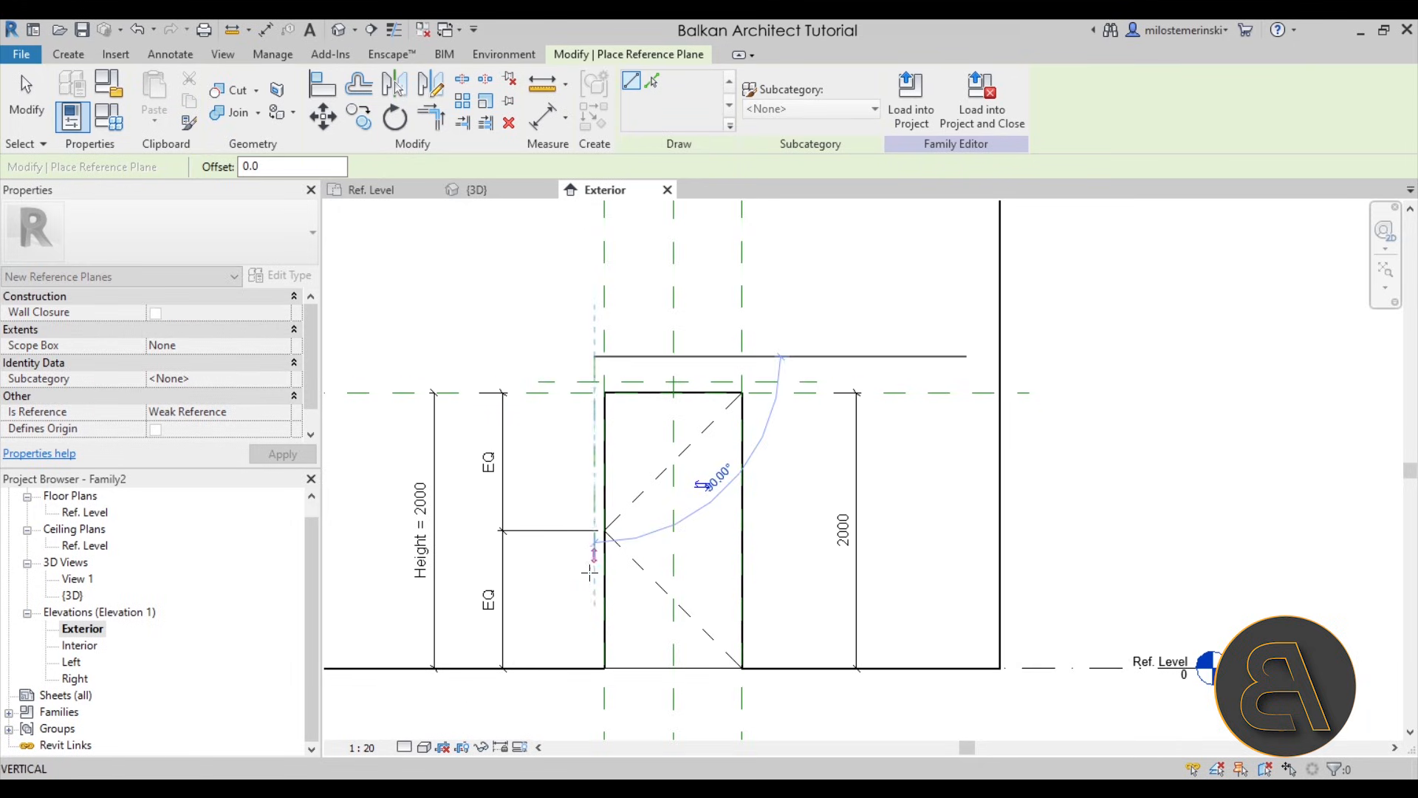
click(593, 693)
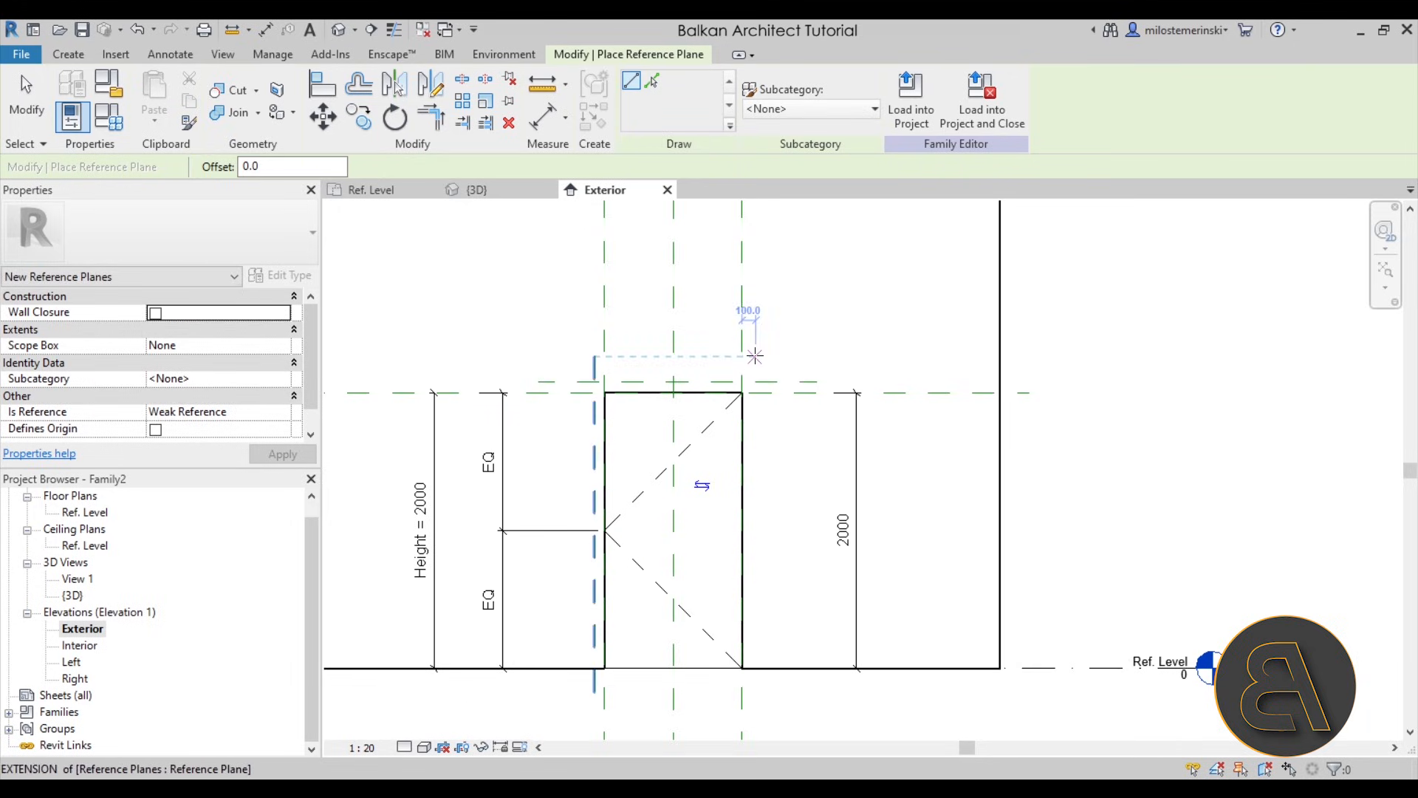
click(744, 357)
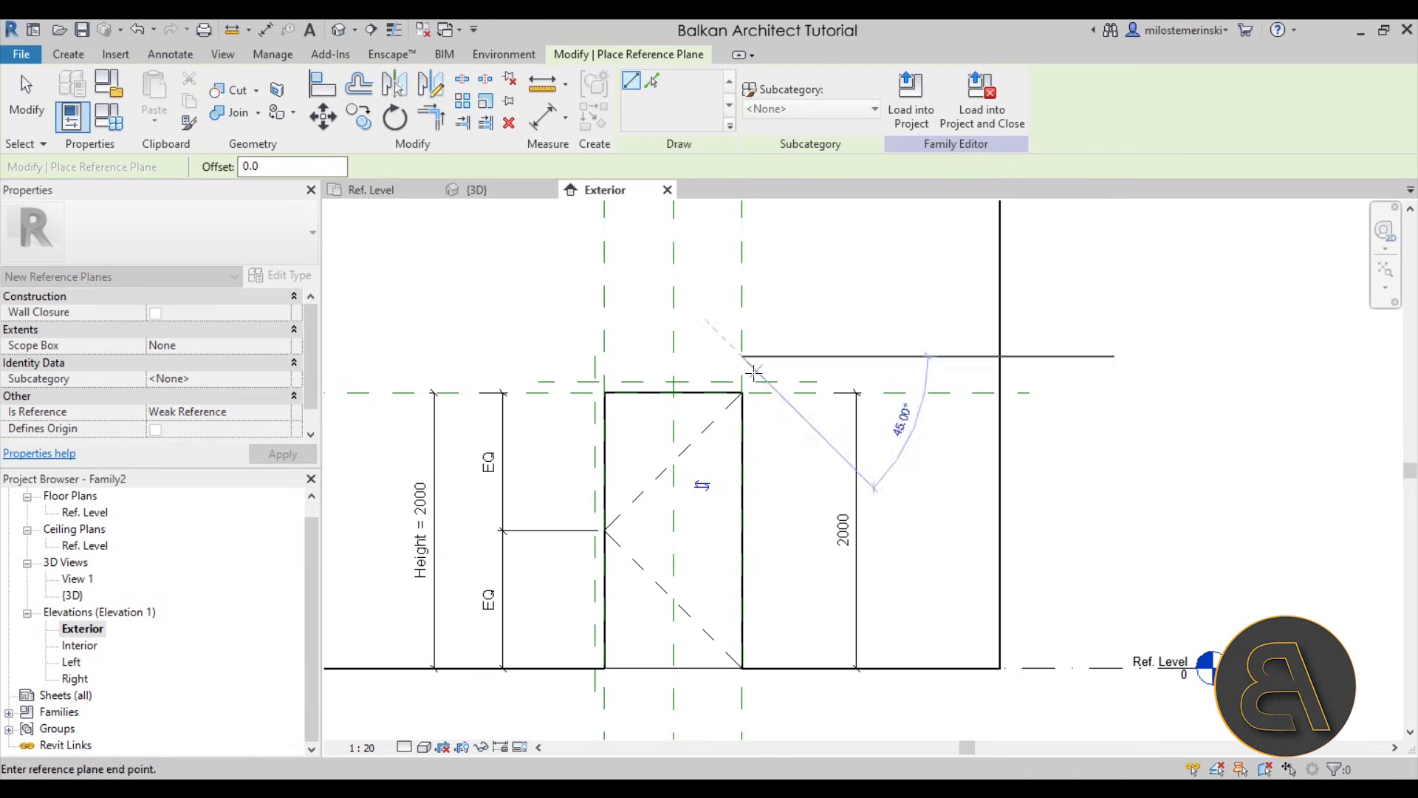
click(755, 693)
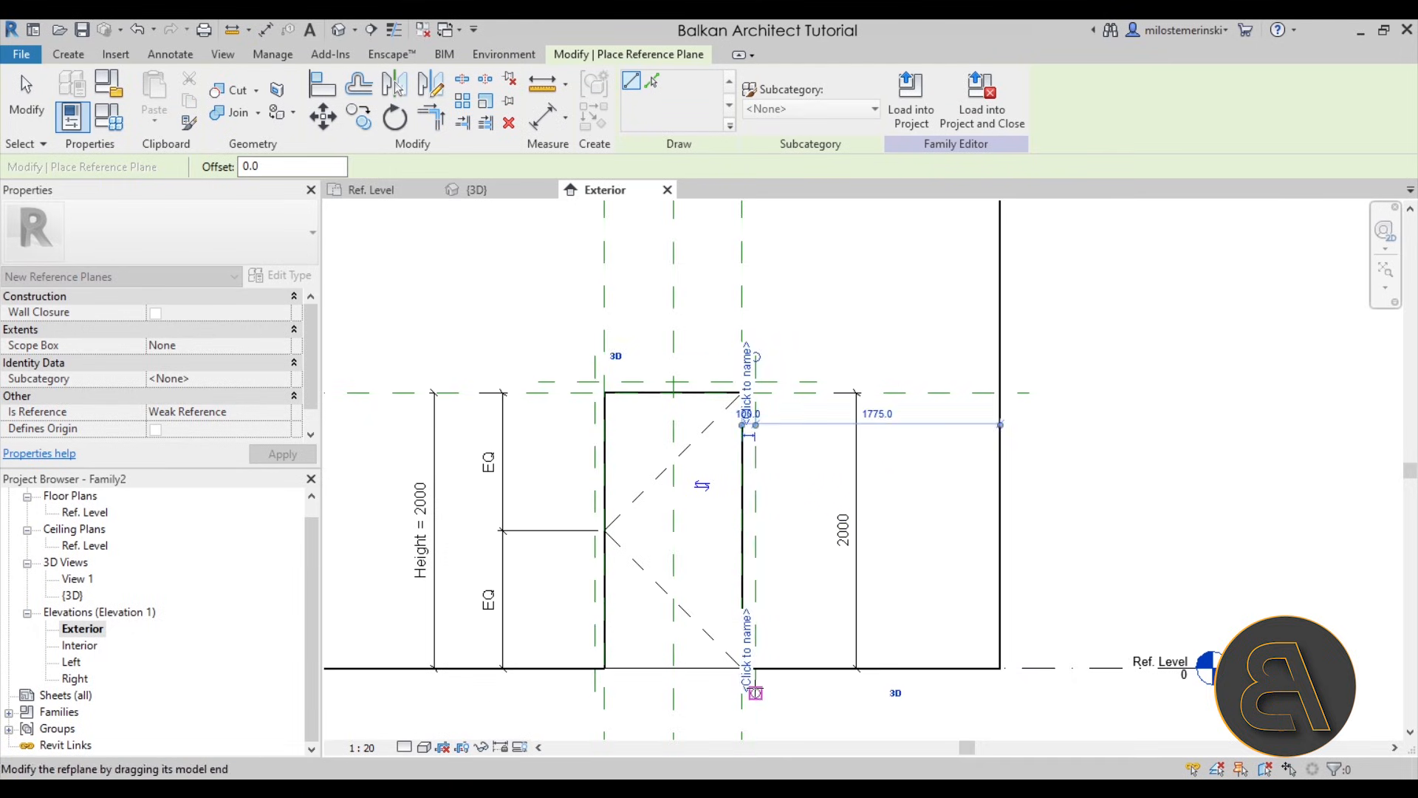
key(Escape)
key(Escape)
- Add aligned dimensions from the opening's left and right edge planes to their adjacent outer reference planes
scroll(744, 468, up, 3)
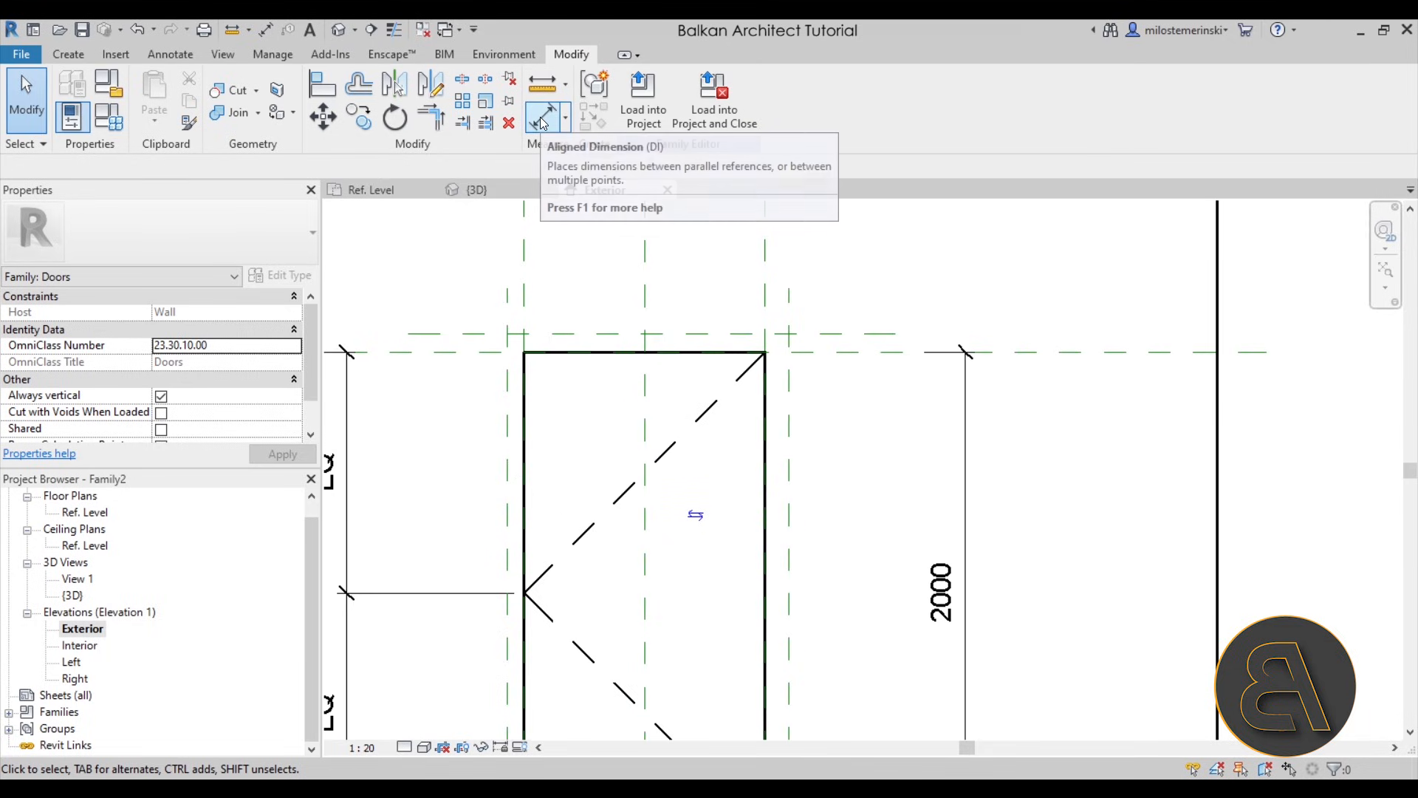
click(543, 116)
click(528, 288)
click(502, 293)
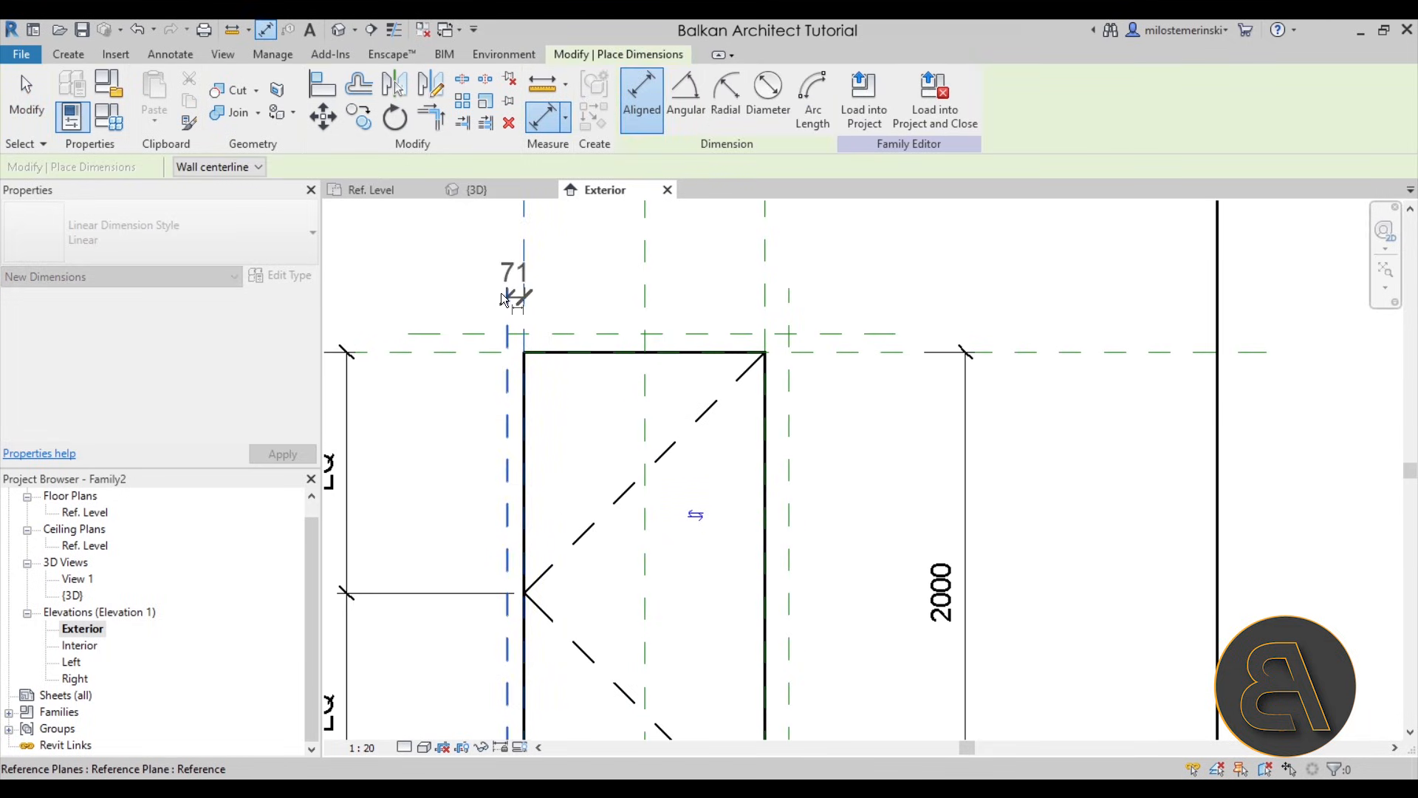
scroll(457, 274, down, 1)
middle_drag(457, 274, 561, 393)
click(574, 277)
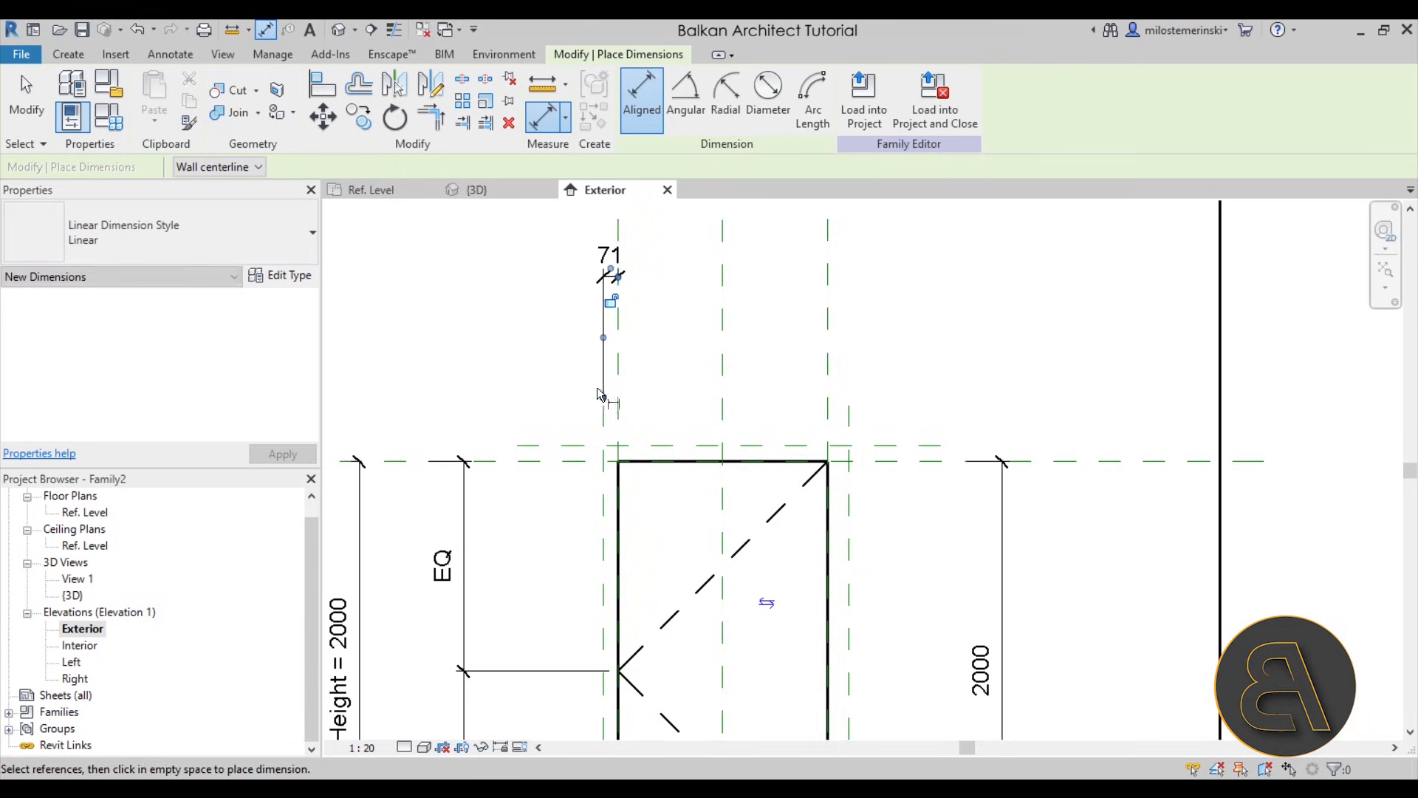
click(824, 356)
click(849, 410)
click(880, 282)
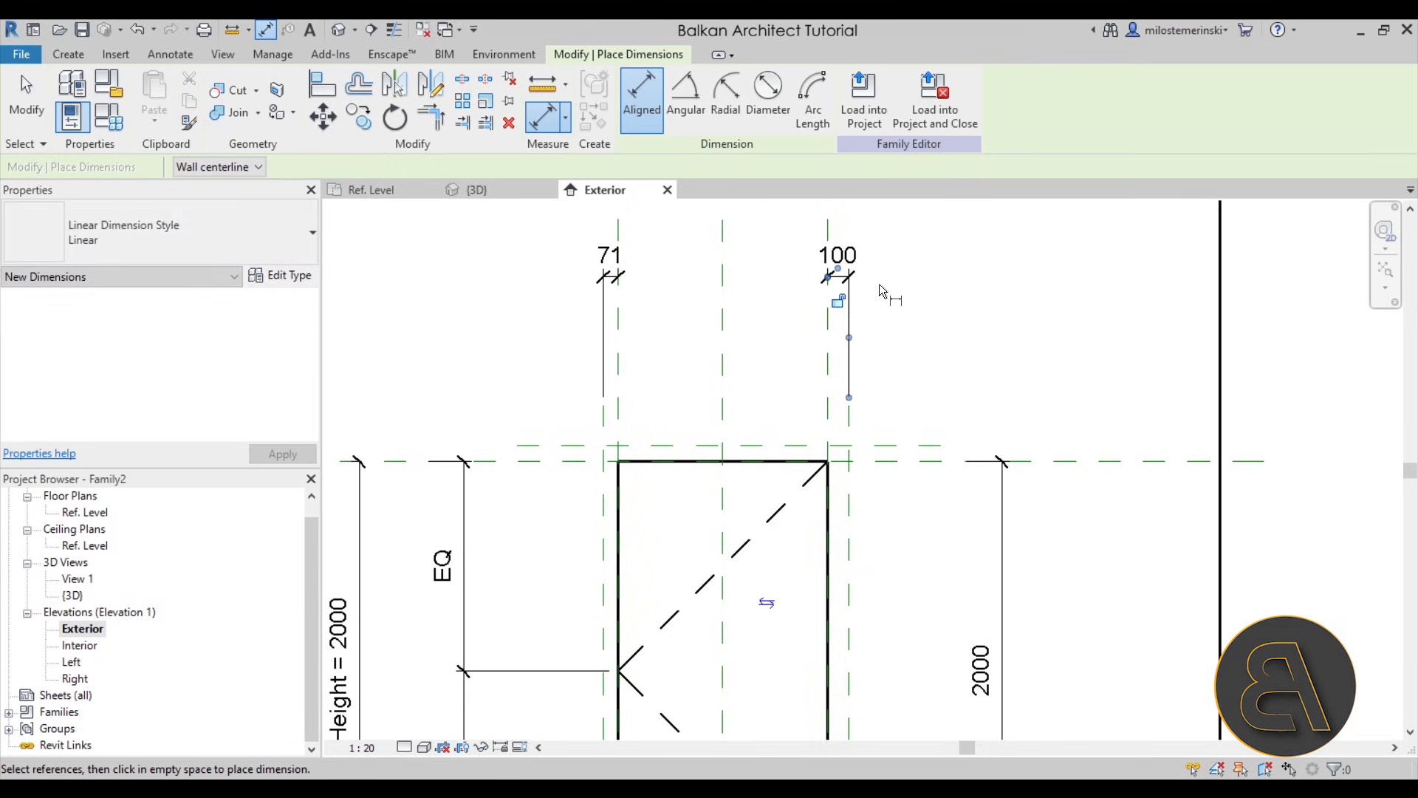
- Add an aligned dimension between the opening's top plane and the reference plane above it
scroll(698, 368, down, 2)
middle_drag(696, 370, 664, 322)
click(578, 380)
click(573, 369)
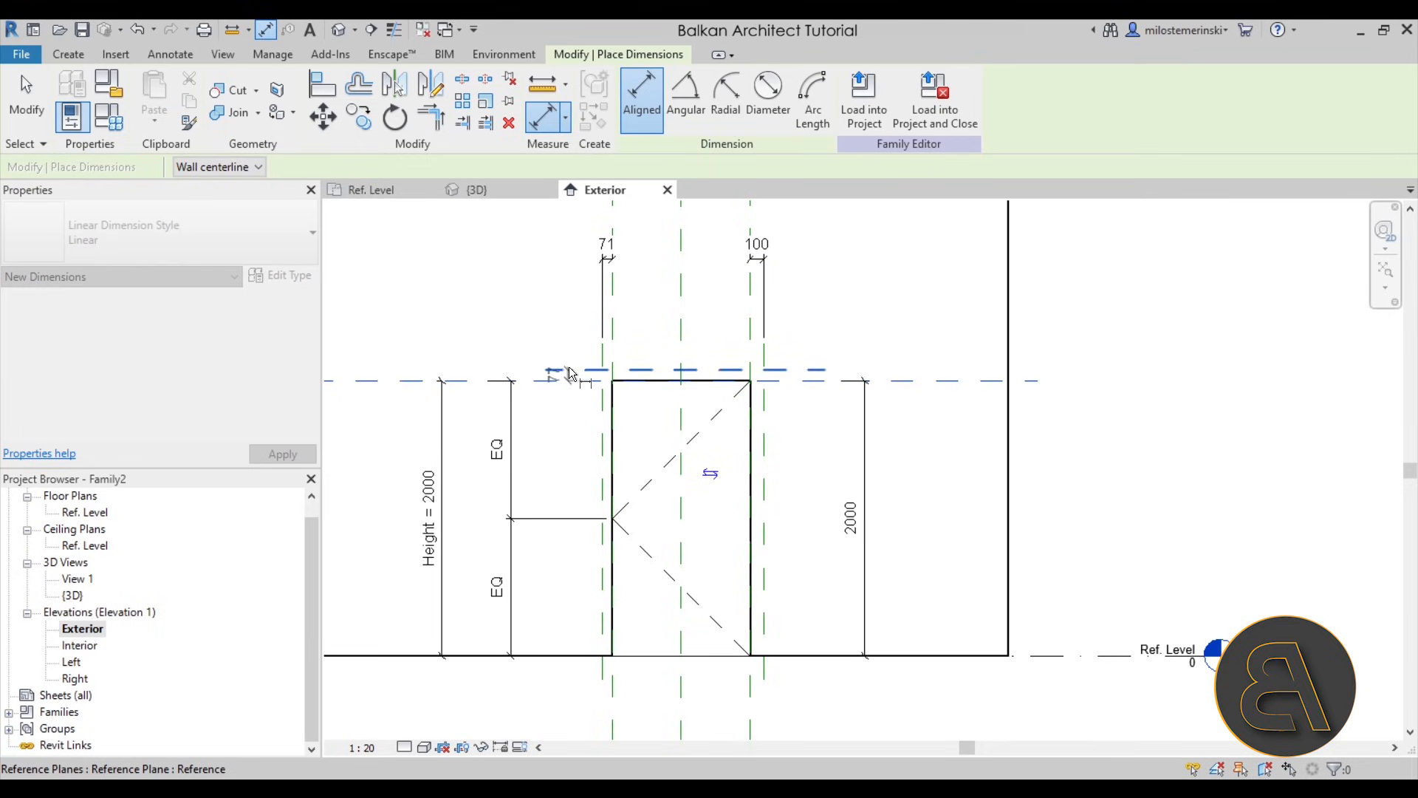
click(399, 302)
key(Escape)
key(Escape)
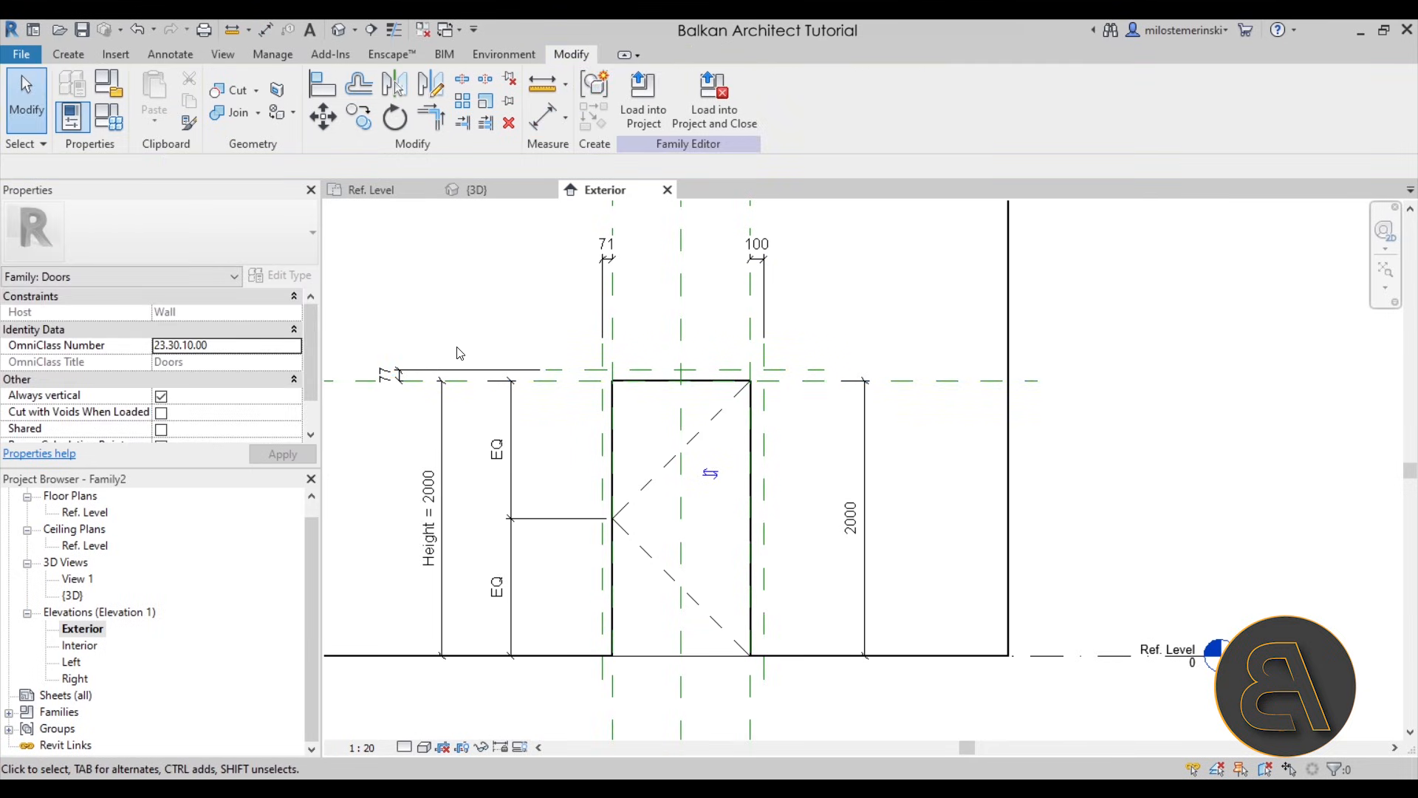
- Label the three outer-plane dimensions, both sides and above the opening, with a new type-based family parameter named Offset
click(399, 373)
ctrl+click(601, 257)
ctrl+click(746, 251)
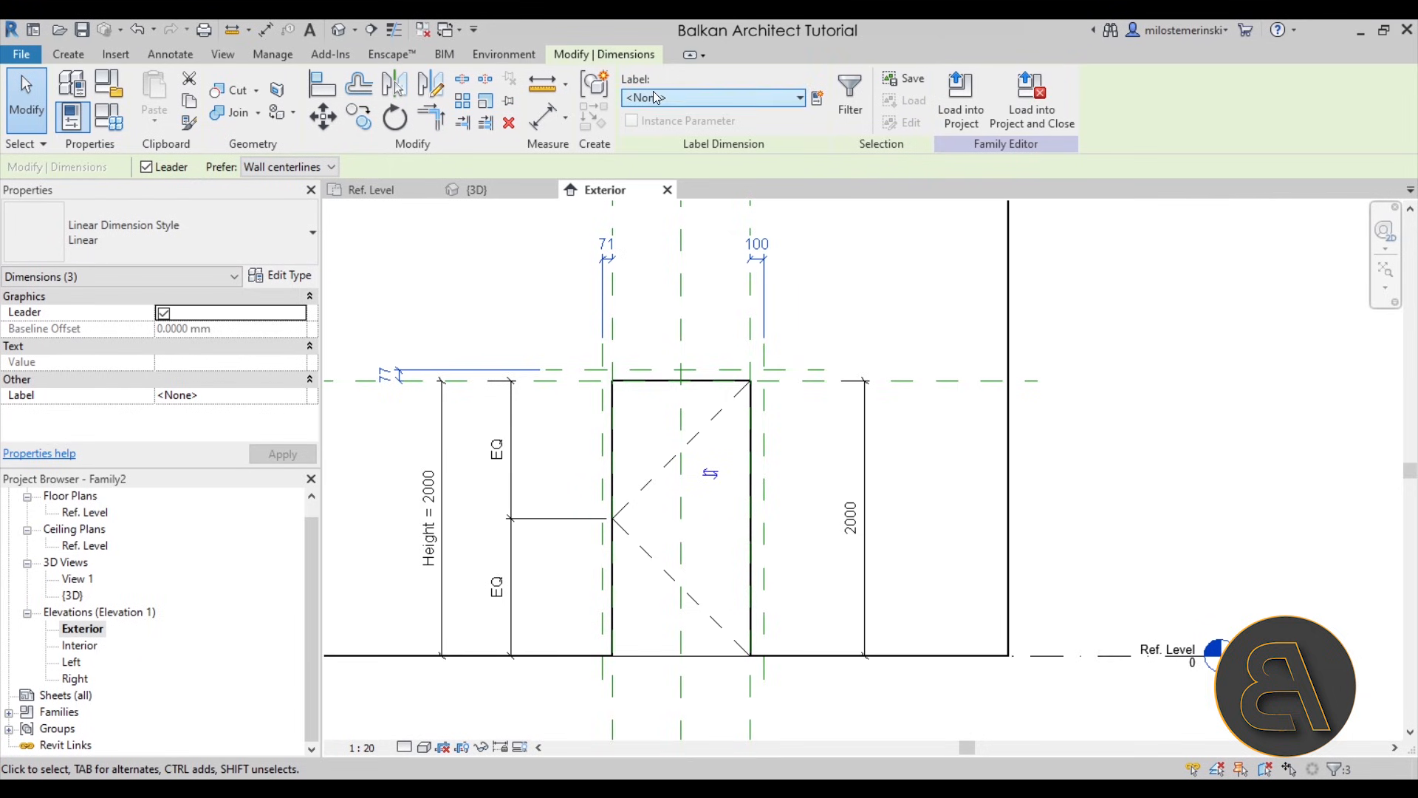
click(678, 98)
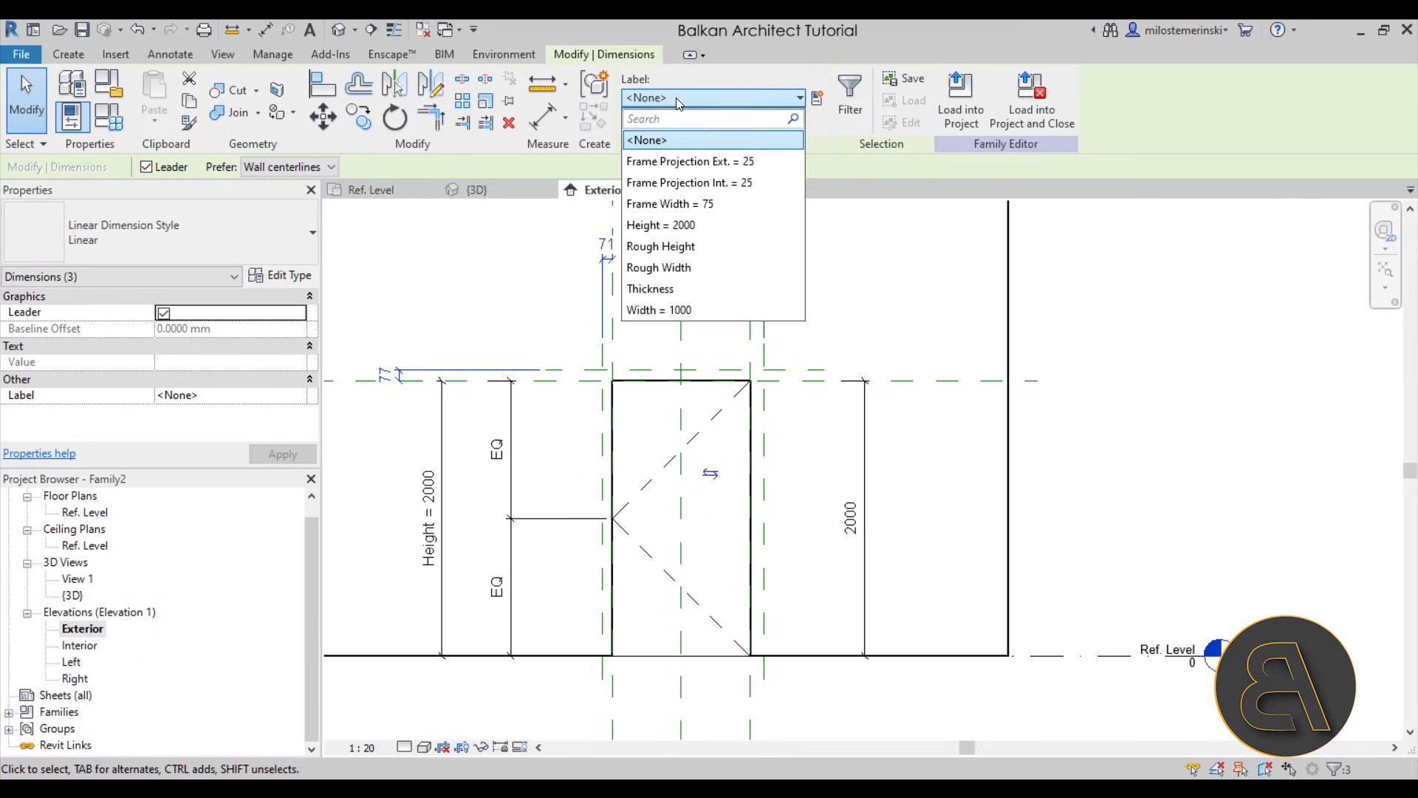
click(819, 101)
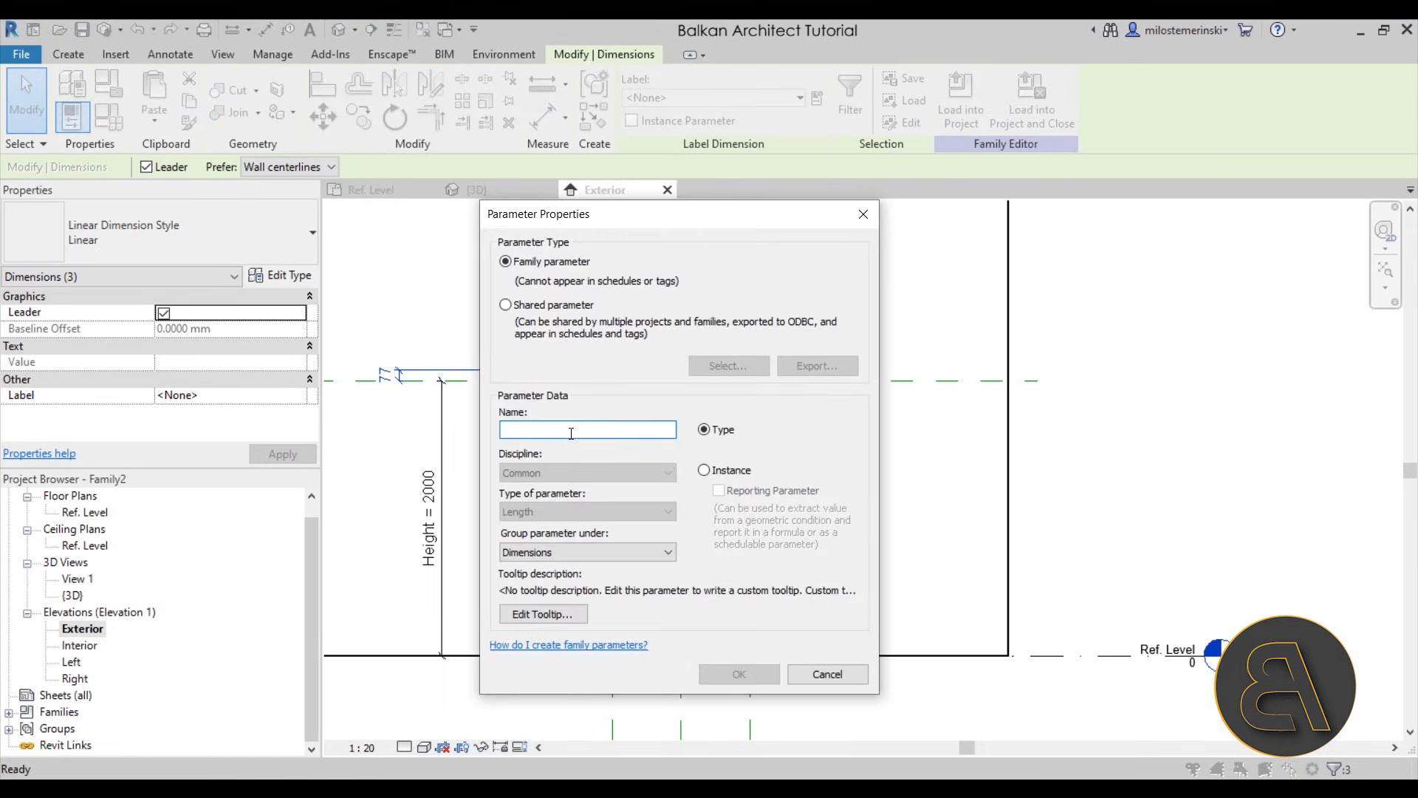
text(Offset)
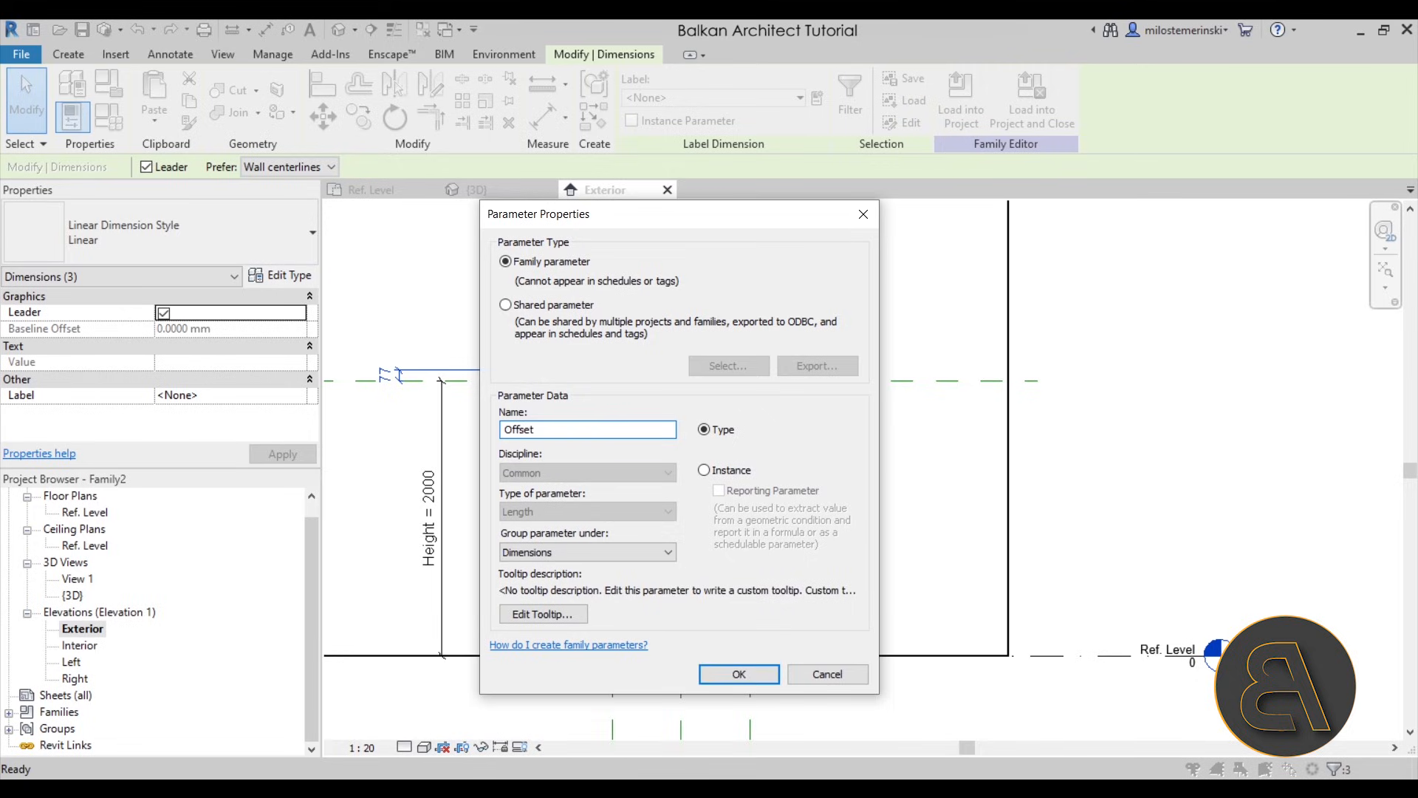
click(731, 679)
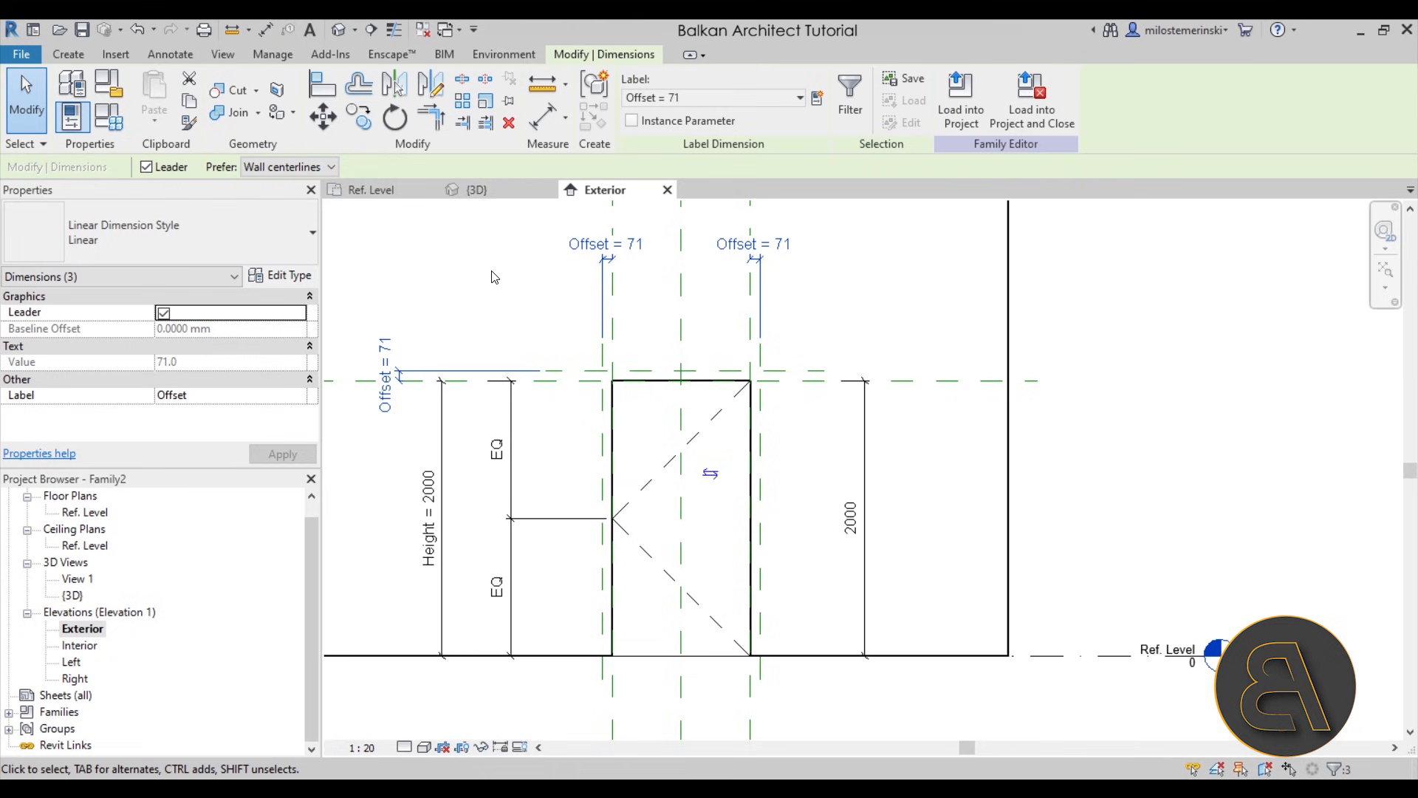
- Set the Offset parameter to 30 mm in the family types and apply it
click(111, 126)
click(371, 370)
text(3)
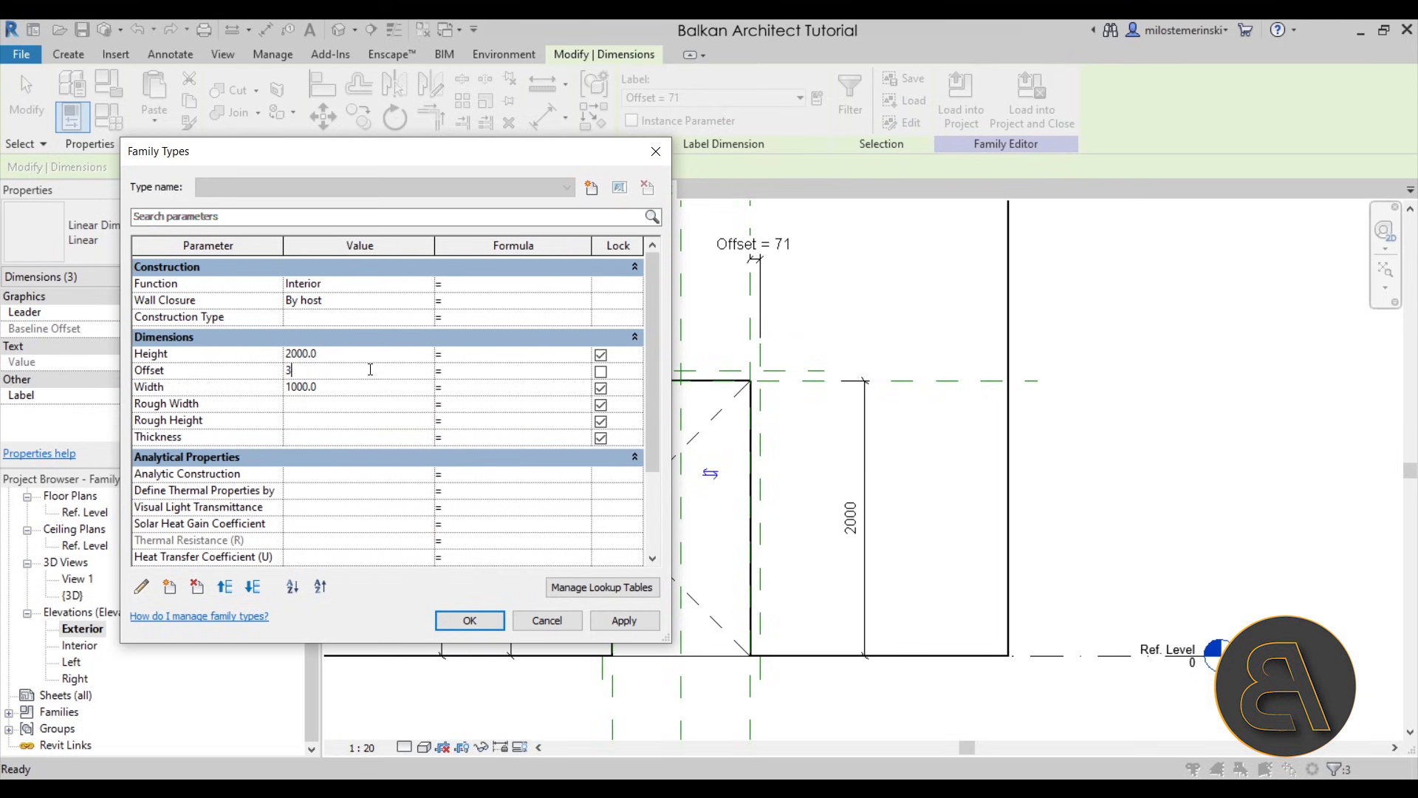
text(0)
click(622, 620)
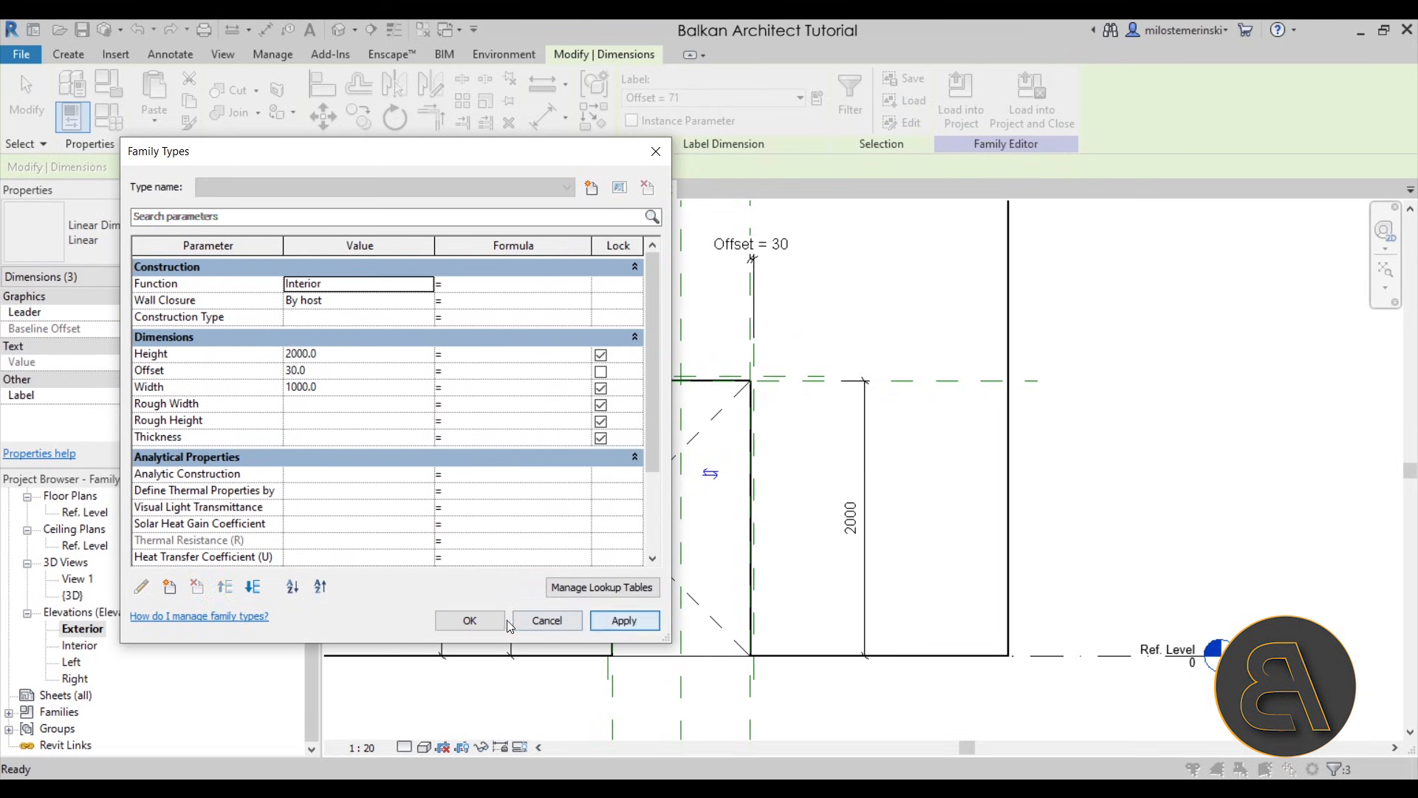
click(473, 620)
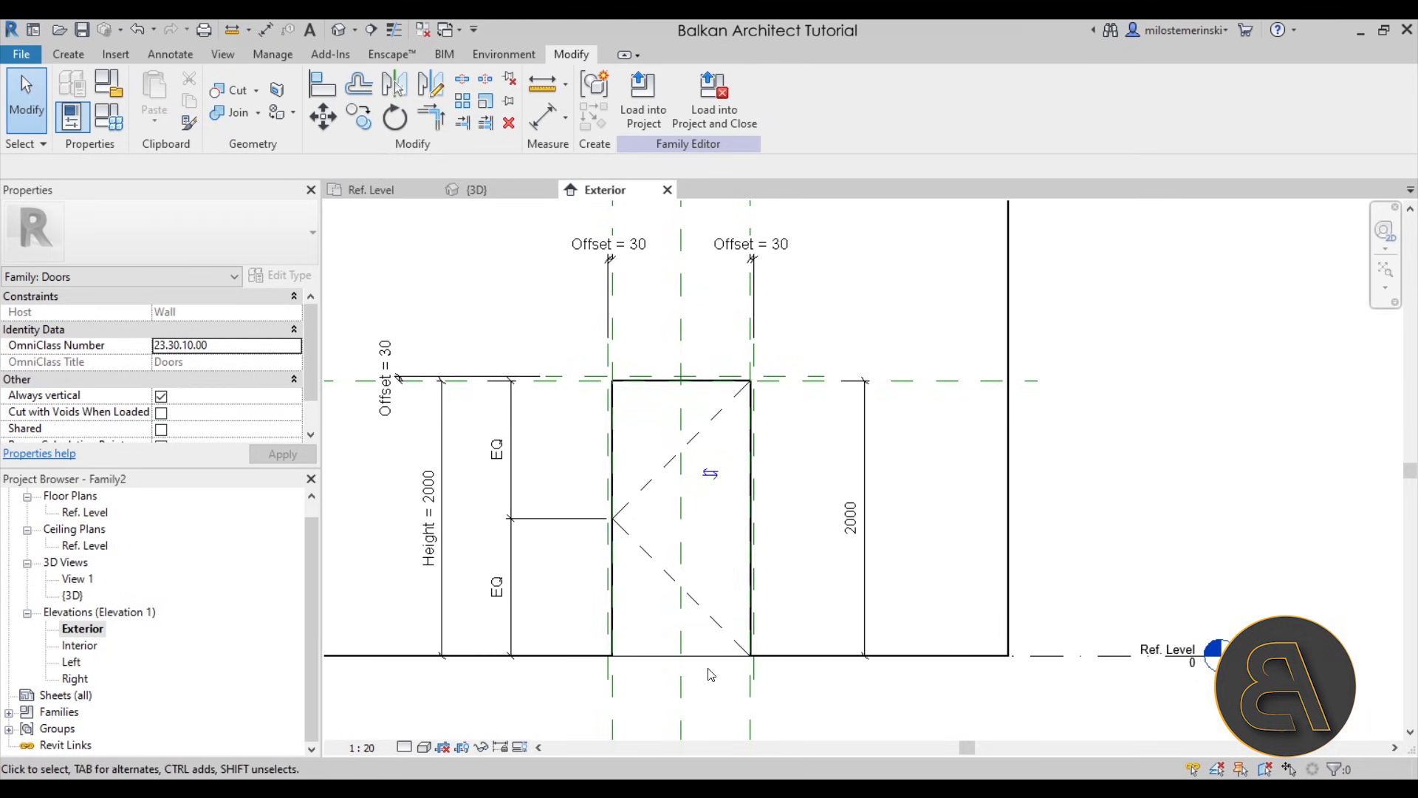
- Edit the opening cut's sketch, move its top line to the outer reference plane, remove the conflicting constraints and lock it there
key(Tab)
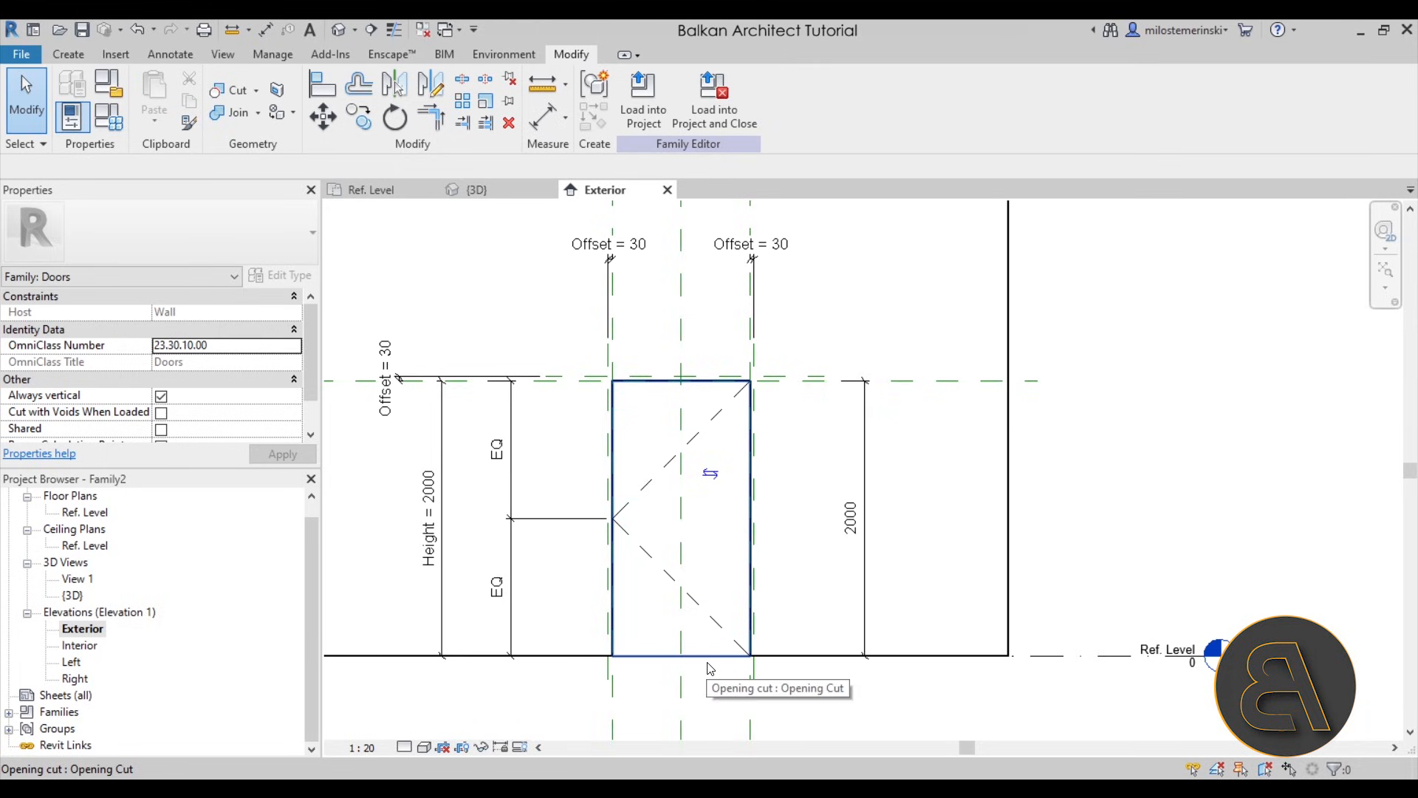
click(709, 668)
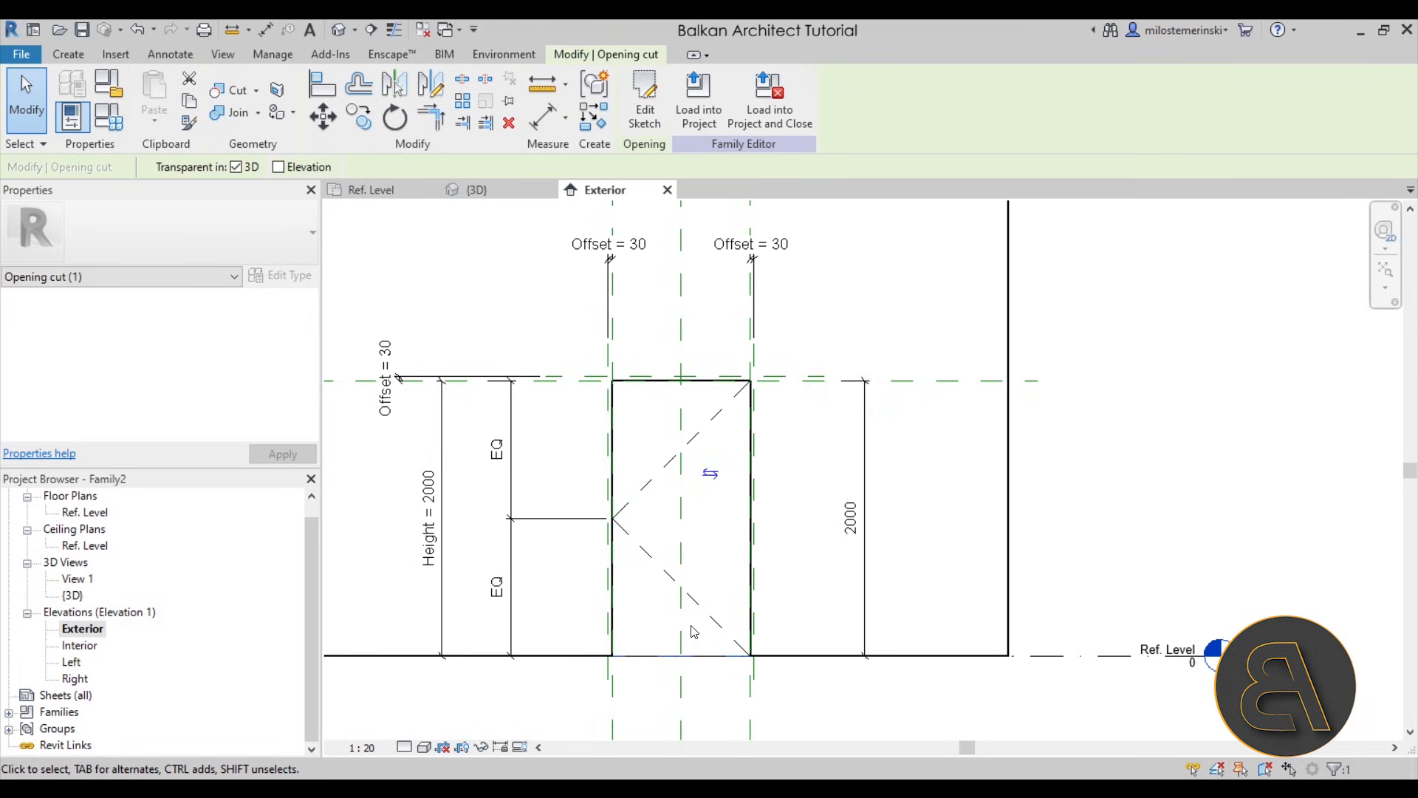
click(644, 107)
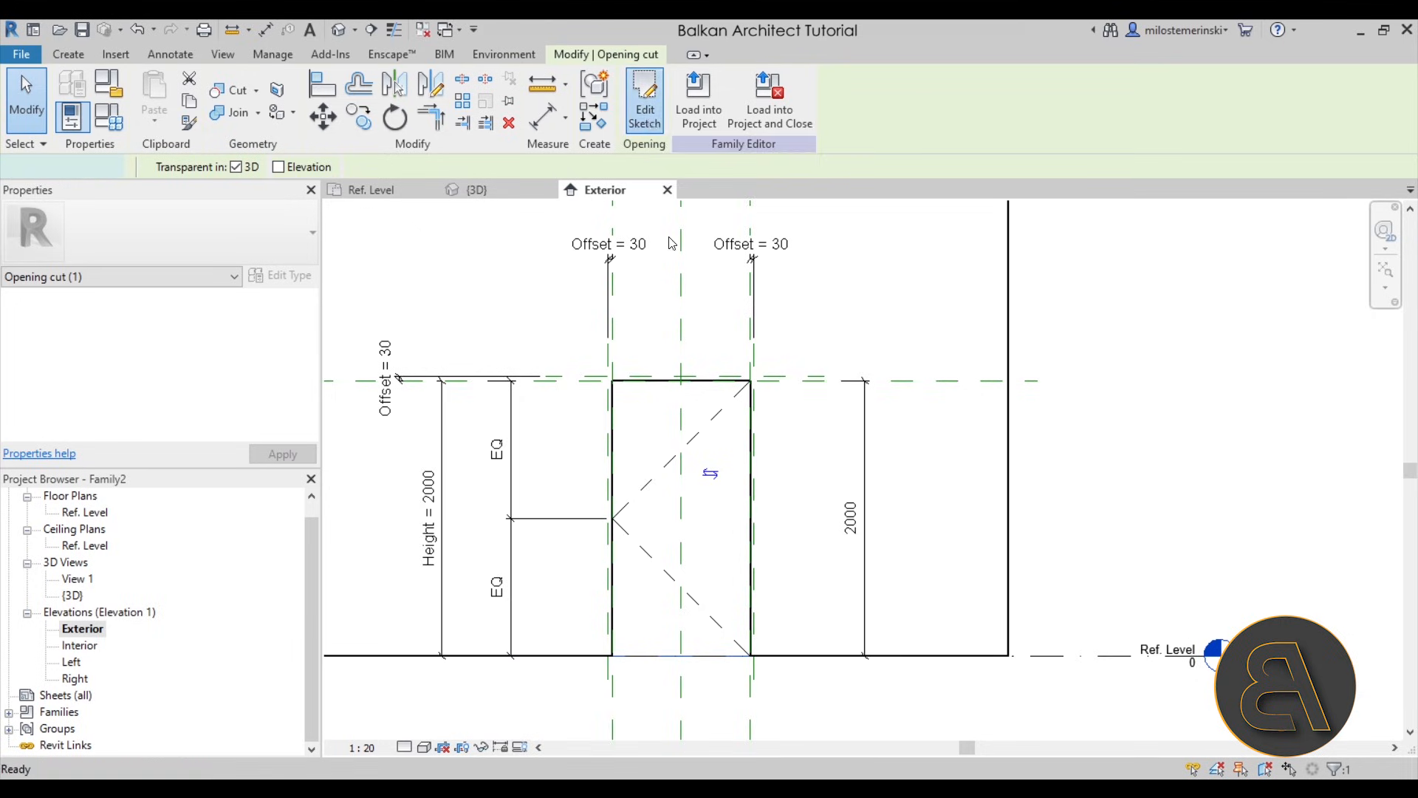
scroll(637, 384, up, 3)
click(638, 385)
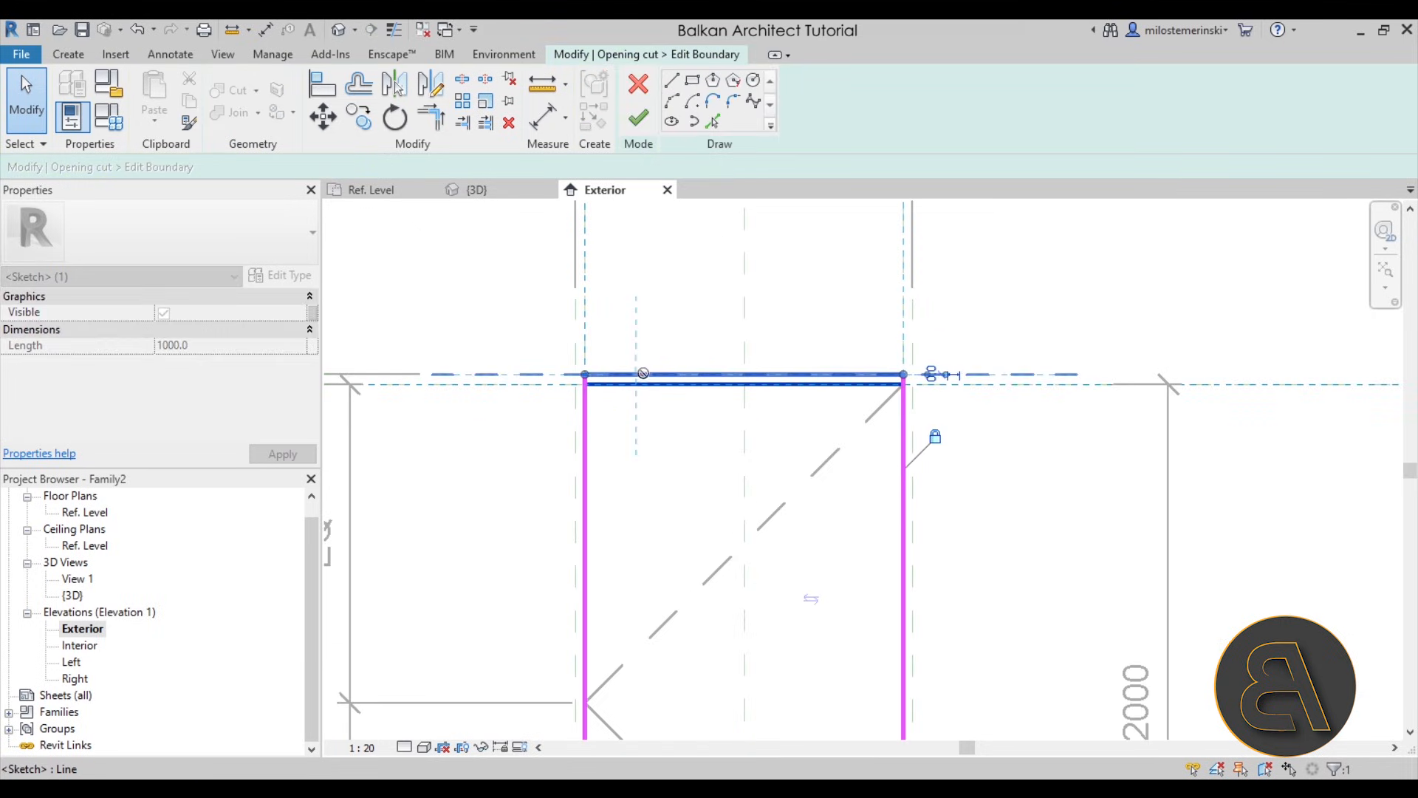
drag(640, 383, 642, 373)
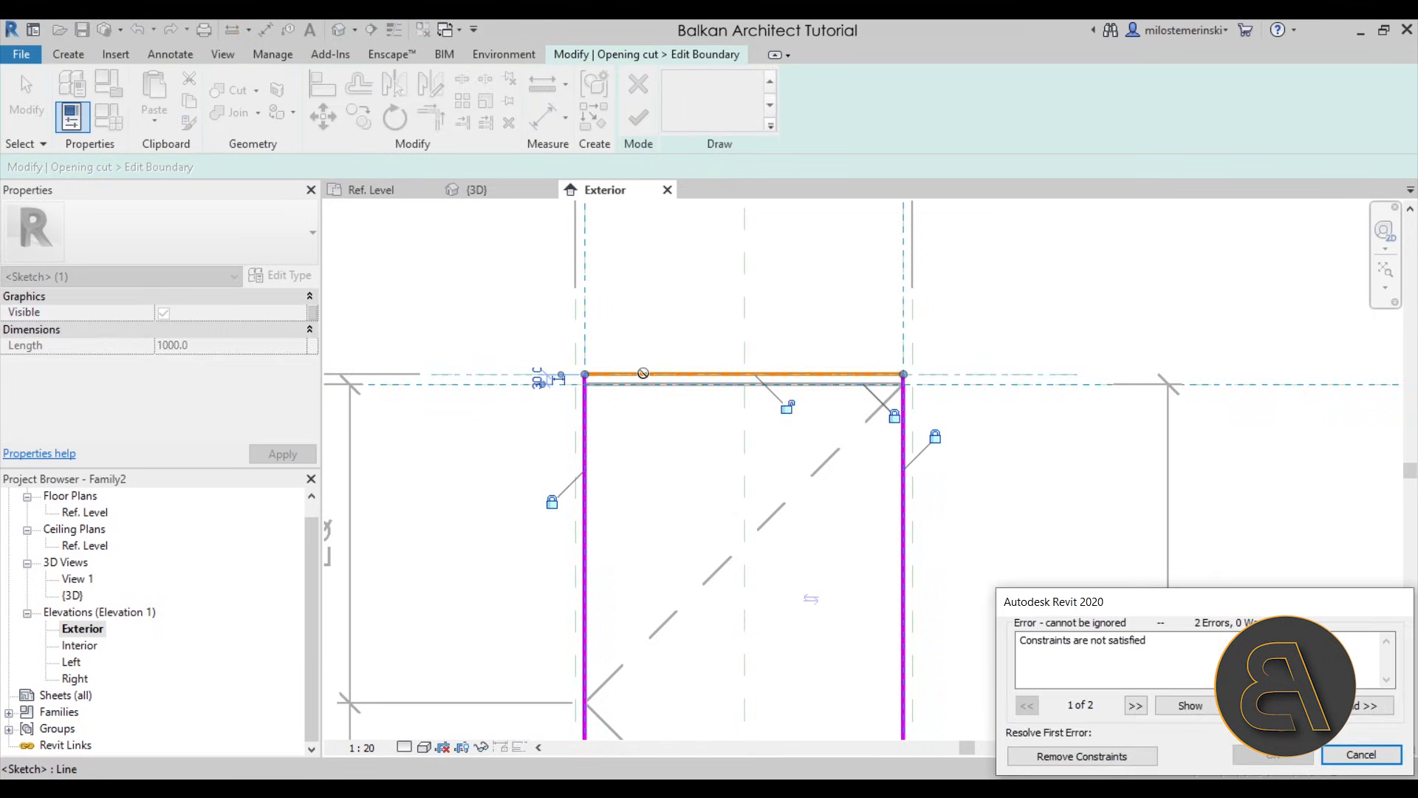
click(1071, 757)
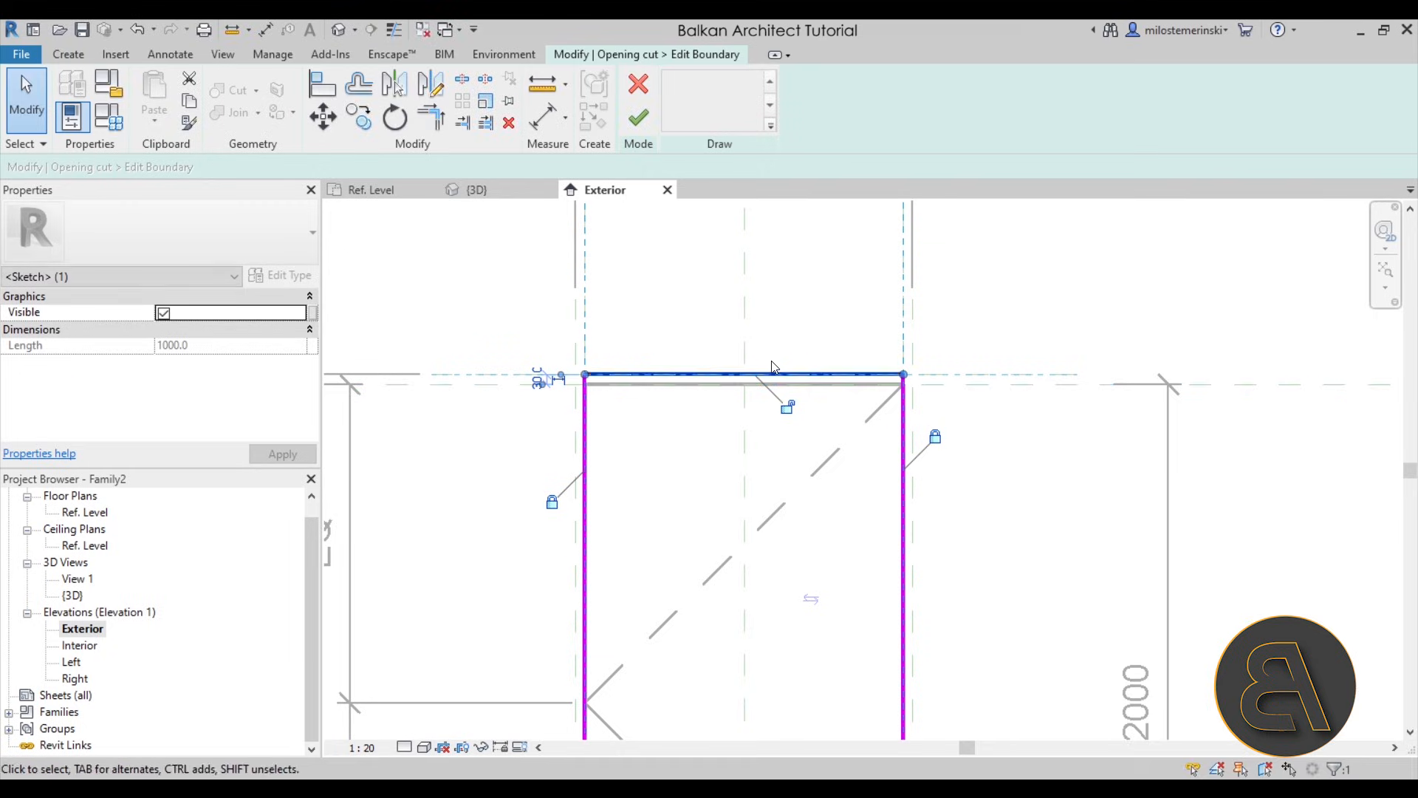
click(789, 411)
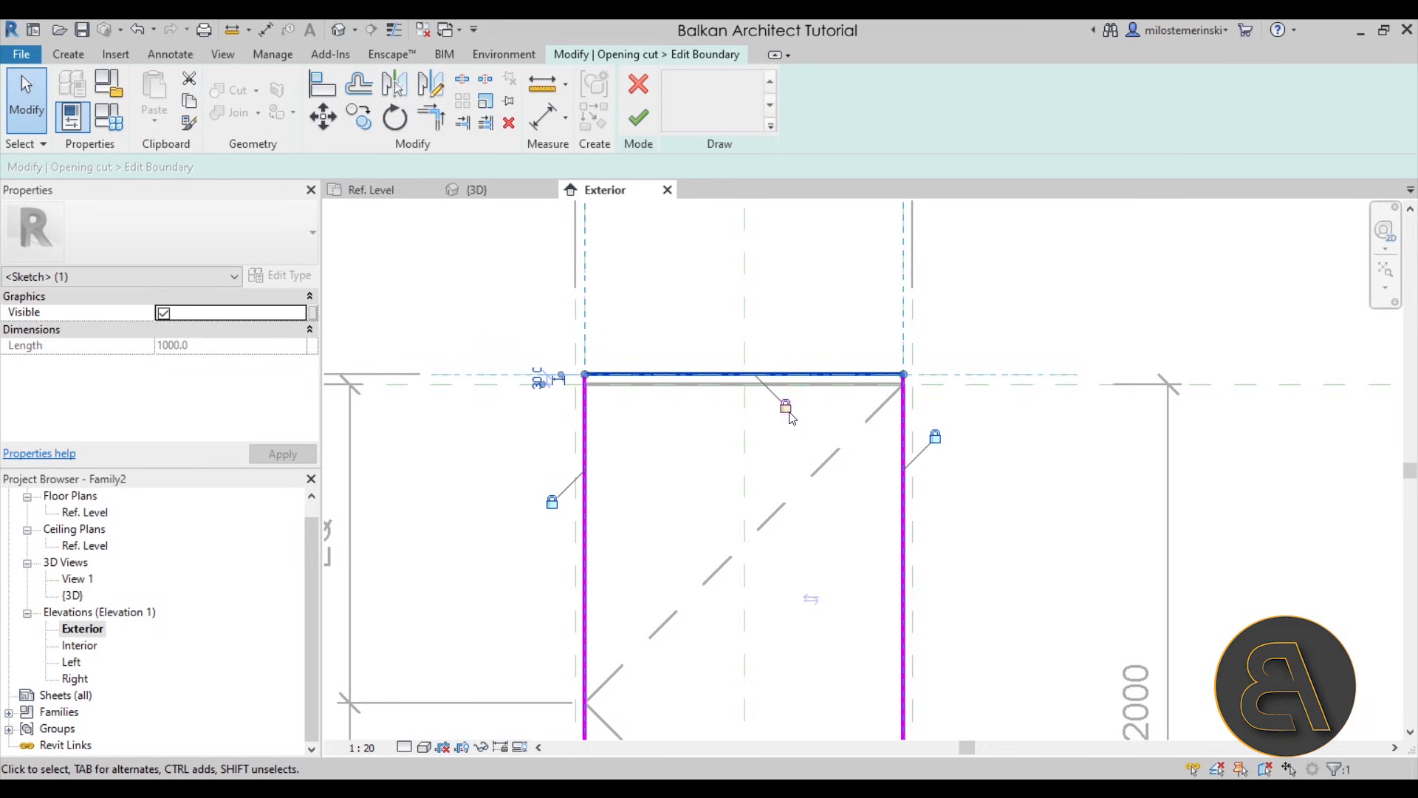
click(978, 399)
- Move the opening sketch's left and right lines to the outer reference planes, remove their conflicting constraints and lock both lines
click(585, 464)
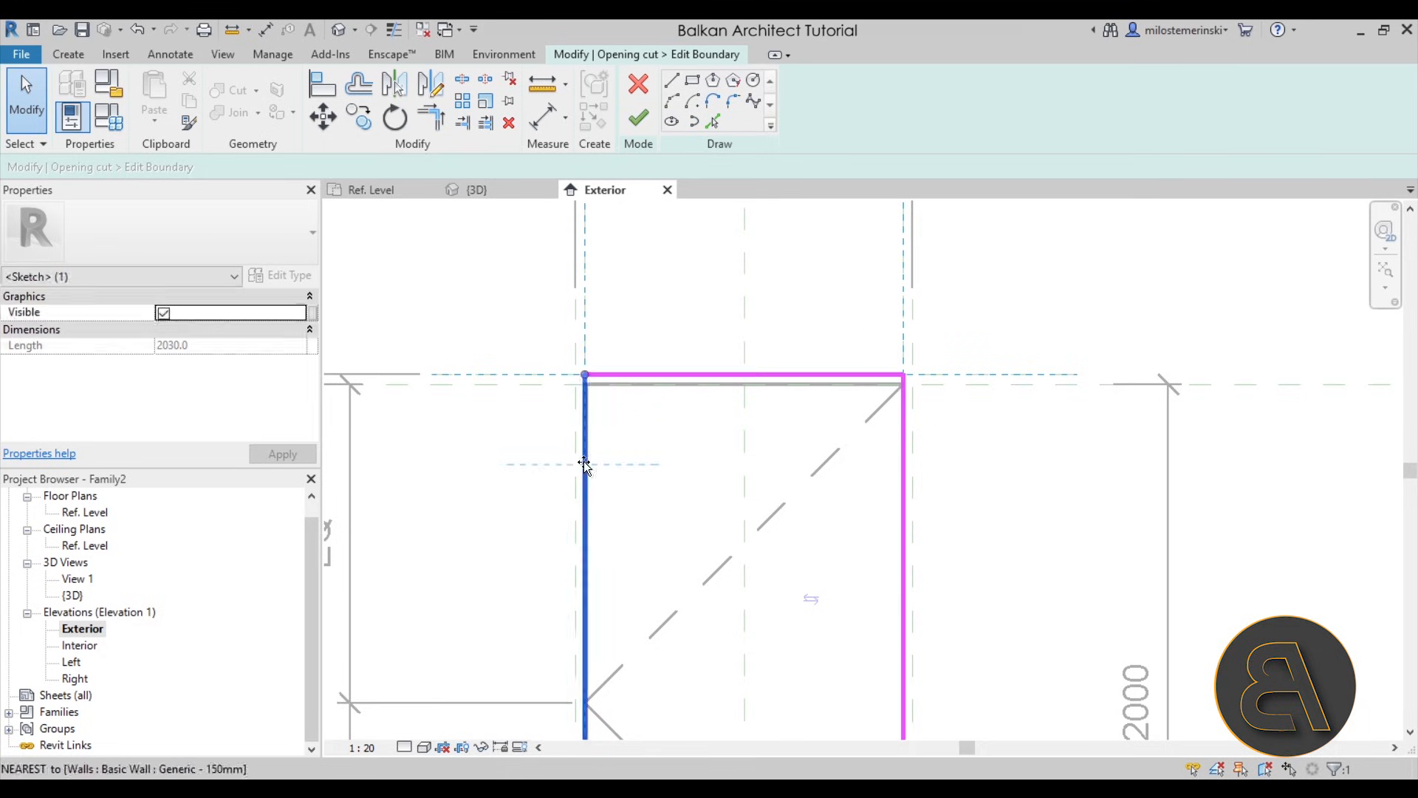
drag(569, 469, 575, 472)
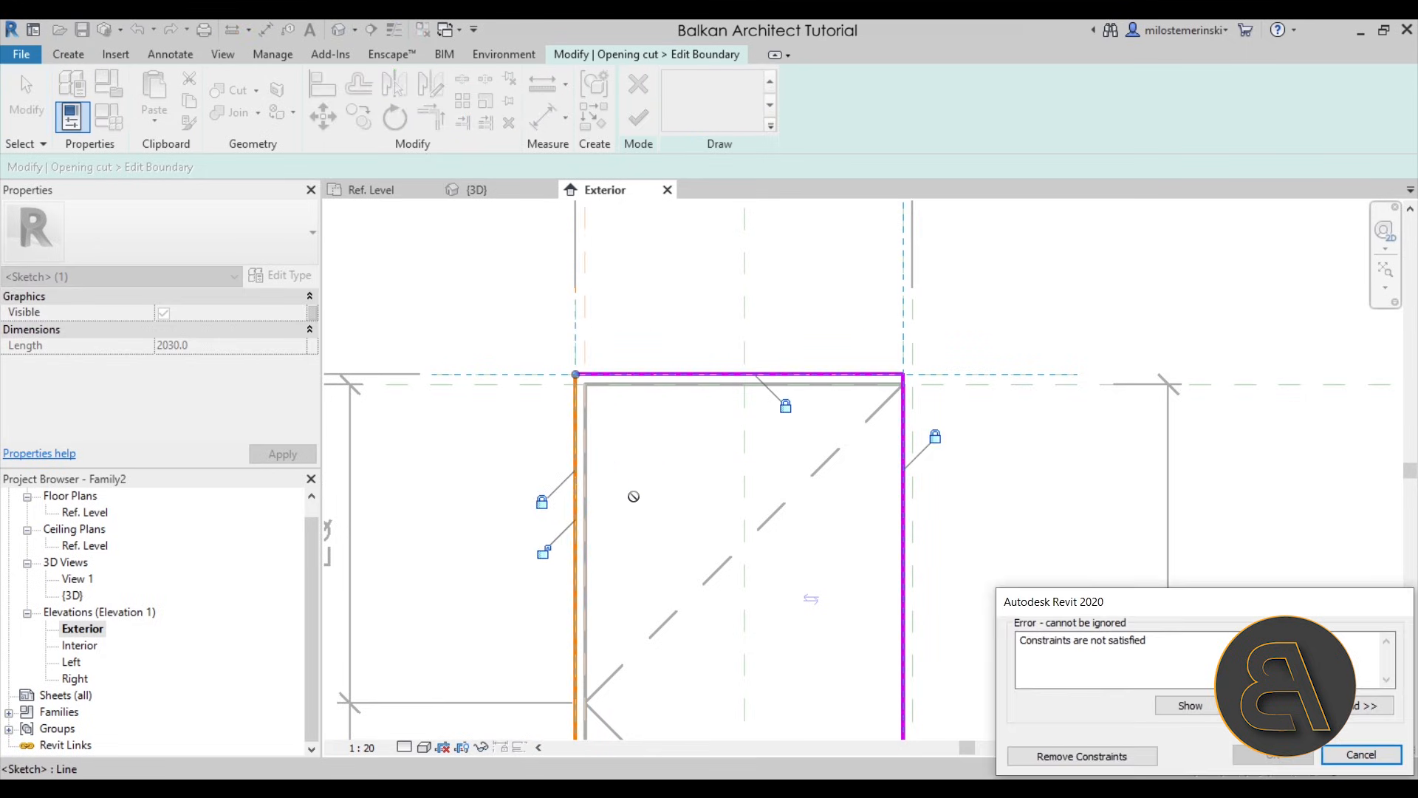
click(1082, 756)
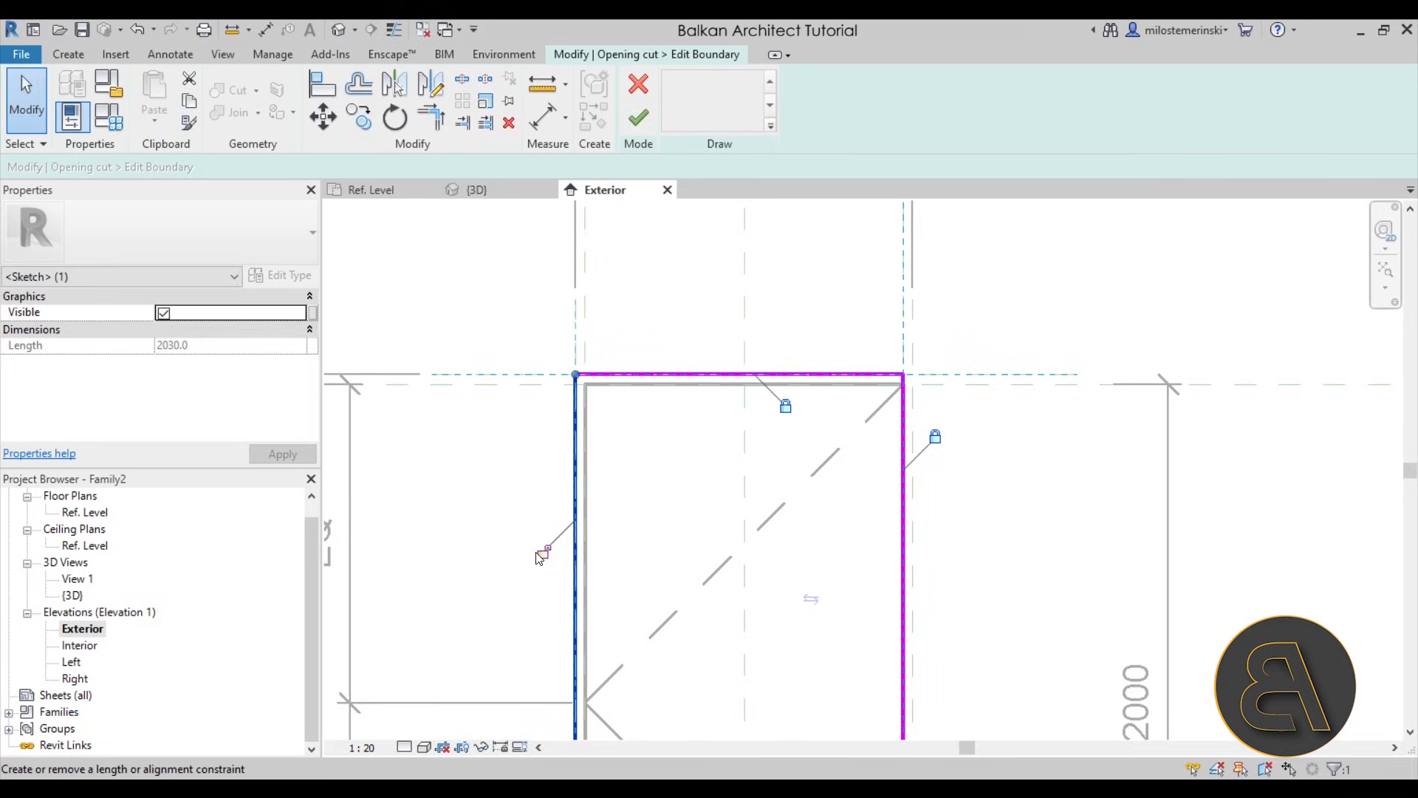
mouse_move(904, 559)
mouse_down()
mouse_move(939, 561)
mouse_move(915, 532)
mouse_up()
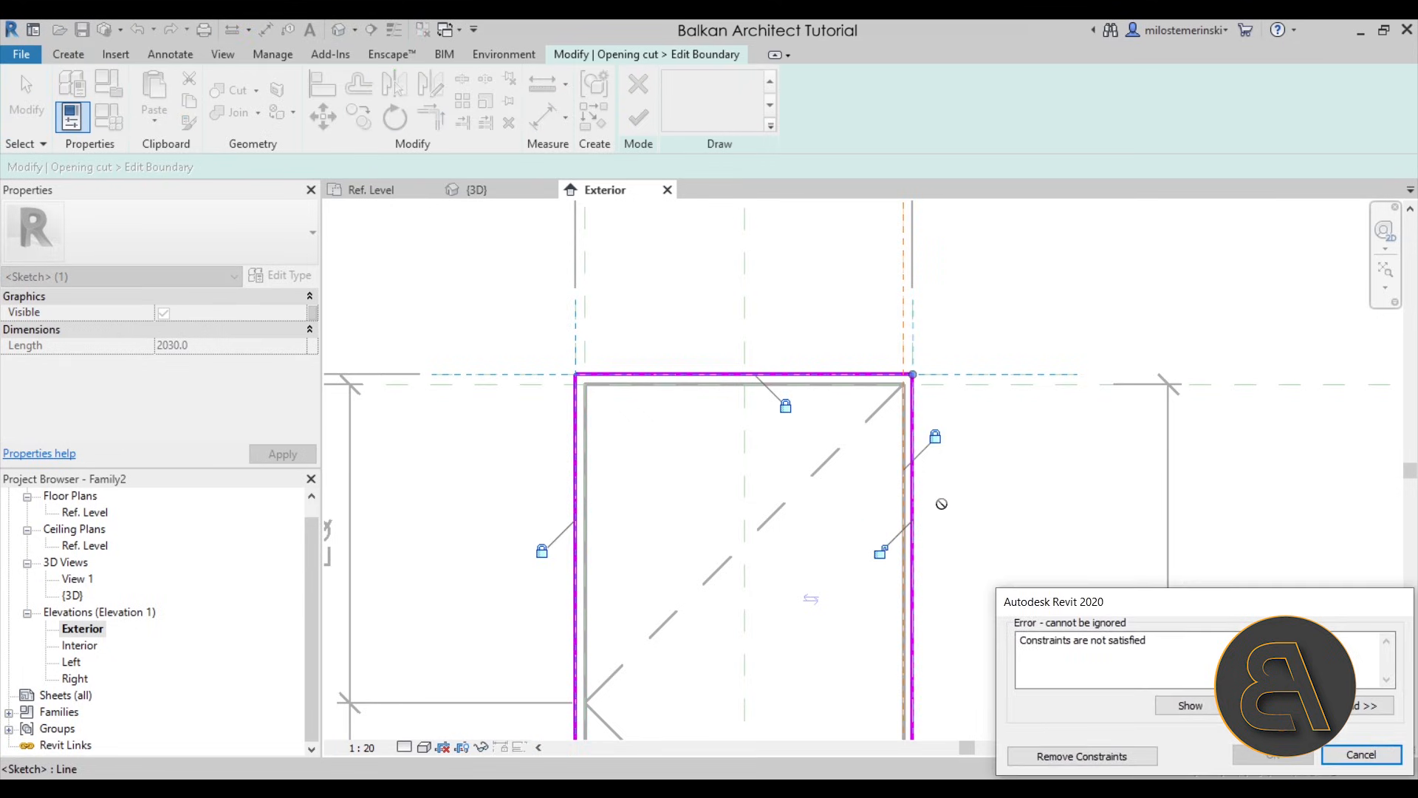
click(1122, 759)
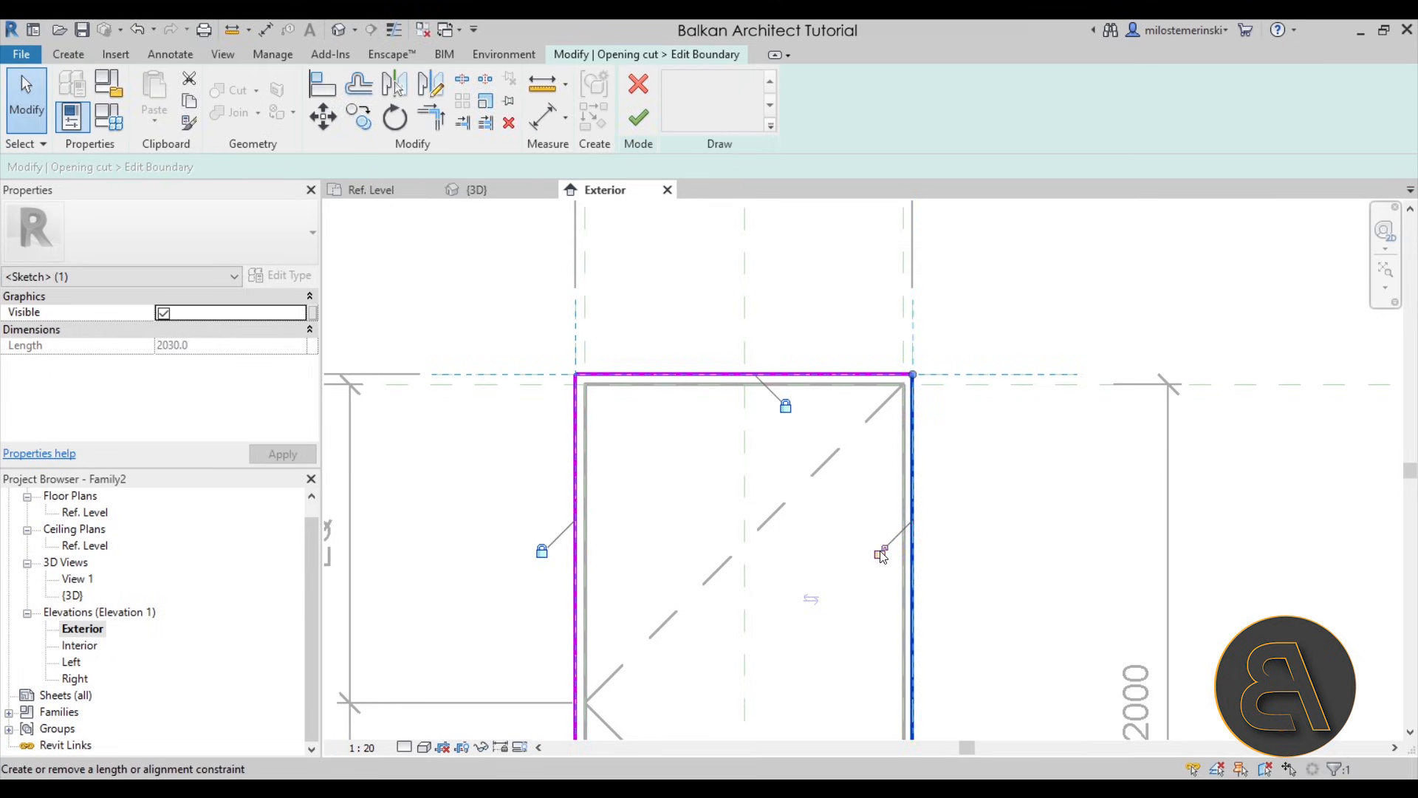
- Finish the opening cut's boundary edit and review its 3D transparency option
scroll(735, 305, down, 2)
middle_drag(812, 399, 814, 356)
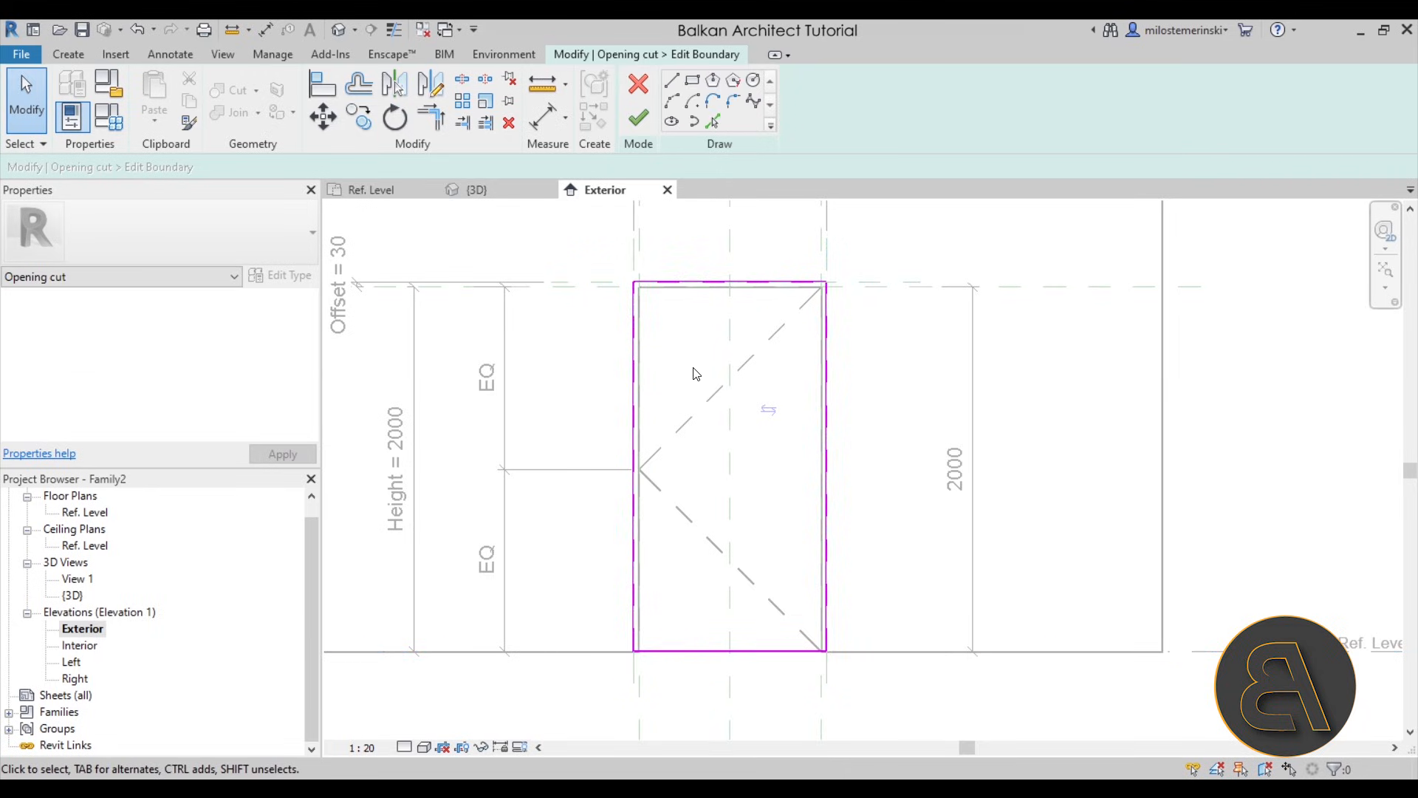
click(639, 118)
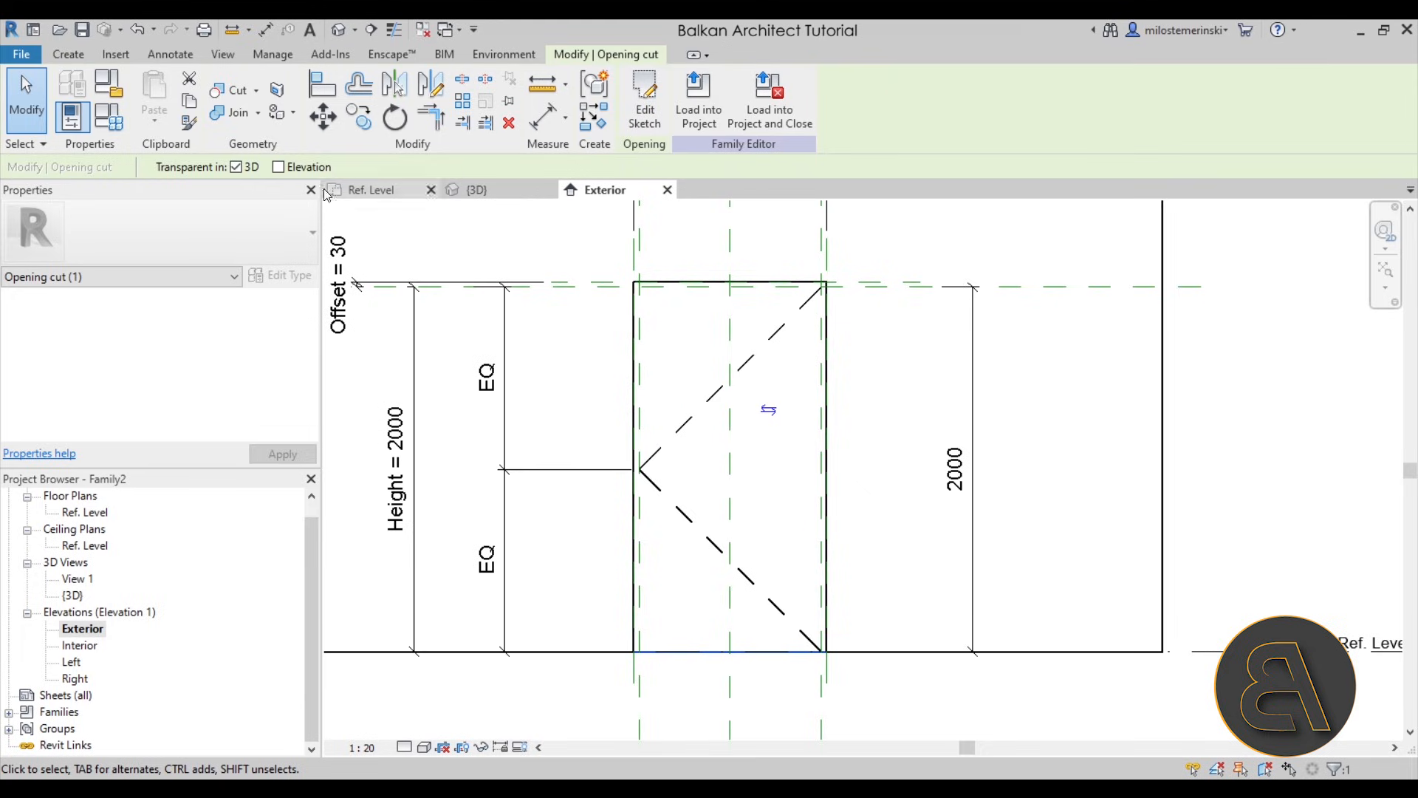
click(236, 167)
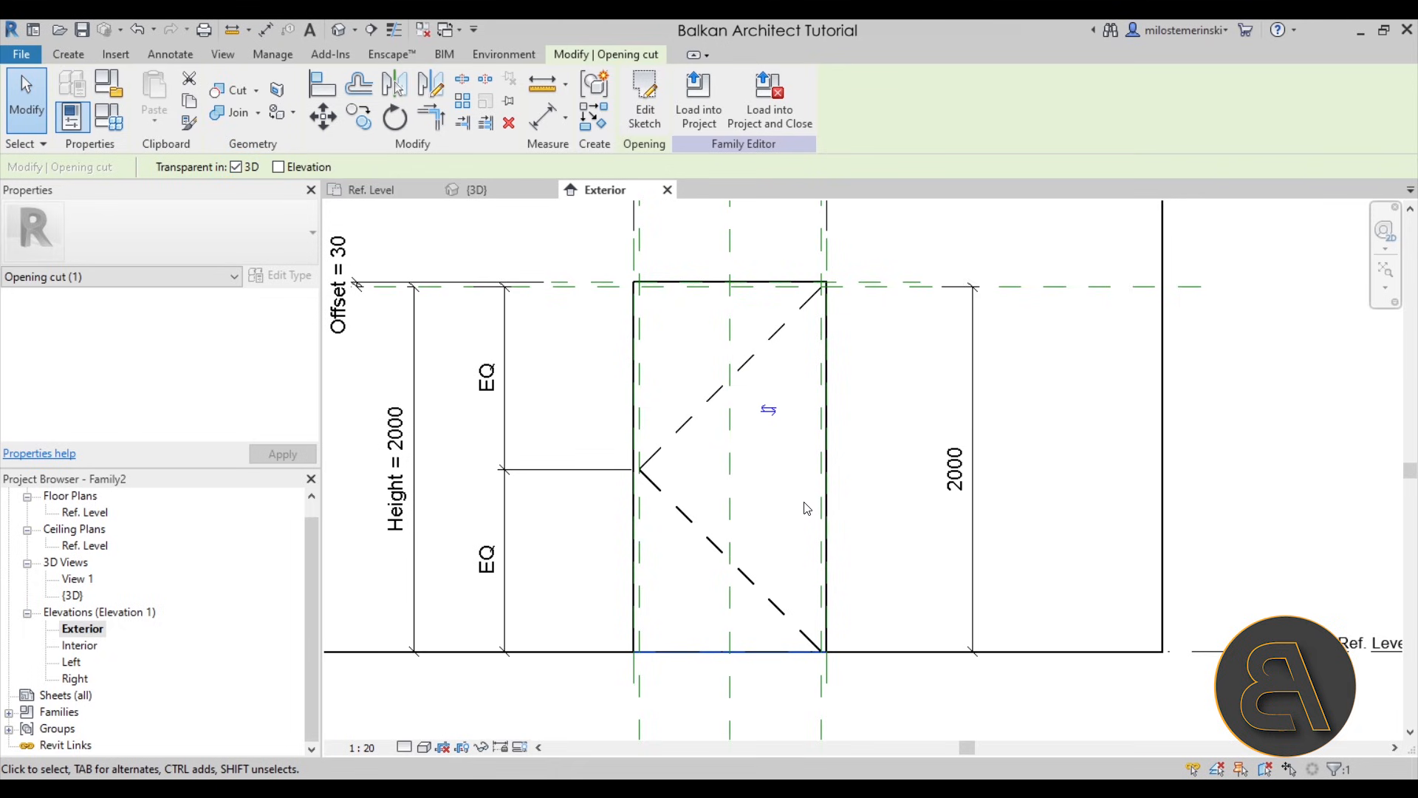
click(785, 520)
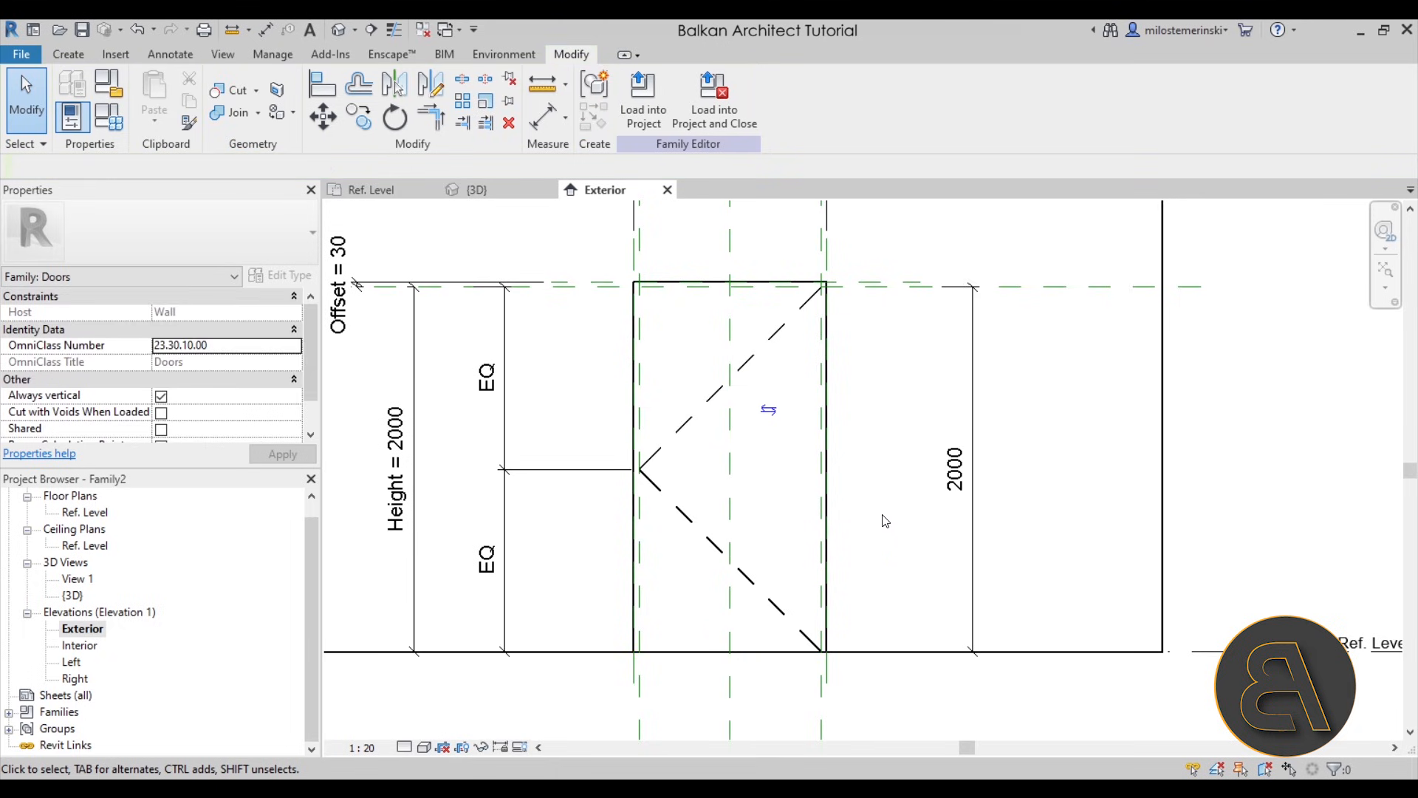
- Lock the Offset parameter in the family types and accept the change
click(115, 126)
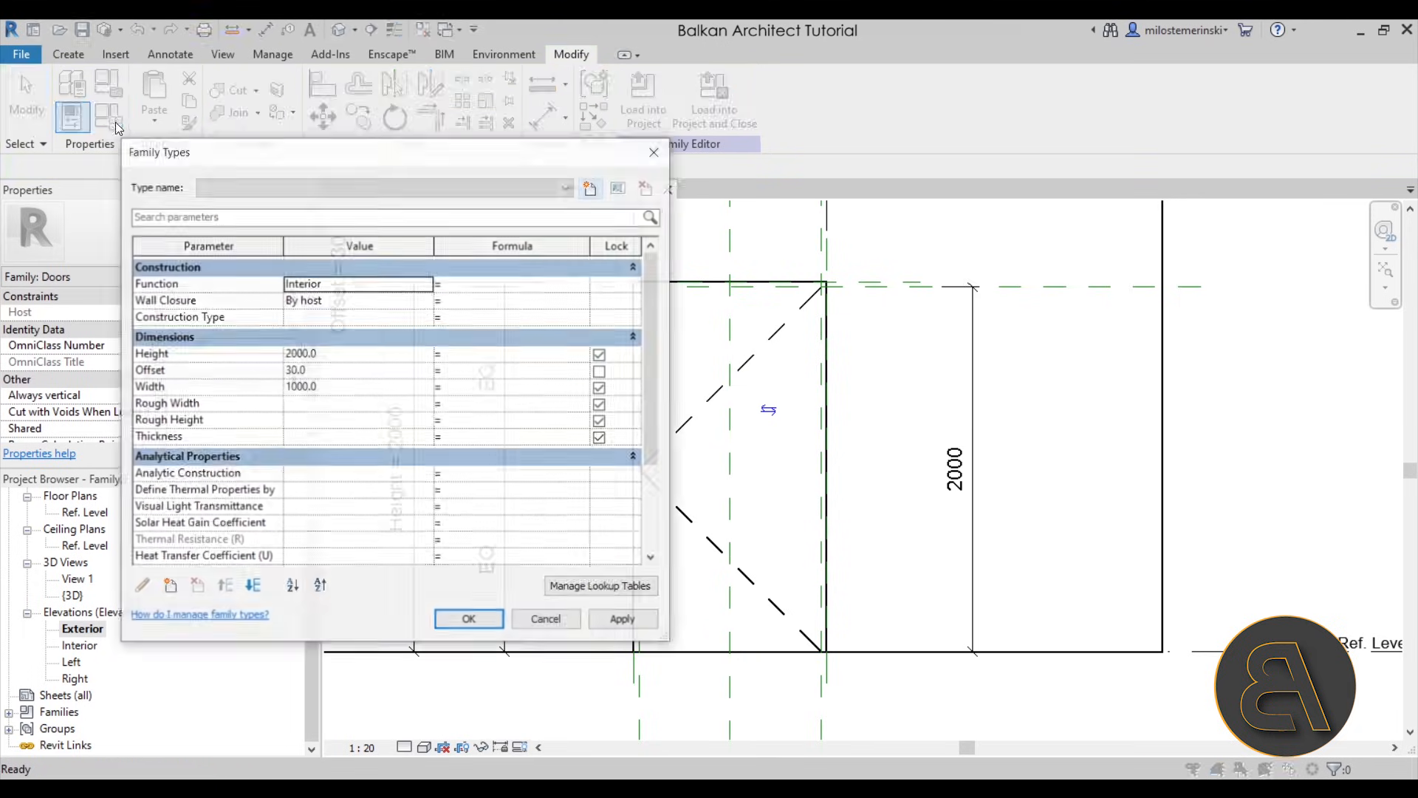
click(602, 374)
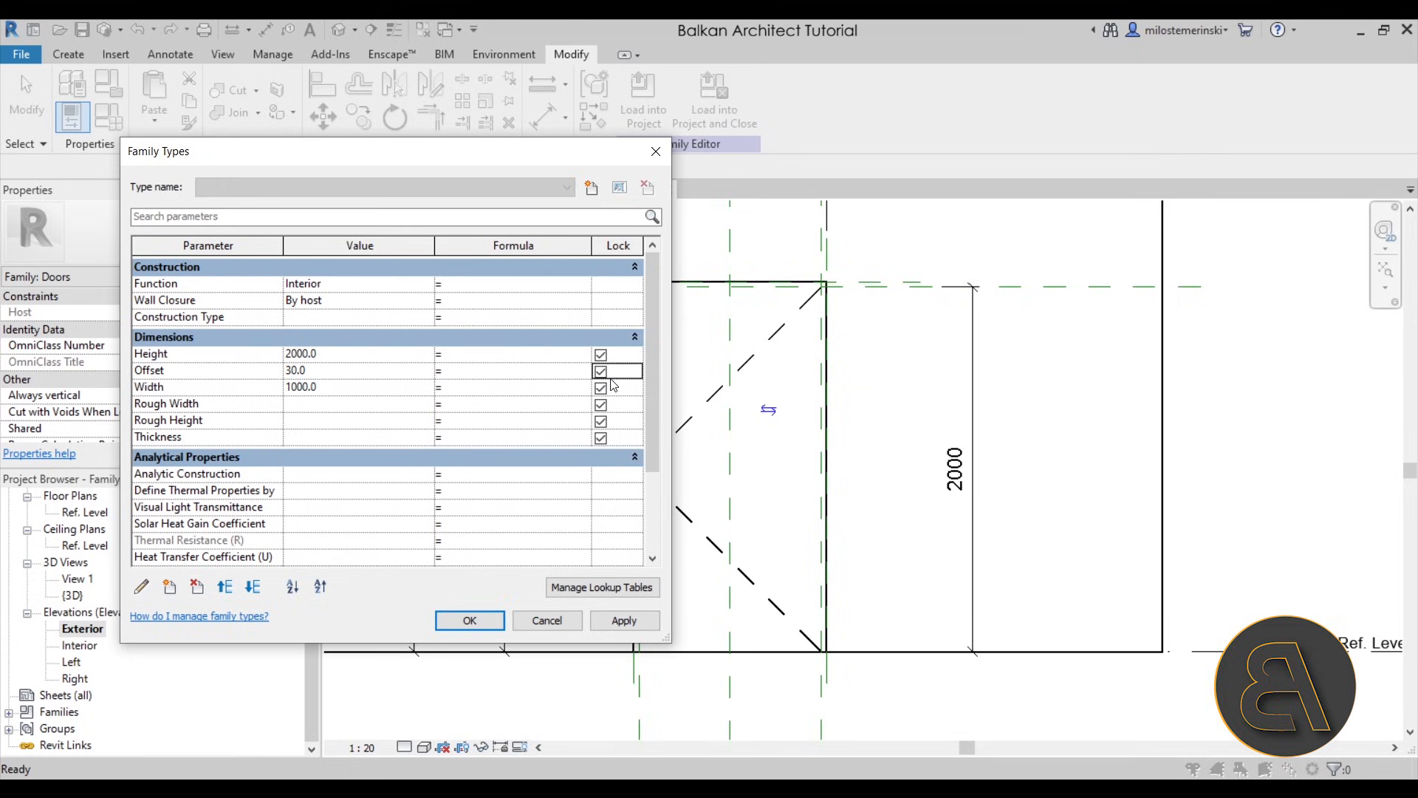
click(488, 627)
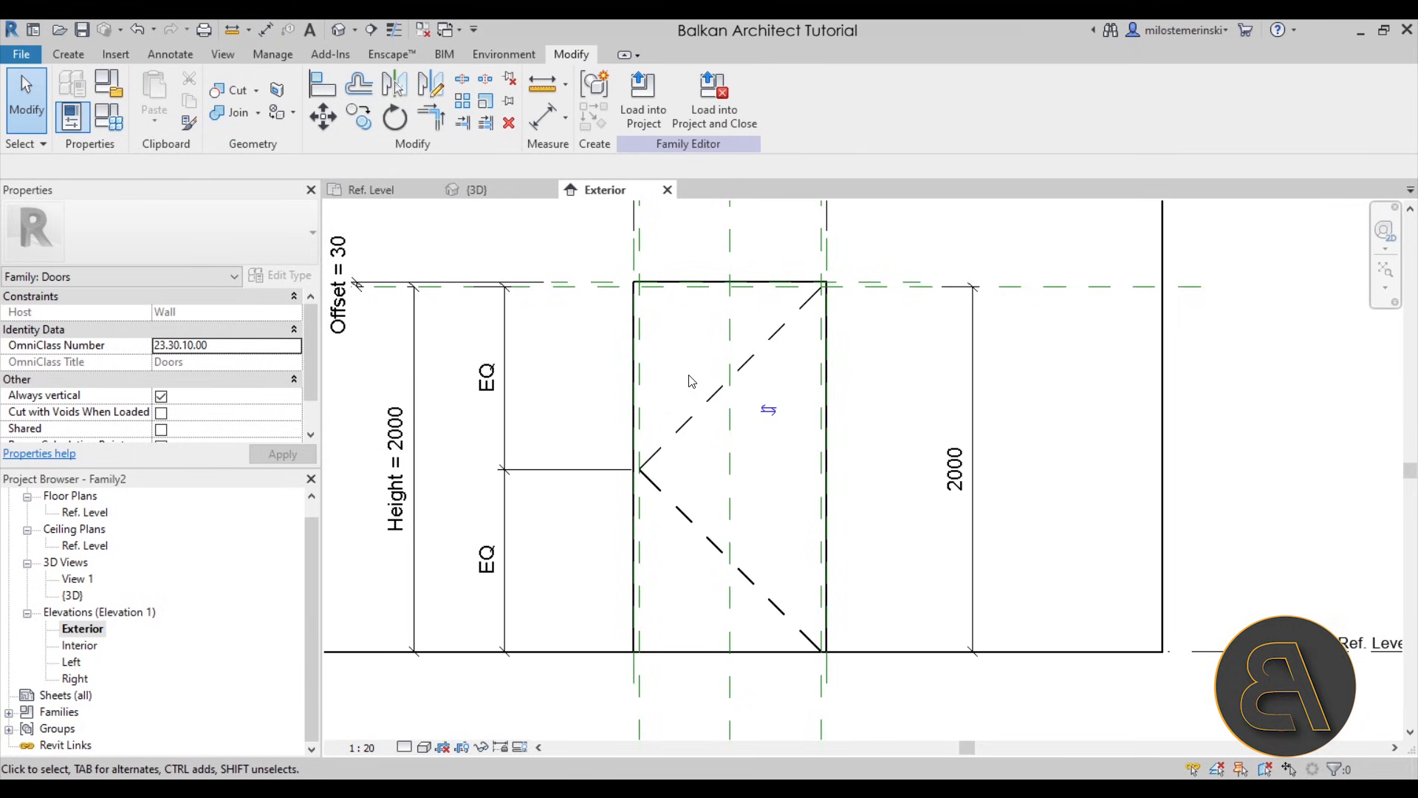
- Examine the reshaped door opening in the 3D view
click(476, 190)
scroll(909, 491, down, 3)
shift+middle_drag(875, 550, 1180, 594)
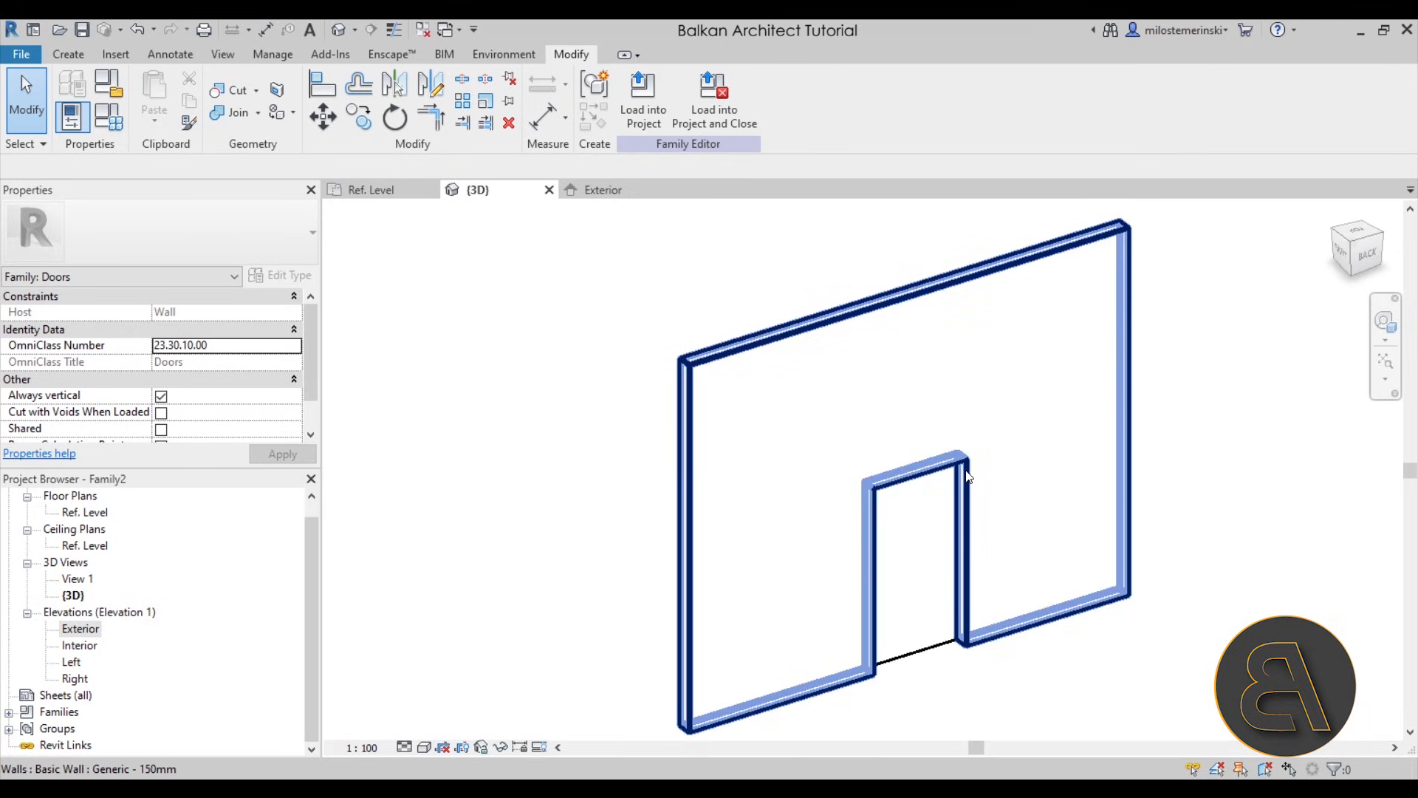
- Inspect the Exterior reference plane along the wall face in the Ref. Level plan
click(372, 190)
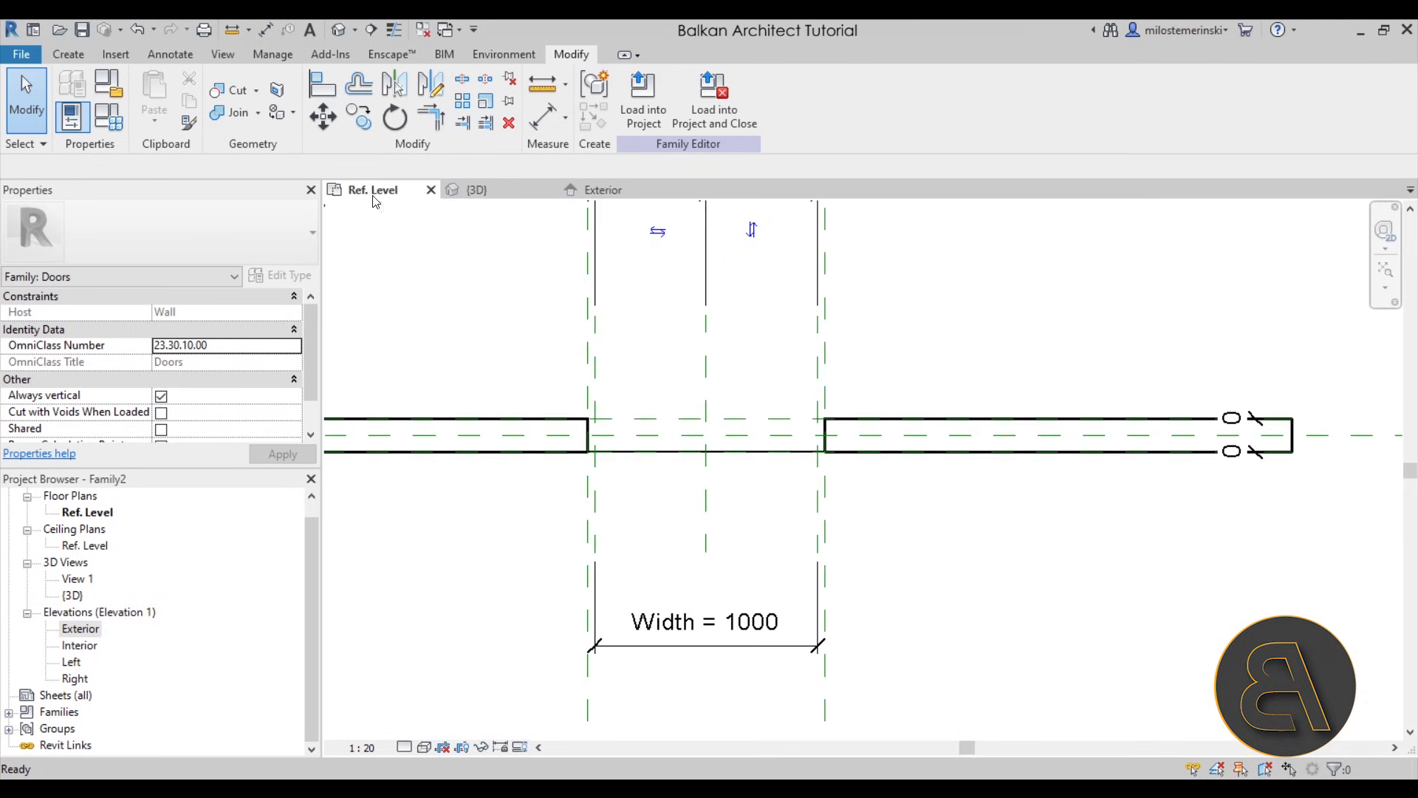
click(649, 413)
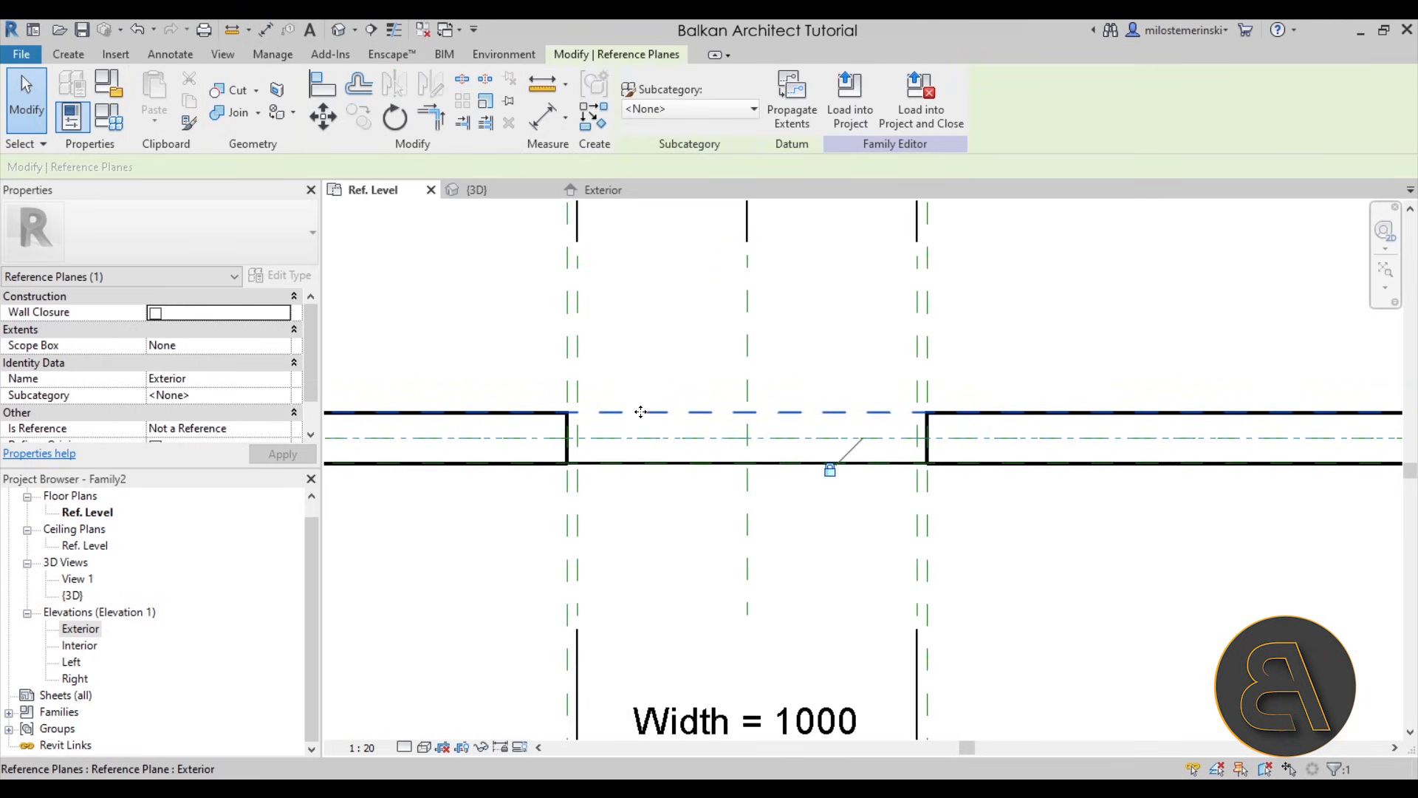
click(667, 404)
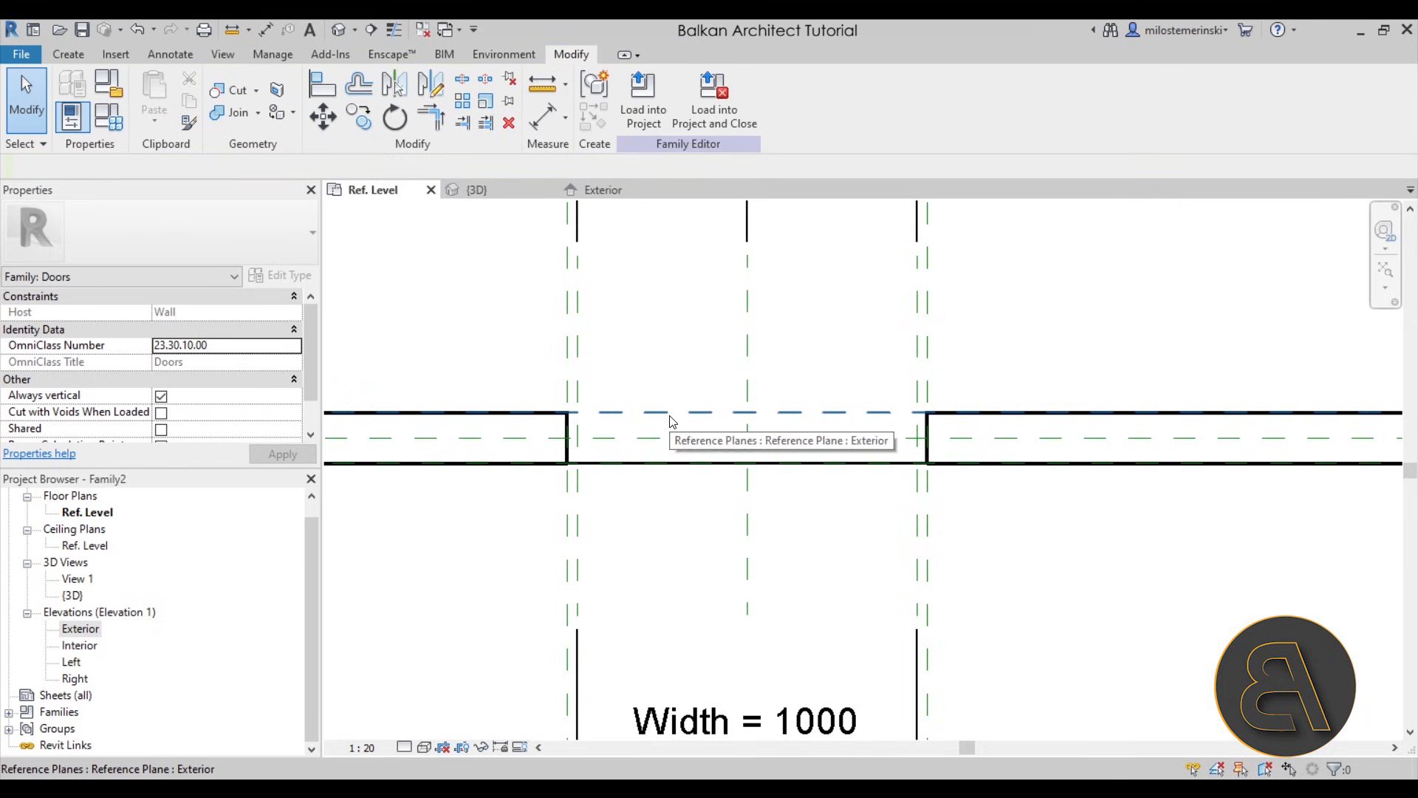
click(670, 413)
scroll(741, 413, down, 3)
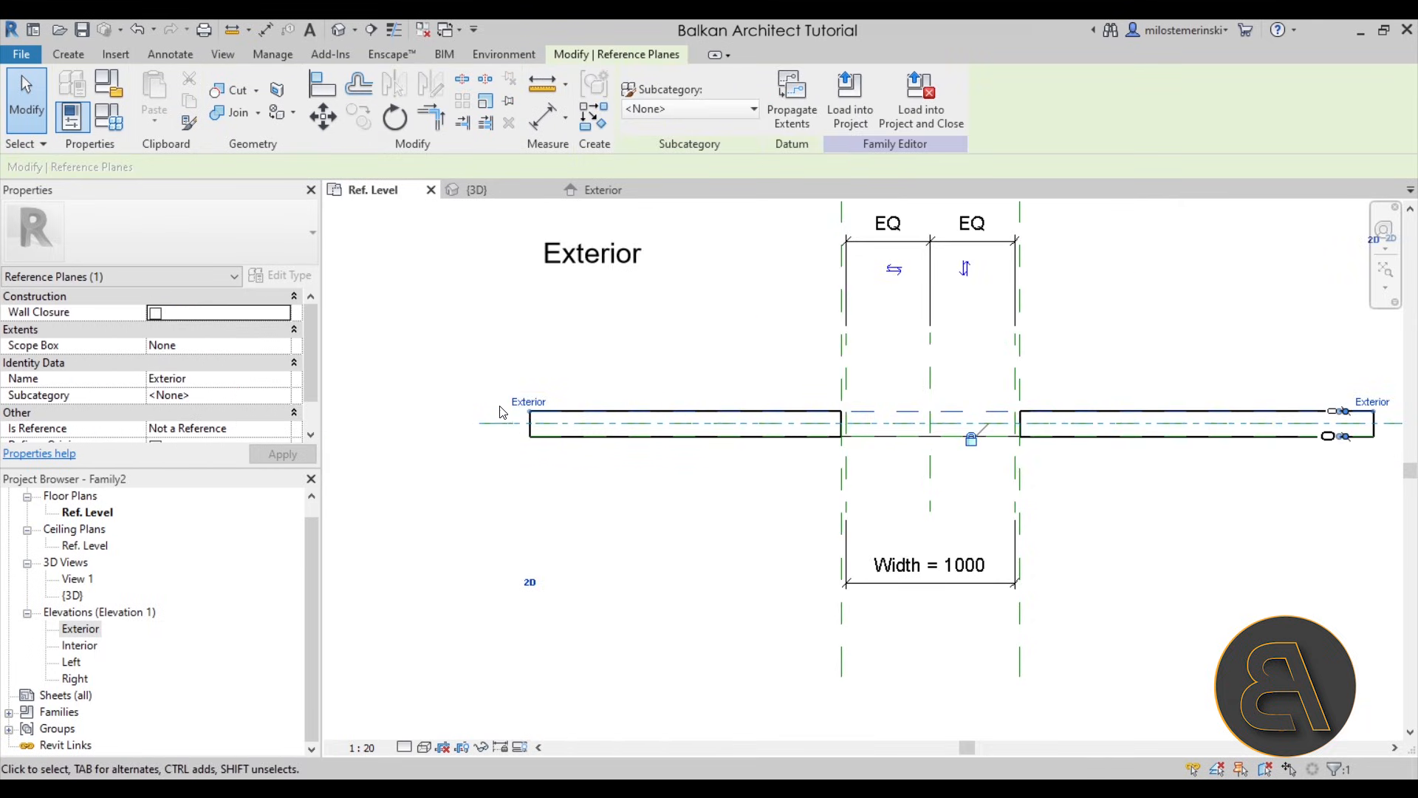
scroll(509, 408, up, 1)
click(729, 403)
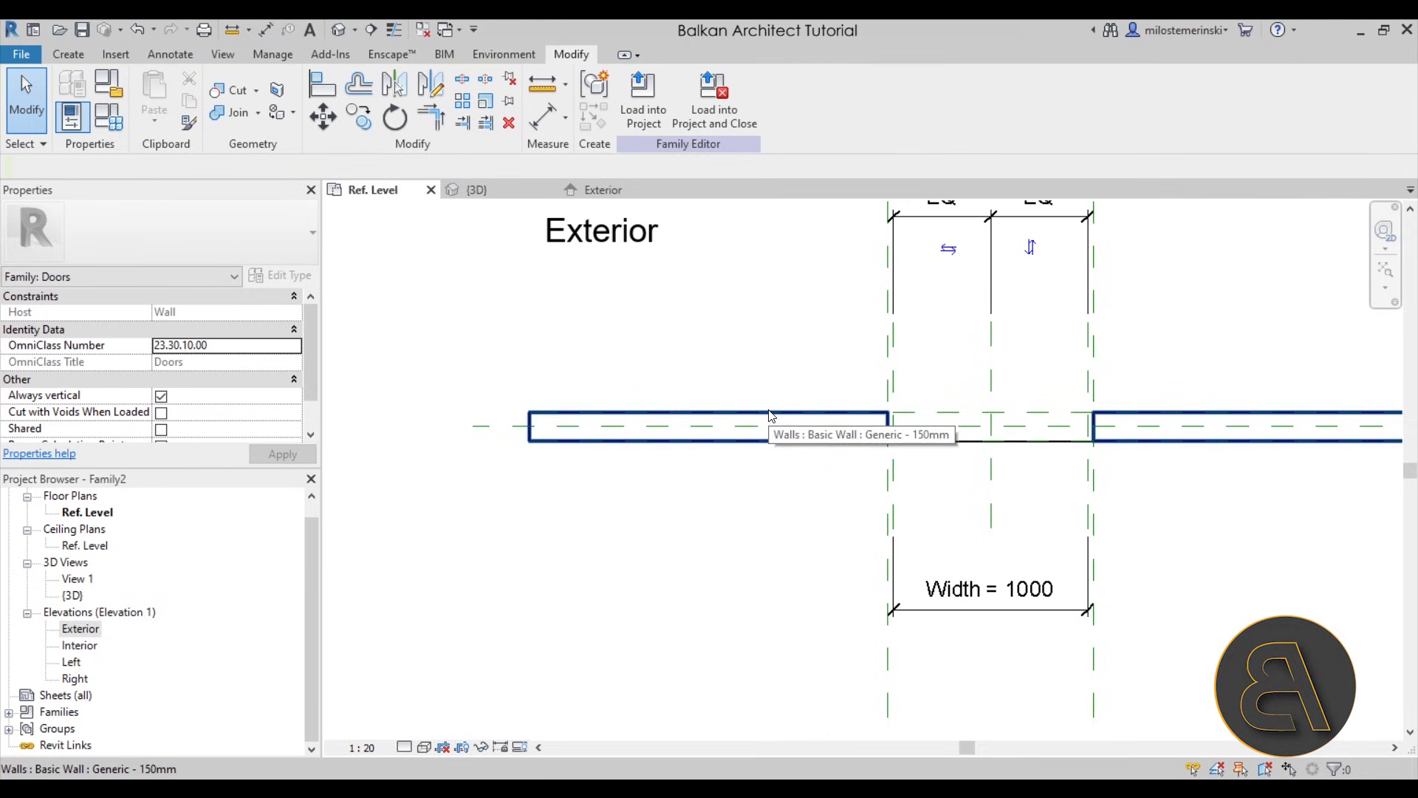
- Change the host wall's type to Generic - 300mm and check the Exterior reference plane against its face
click(613, 423)
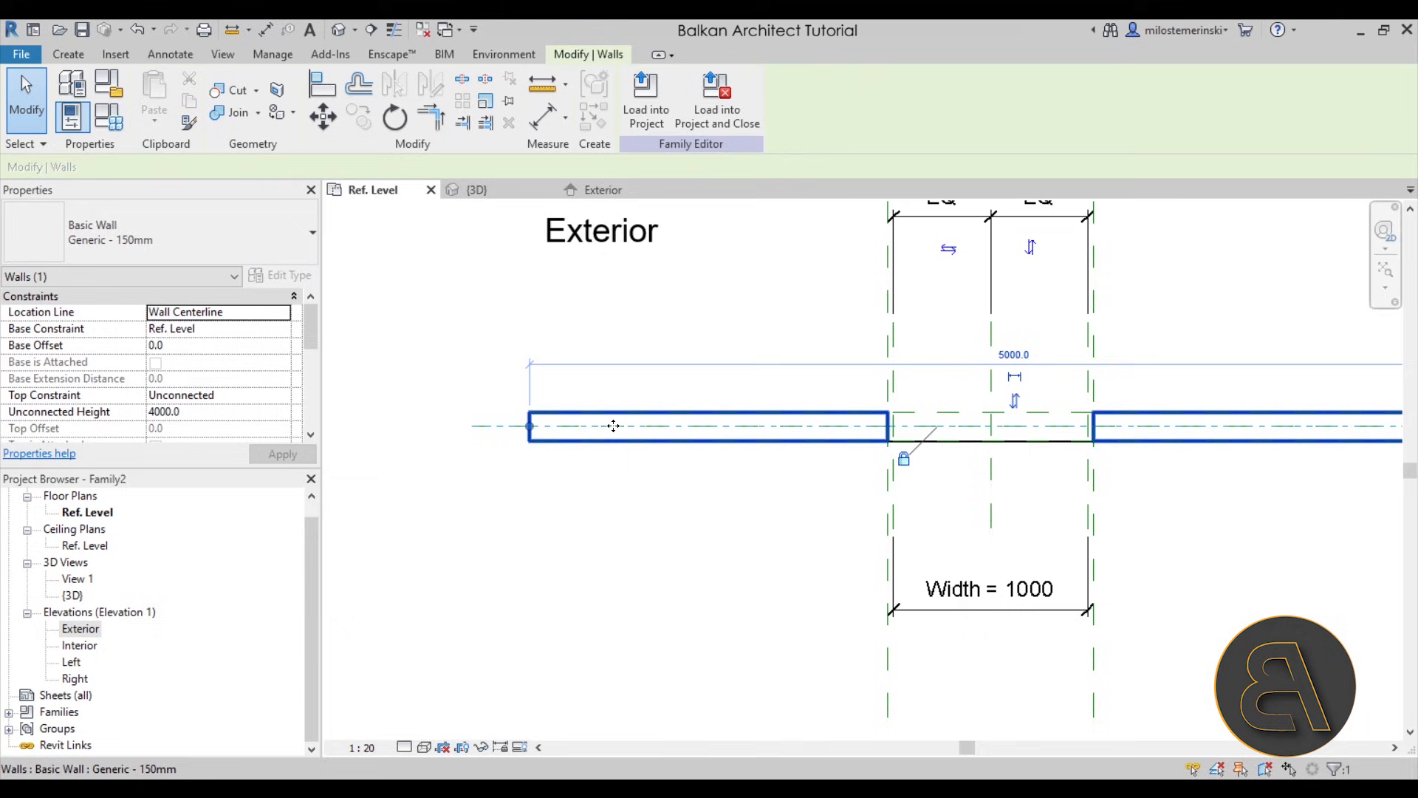
click(200, 235)
click(85, 367)
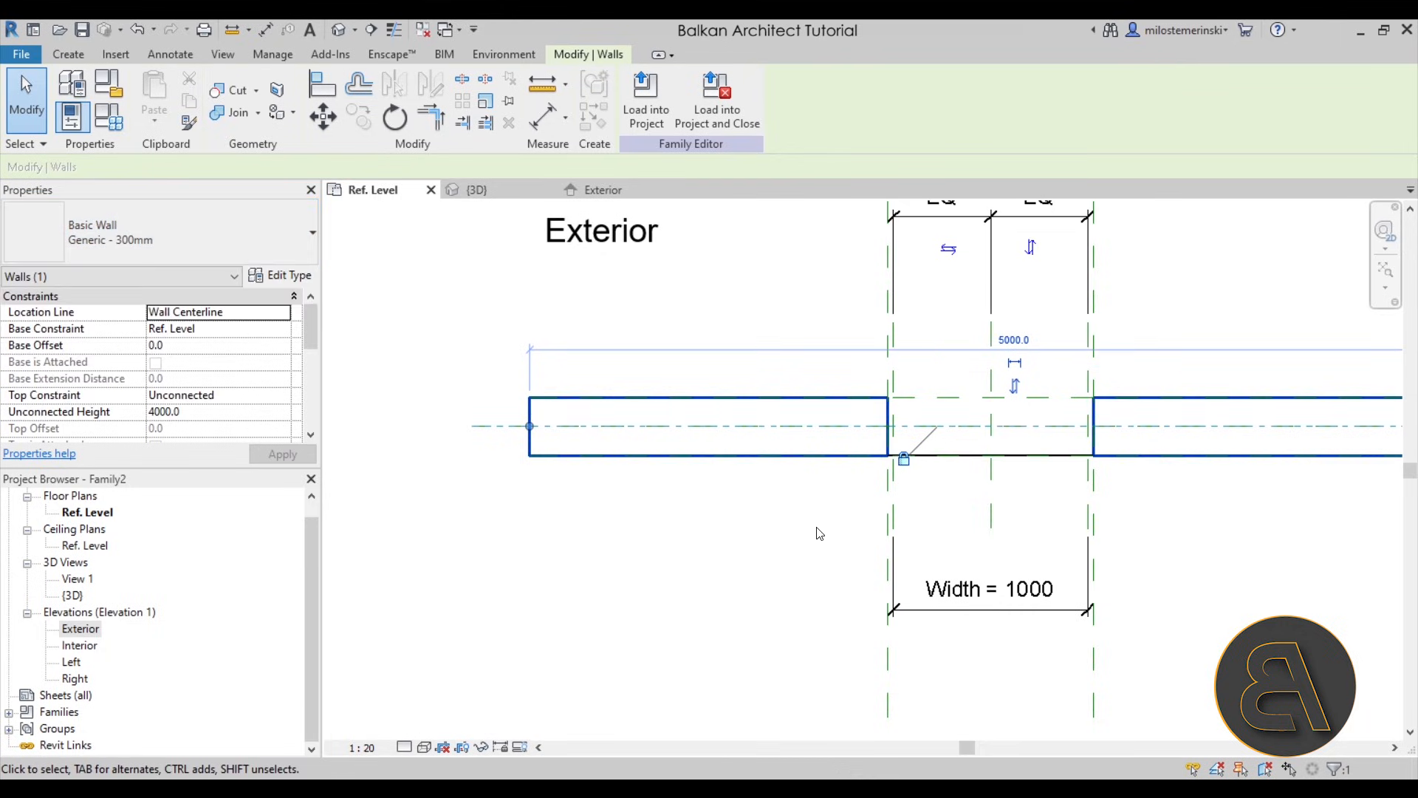
click(817, 532)
click(933, 398)
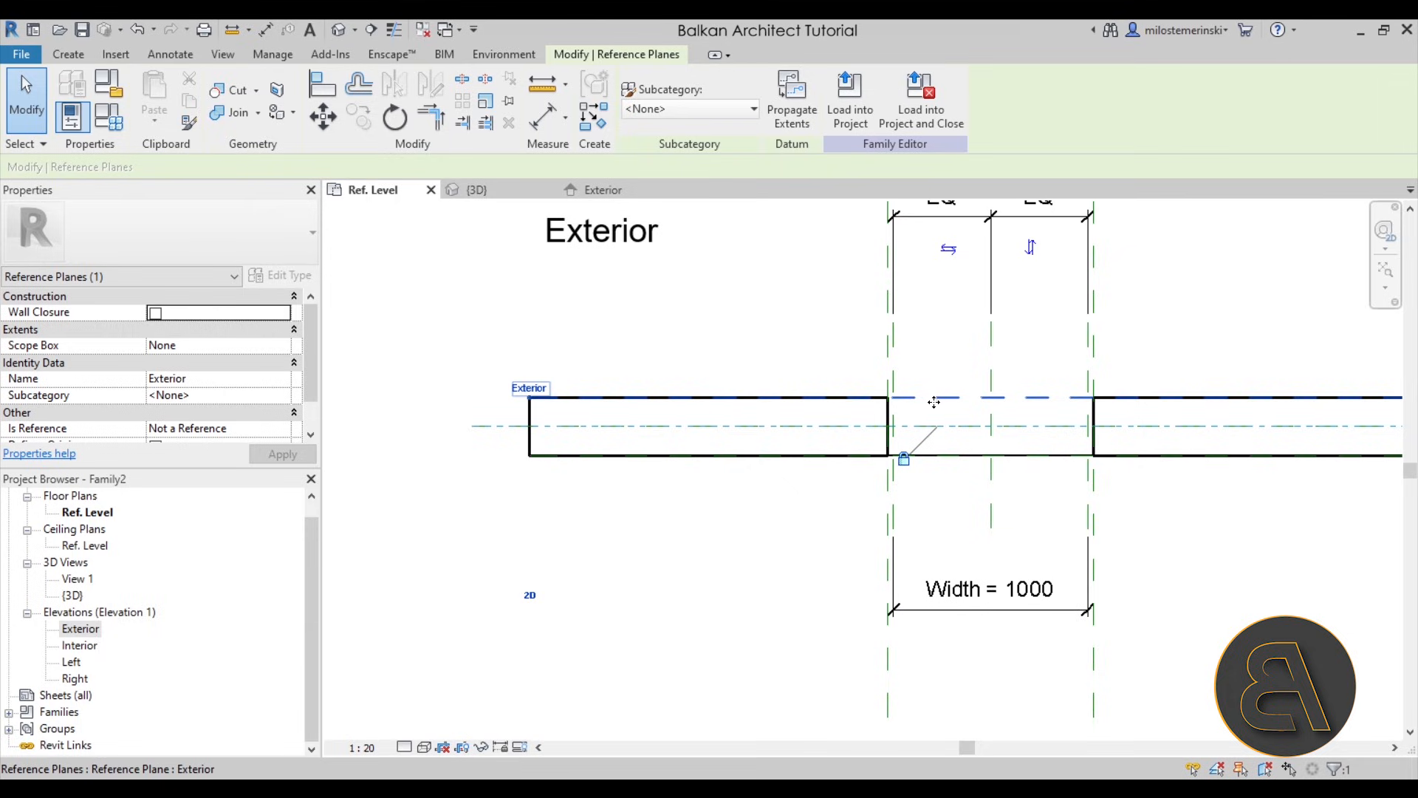
- Change the host wall's type back to Generic - 200mm
key(Escape)
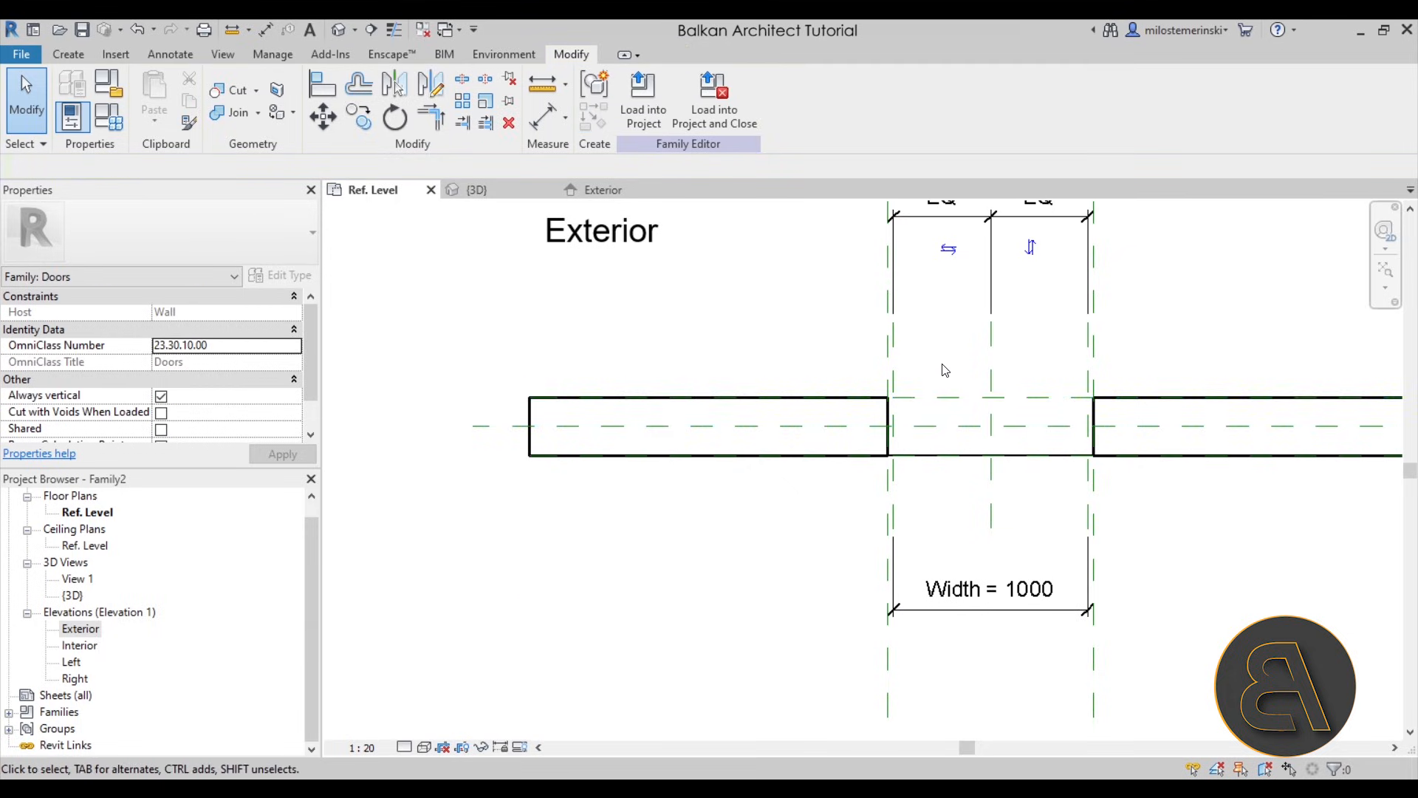
click(765, 409)
click(96, 248)
click(91, 344)
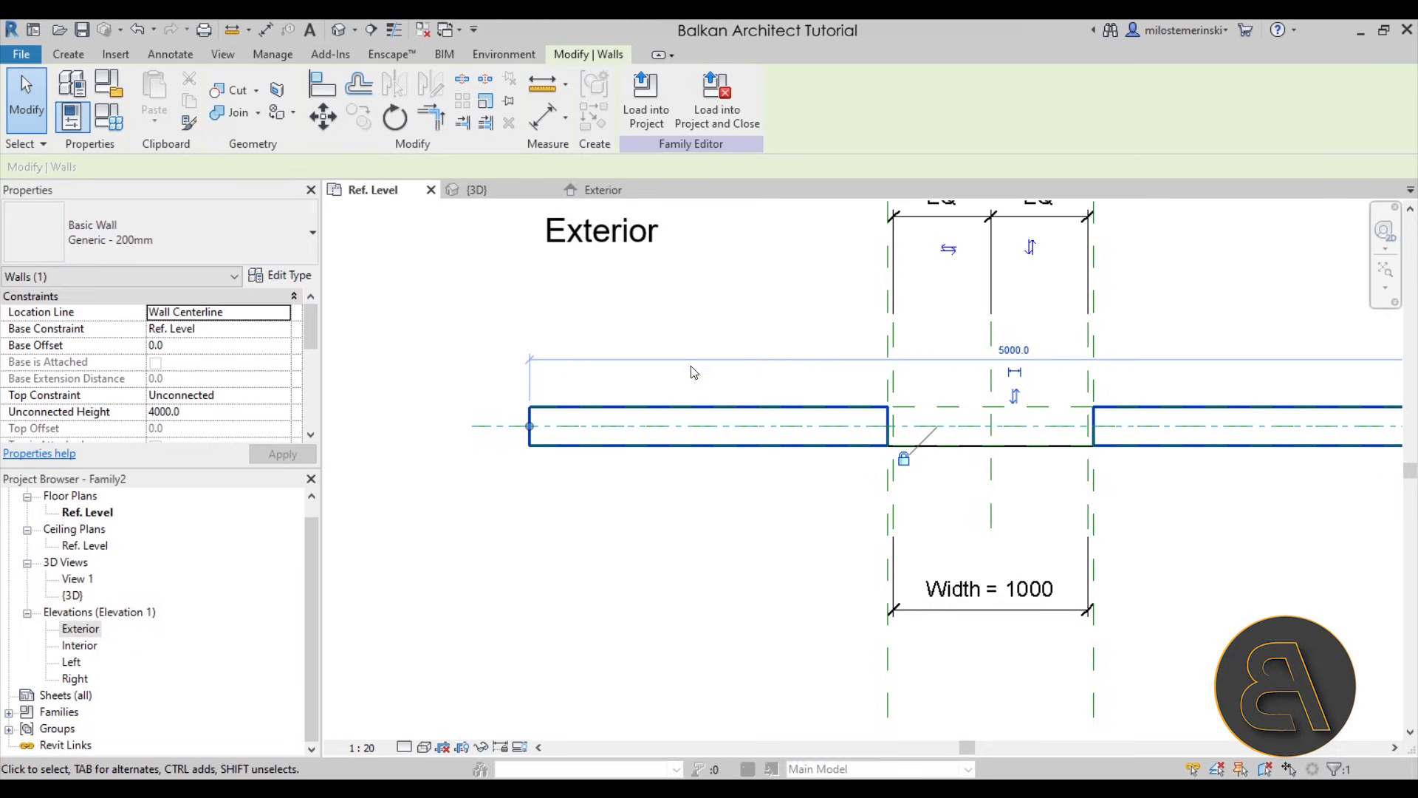
click(724, 327)
scroll(961, 413, up, 3)
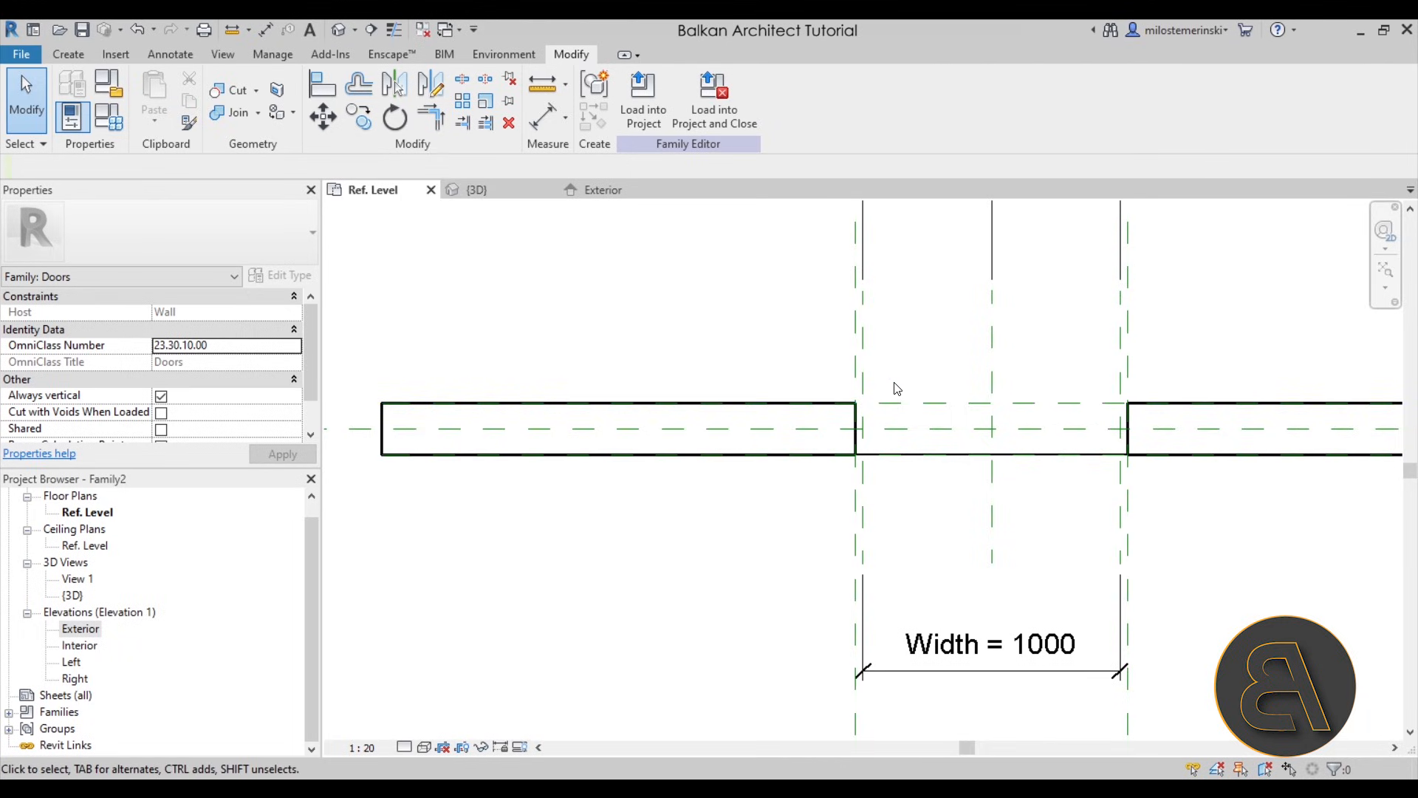
- Start a sweep in the 3D view and set its work plane to Reference Plane : Exterior
click(482, 216)
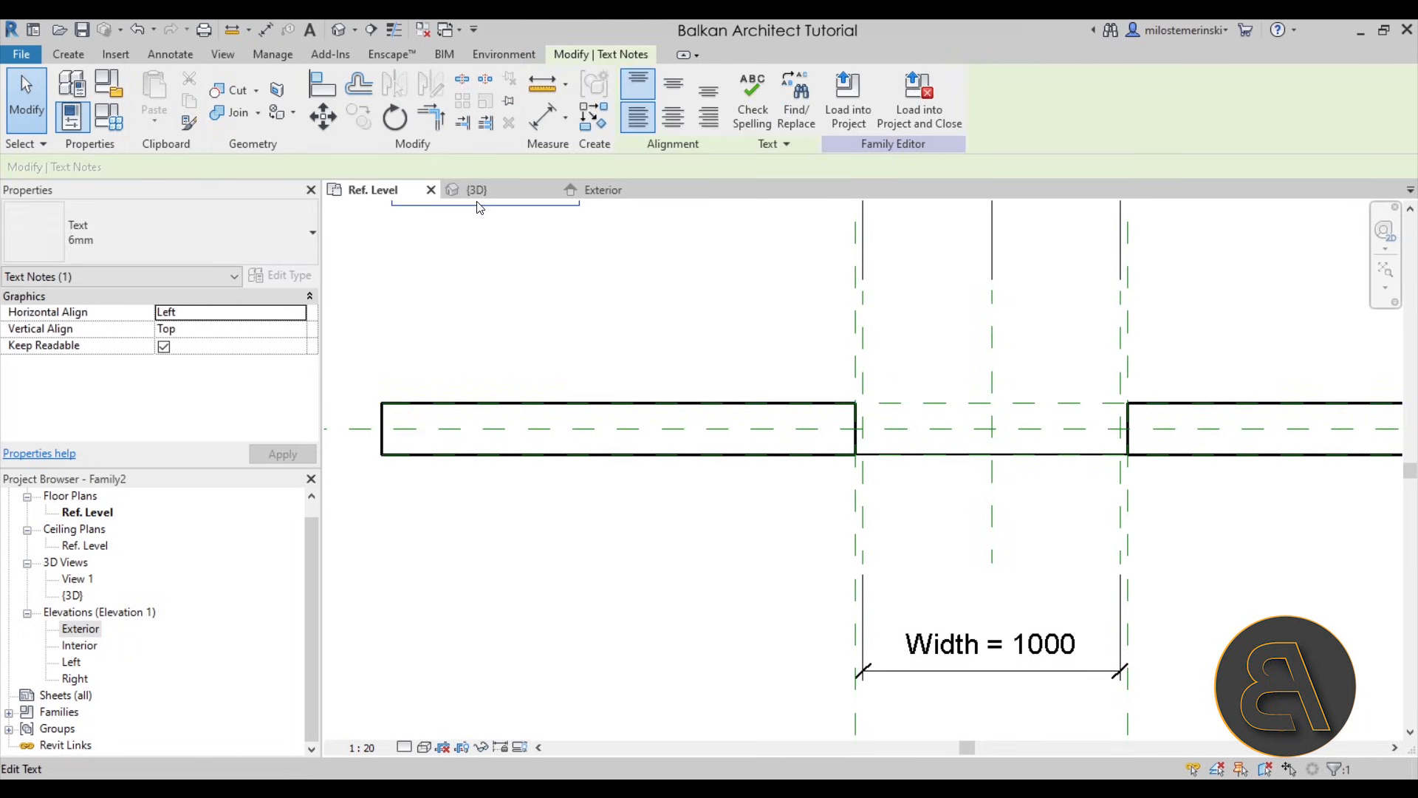
click(487, 191)
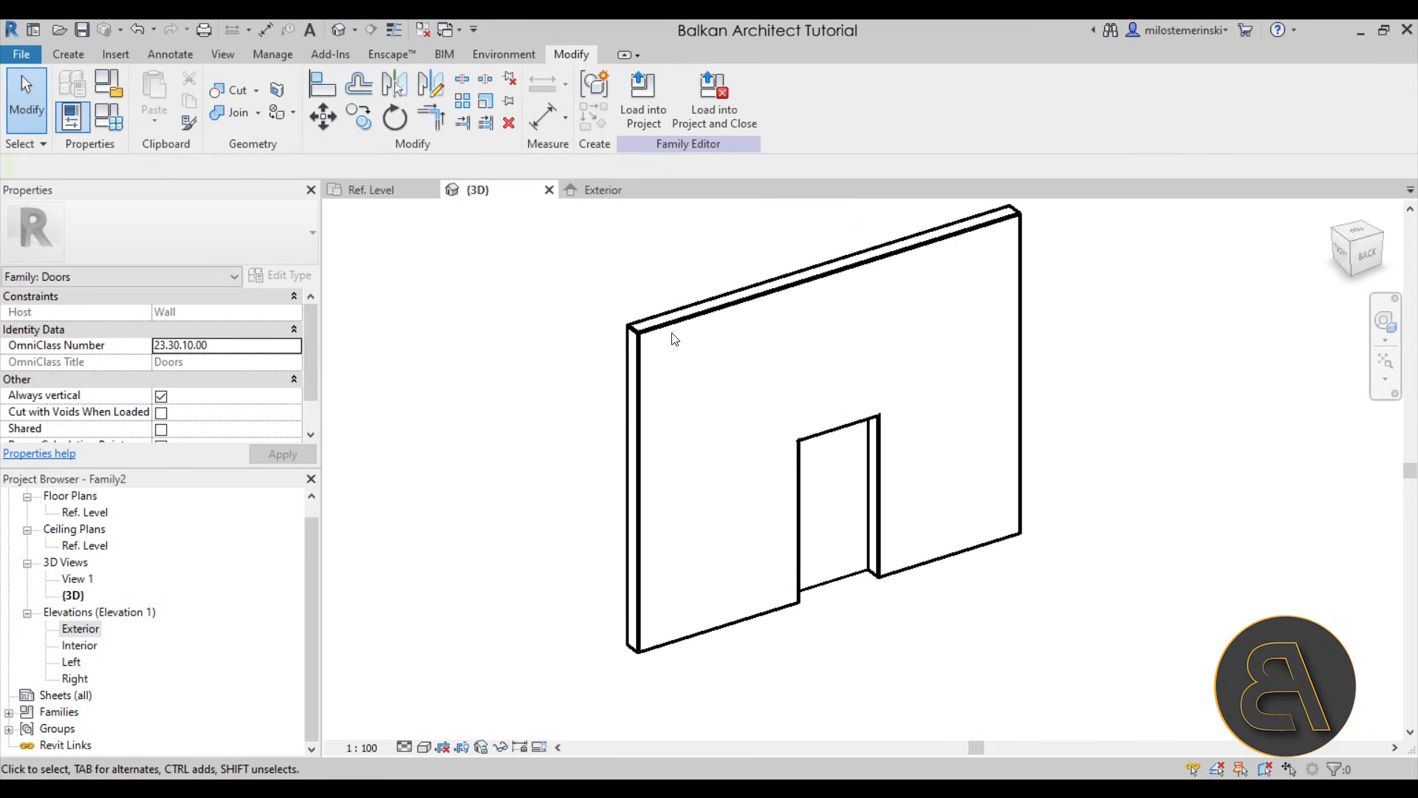
click(78, 56)
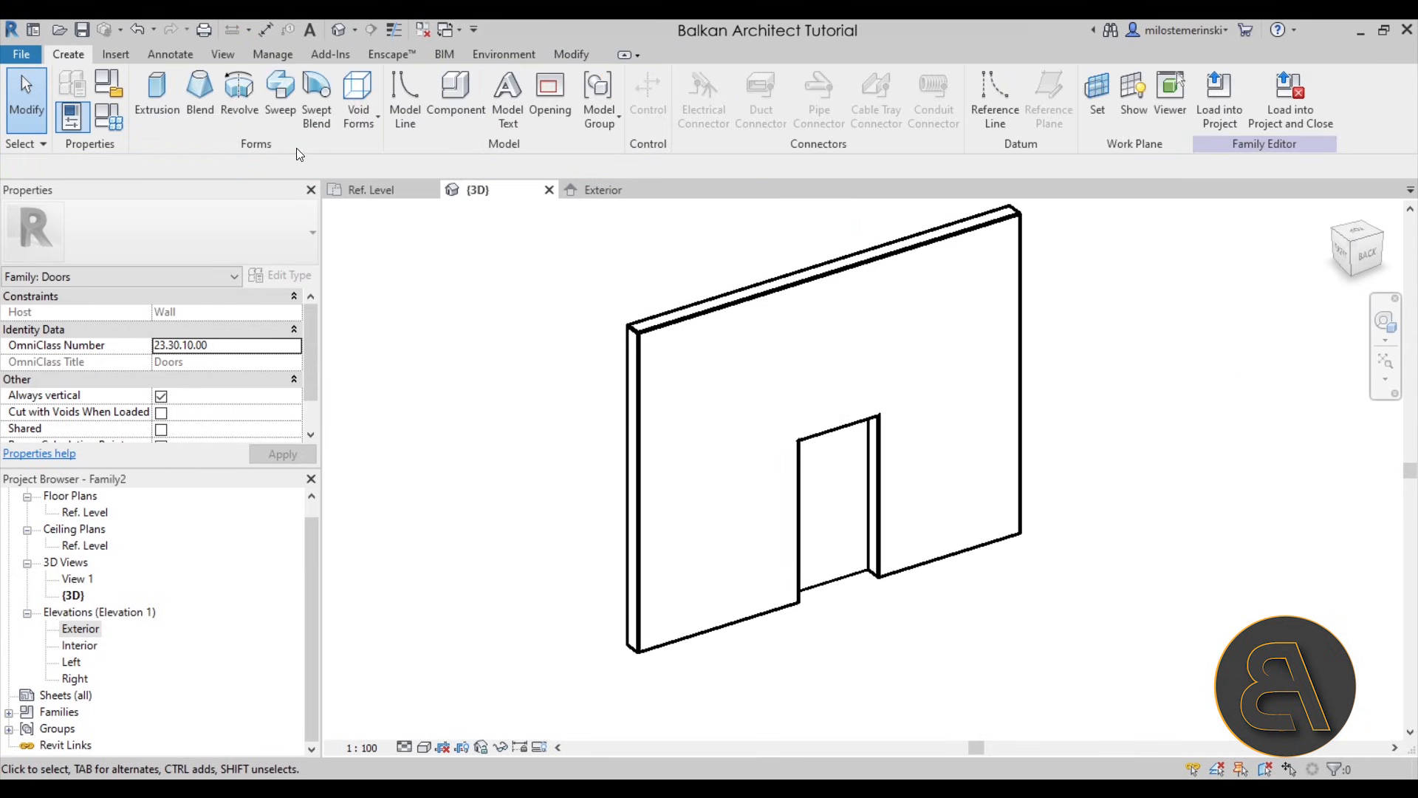
click(288, 123)
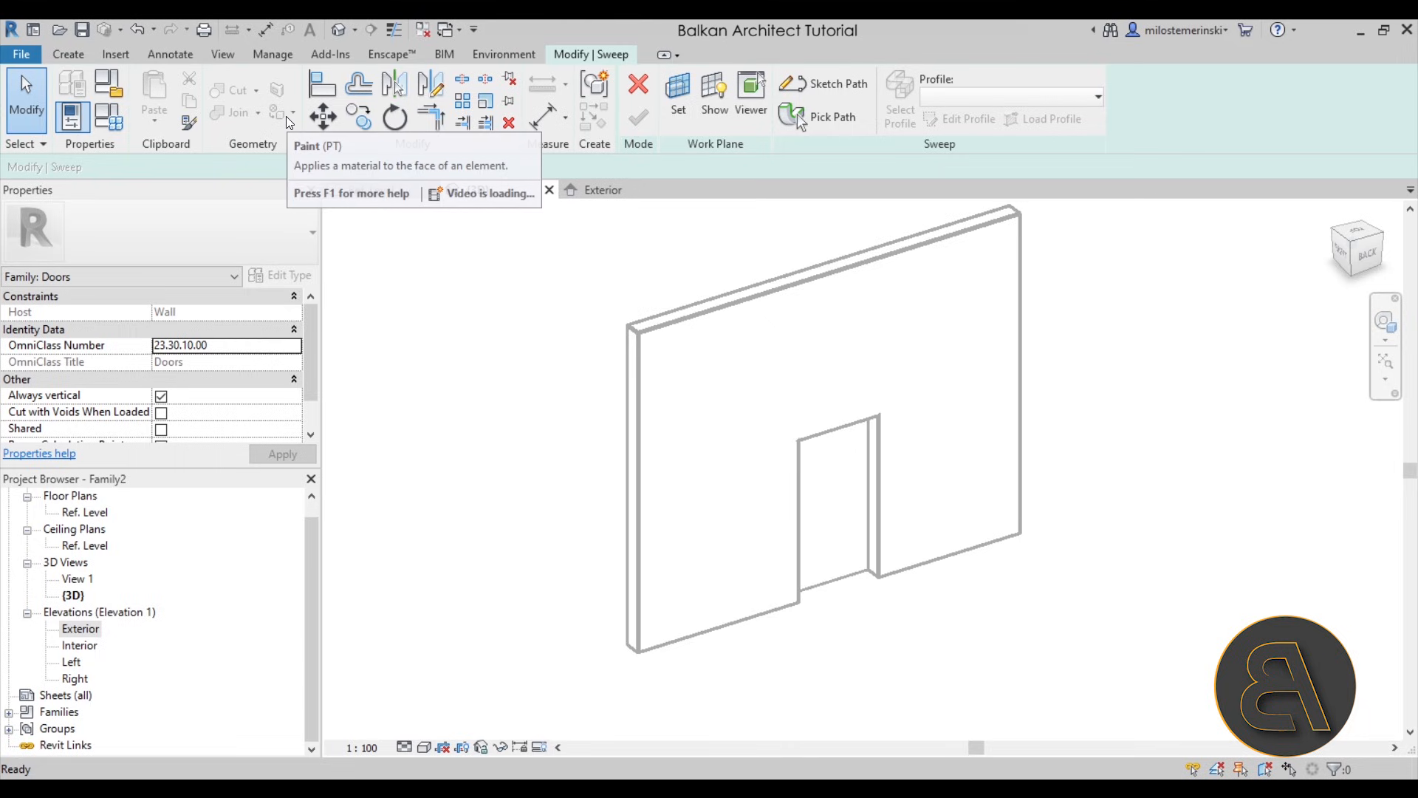
click(677, 118)
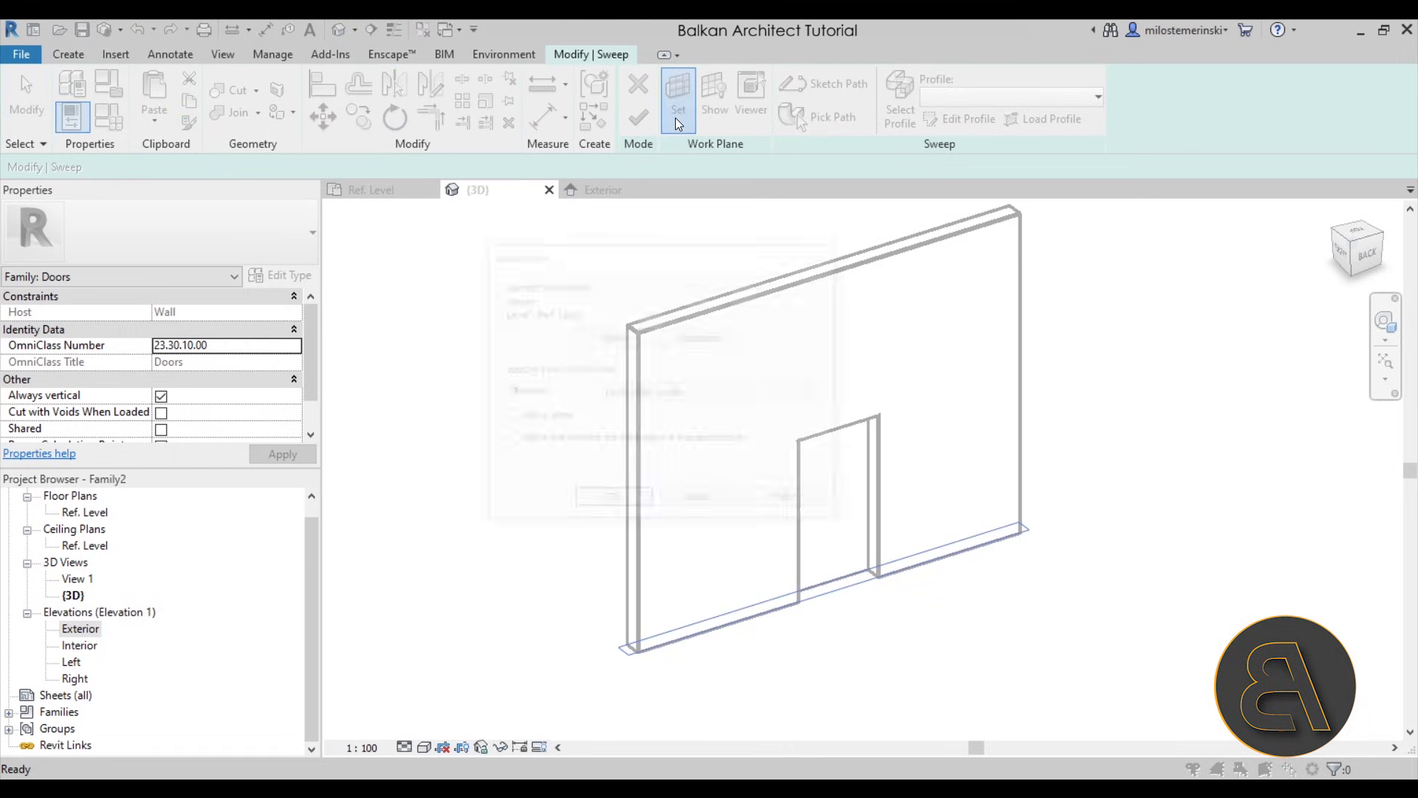
click(659, 389)
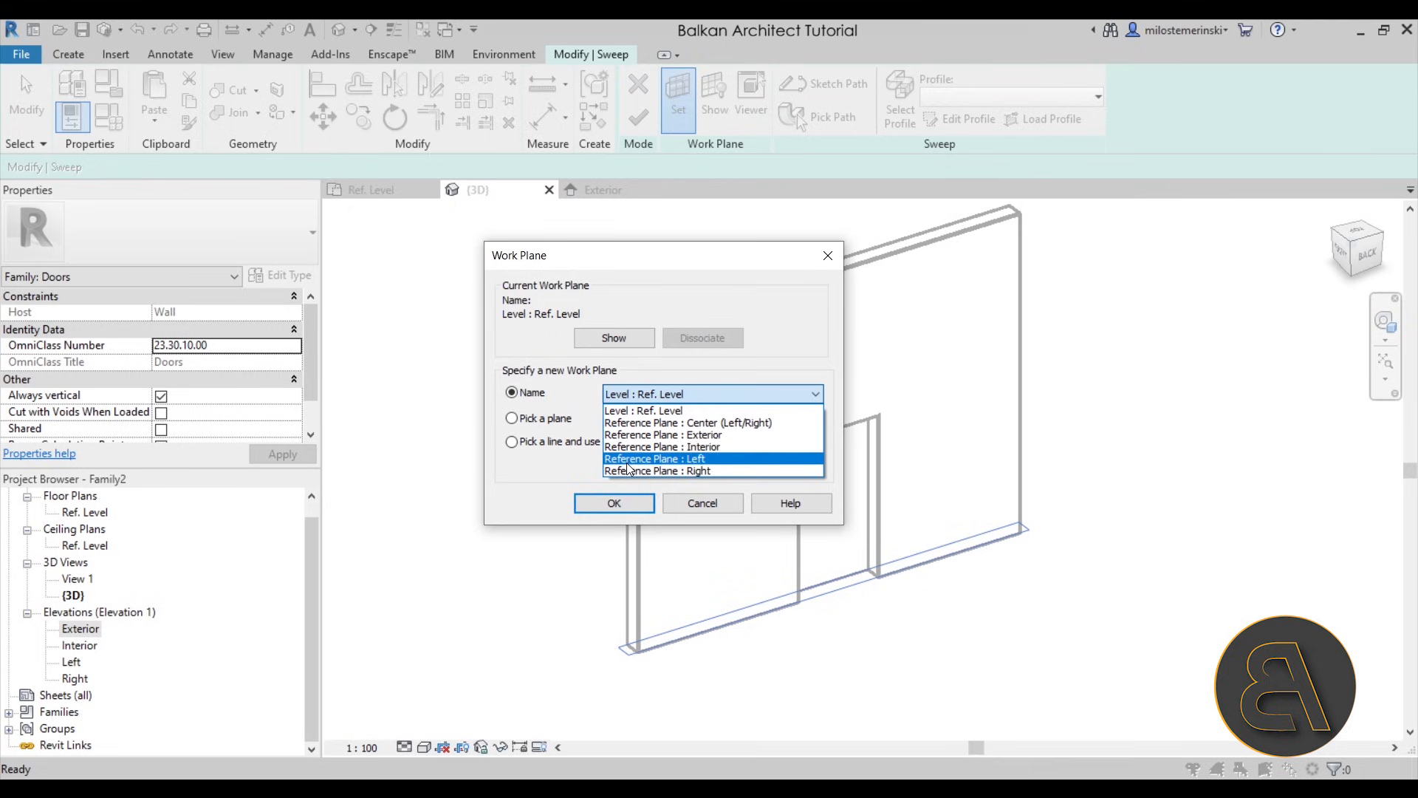
click(629, 436)
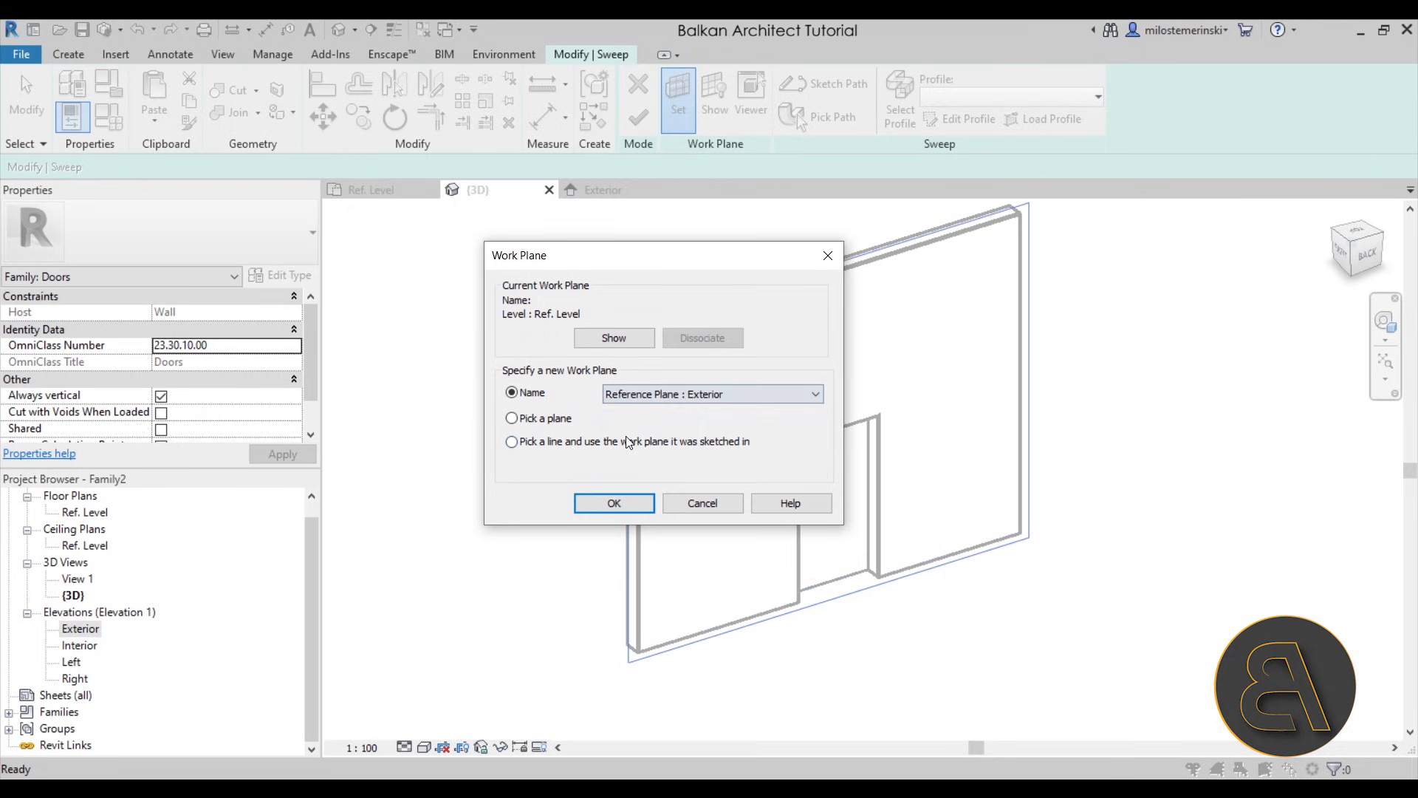
click(614, 504)
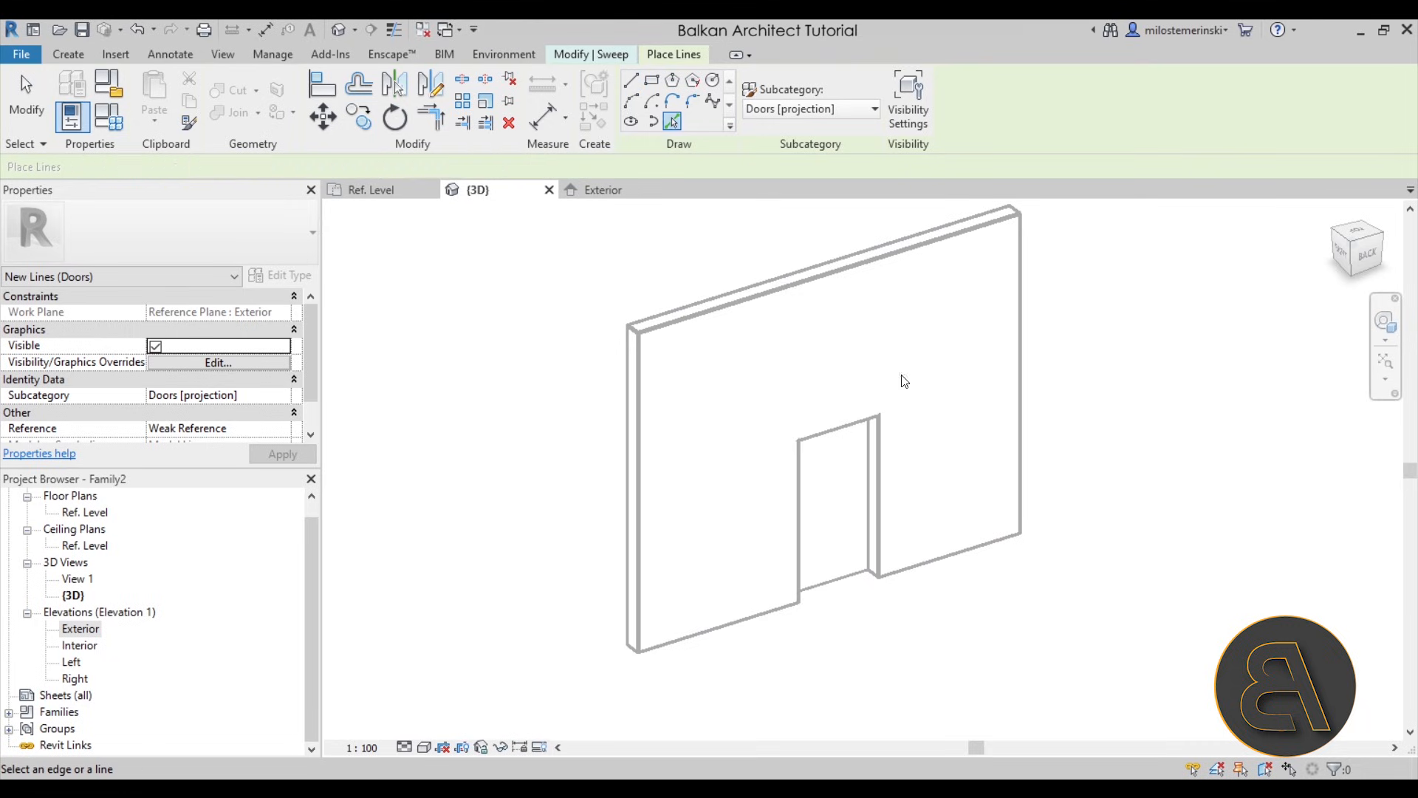
click(855, 453)
click(838, 433)
click(800, 466)
scroll(876, 454, up, 3)
shift+middle_drag(865, 492, 709, 417)
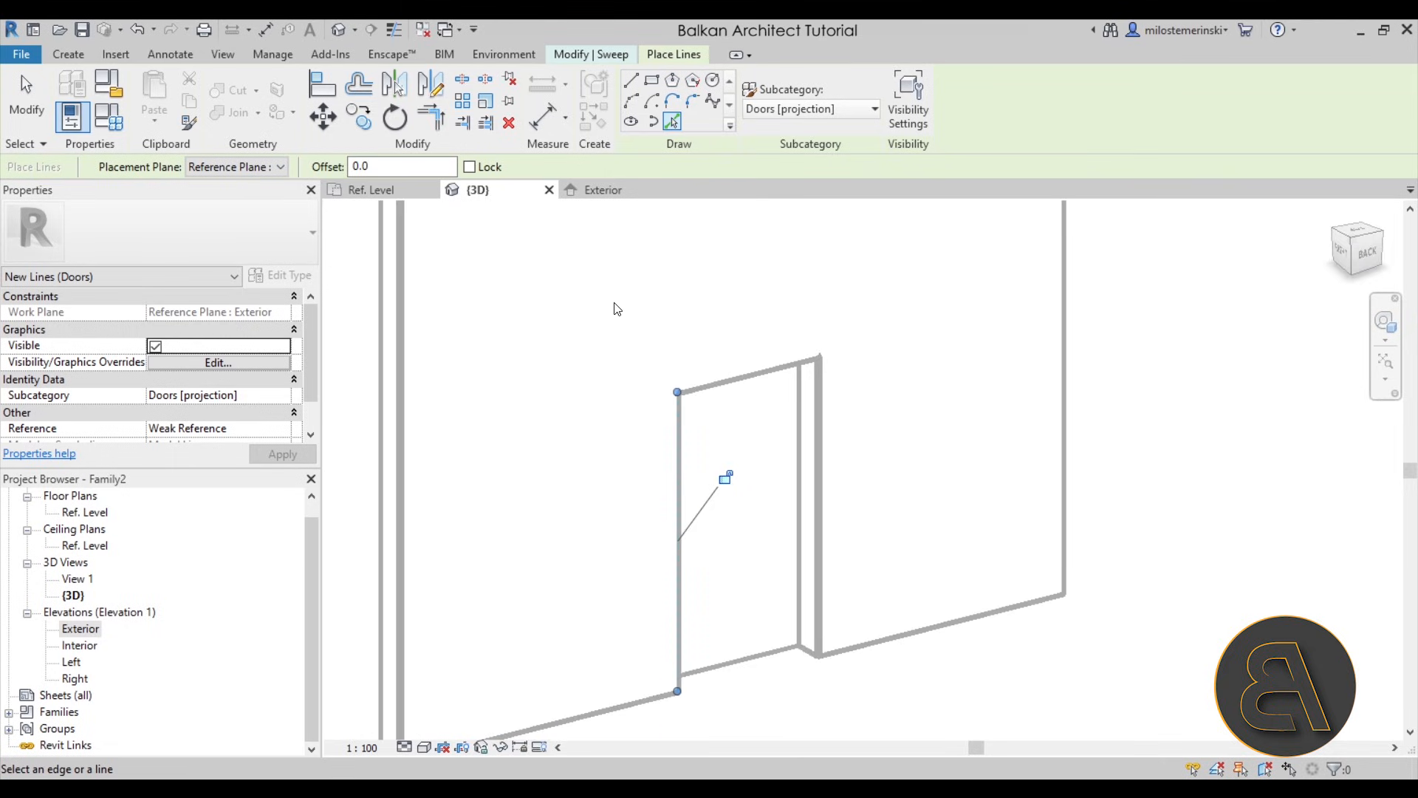
click(135, 31)
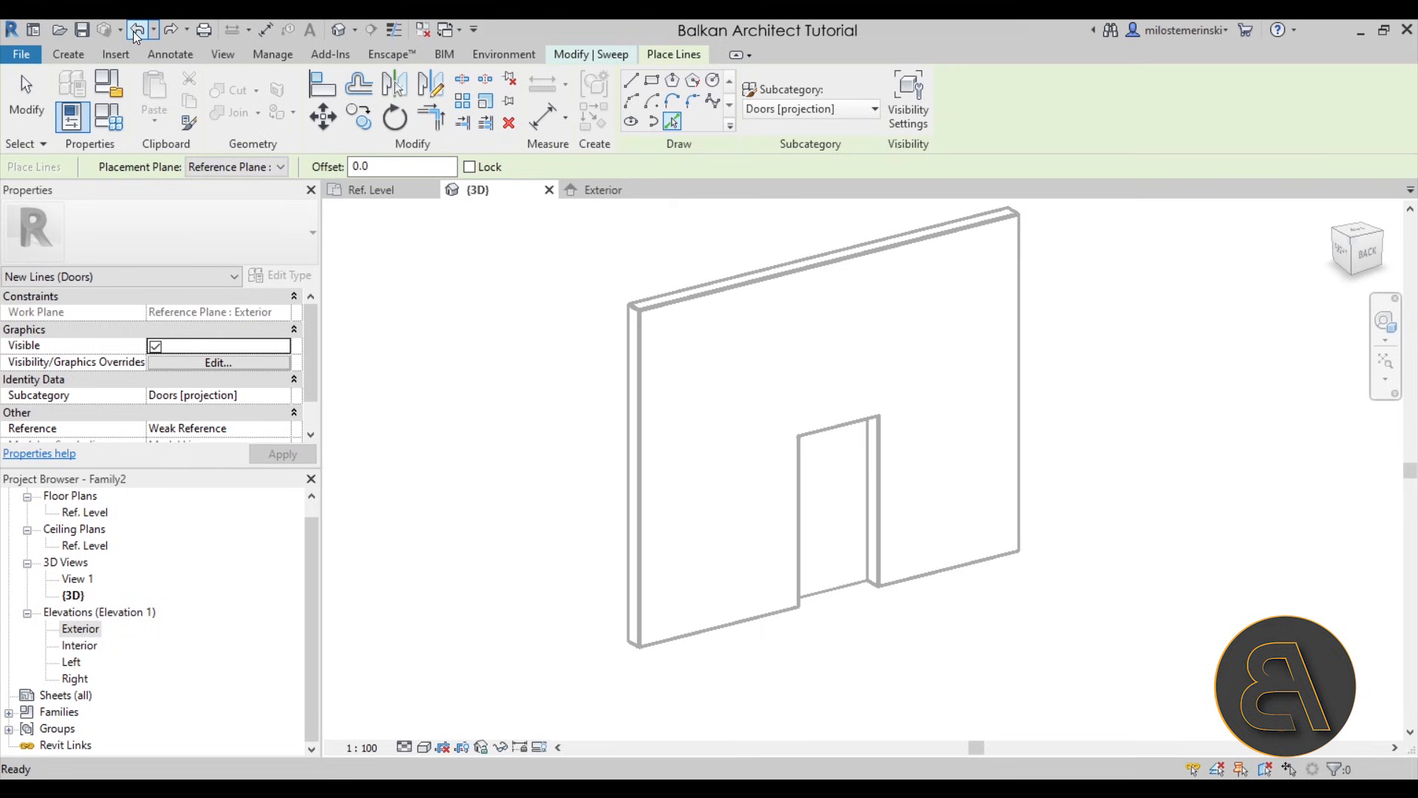
click(135, 34)
- Define the sweep path by picking the two side edges and the head edge of the door opening, and finish the path
click(626, 59)
click(788, 92)
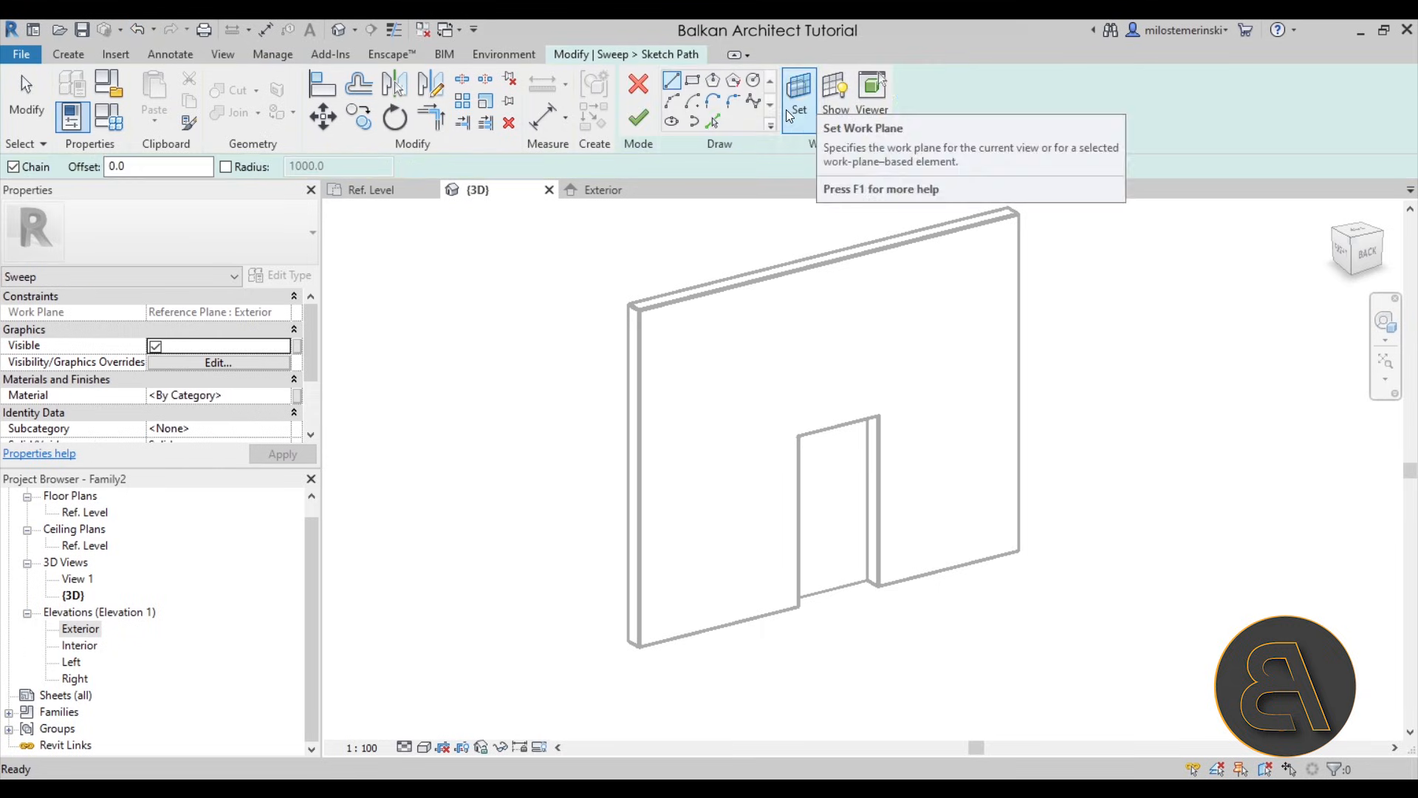
click(713, 120)
click(878, 449)
click(831, 432)
click(803, 488)
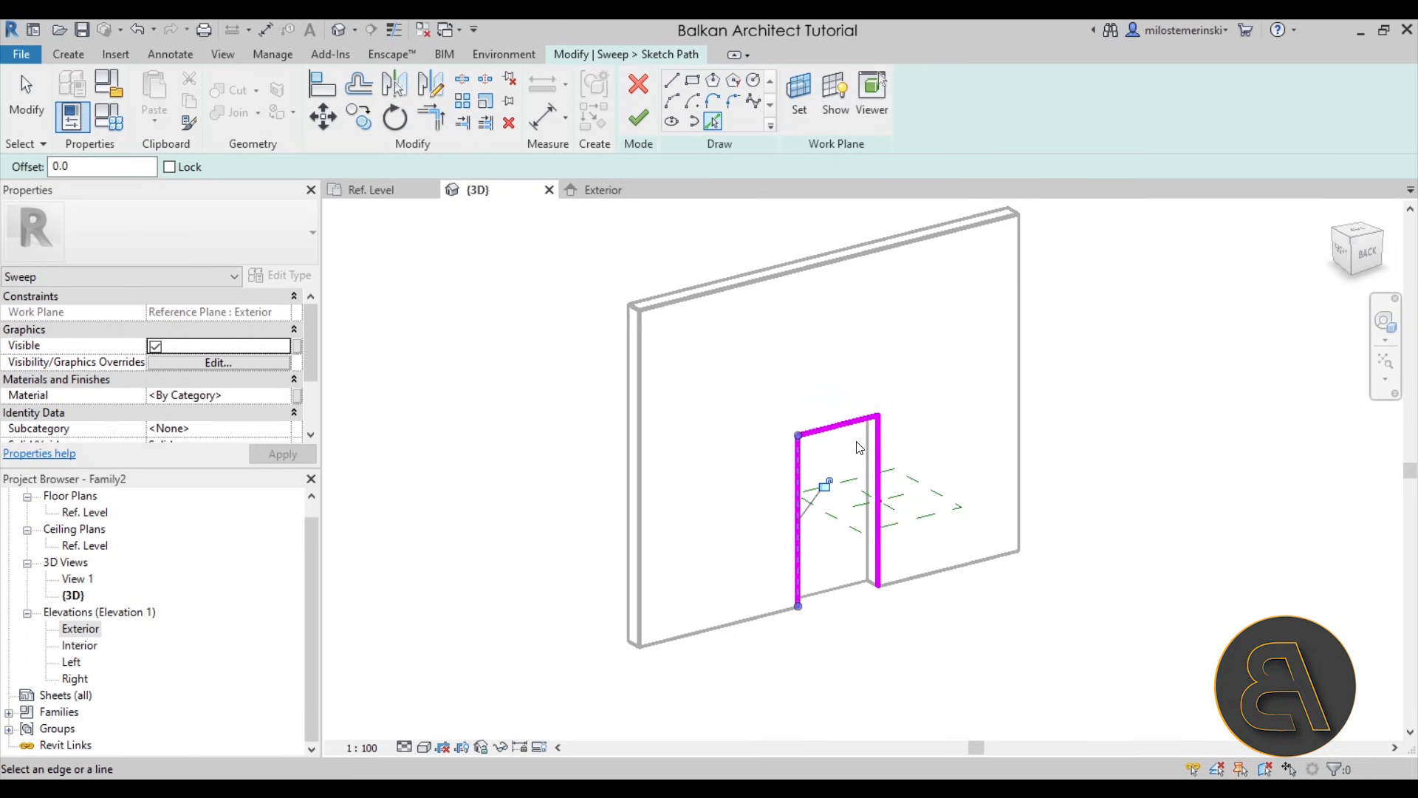
scroll(913, 505, up, 2)
middle_drag(914, 444, 911, 373)
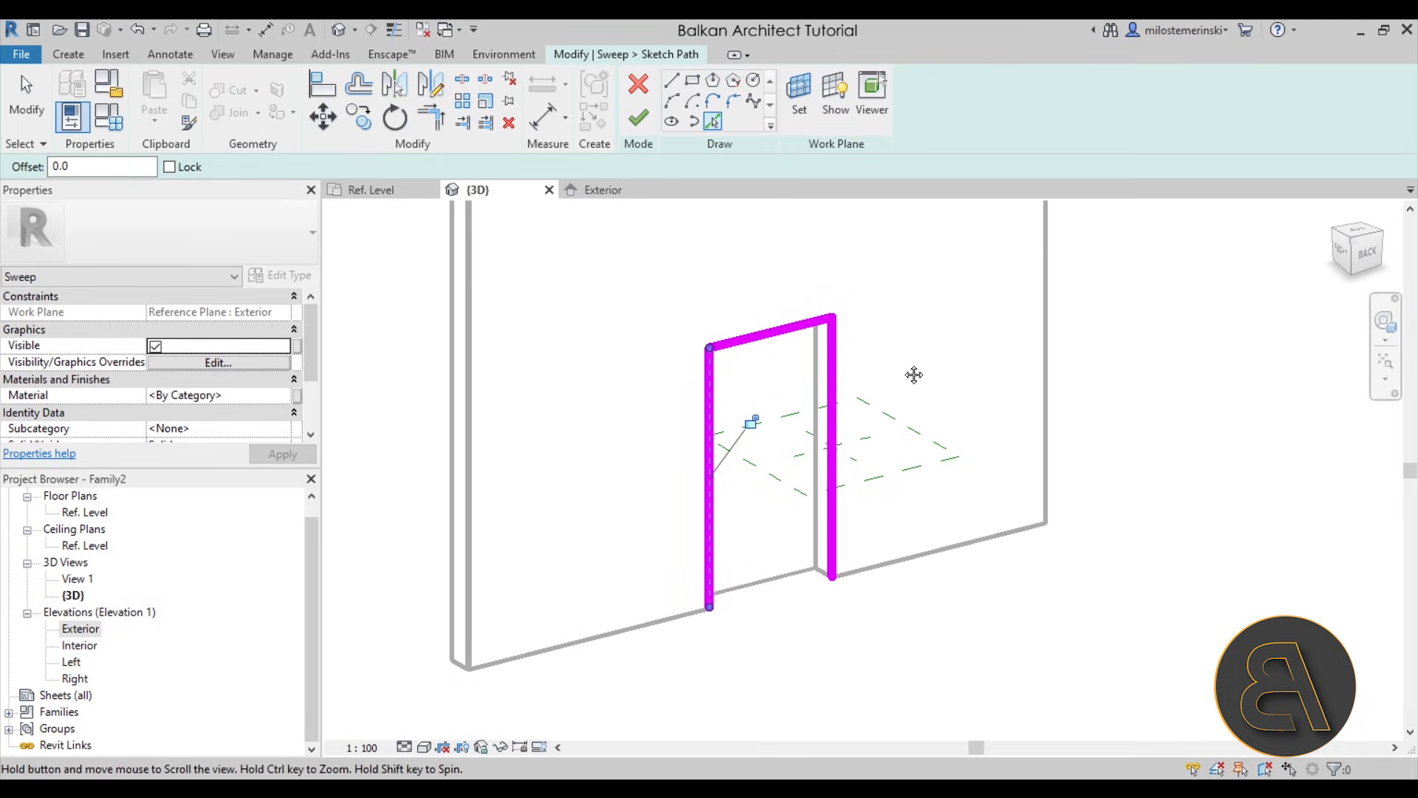
click(639, 118)
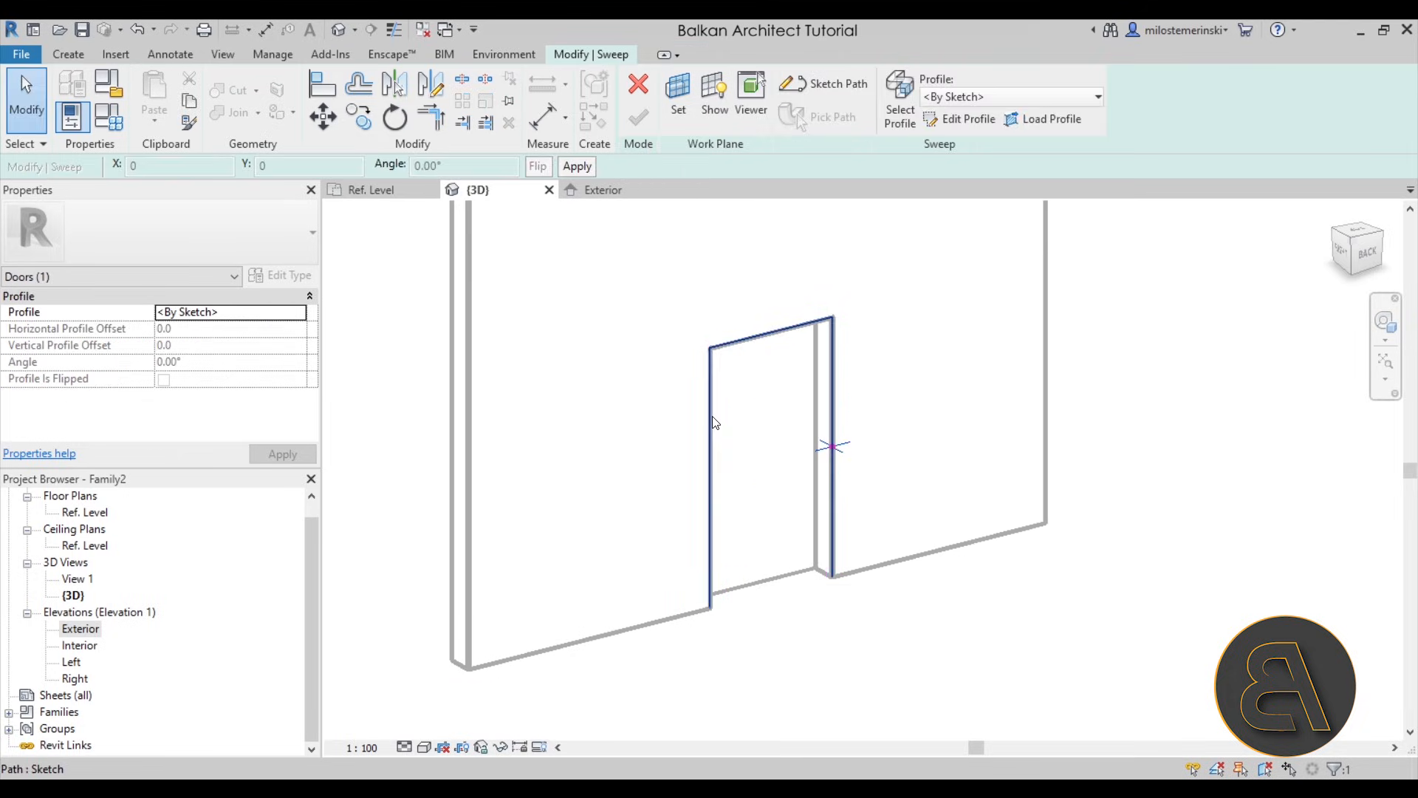
- In the Ref. Level plan, sketch the sweep profile's lines around the wall end, with returns about 65 mm long along both wall faces
click(960, 118)
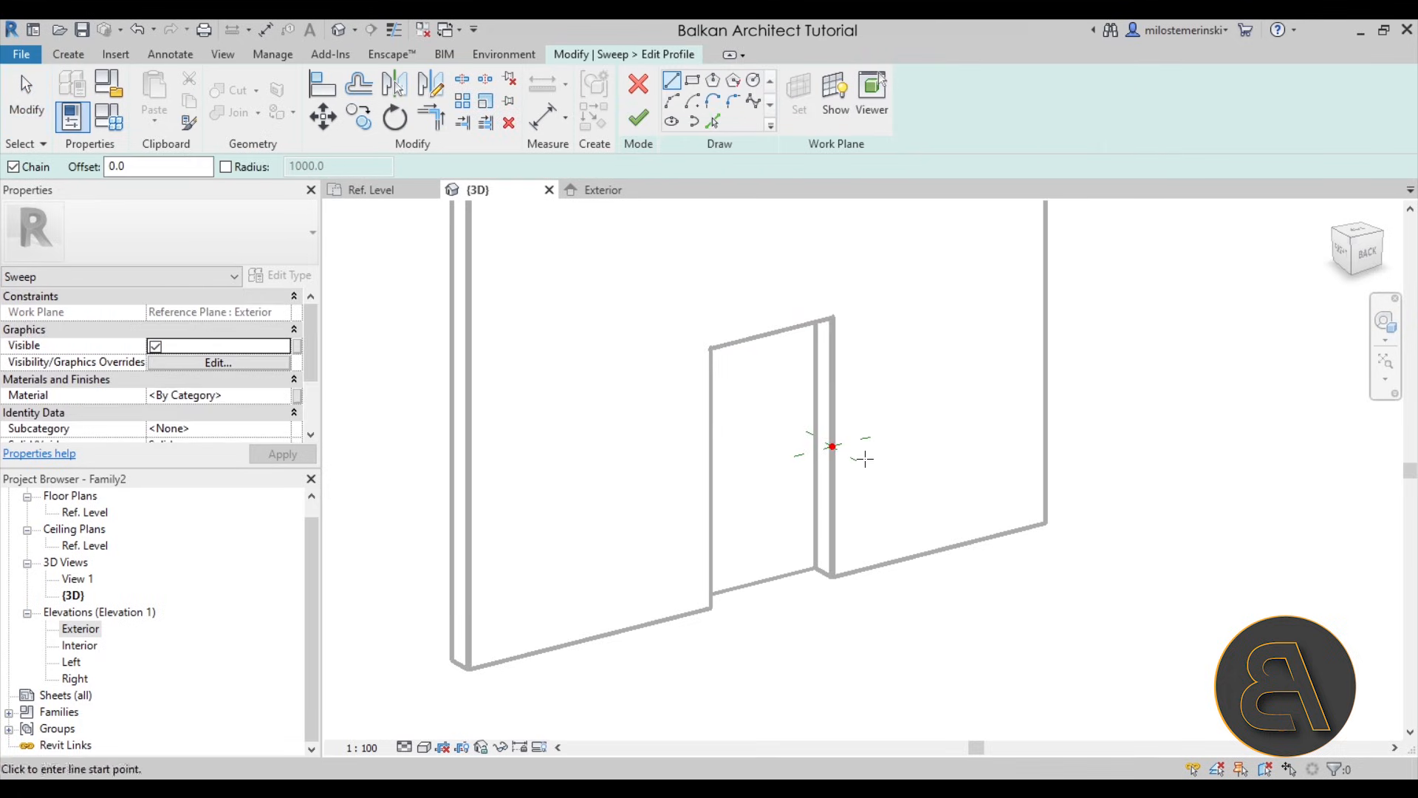
scroll(809, 451, up, 3)
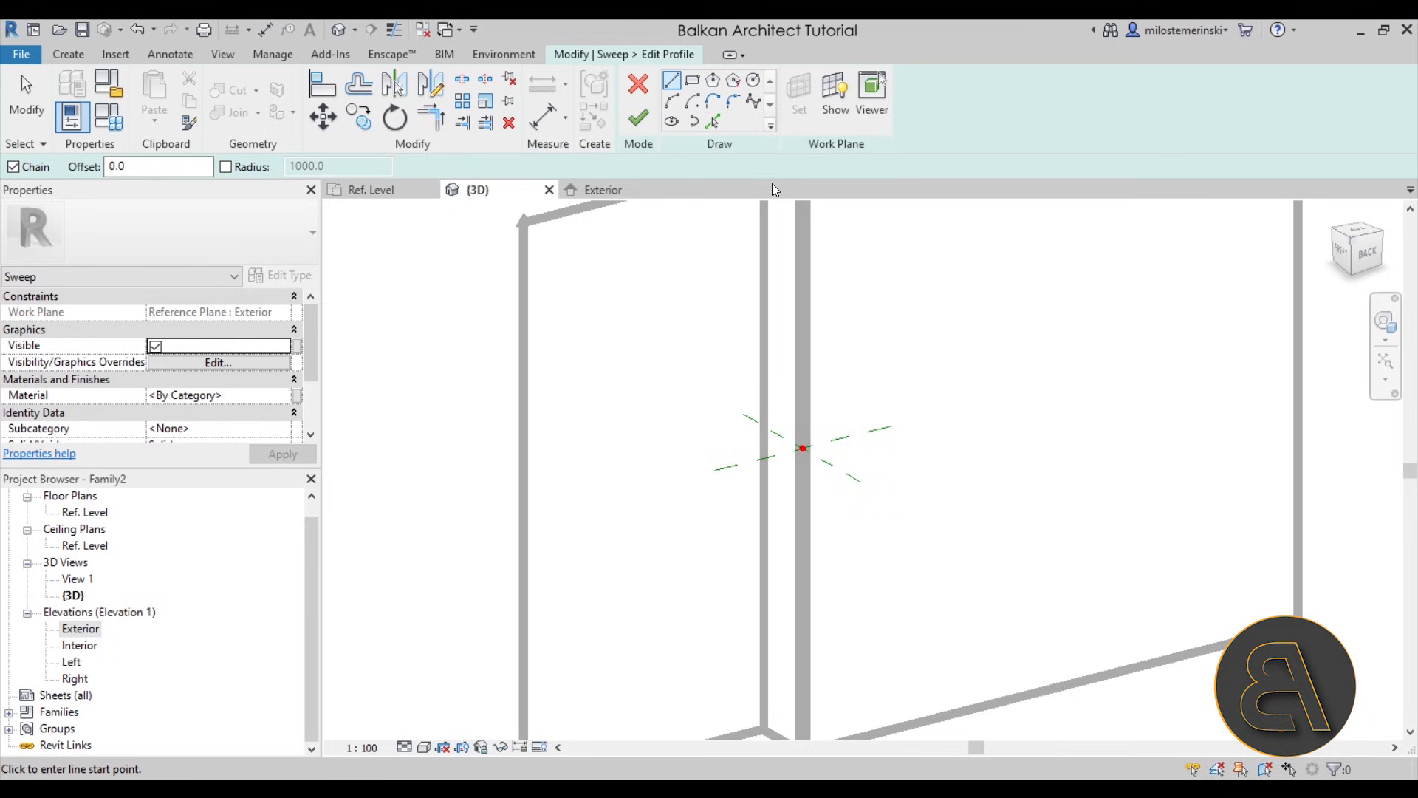
click(403, 192)
scroll(833, 414, down, 1)
middle_drag(833, 415, 748, 408)
scroll(820, 409, up, 6)
scroll(699, 385, up, 2)
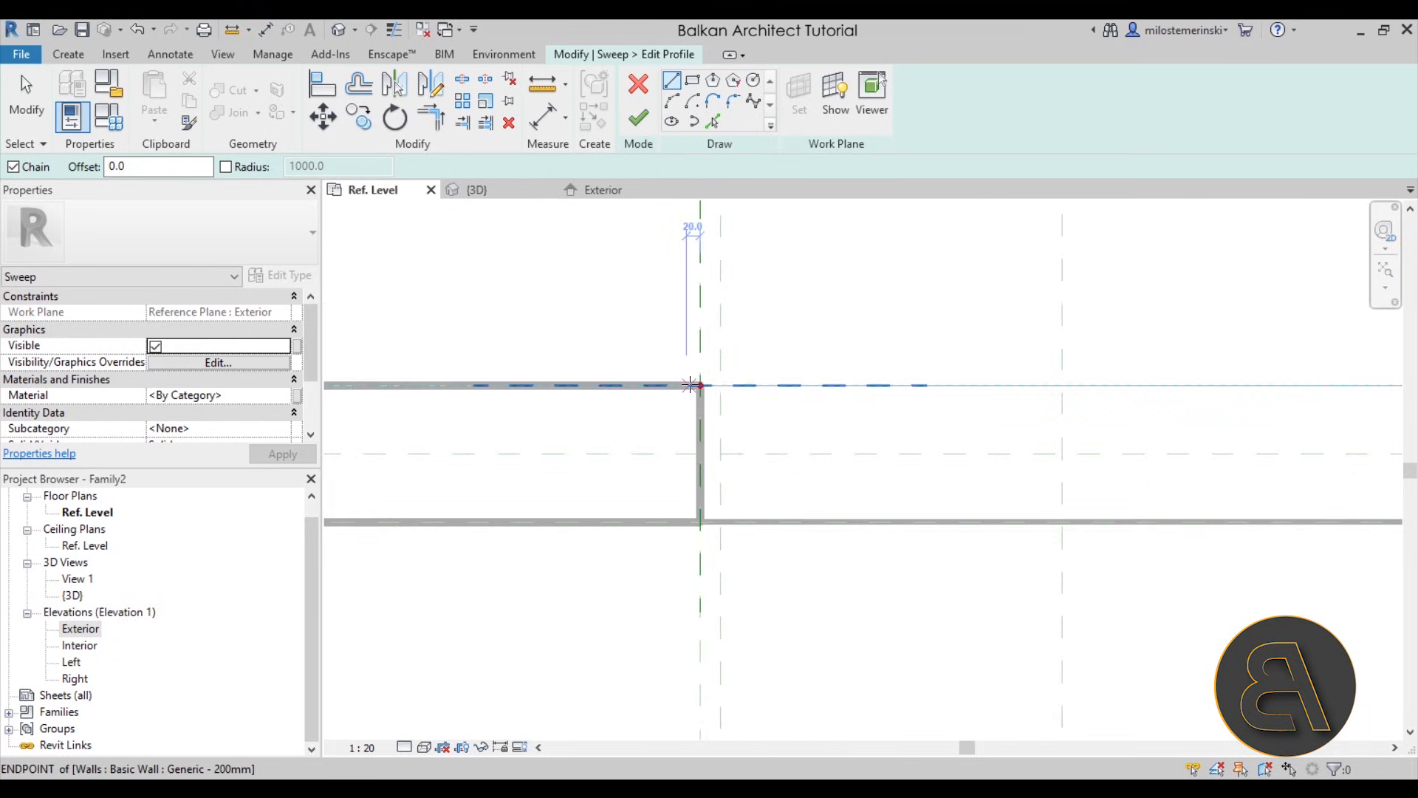
scroll(702, 383, up, 3)
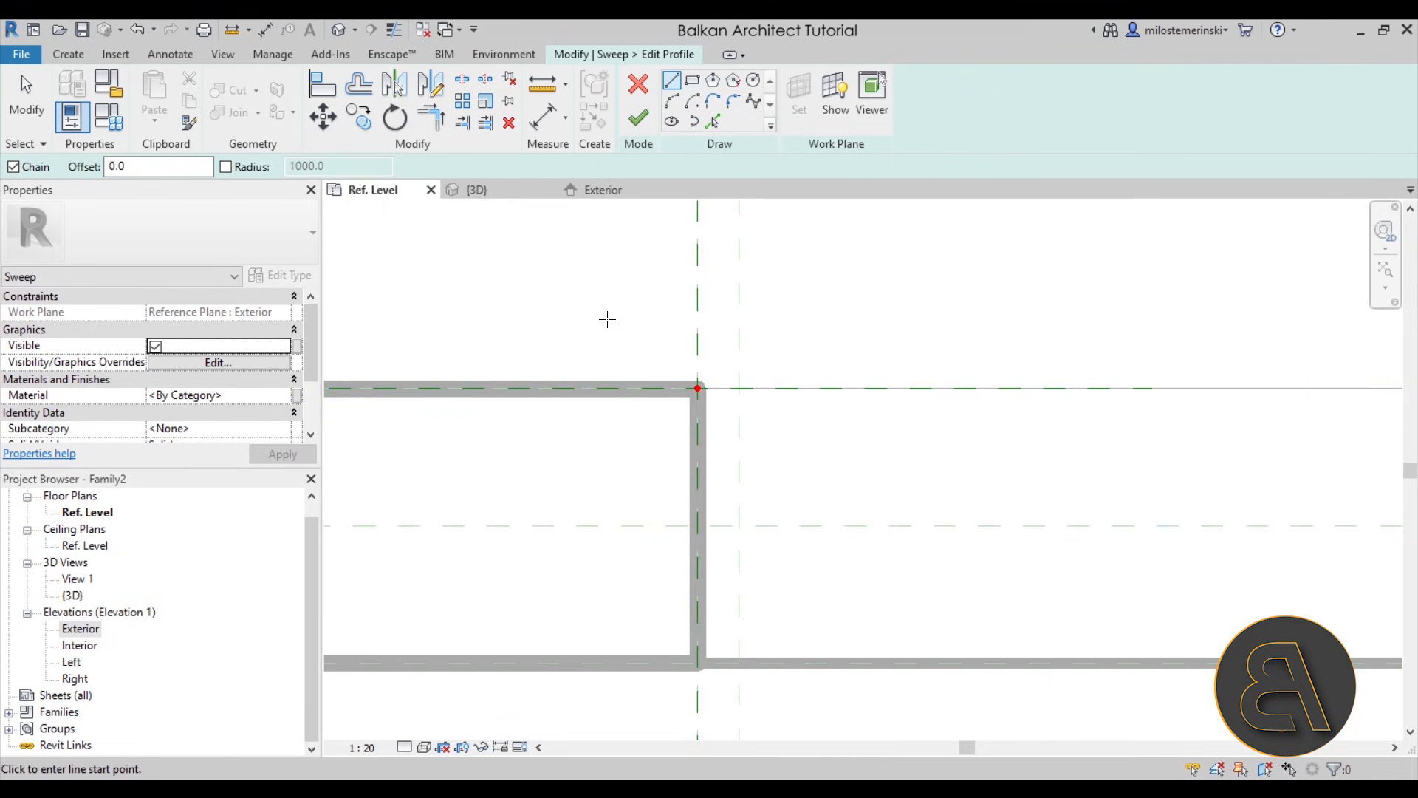
click(604, 388)
click(698, 388)
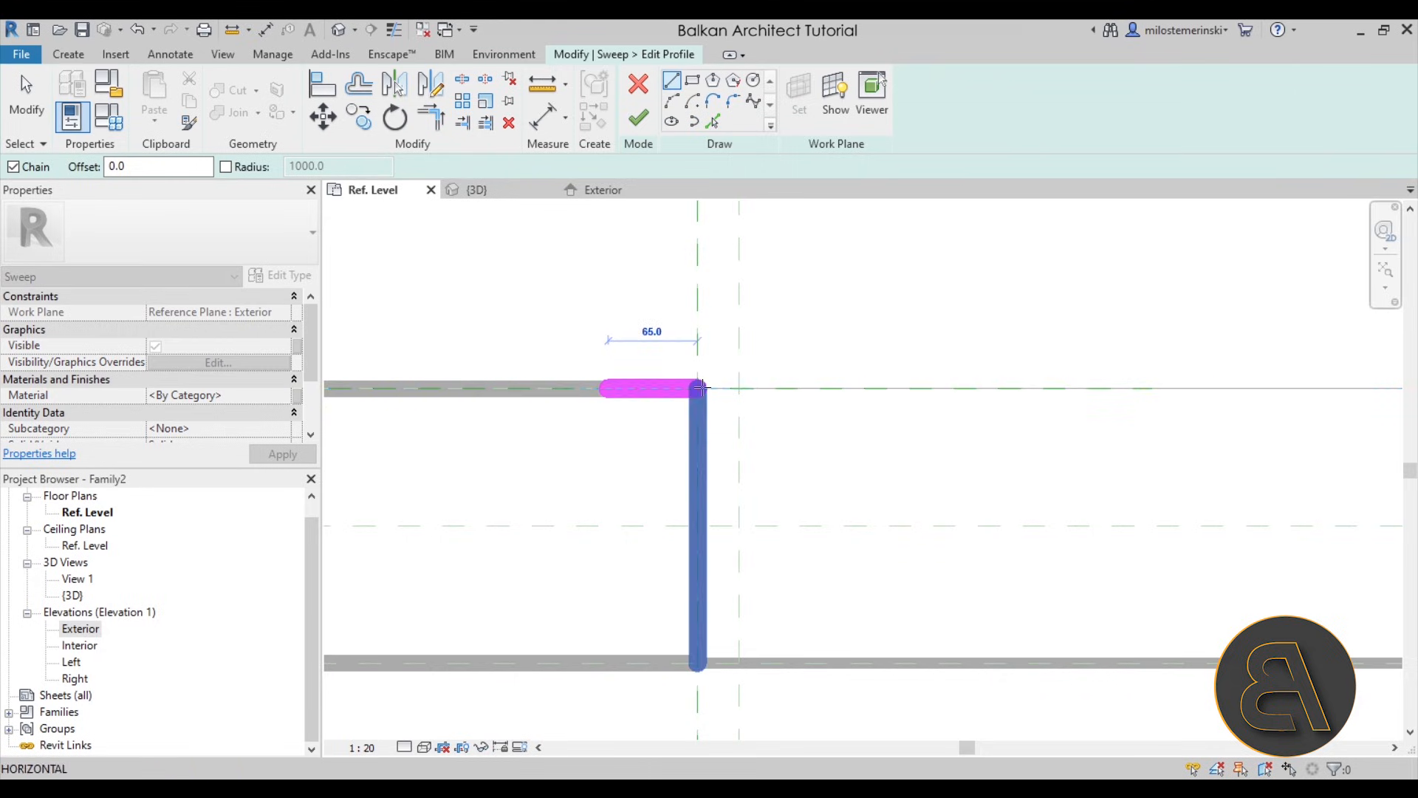
click(698, 662)
click(617, 659)
scroll(619, 658, down, 1)
middle_drag(626, 648, 562, 493)
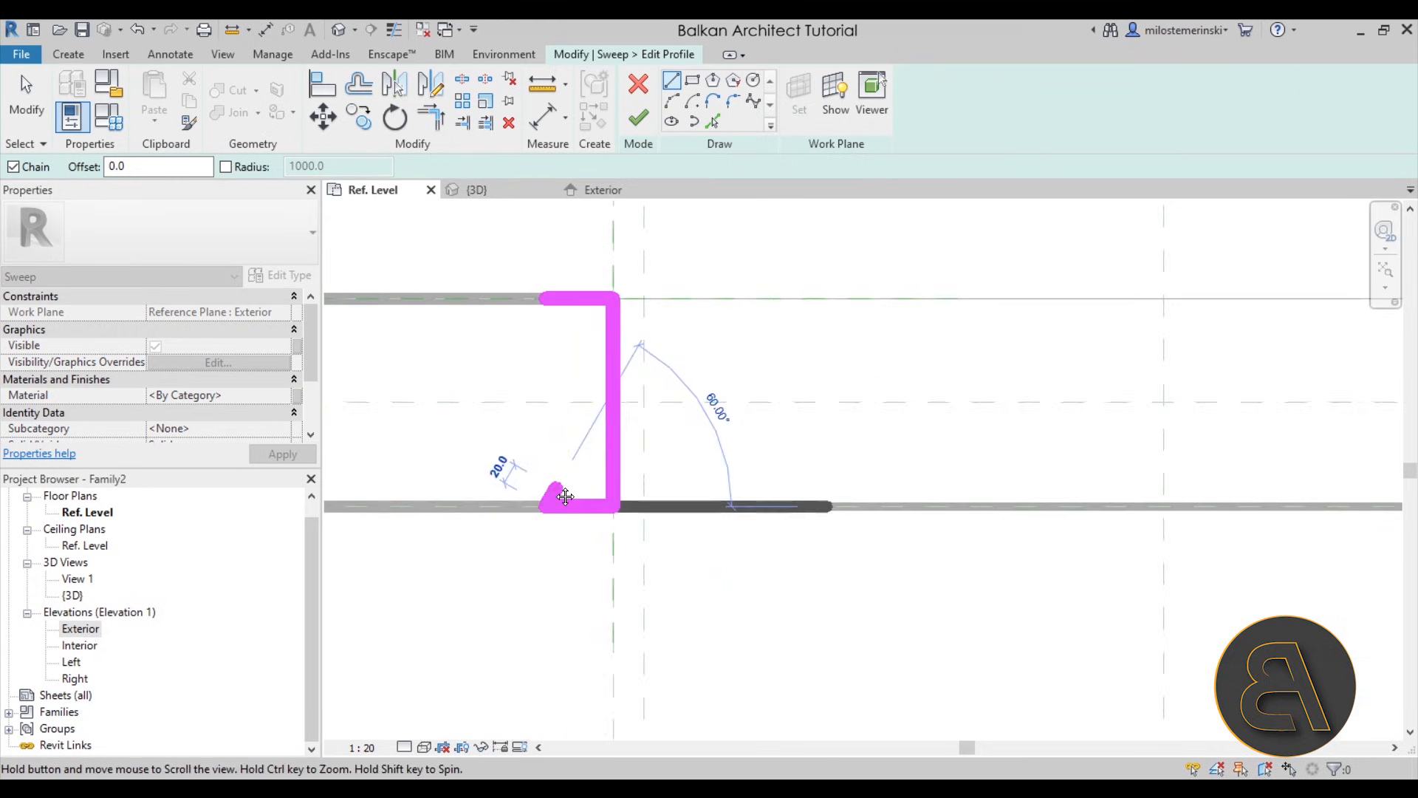
- Set the plan view scale to 1:5 to thin the sketch lines
scroll(530, 403, up, 1)
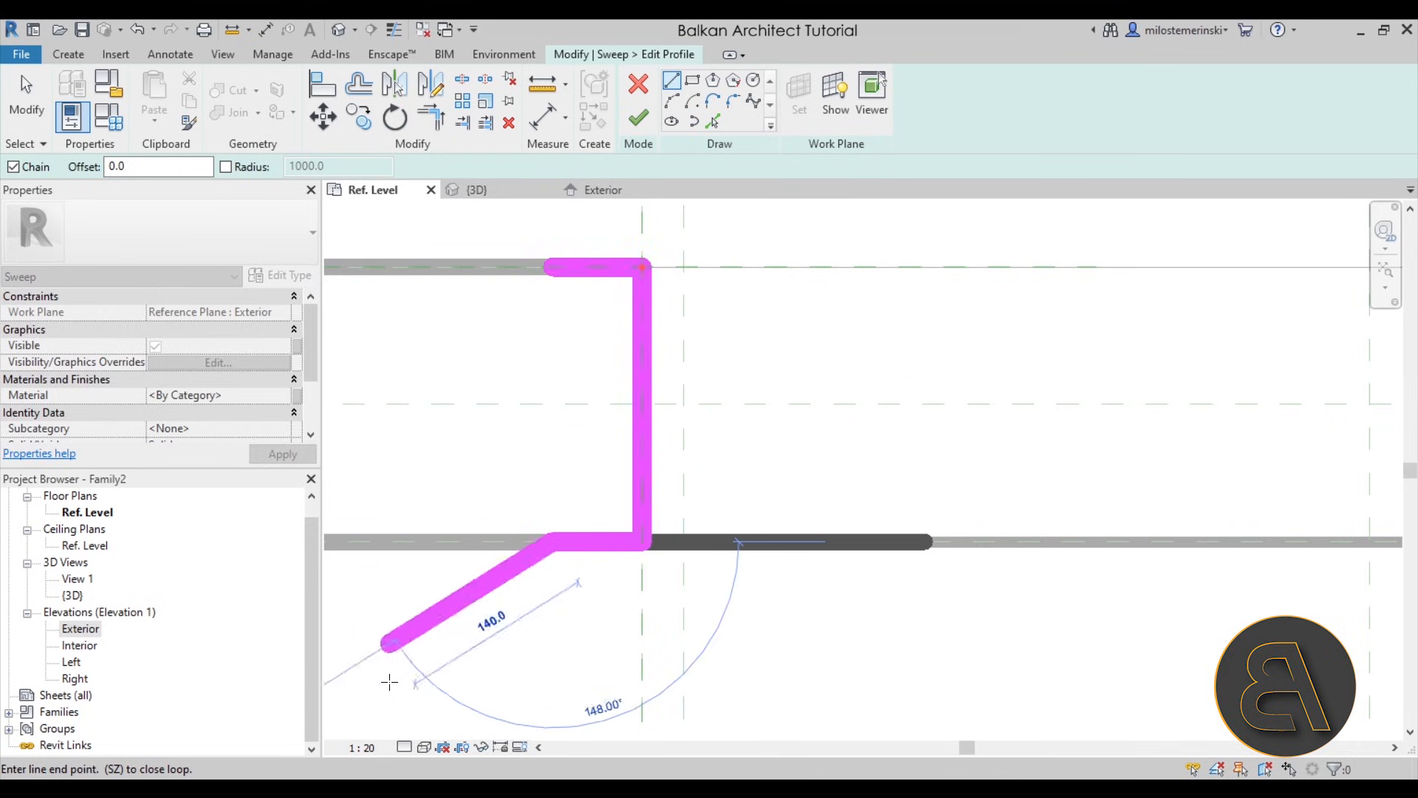
click(362, 747)
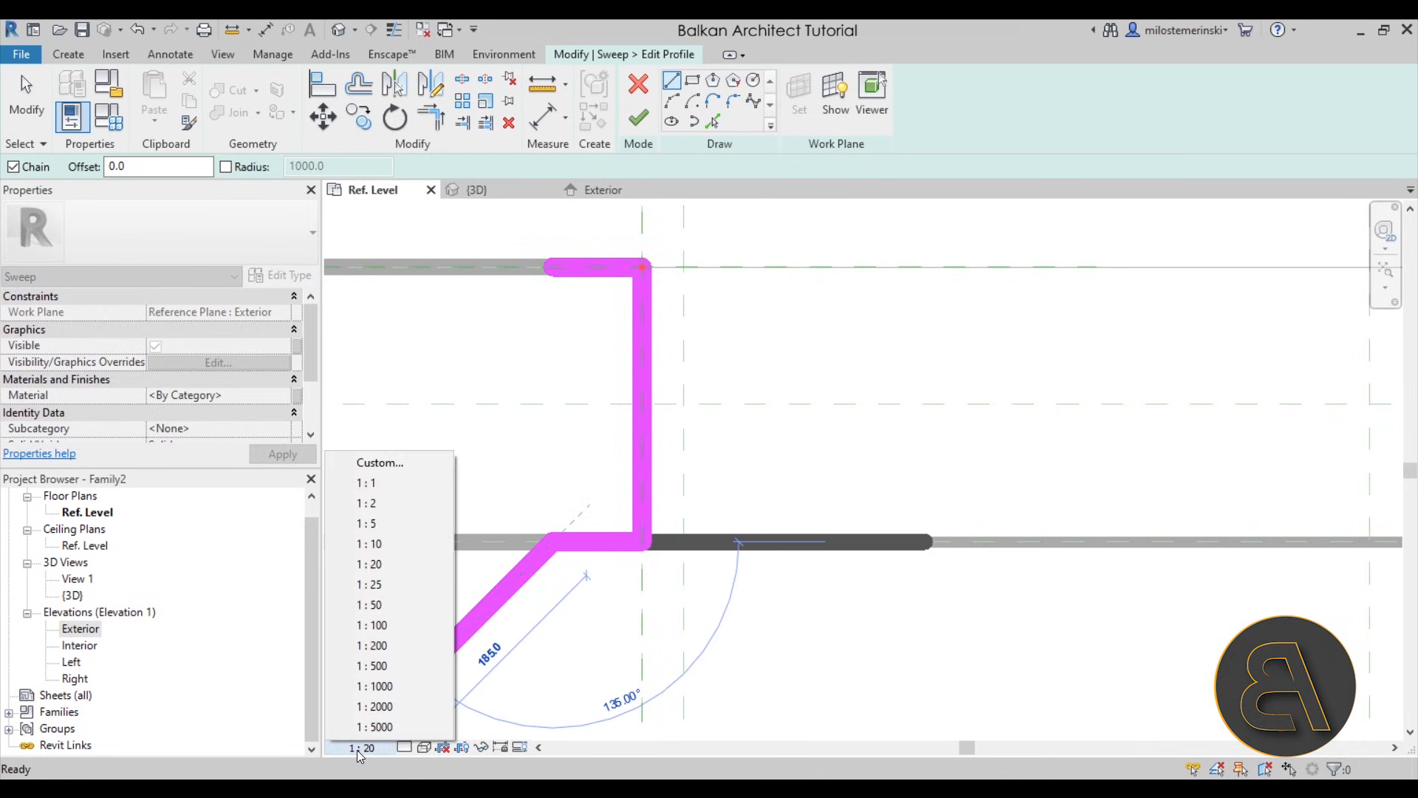
click(371, 544)
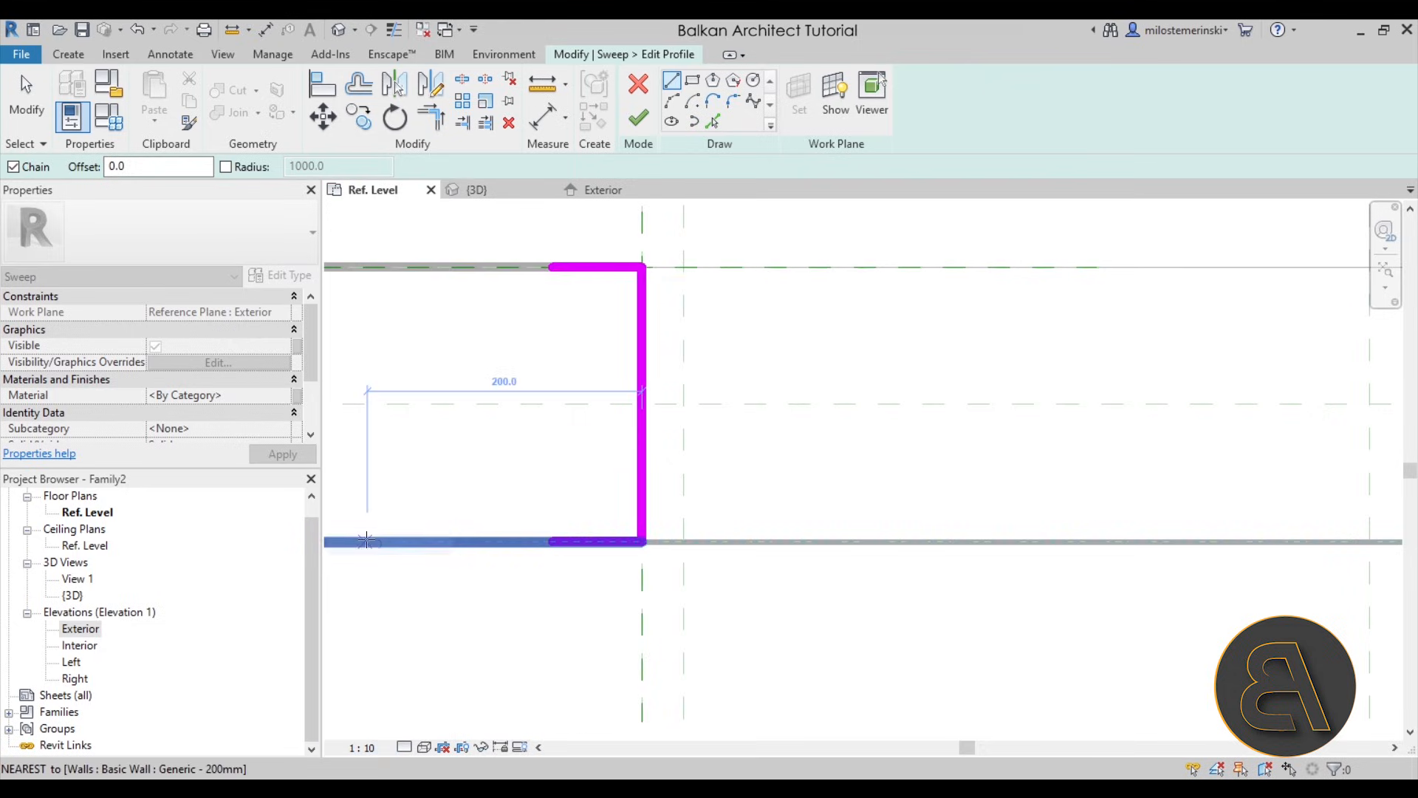
click(362, 747)
click(374, 523)
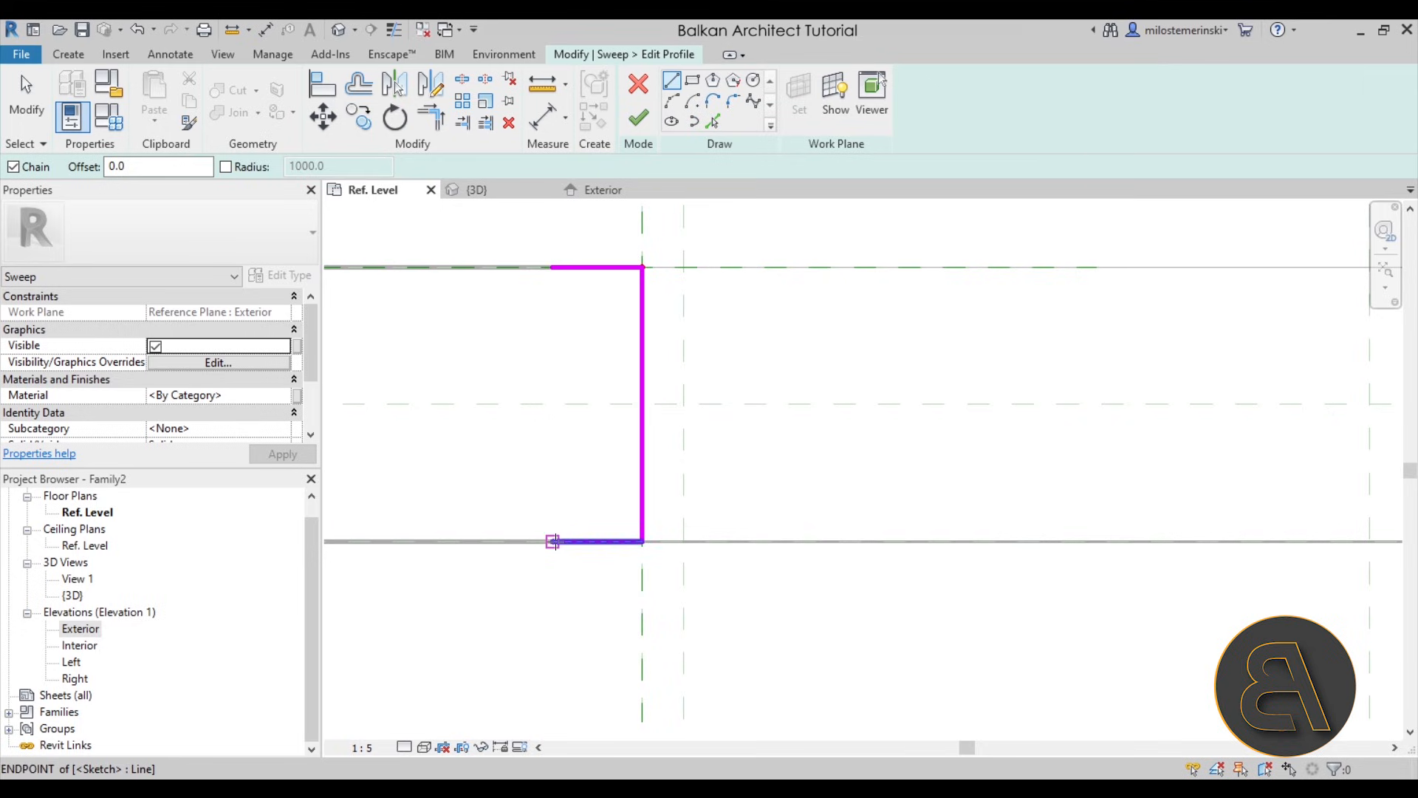
- Sketch the interior casing 20 mm deep and step the profile across to the reference plane at the door width
click(553, 542)
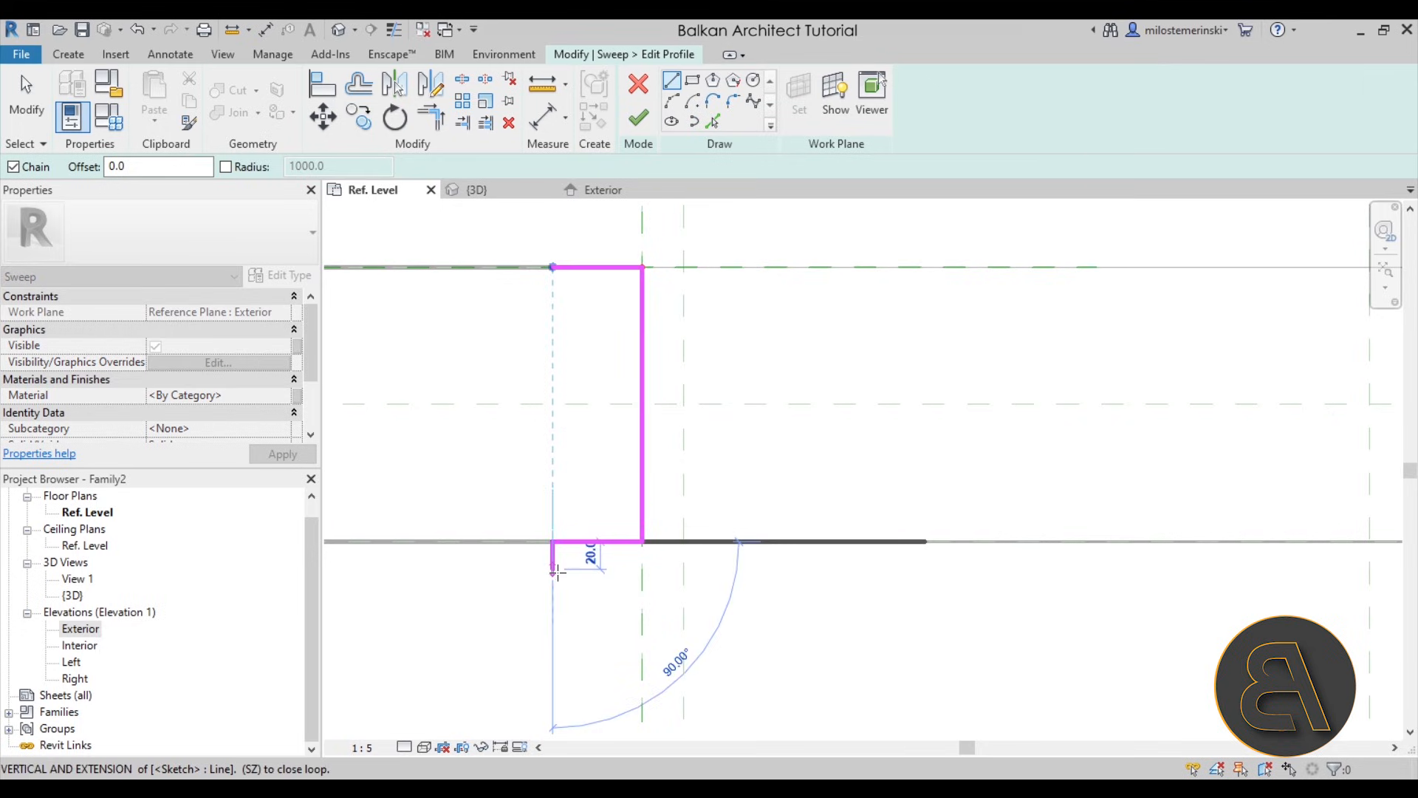
click(554, 570)
click(643, 570)
scroll(643, 570, up, 2)
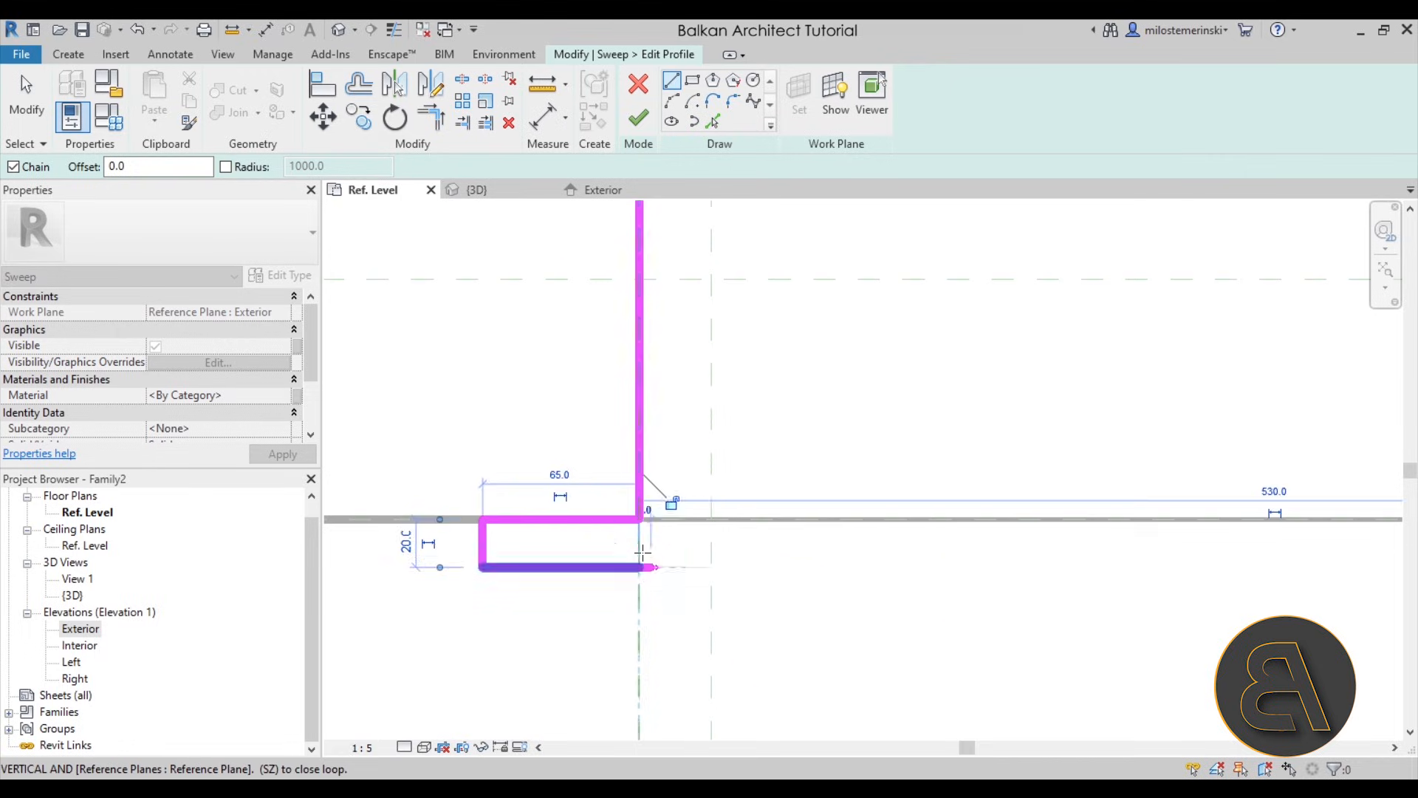
click(711, 543)
scroll(712, 543, down, 1)
middle_drag(728, 495, 728, 650)
middle_drag(720, 271, 719, 397)
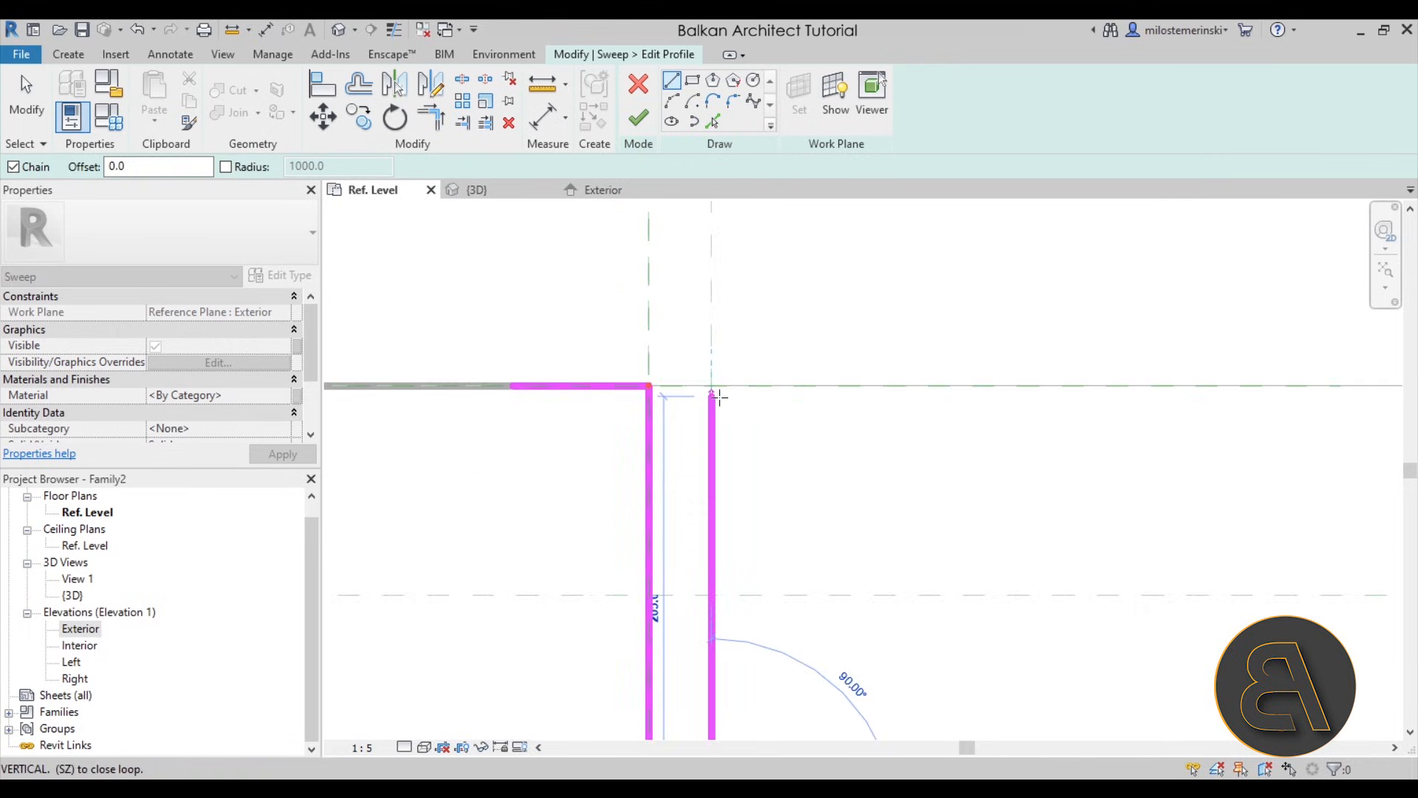
- Continue the frame line past the exterior wall face and close the profile with a matching stepped exterior casing
click(711, 364)
click(649, 364)
click(649, 343)
click(512, 343)
click(512, 384)
key(Escape)
- Shorten the exterior and interior casing legs of the profile to 40 mm
click(515, 369)
drag(515, 365, 570, 364)
scroll(589, 341, down, 2)
scroll(561, 432, up, 2)
drag(543, 512, 579, 507)
scroll(572, 465, down, 2)
middle_drag(573, 466, 571, 528)
key(Escape)
middle_drag(601, 437, 567, 472)
scroll(588, 380, up, 3)
scroll(593, 400, down, 2)
middle_drag(684, 476, 684, 462)
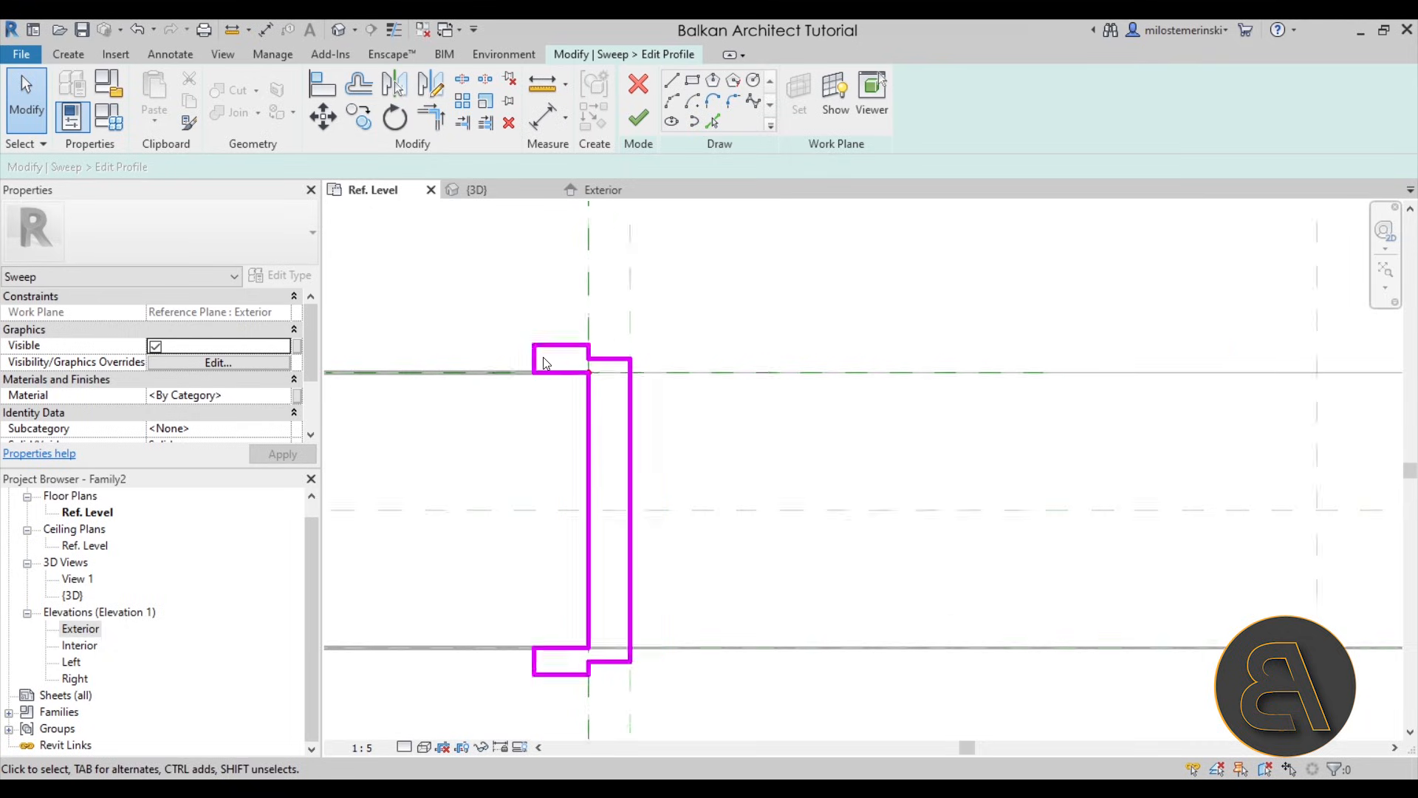
- Lock the profile's long outer line to the opening-edge reference plane and the casing legs' inner lines to the wall faces
scroll(543, 358, up, 2)
mouse_move(574, 384)
mouse_down()
mouse_move(573, 430)
mouse_move(574, 383)
mouse_up()
scroll(648, 420, down, 2)
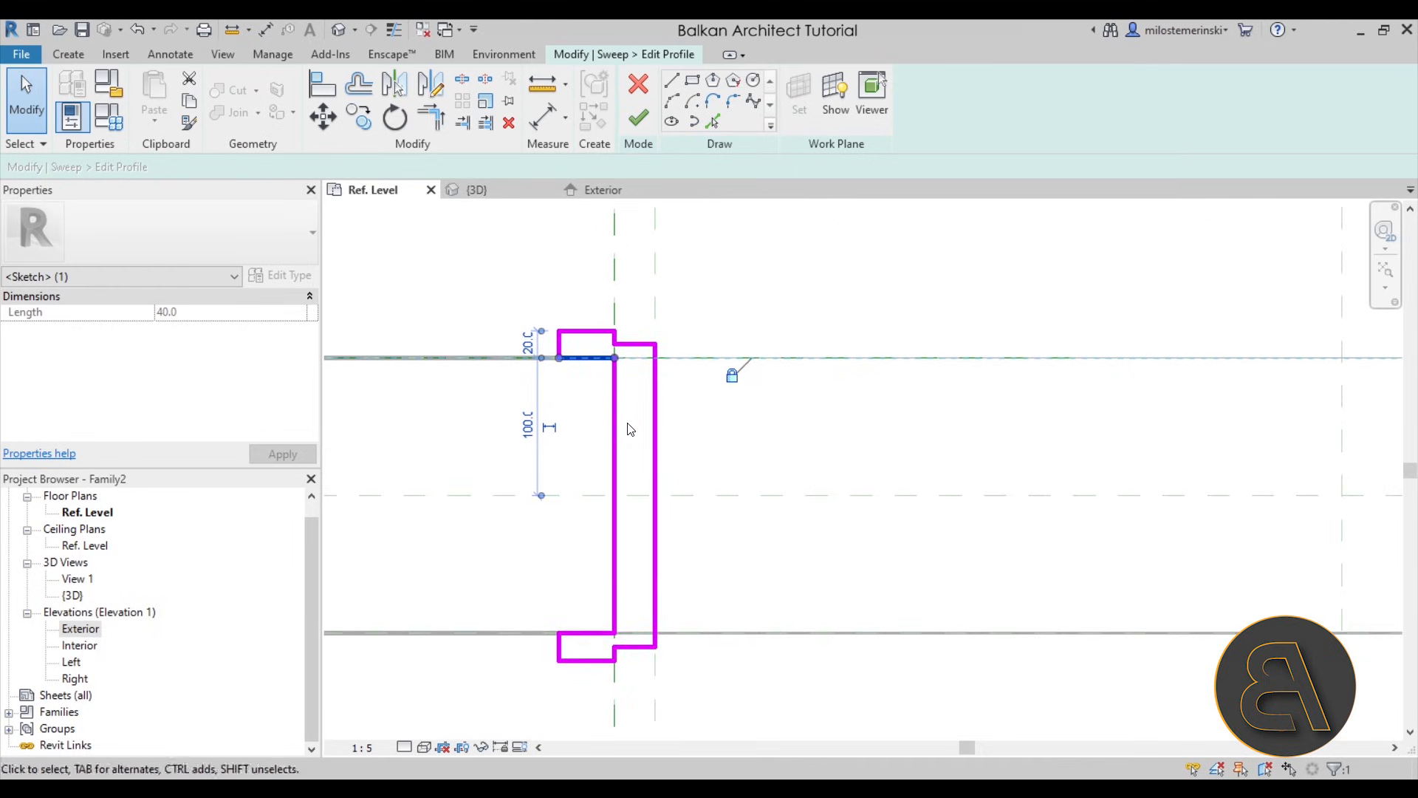
click(615, 443)
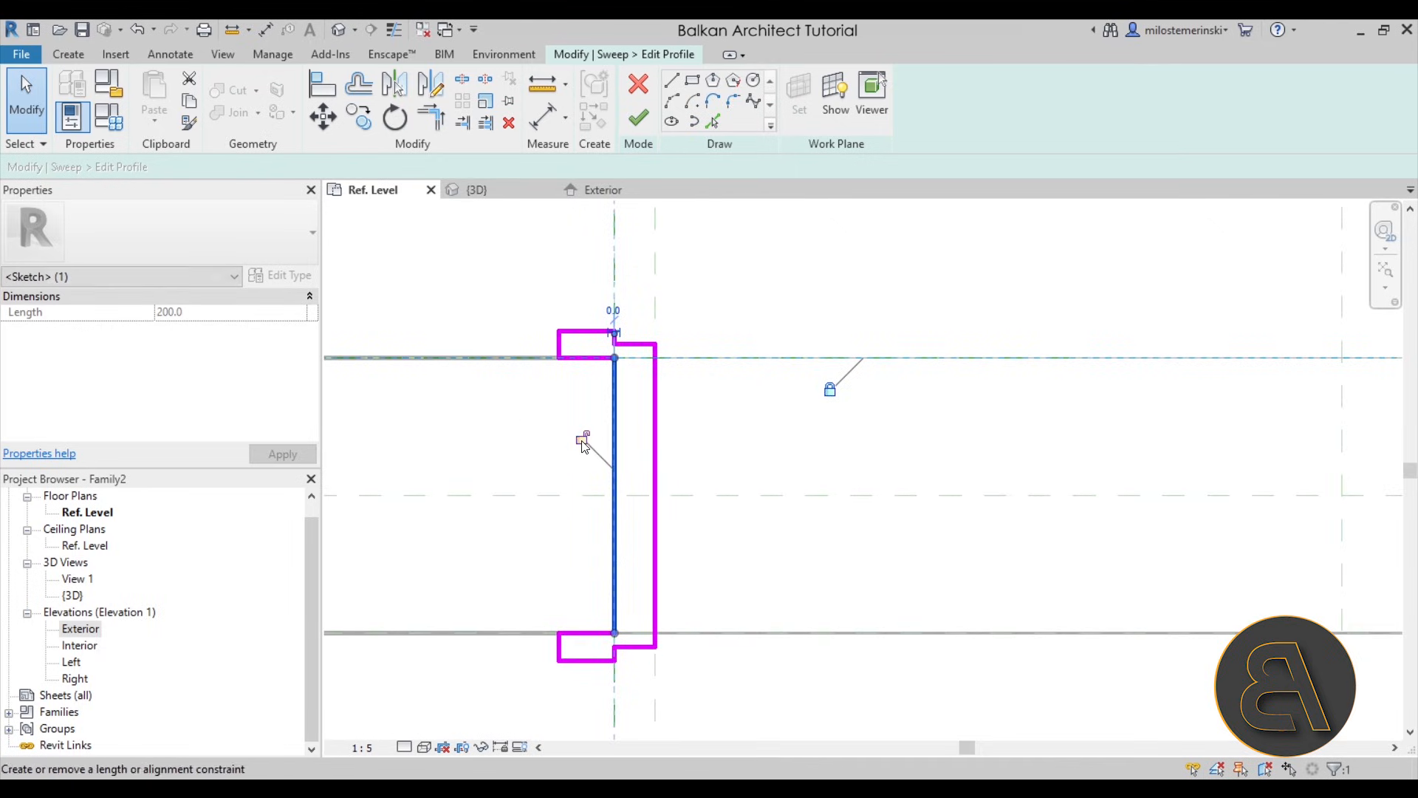
click(592, 633)
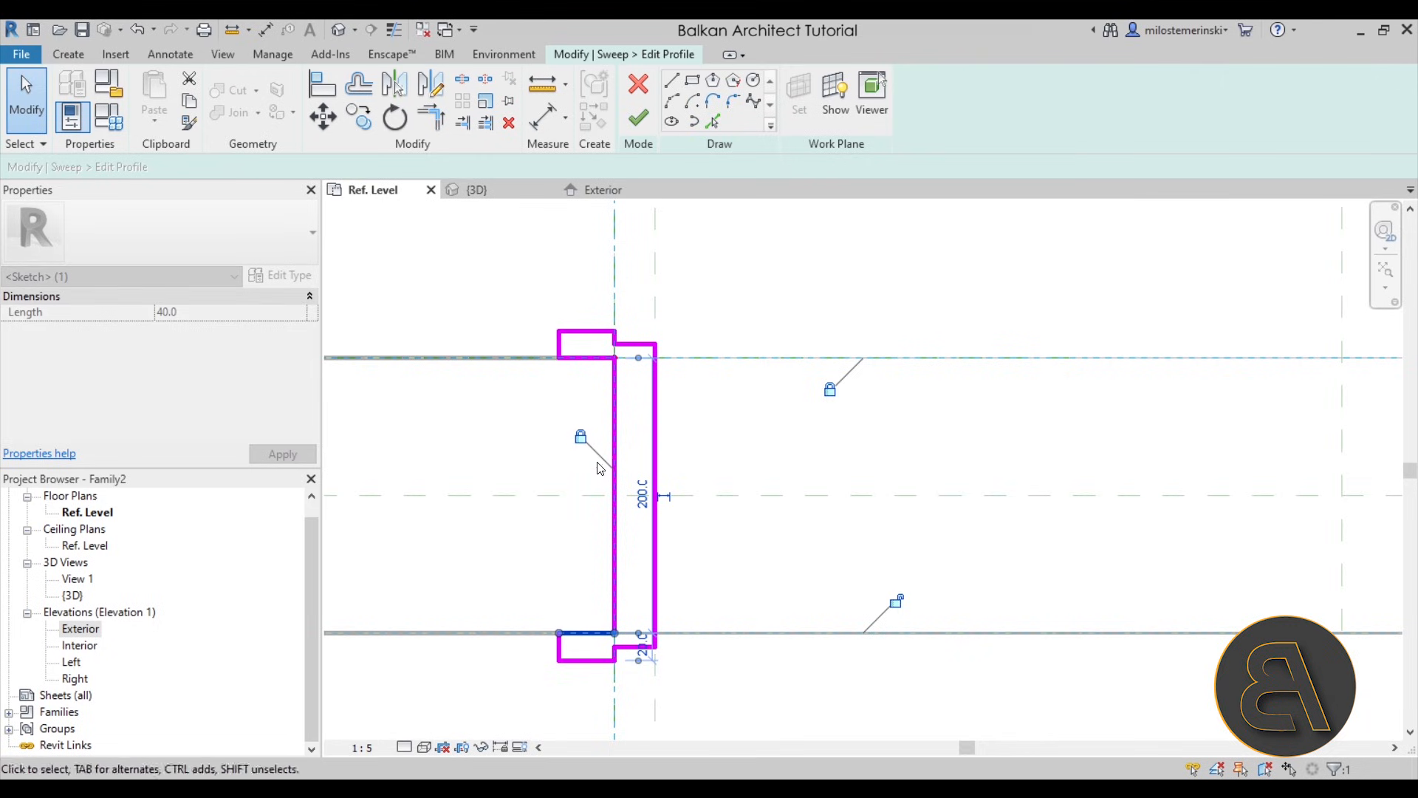
click(726, 692)
- Lock the short step lines of both casings to the opening-edge reference plane
scroll(629, 673, up, 4)
click(600, 633)
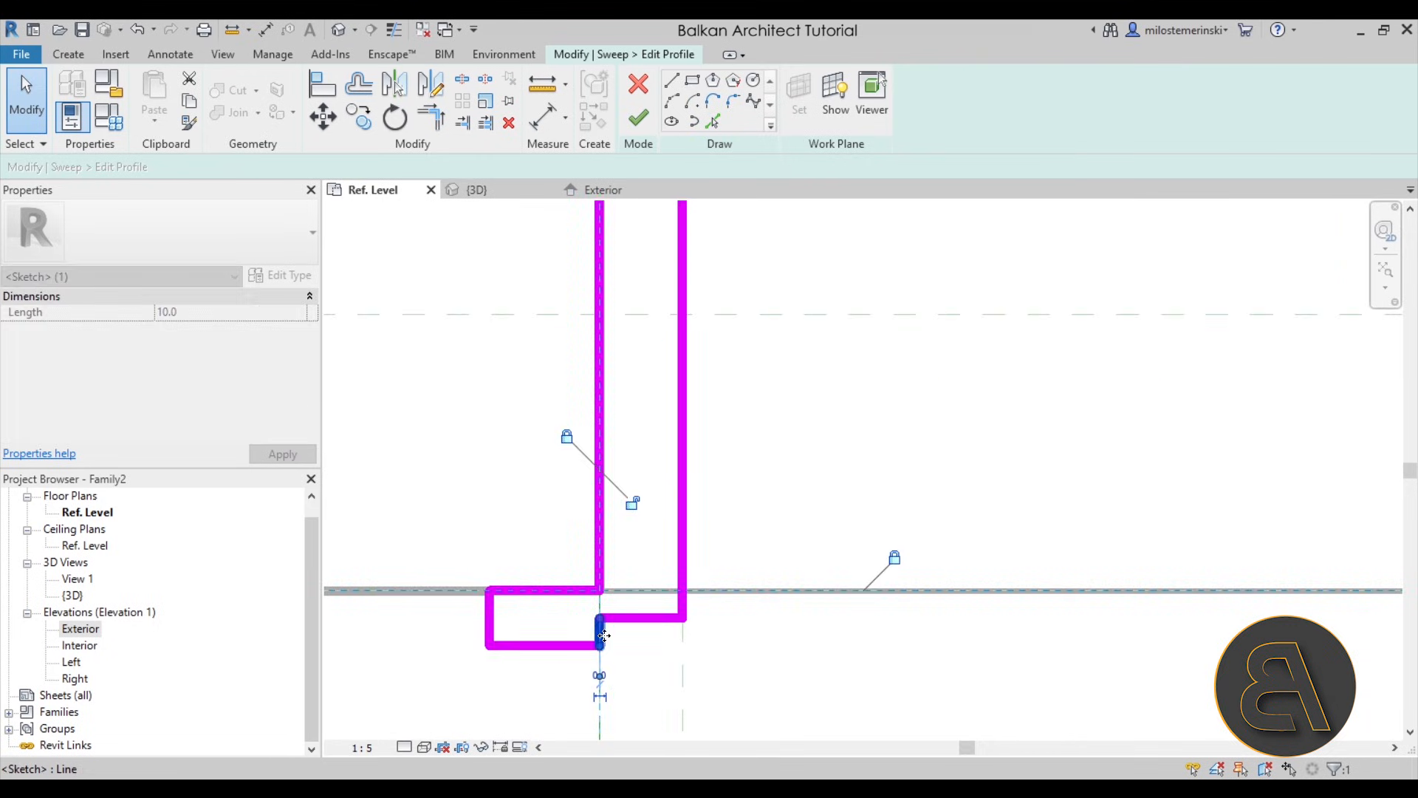
scroll(654, 413, down, 4)
middle_drag(654, 414, 655, 661)
scroll(600, 454, up, 3)
click(641, 465)
drag(640, 465, 637, 470)
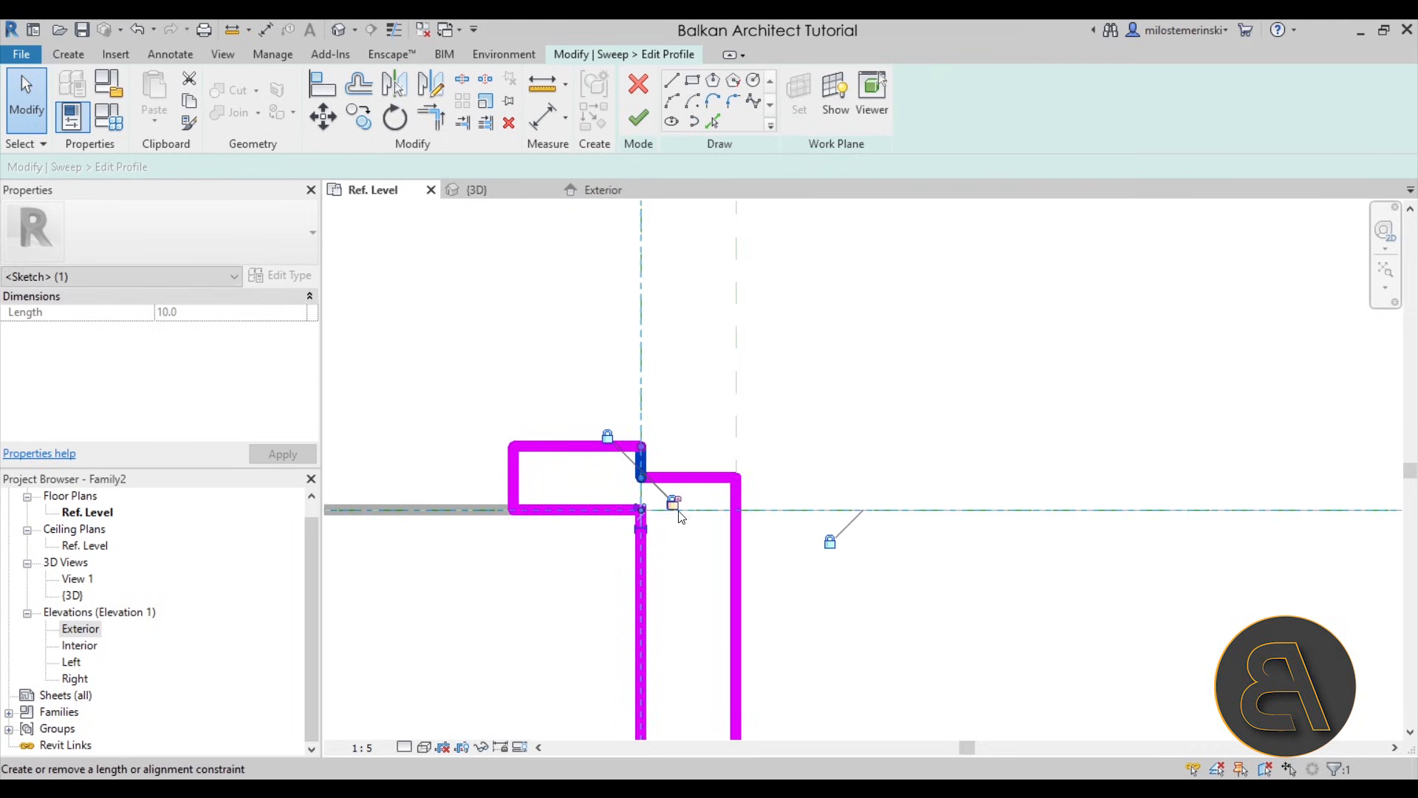
click(689, 580)
- Lock the profile's long inner line to the reference plane at the door width
scroll(662, 542, down, 2)
middle_drag(662, 542, 664, 494)
mouse_move(678, 478)
mouse_down()
mouse_move(695, 488)
mouse_move(678, 488)
mouse_up()
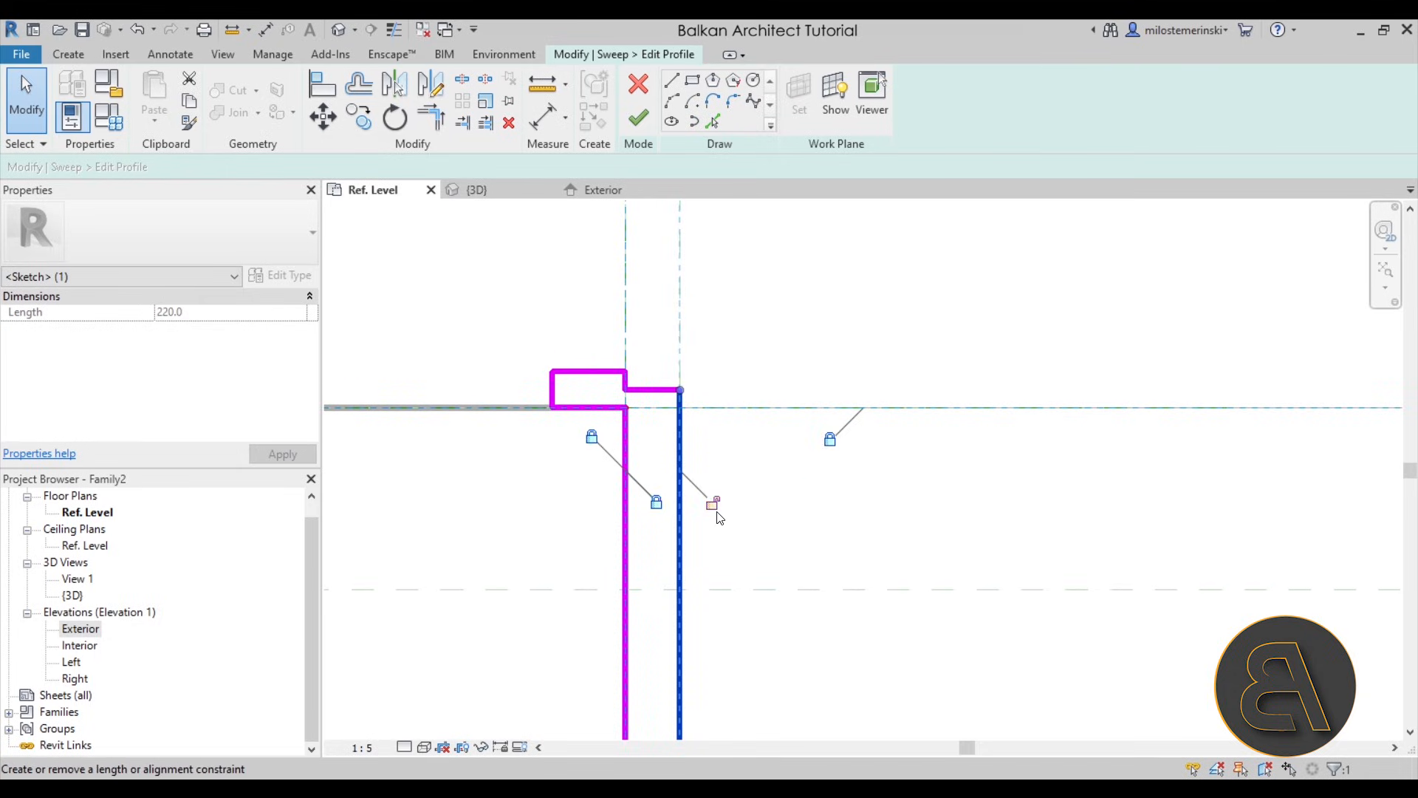
click(740, 452)
scroll(643, 356, down, 4)
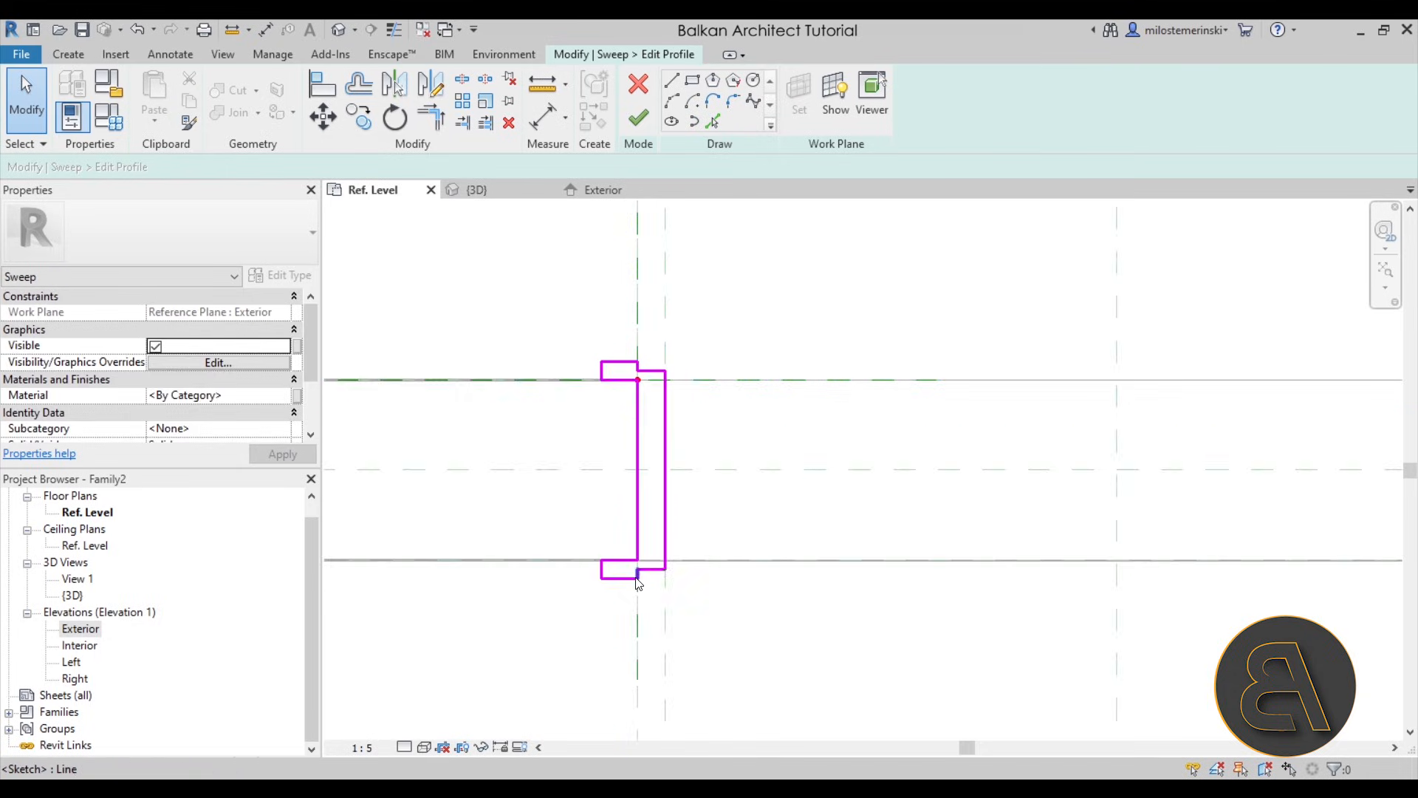
- Measure the exterior step line's offset from the exterior wall face using its temporary dimension
scroll(639, 574, up, 4)
scroll(658, 517, down, 3)
scroll(655, 342, up, 4)
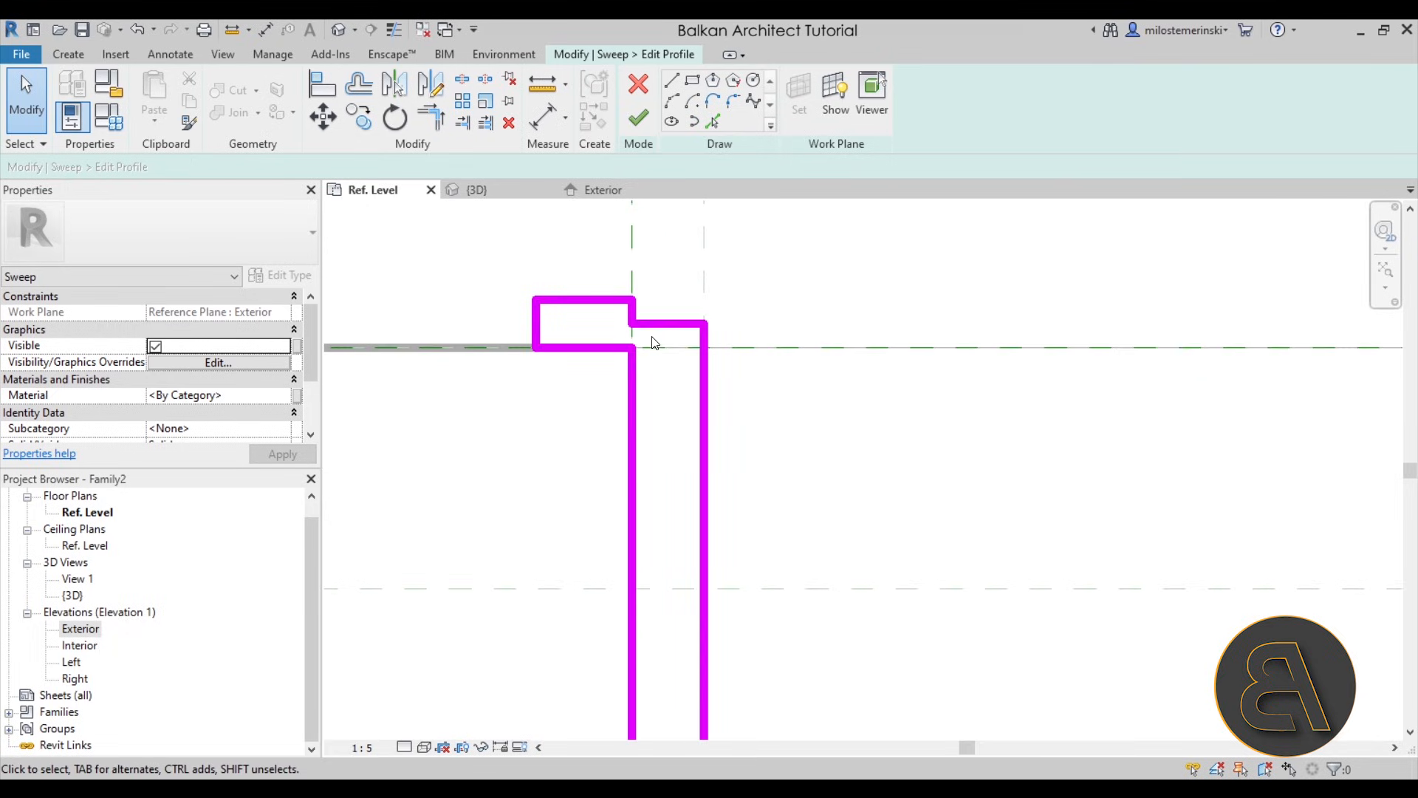
click(659, 326)
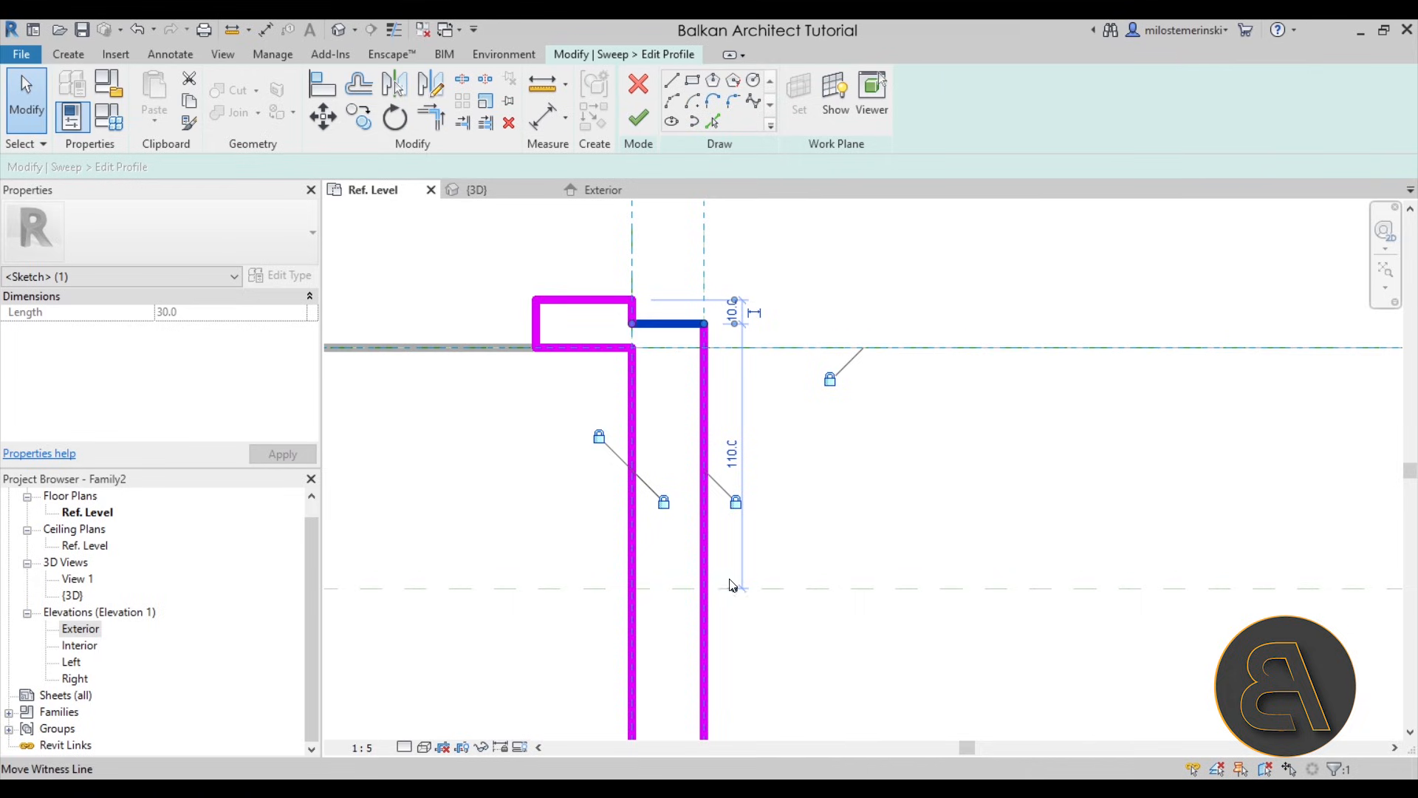
drag(701, 340, 716, 350)
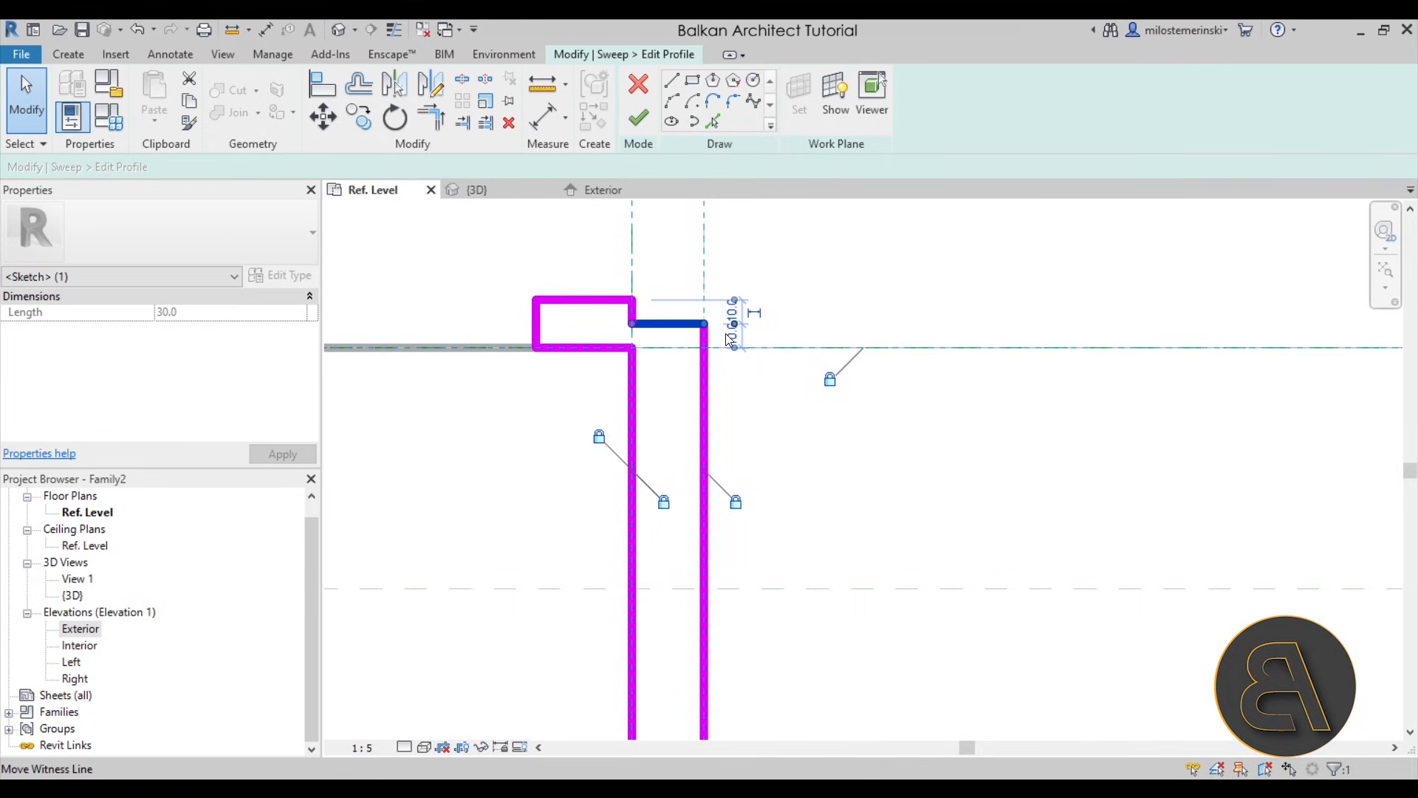
scroll(676, 311, down, 1)
click(729, 445)
scroll(655, 281, down, 1)
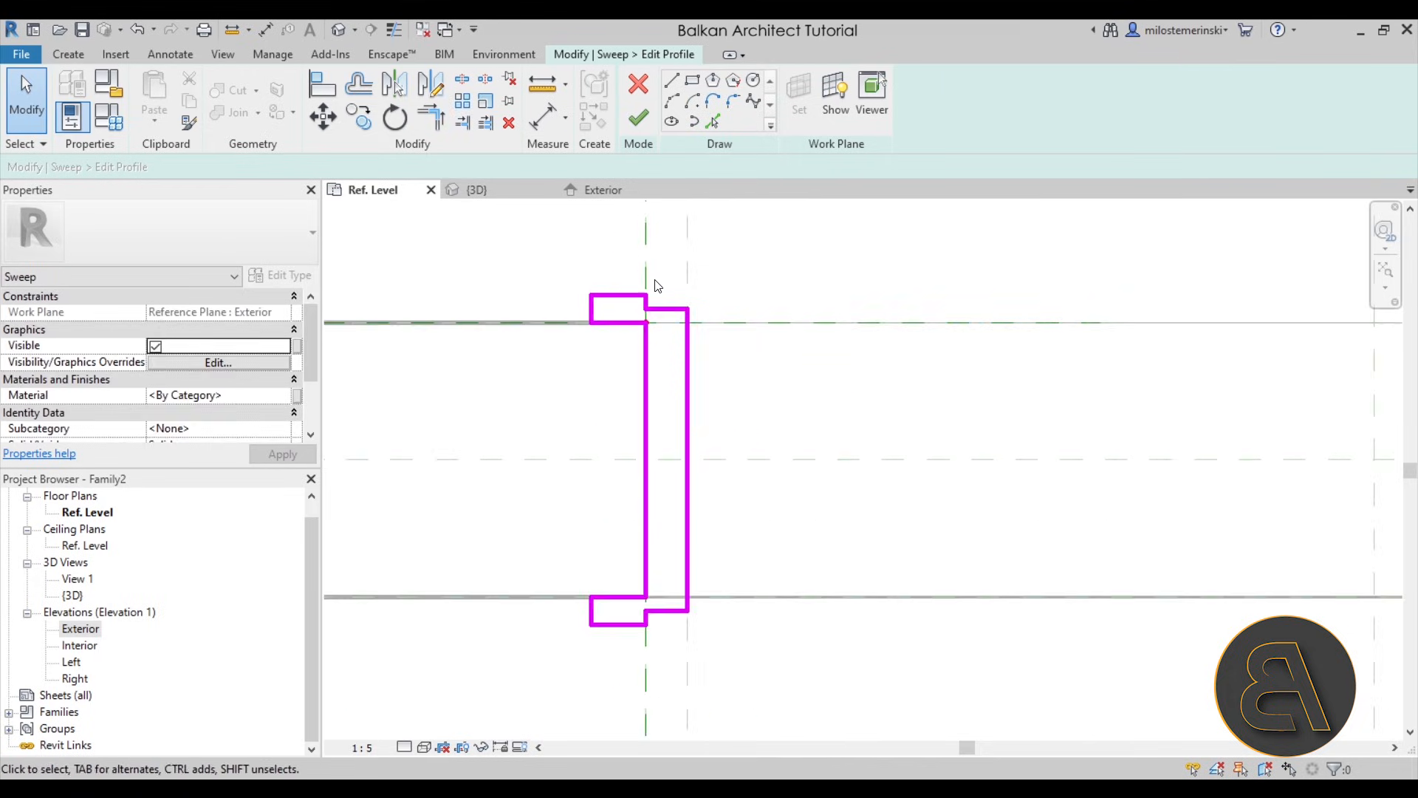
middle_drag(617, 342, 592, 339)
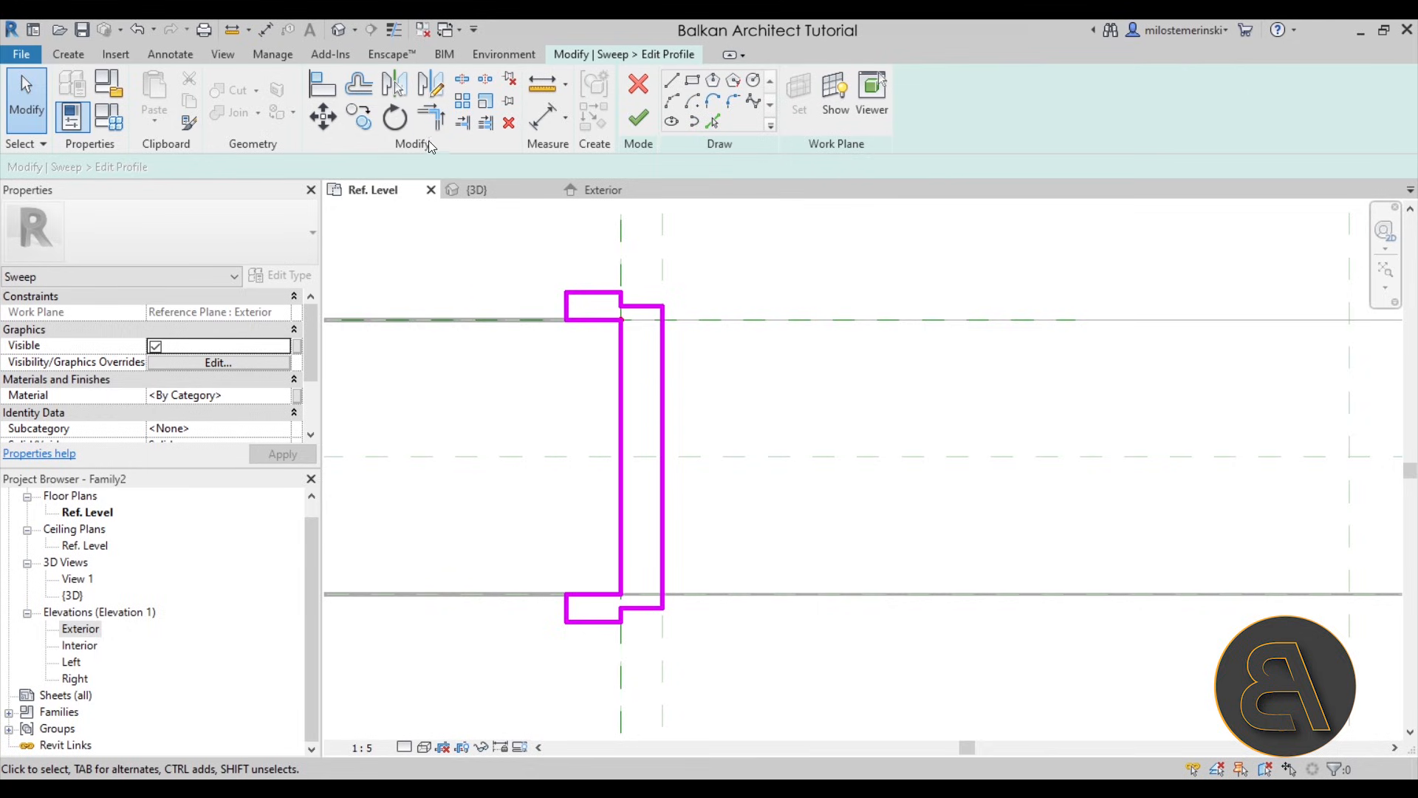
- Dimension the exterior wall face, step line and casing face in one aligned chain and lock both segments
click(553, 126)
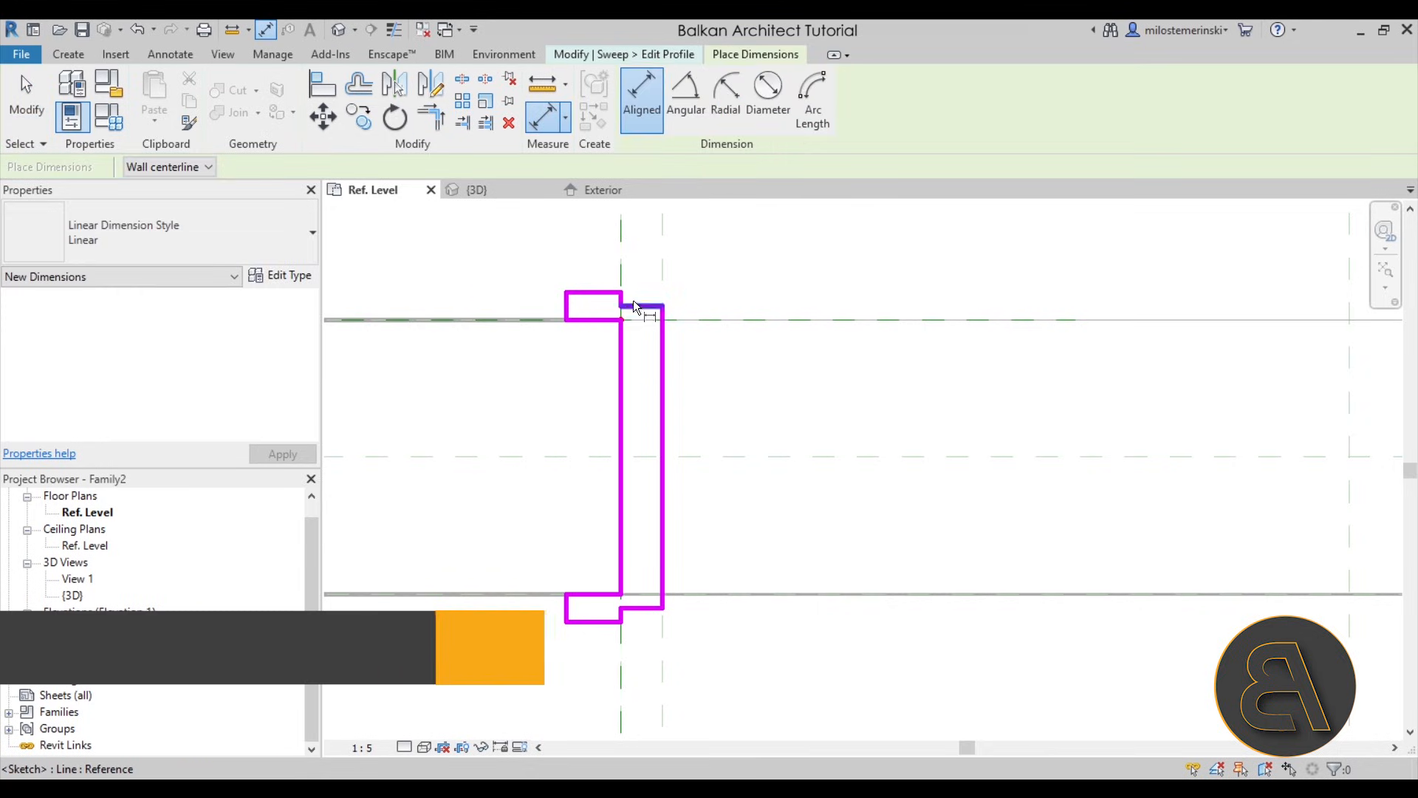
click(697, 318)
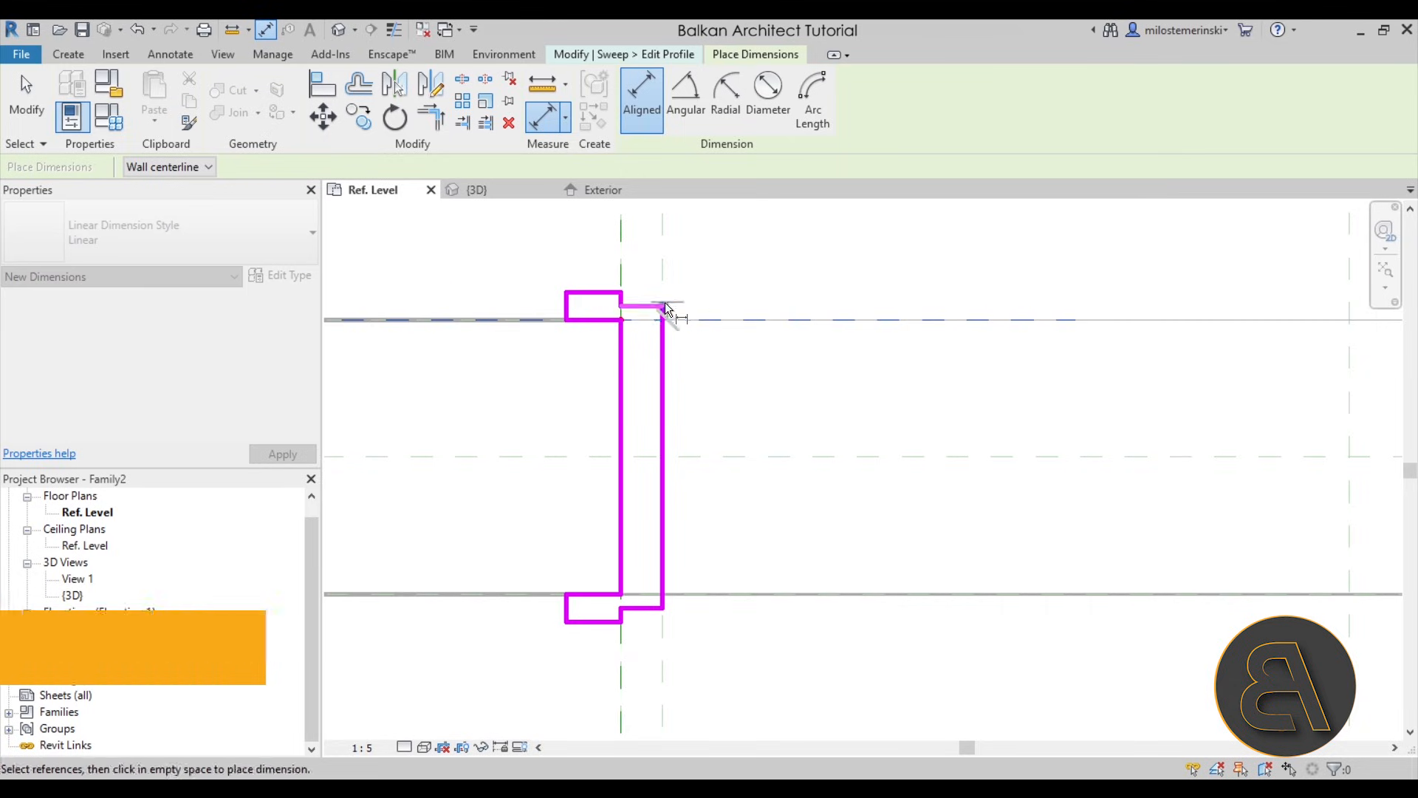
click(646, 305)
click(605, 293)
click(735, 254)
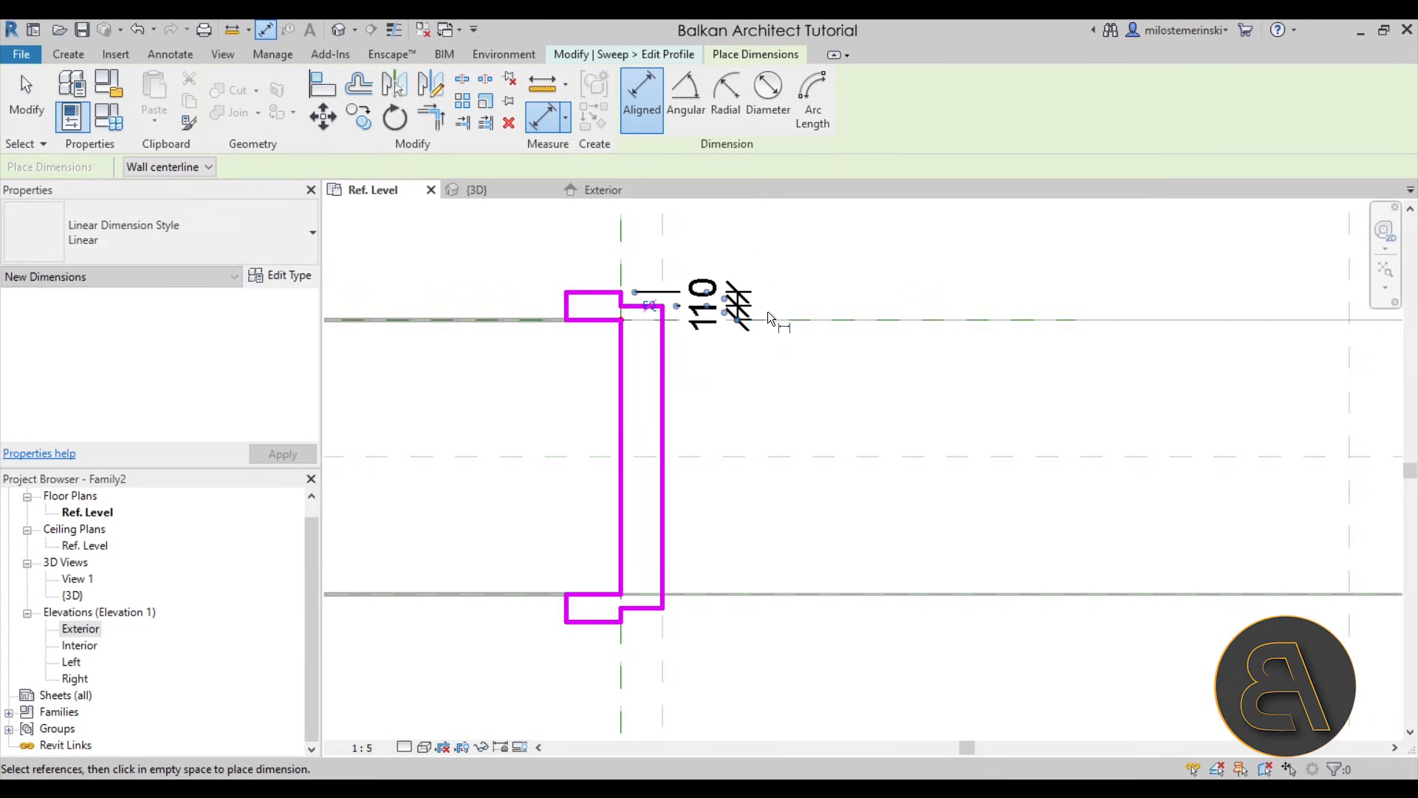
scroll(738, 303, down, 2)
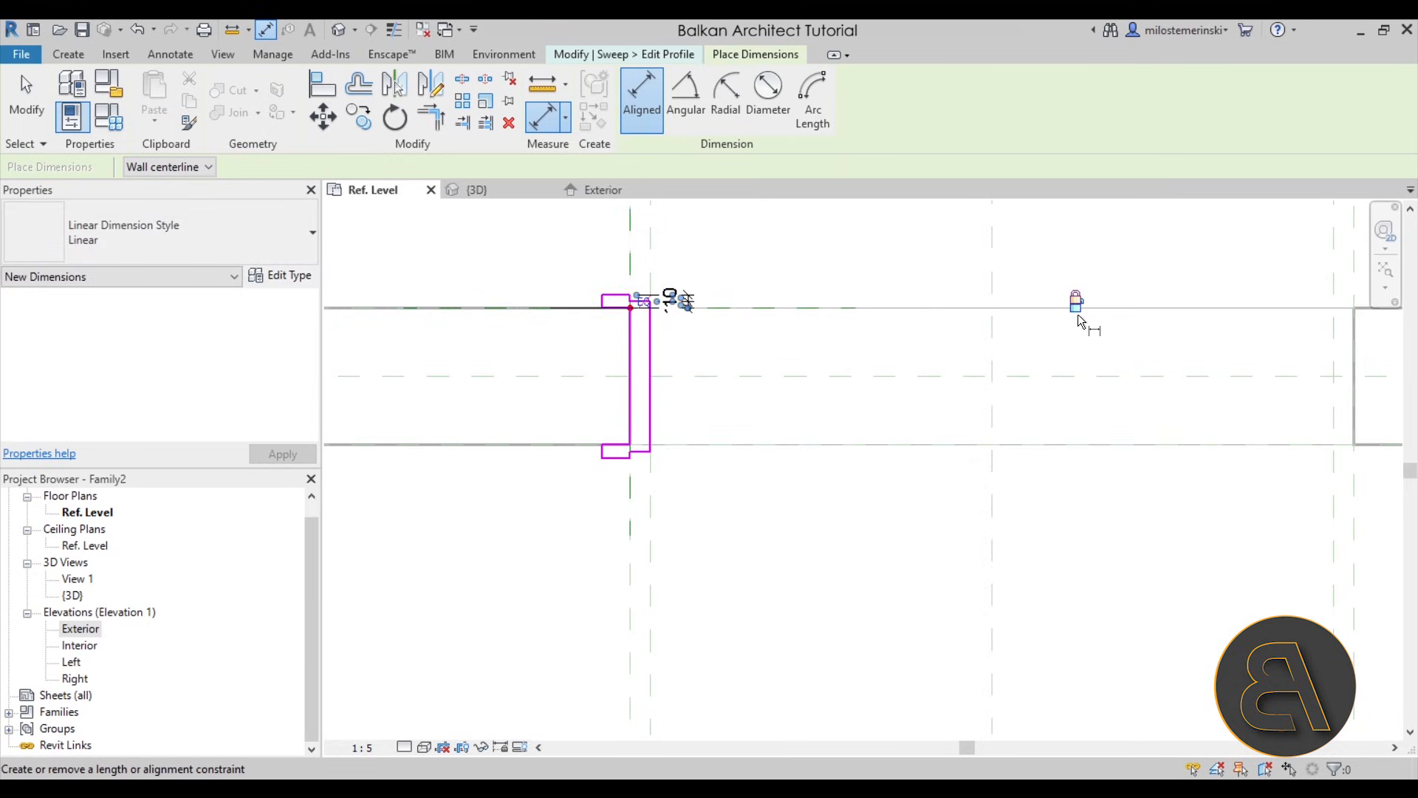
- Dimension the interior wall face, step line and casing face in one aligned chain and lock both segments
scroll(668, 476, up, 2)
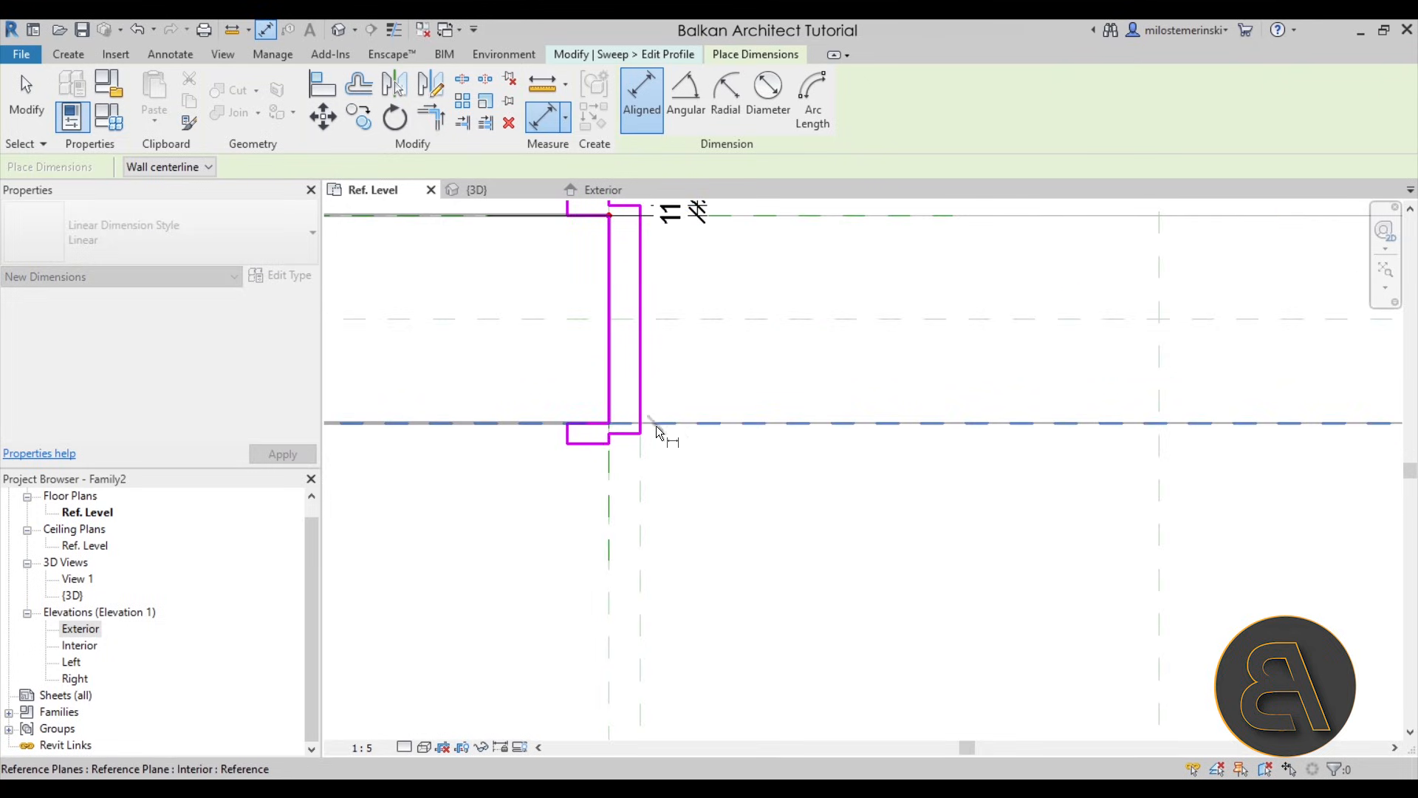
click(595, 442)
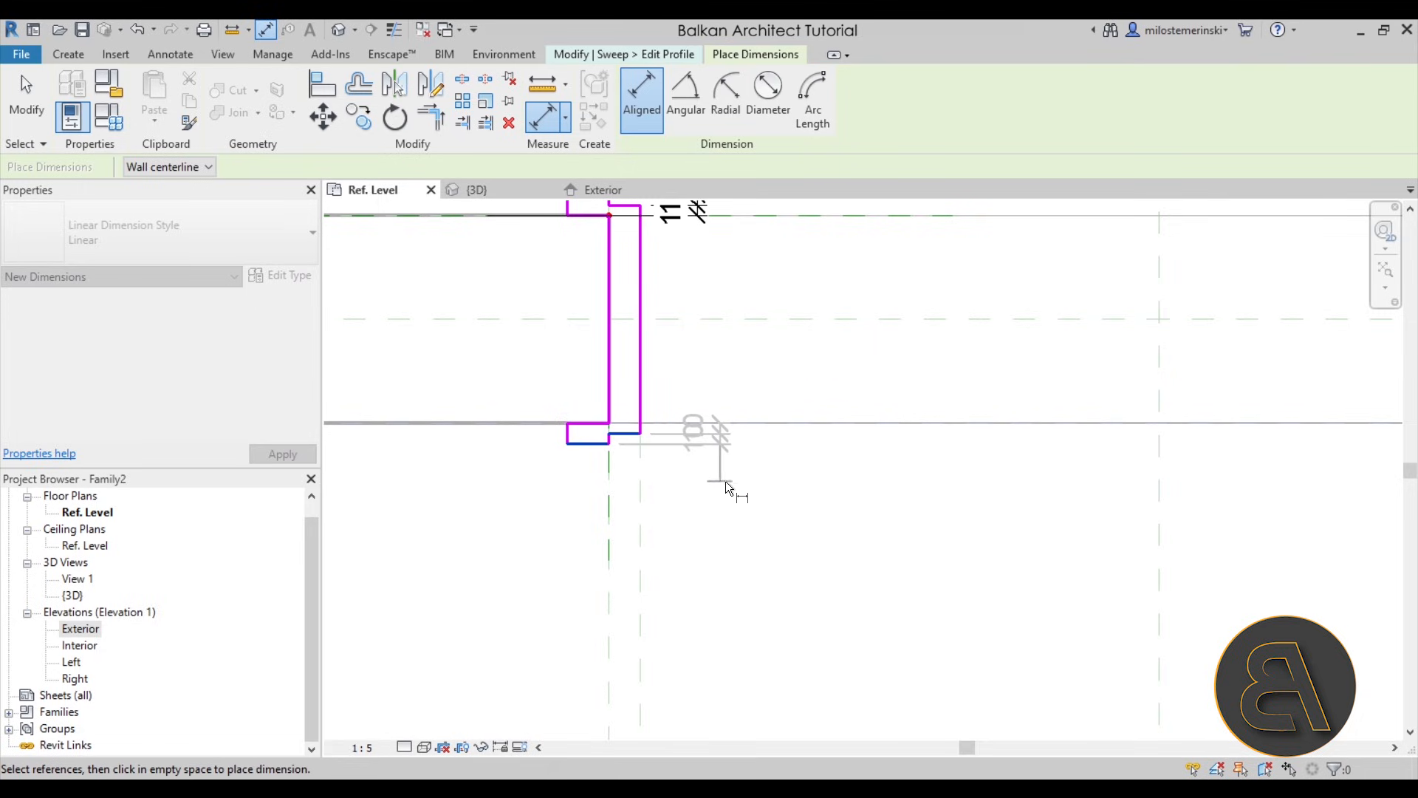
click(706, 481)
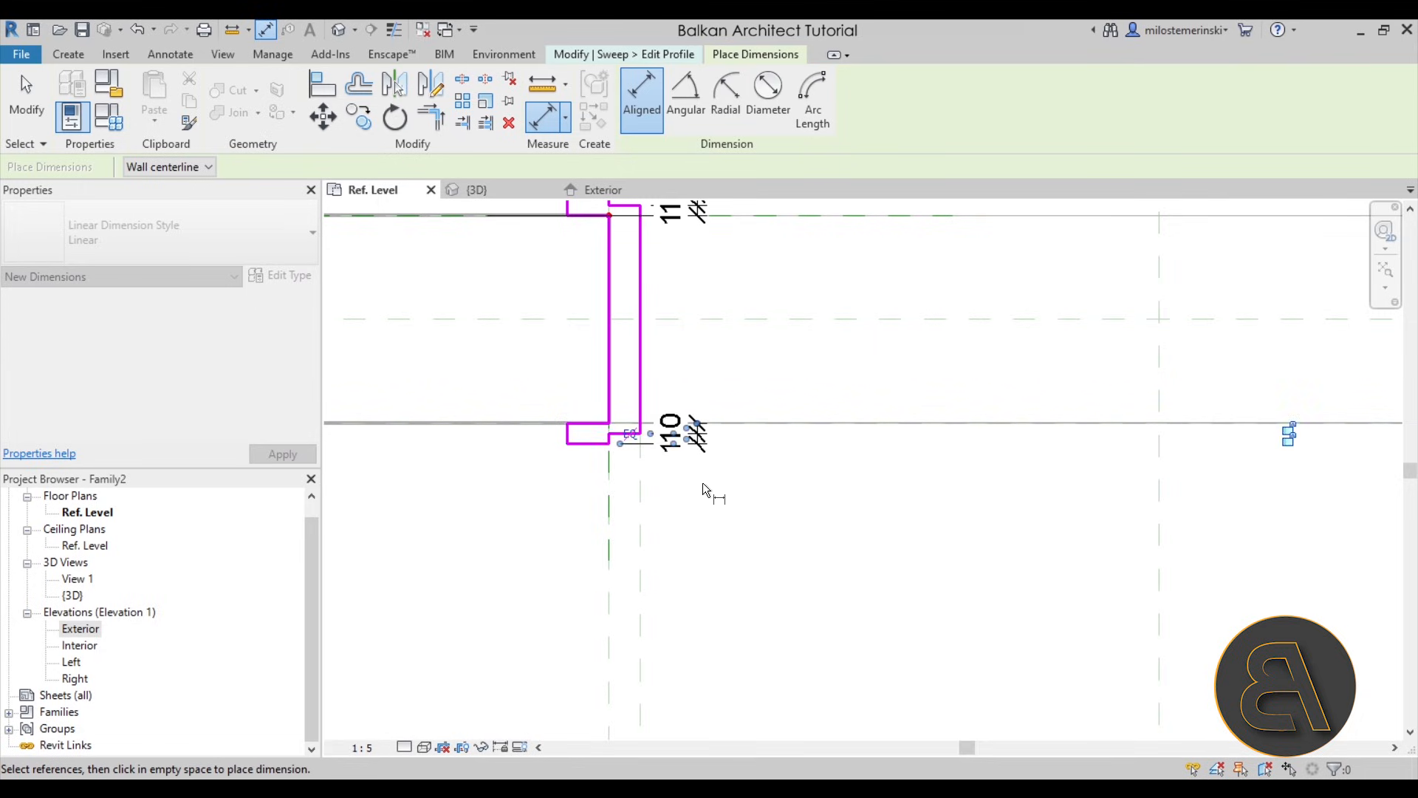
scroll(772, 404, down, 2)
click(1116, 427)
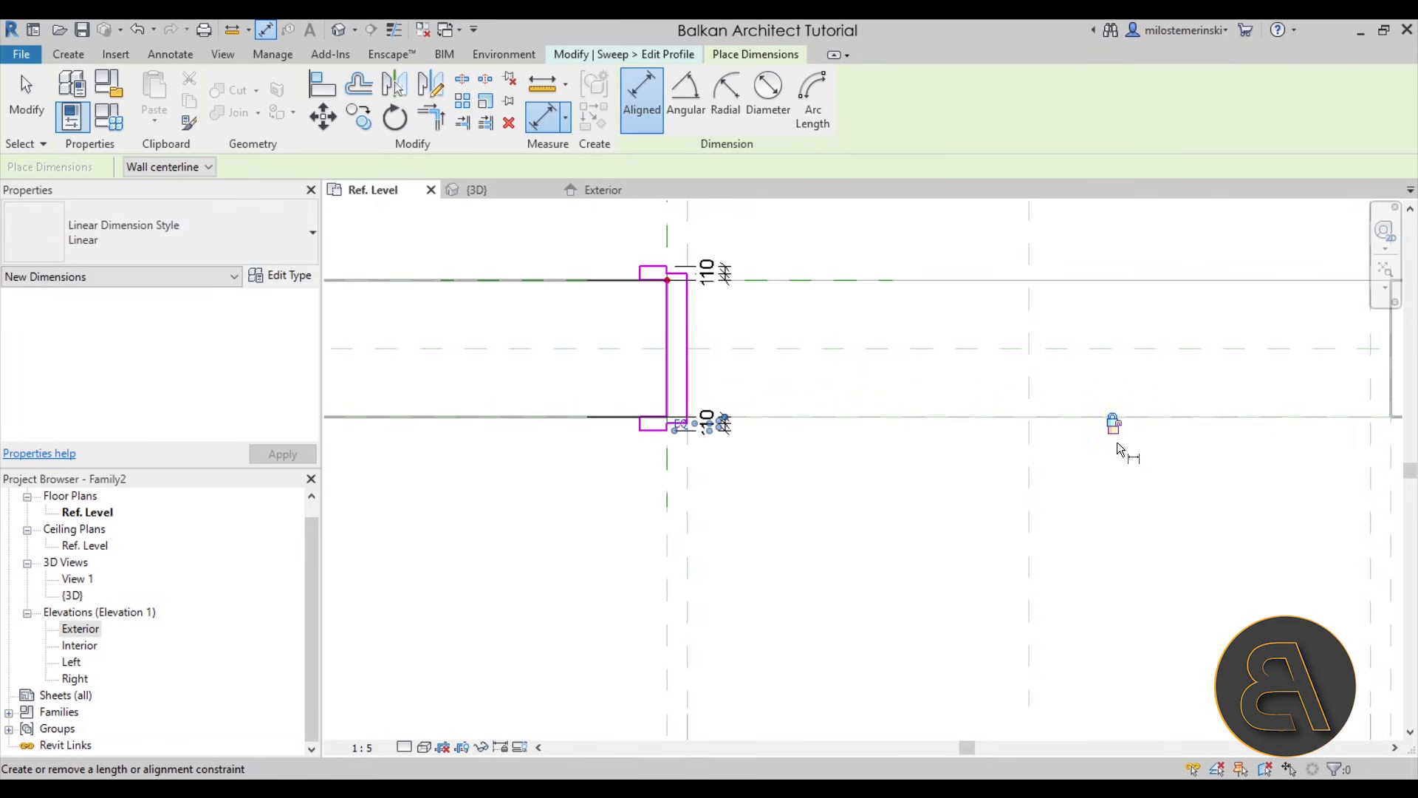
scroll(935, 442, down, 2)
middle_drag(907, 446, 834, 476)
scroll(761, 427, up, 2)
key(Escape)
key(Escape)
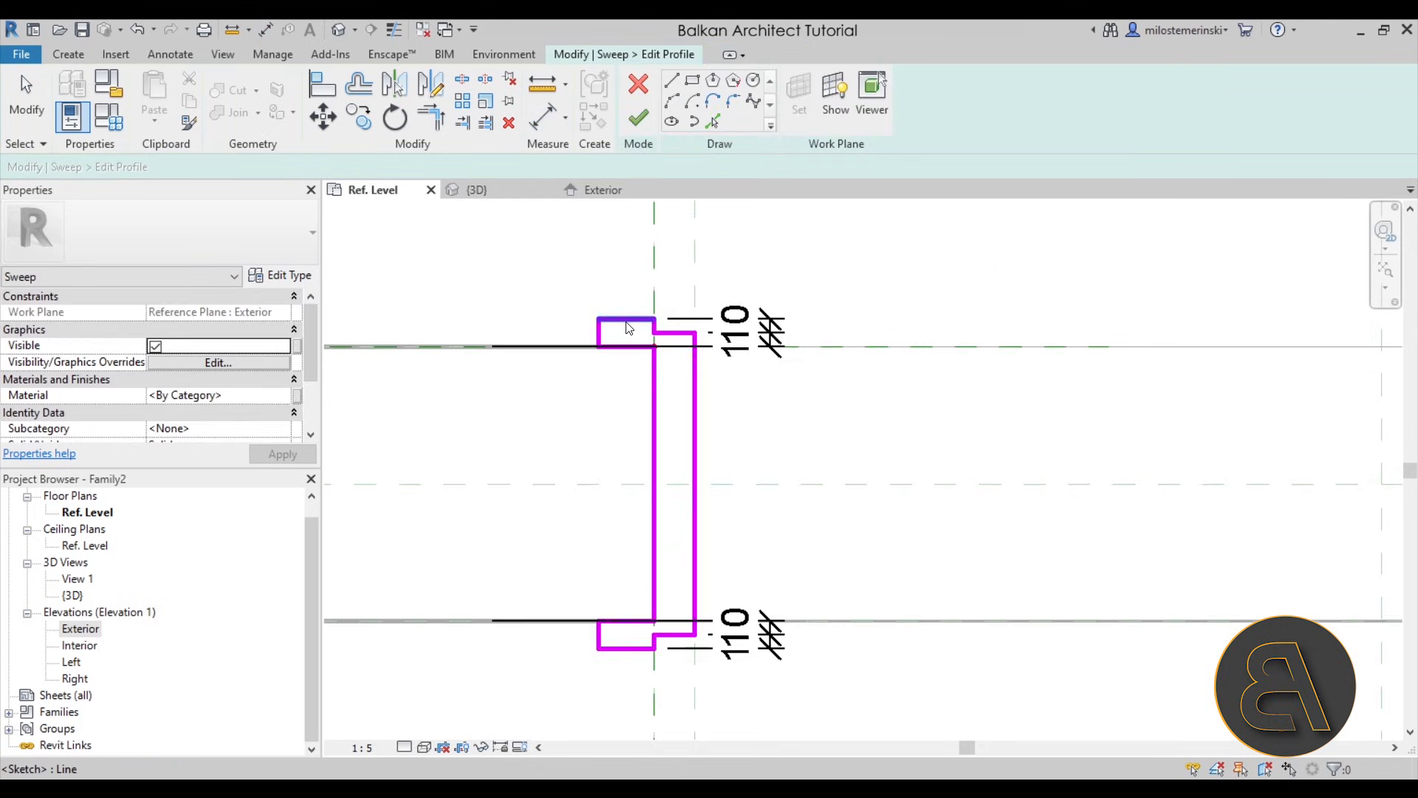
- Dimension the exterior casing's leg from the opening-edge reference plane to its end and lock the dimension
scroll(640, 326, up, 2)
click(550, 127)
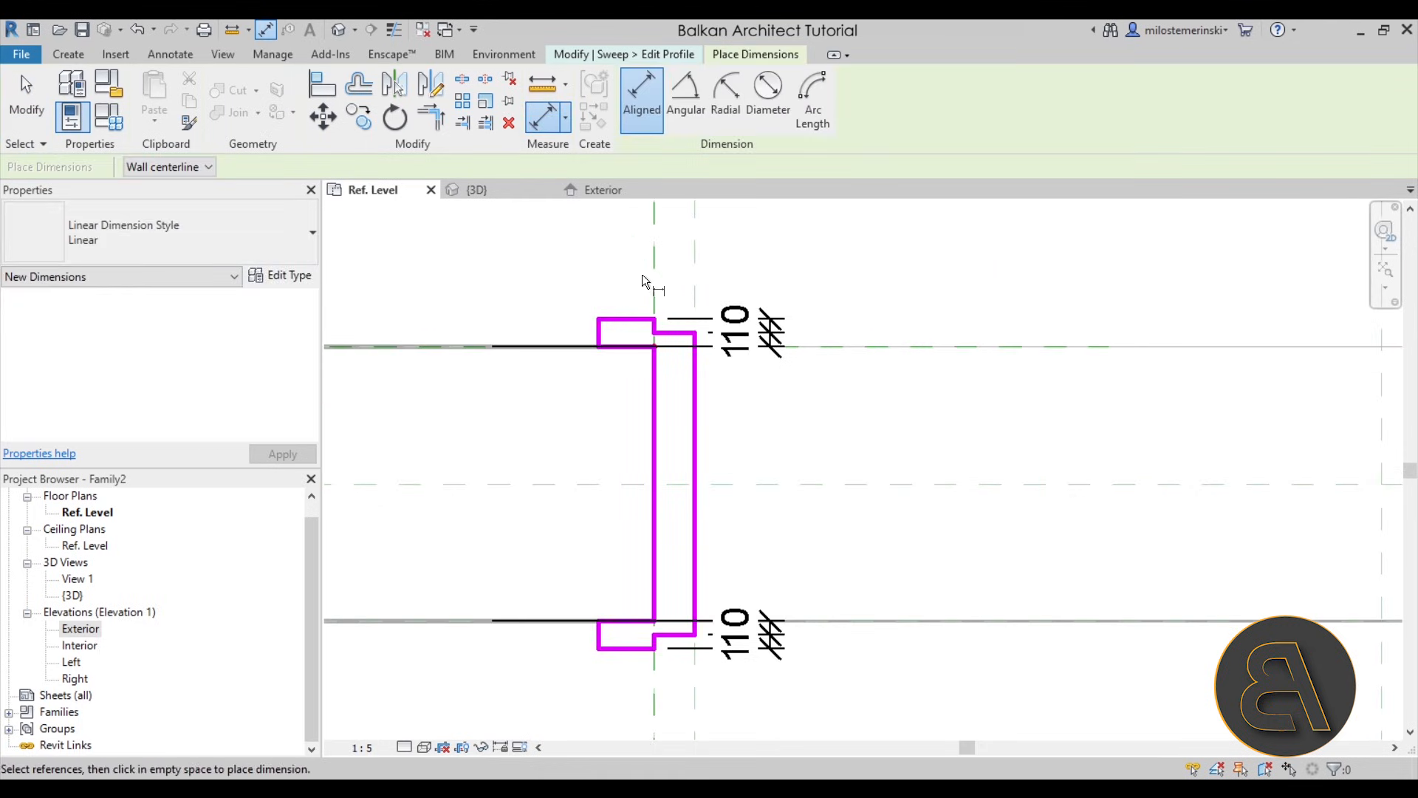
click(658, 274)
key(Escape)
click(595, 334)
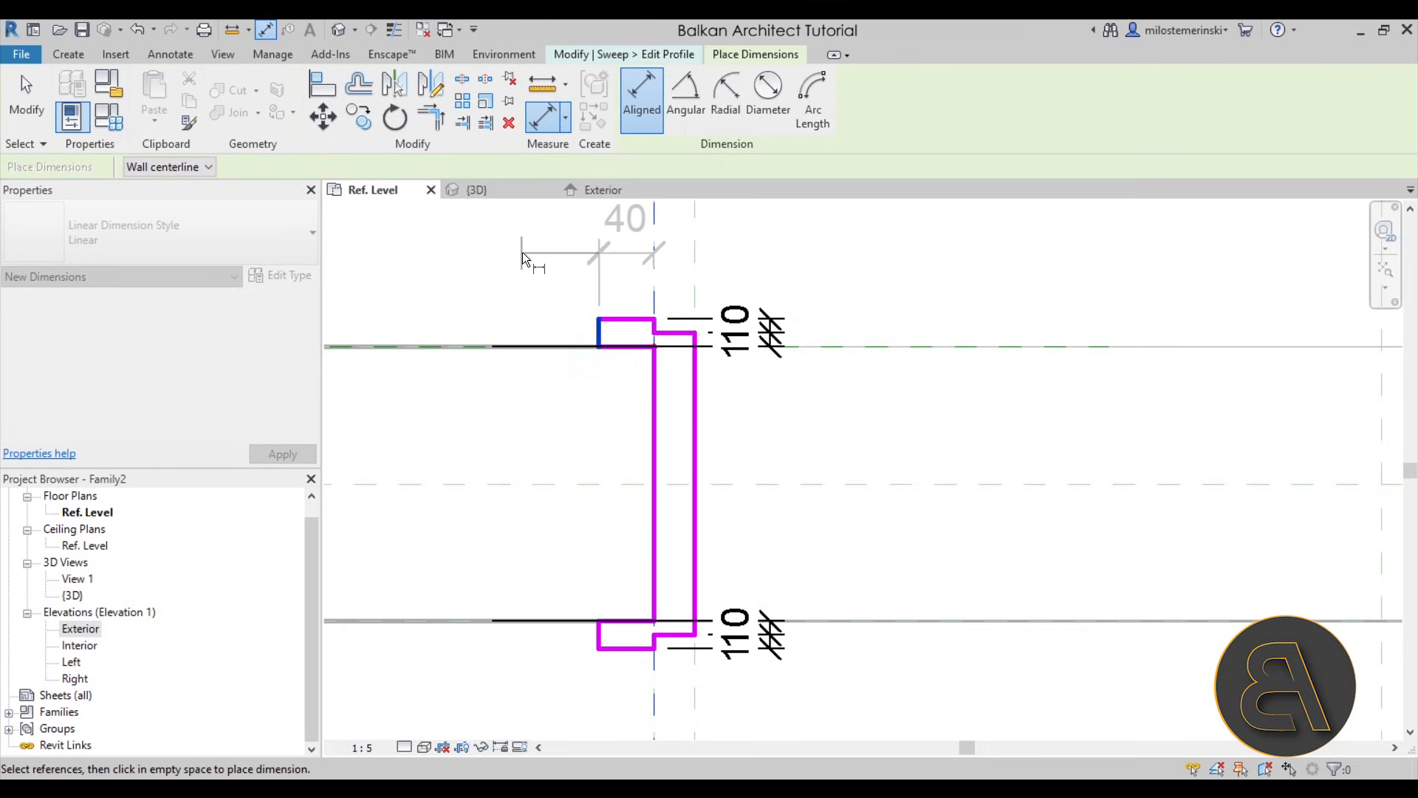
click(522, 254)
scroll(637, 304, down, 3)
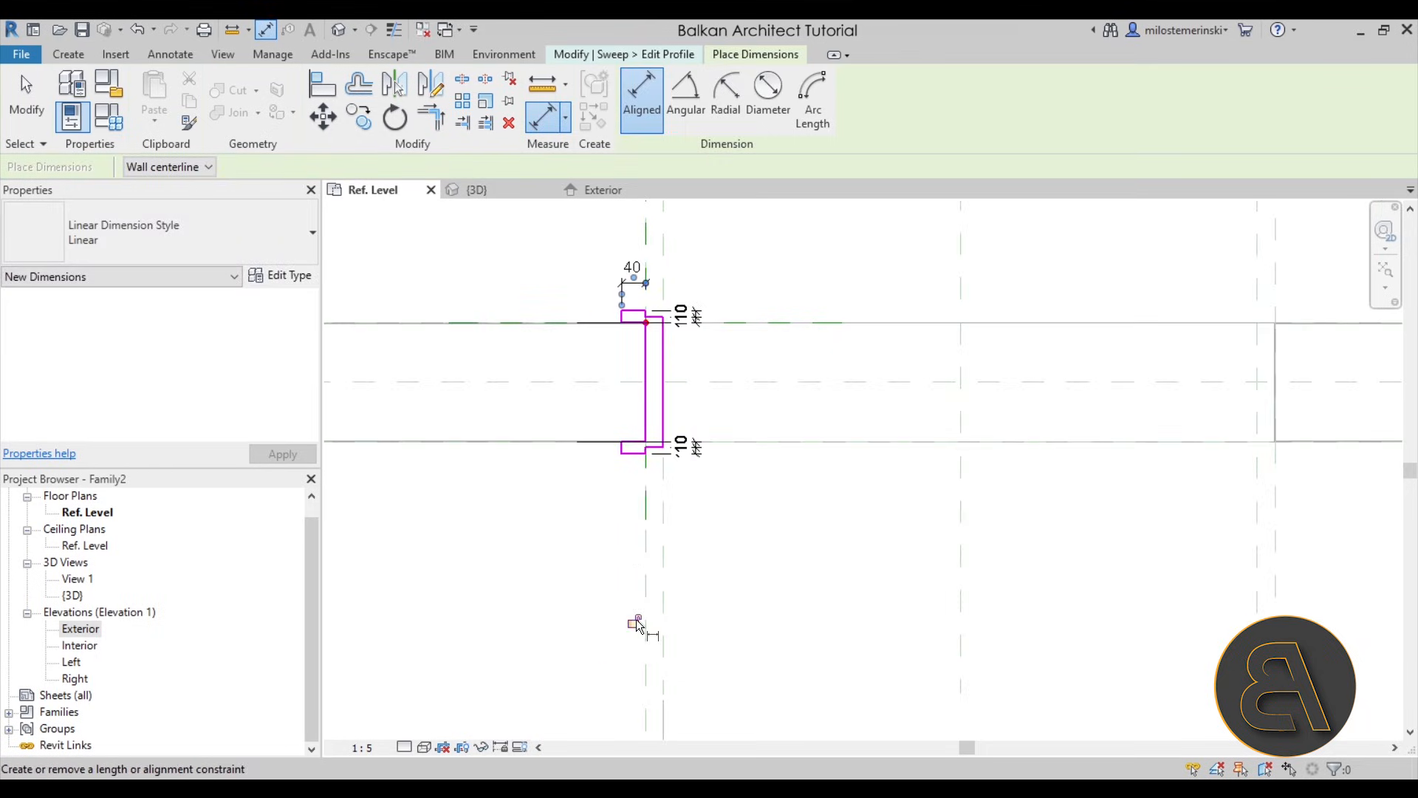
- Dimension the interior casing's leg from the opening-edge reference plane to its end and lock the dimension
click(648, 525)
scroll(626, 448, up, 3)
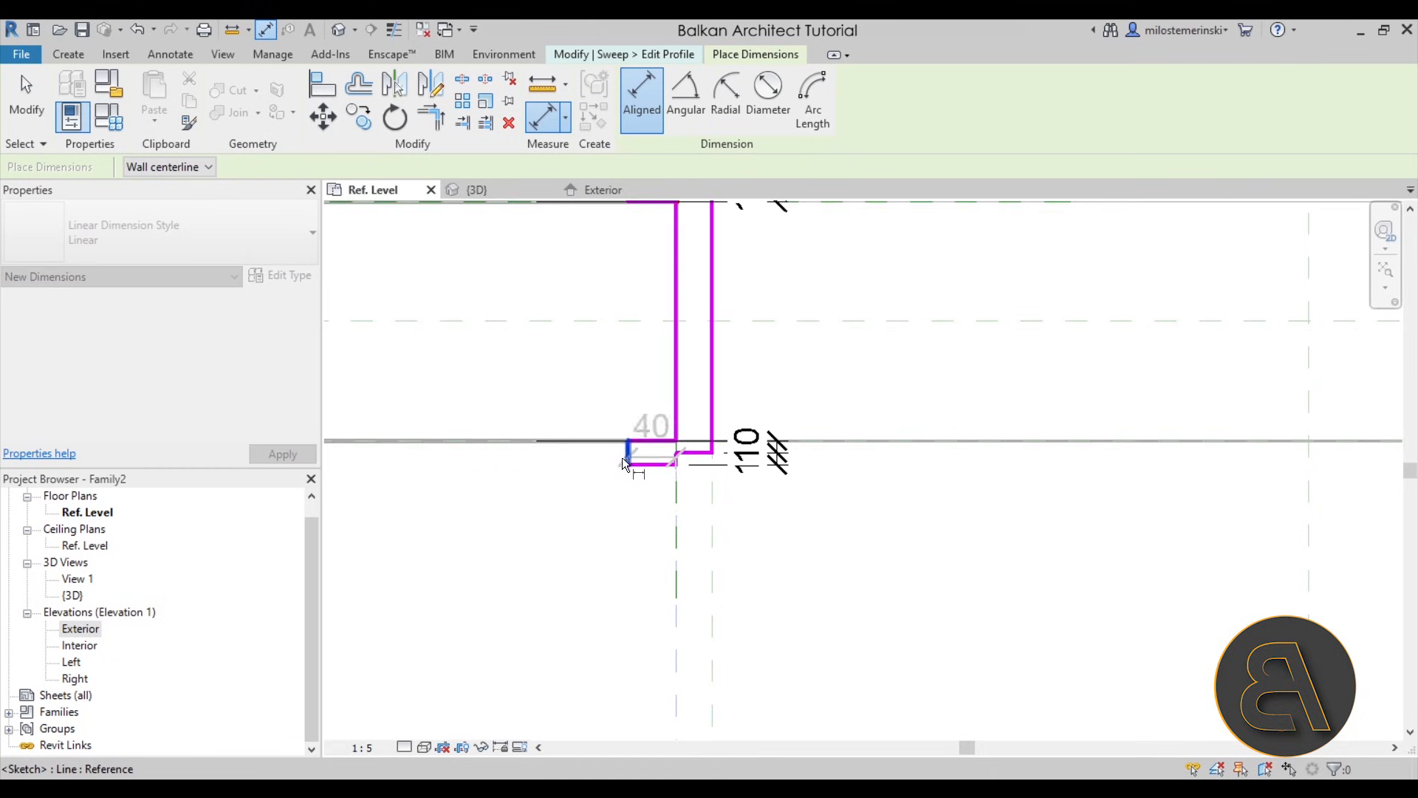
click(622, 458)
scroll(599, 480, down, 2)
click(579, 545)
scroll(655, 606, down, 3)
middle_drag(668, 619, 655, 513)
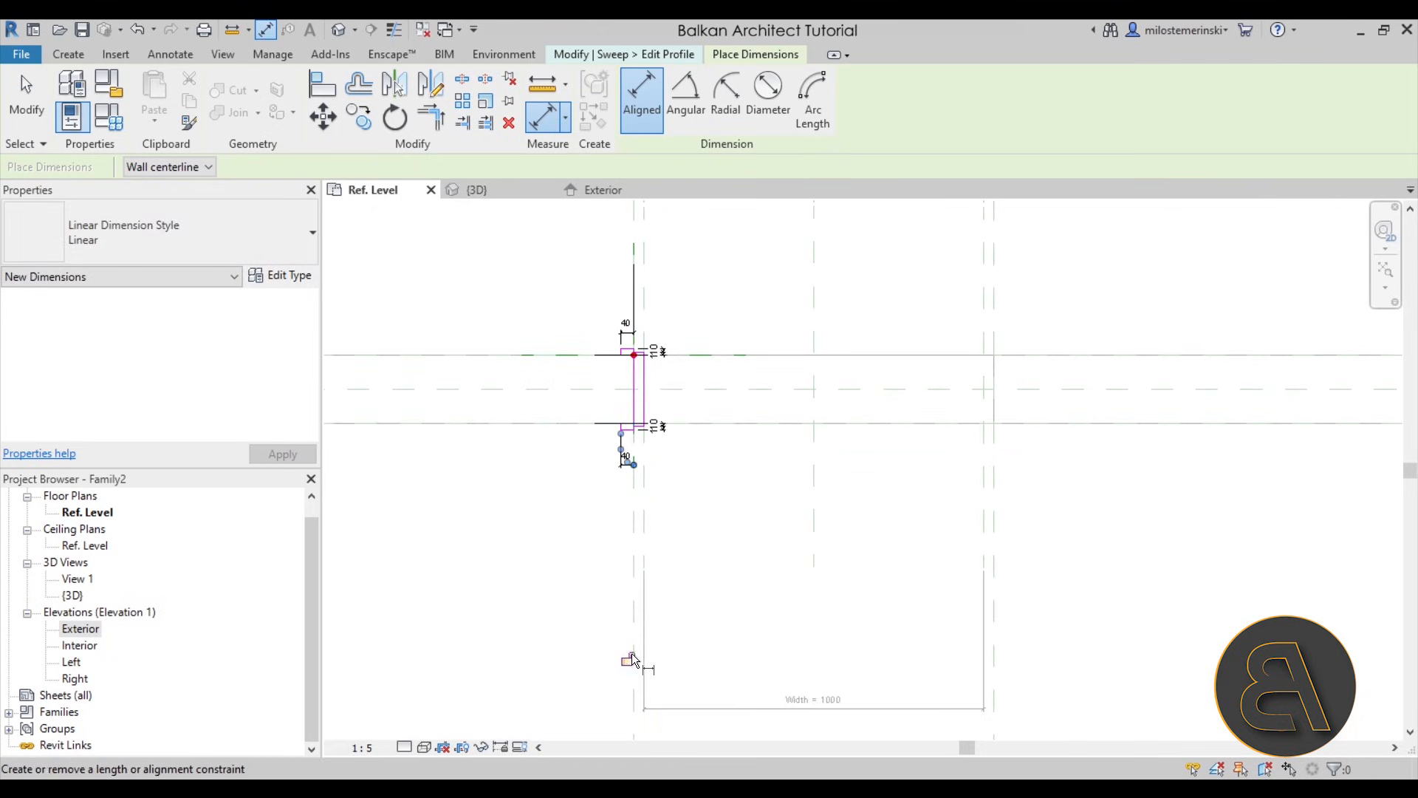
key(Escape)
- Finish the profile and the sweep to create the frame, and dismiss the save reminder without saving
scroll(705, 384, up, 2)
scroll(591, 369, up, 2)
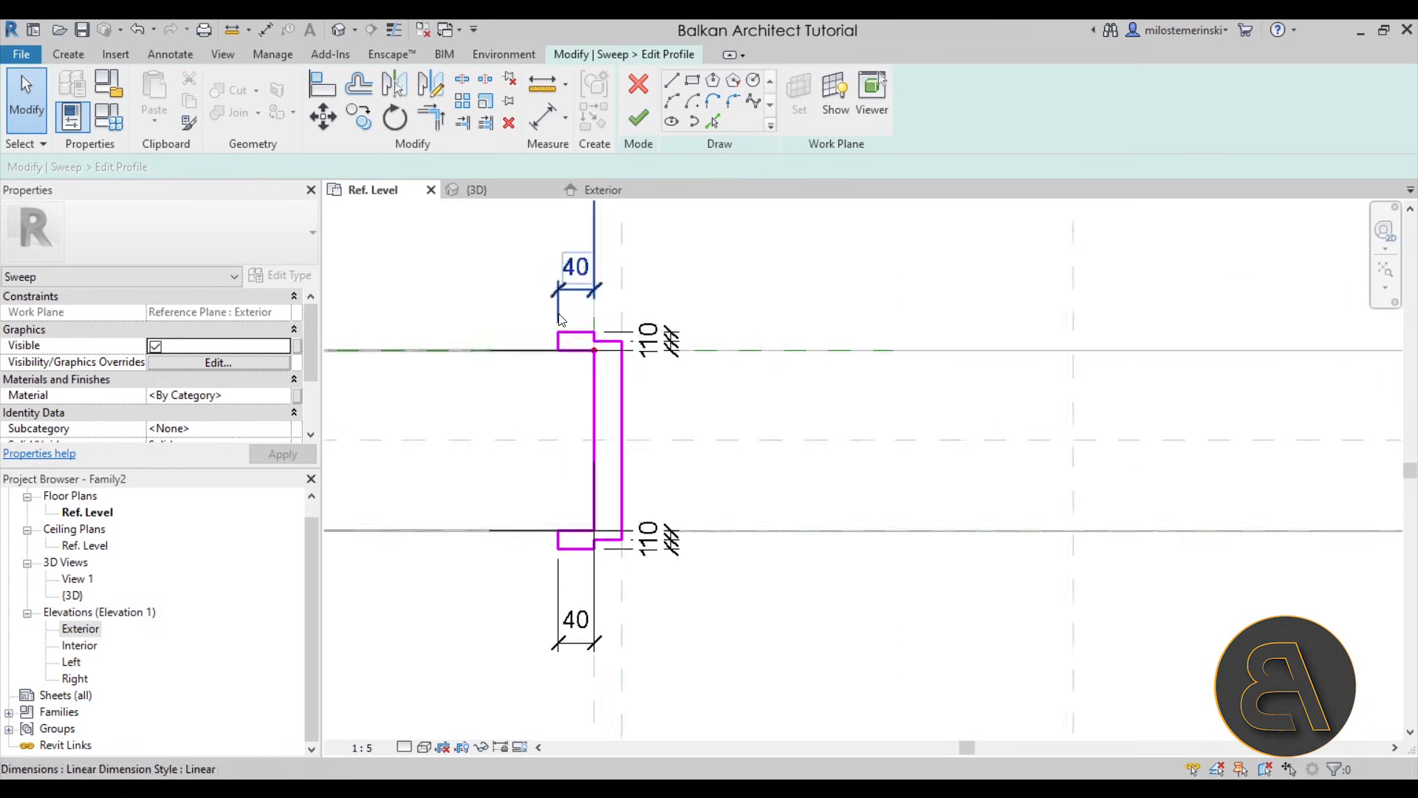
click(626, 122)
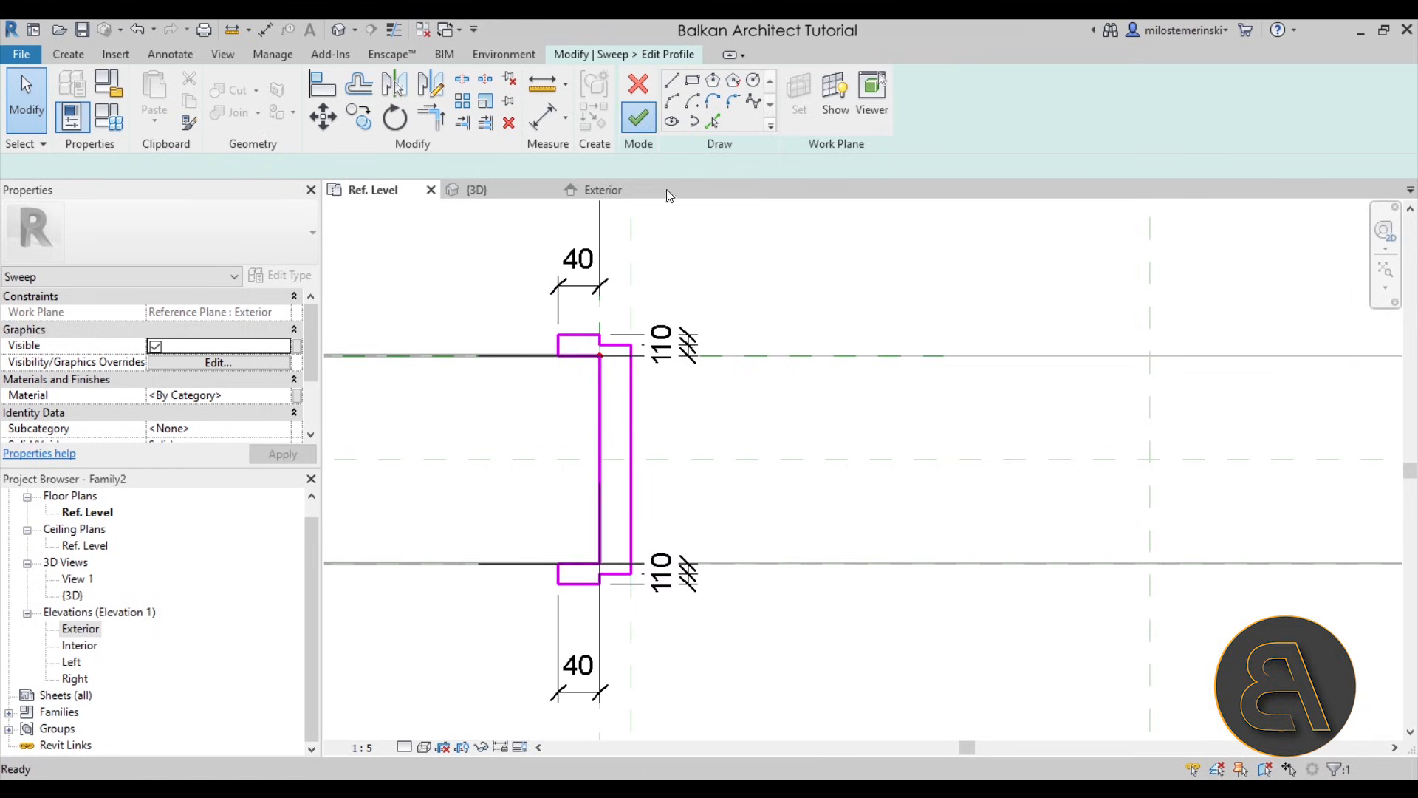
click(637, 115)
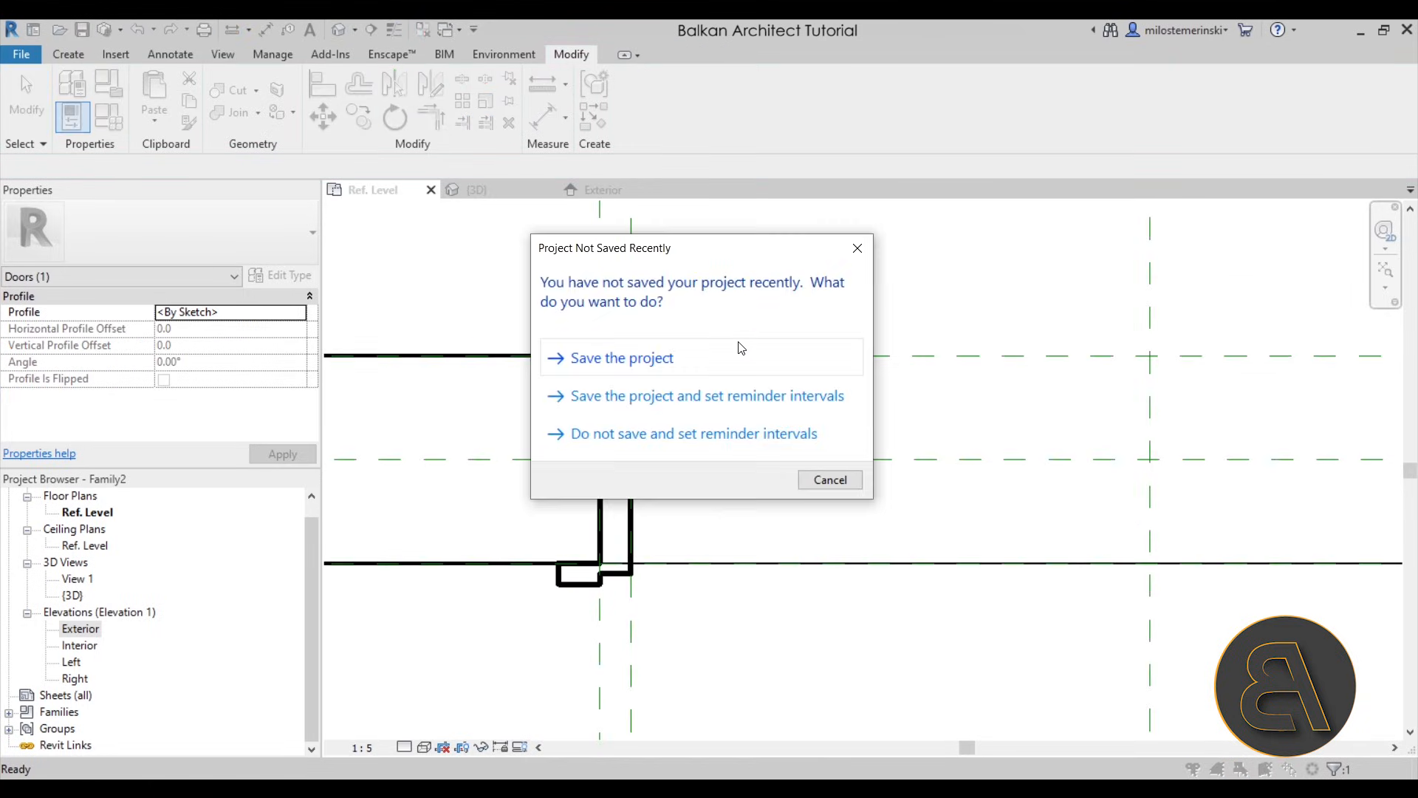
click(830, 480)
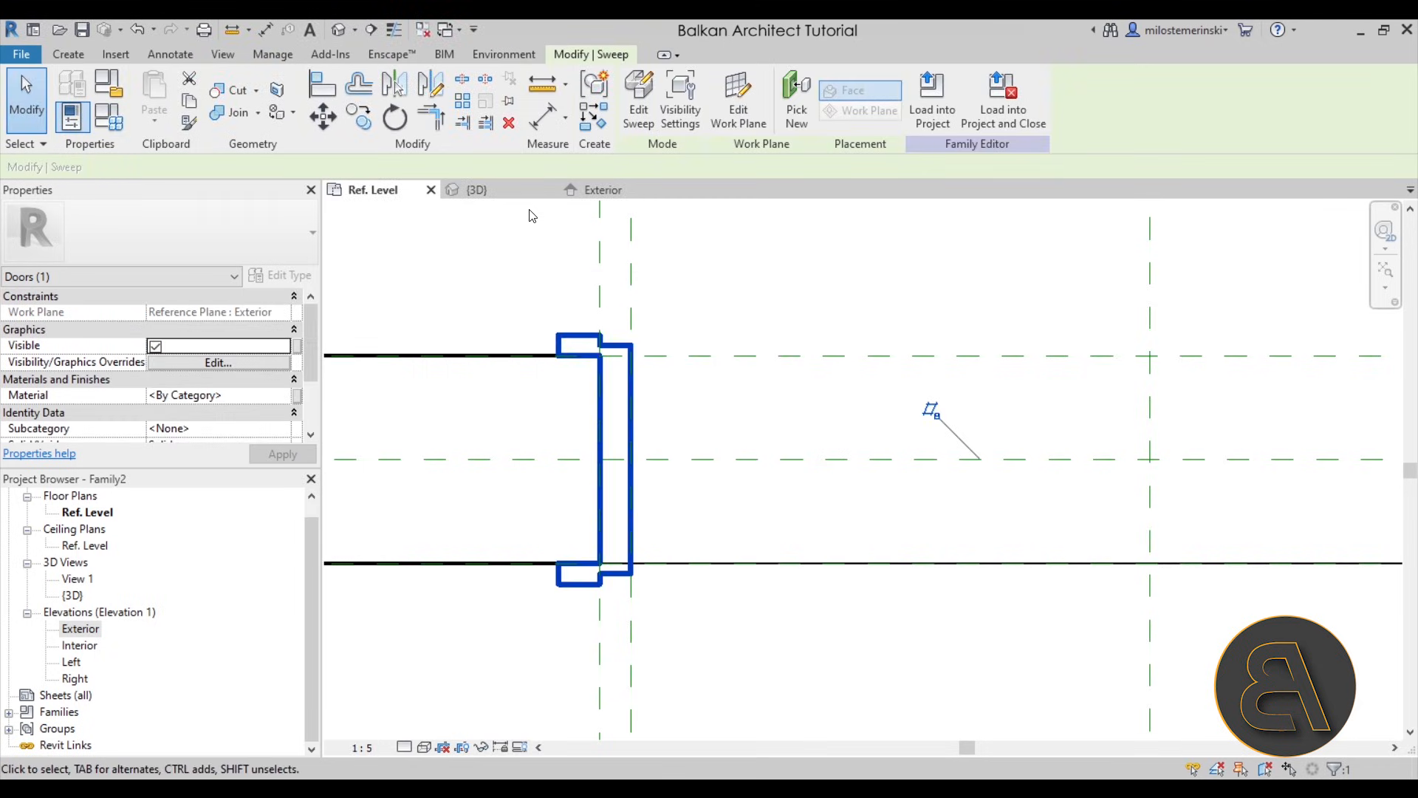
- Set the 3D view's scale to 1:20 and inspect the swept frame around the opening
click(489, 191)
scroll(837, 436, down, 3)
click(889, 464)
shift+middle_drag(882, 471, 747, 379)
scroll(669, 555, up, 5)
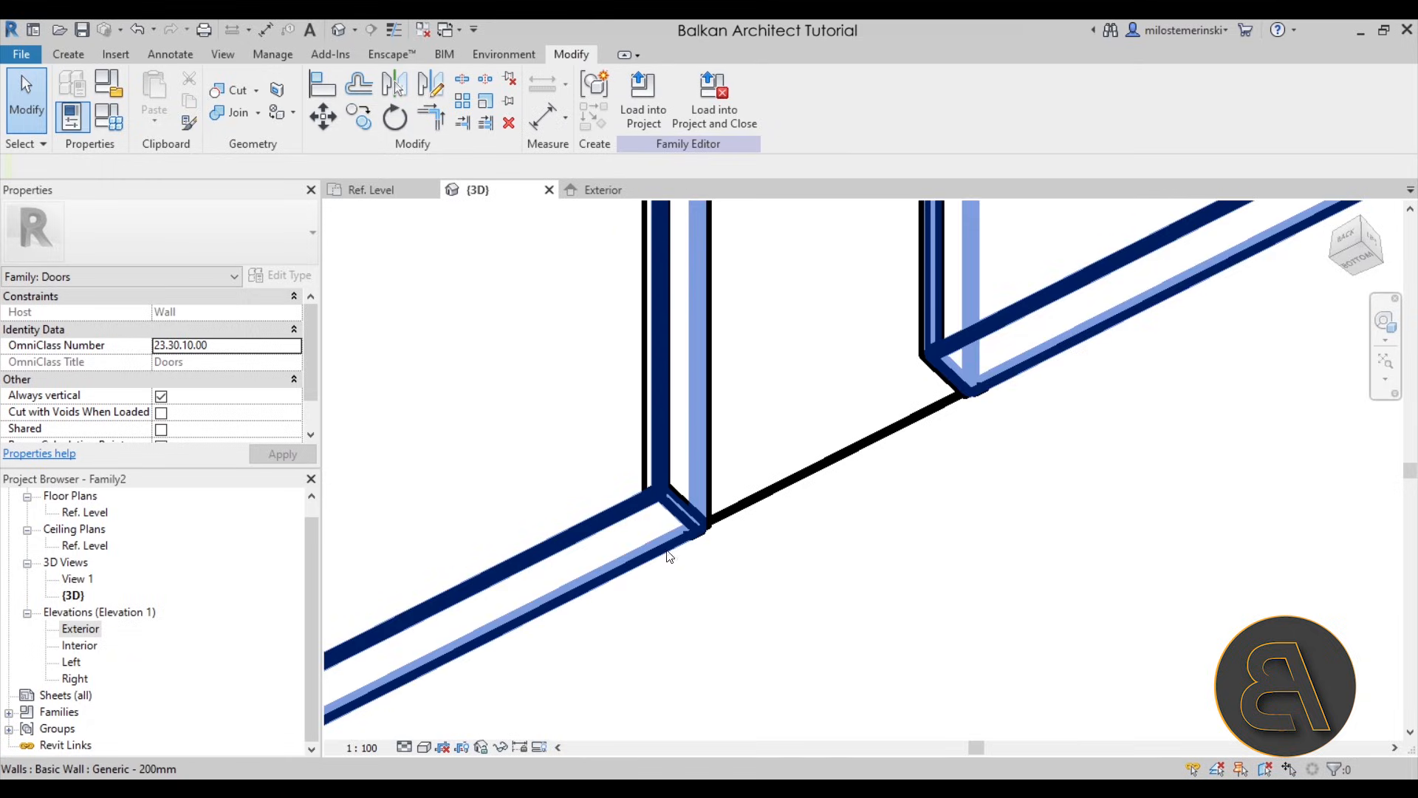
click(361, 748)
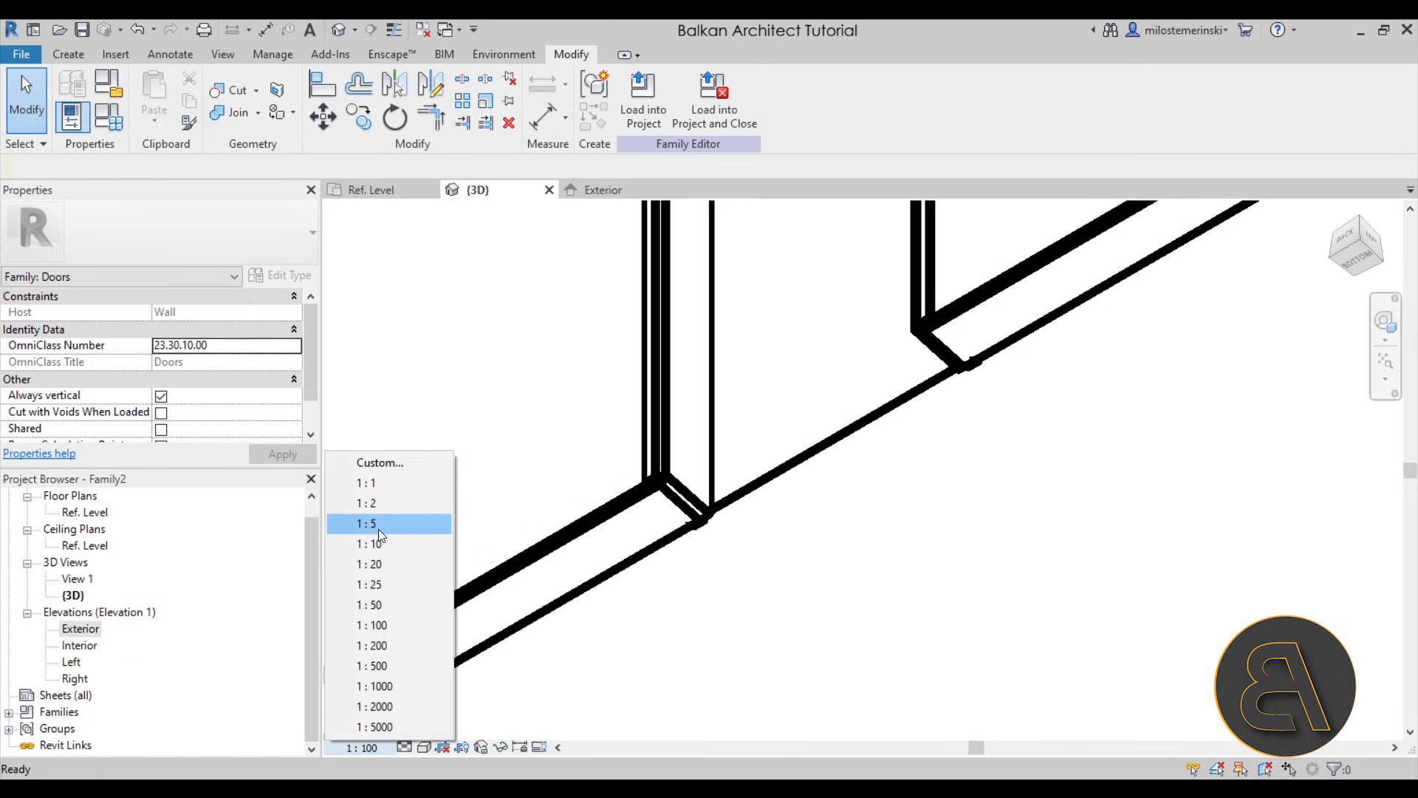
click(369, 564)
shift+middle_drag(823, 586, 543, 387)
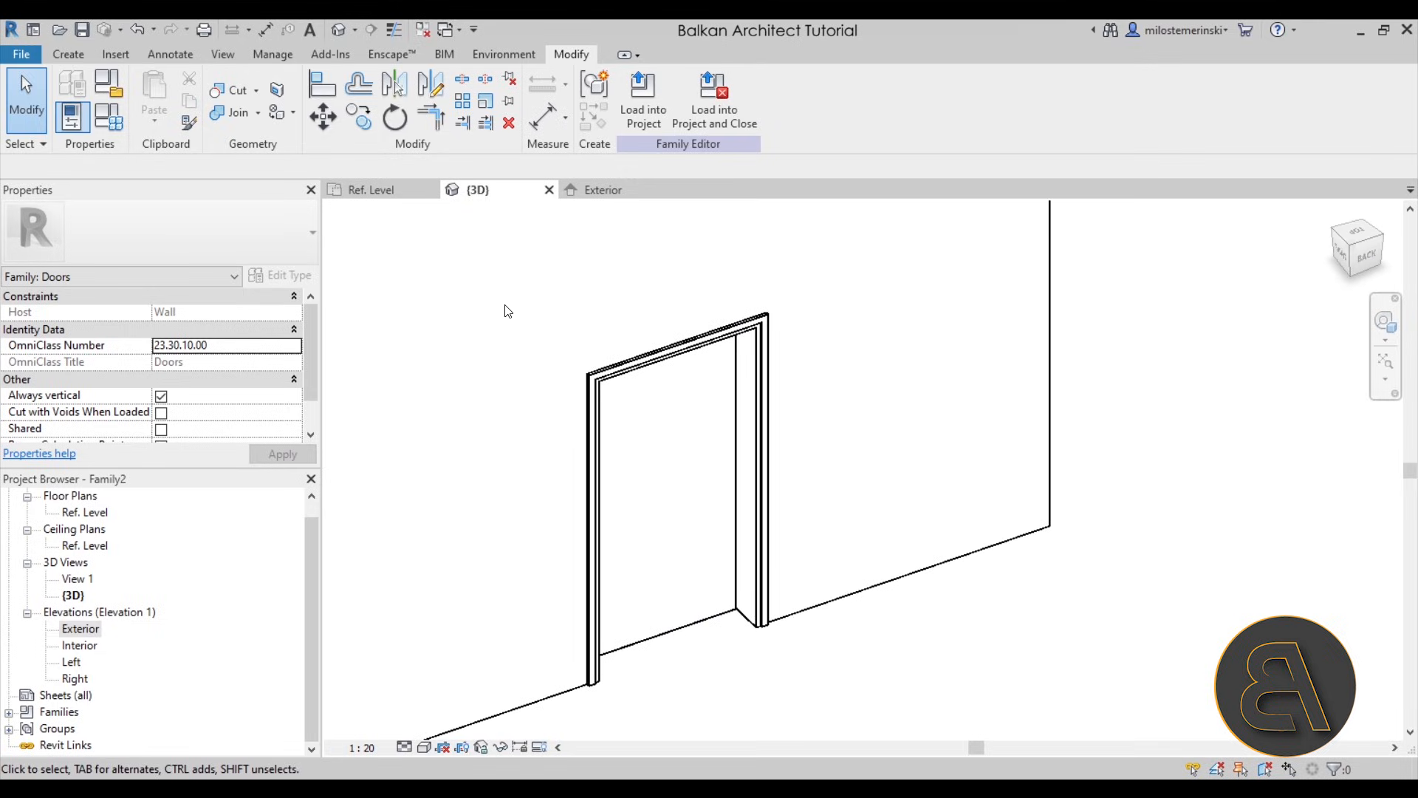
- Examine the frame's fit with the reference planes and dimensions in the Exterior elevation
click(619, 194)
scroll(658, 308, up, 2)
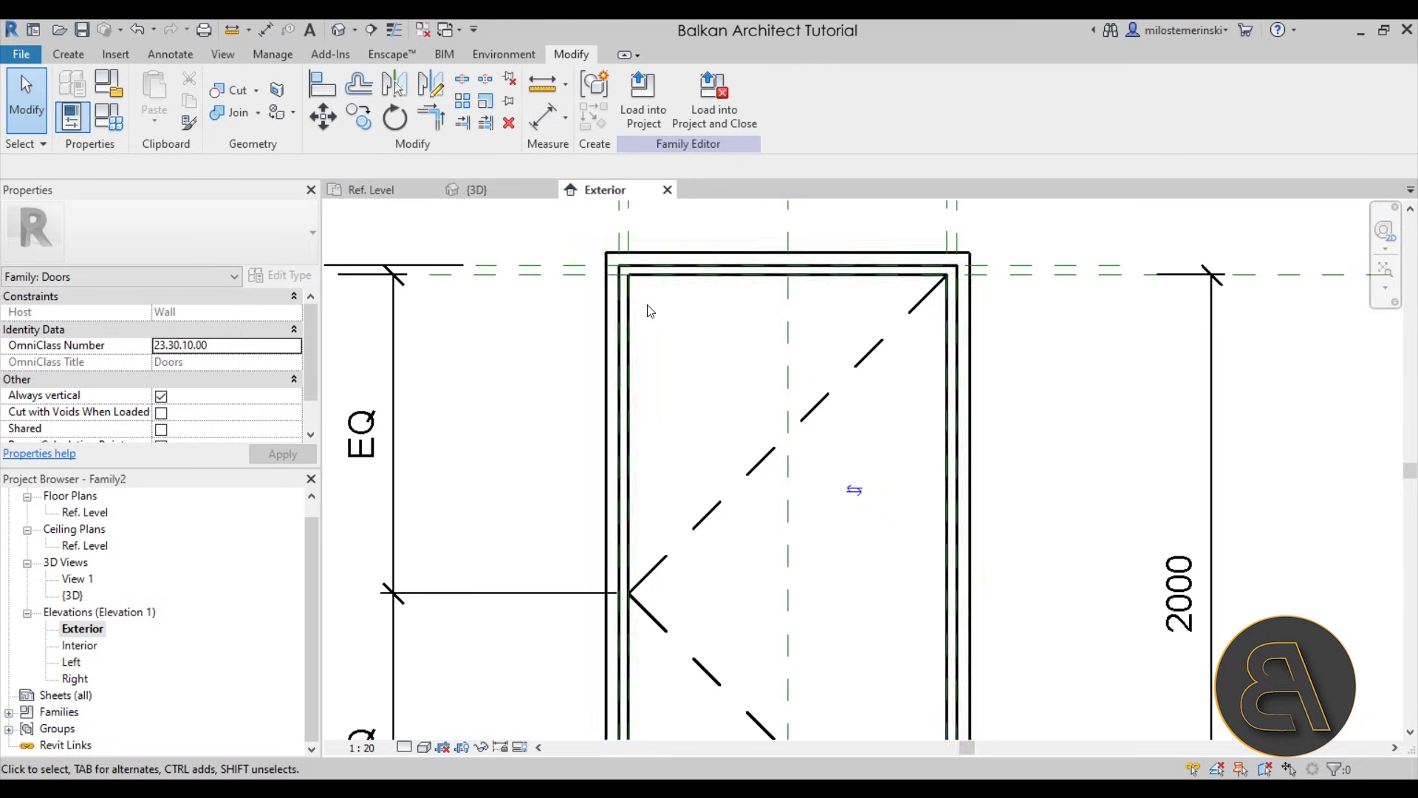
scroll(838, 287, down, 1)
middle_drag(791, 344, 696, 452)
scroll(697, 448, down, 1)
scroll(699, 452, down, 2)
scroll(636, 554, up, 2)
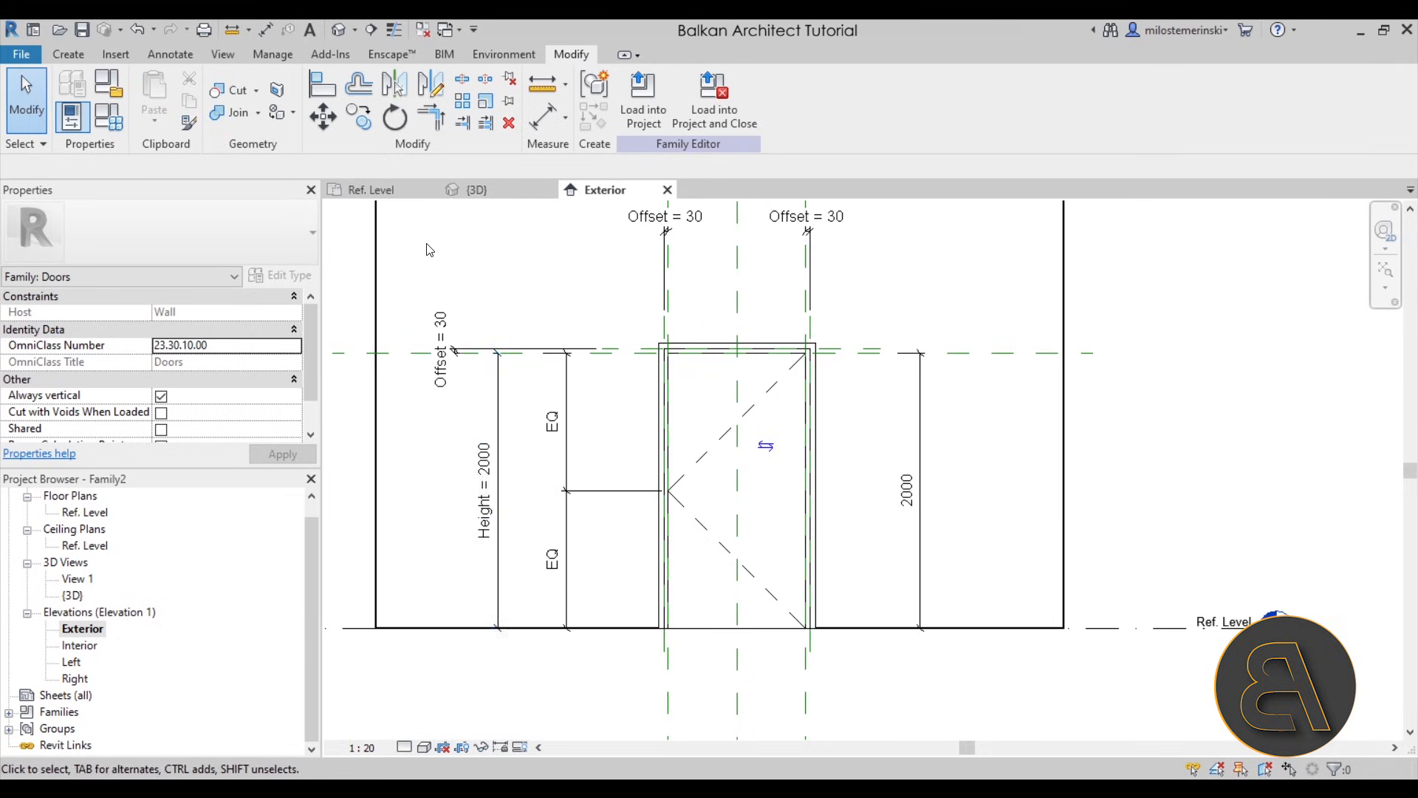
- Examine the frame's plan profile against the wall and the width reference planes in the Ref. Level plan
click(373, 190)
scroll(573, 369, up, 4)
scroll(623, 392, down, 1)
scroll(693, 575, up, 7)
scroll(694, 573, down, 2)
middle_drag(706, 480, 693, 535)
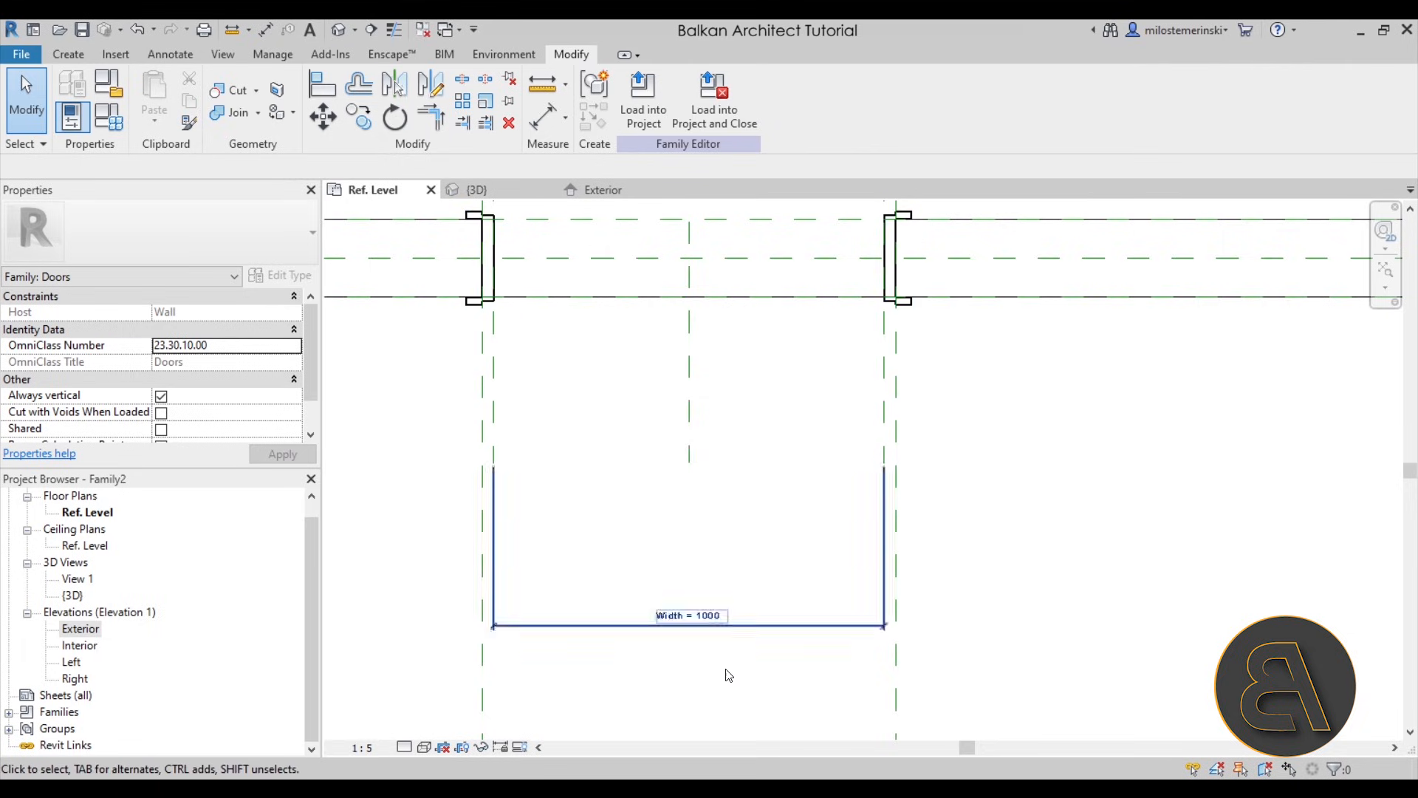
middle_drag(484, 314, 495, 367)
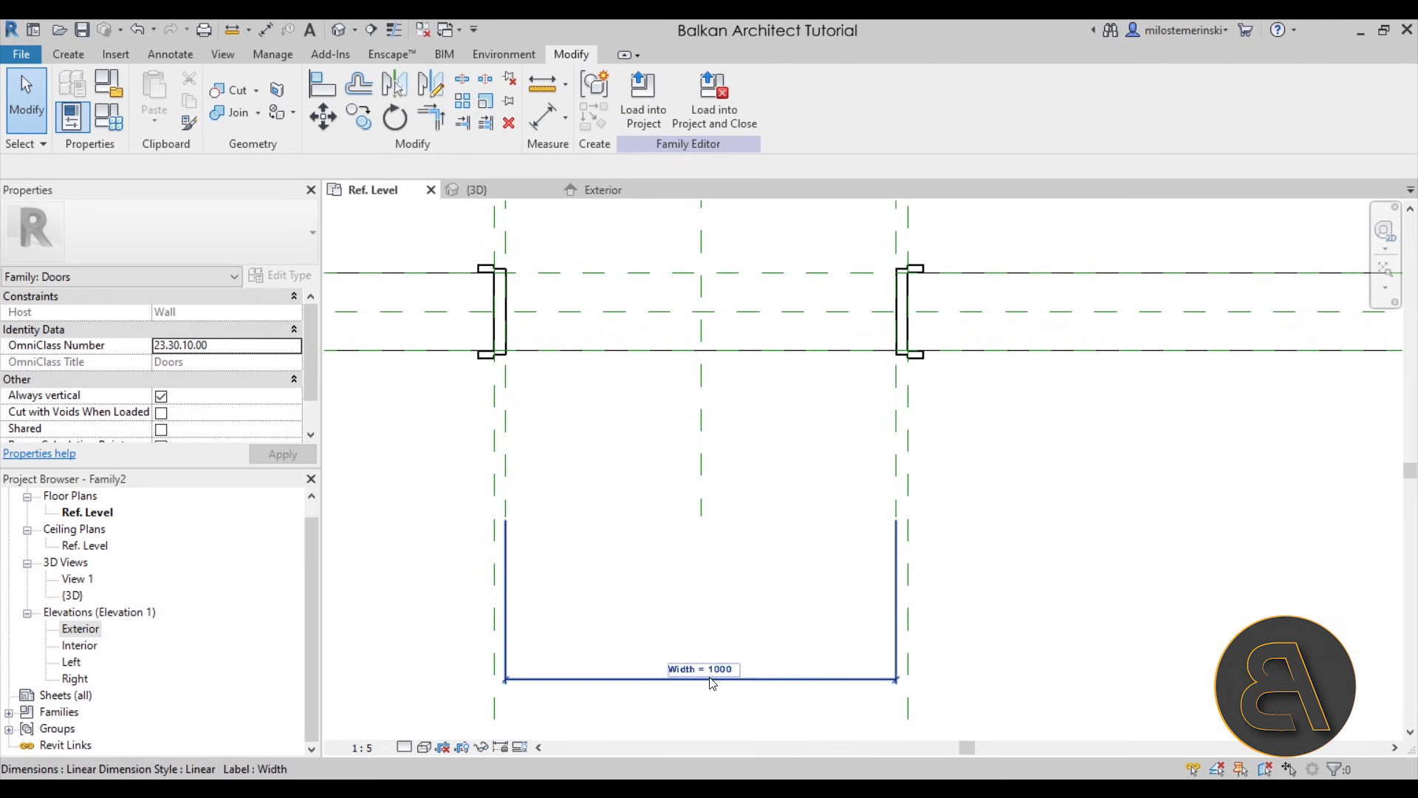
- Change the host wall's type to Generic - 150mm and check how the frame fits the wall faces
scroll(705, 636, down, 2)
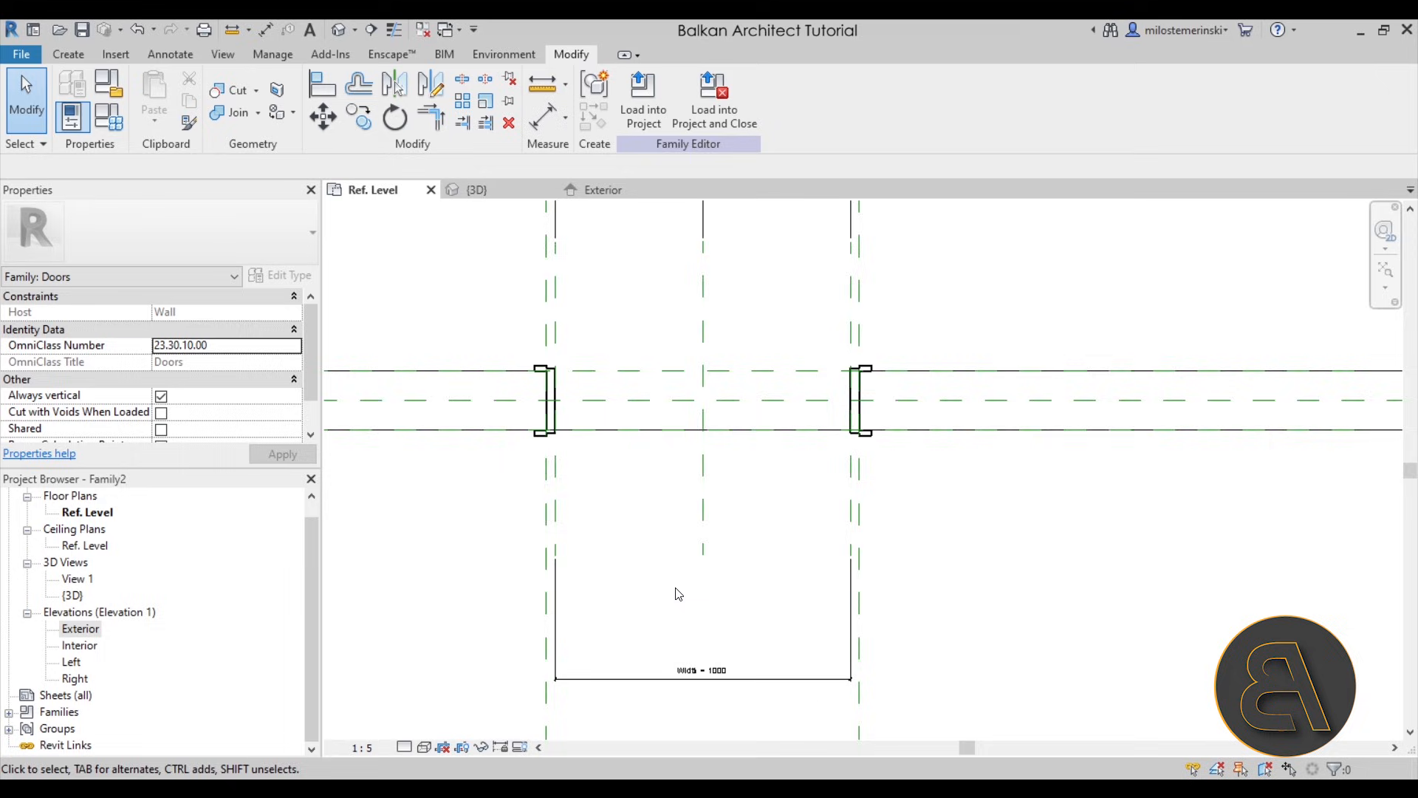
click(483, 436)
scroll(439, 508, down, 2)
middle_drag(443, 507, 666, 484)
scroll(666, 484, down, 1)
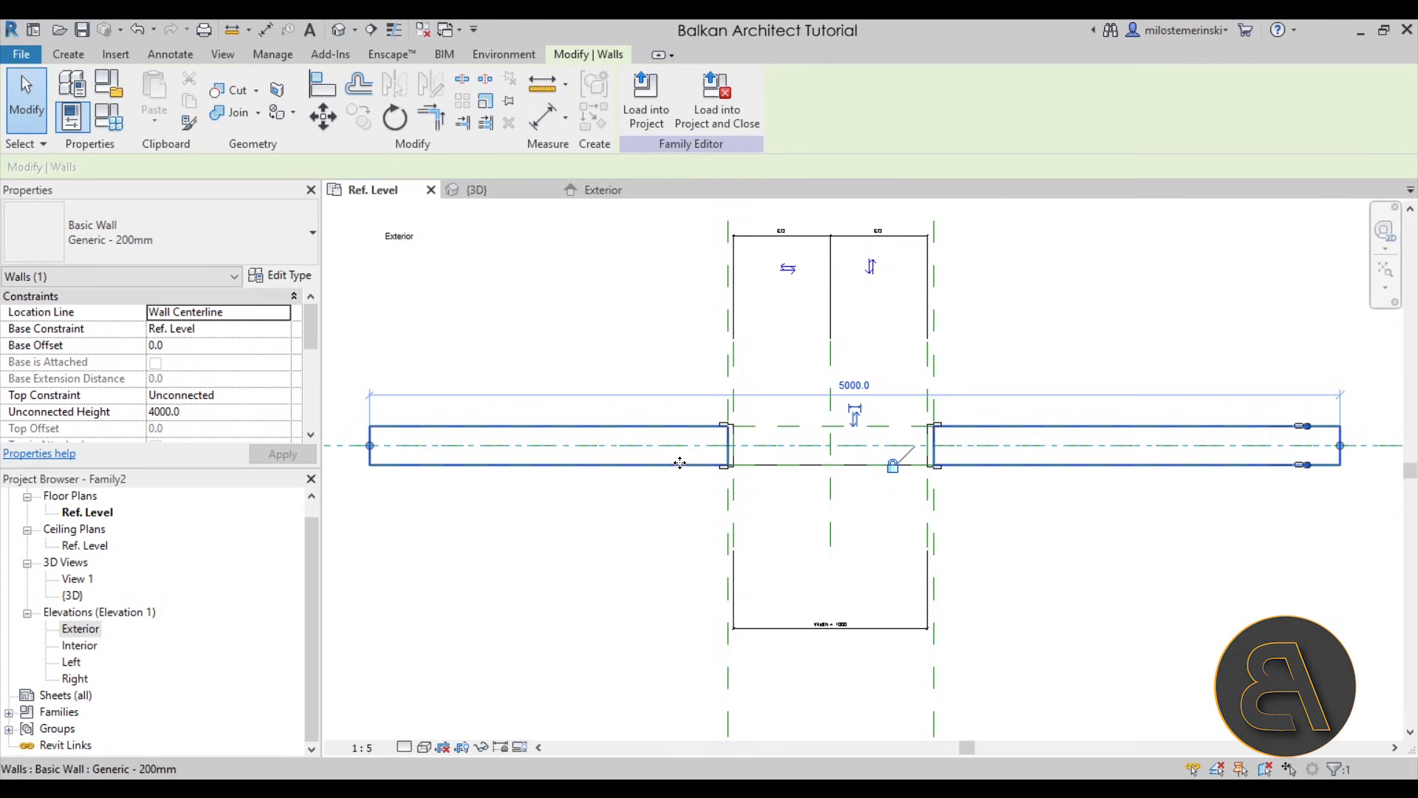
scroll(680, 463, up, 1)
middle_drag(569, 497, 668, 500)
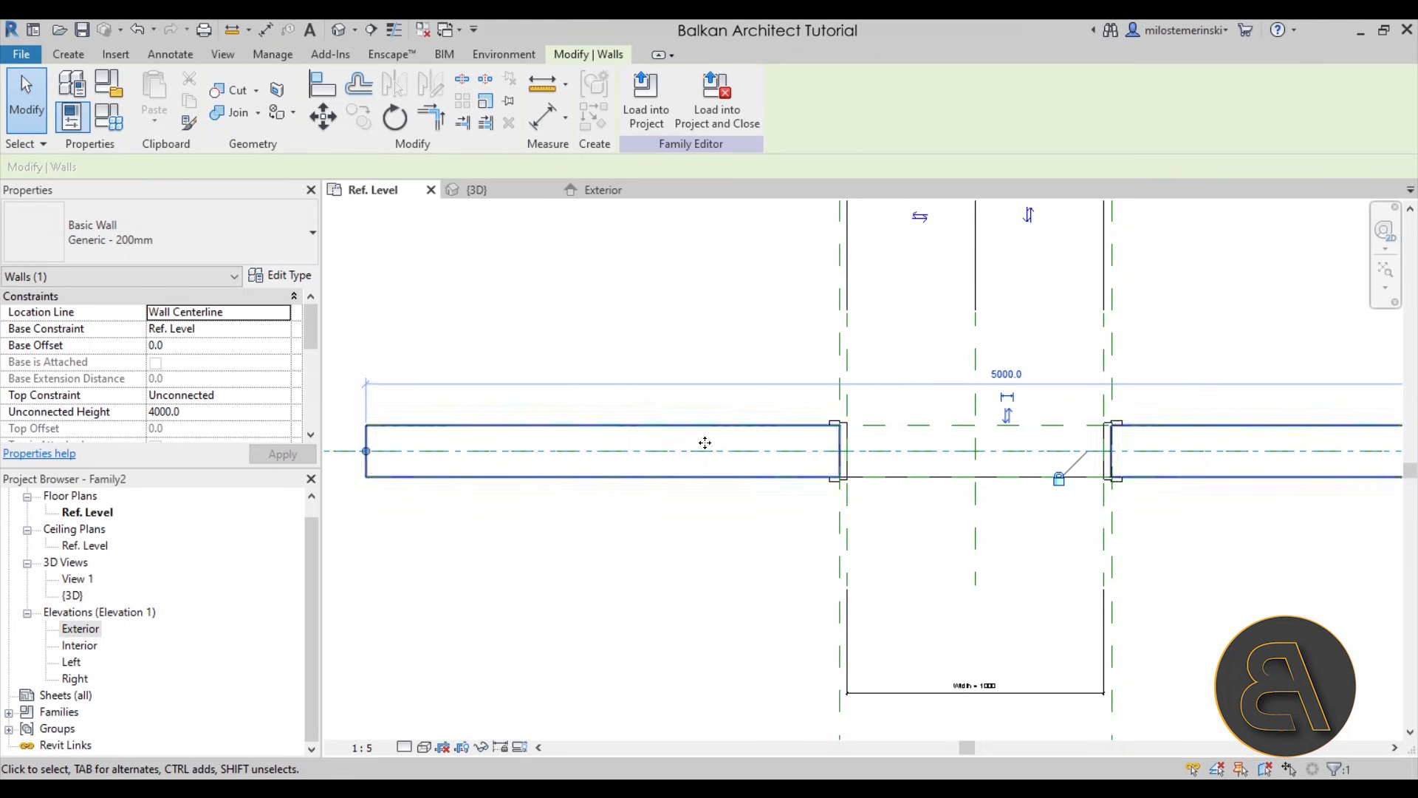
click(130, 241)
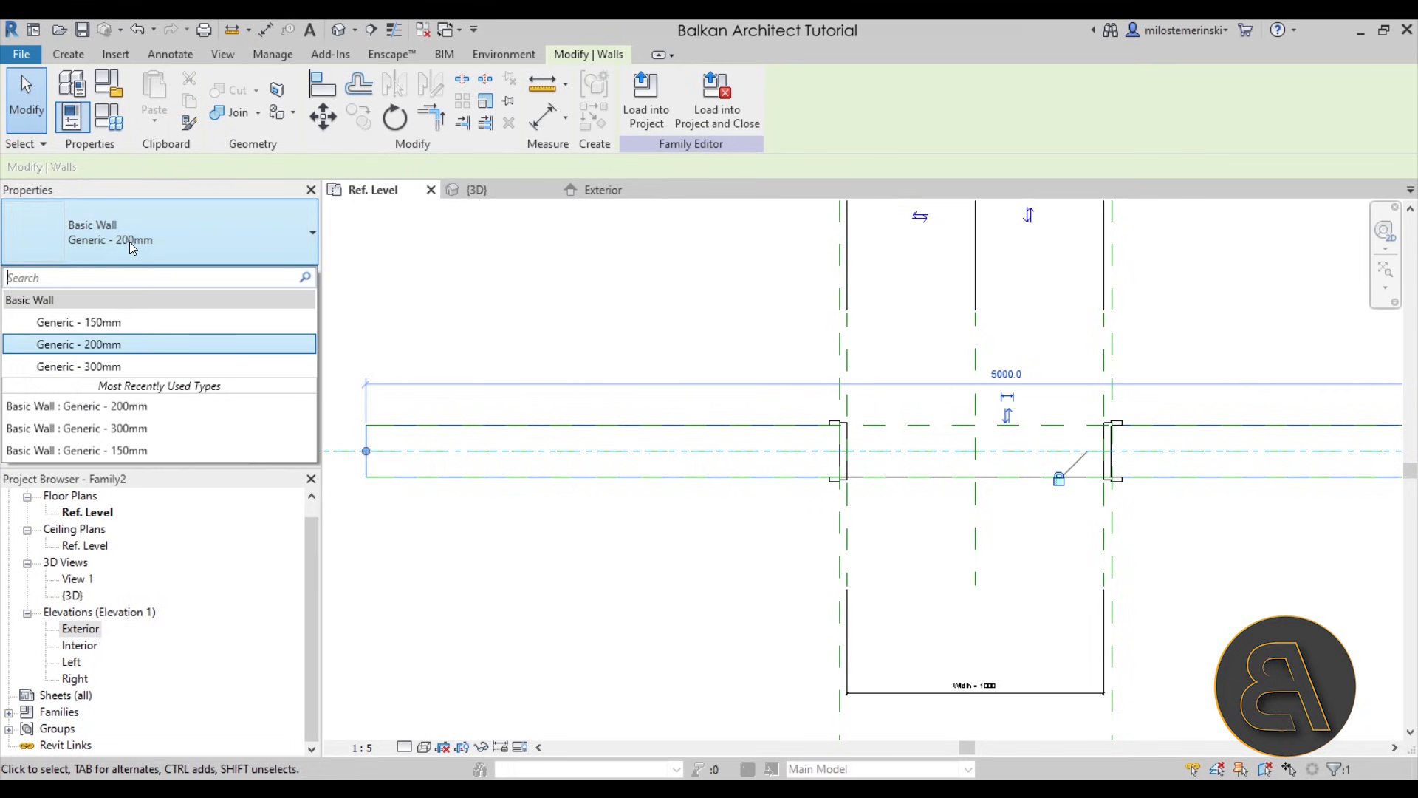
click(111, 323)
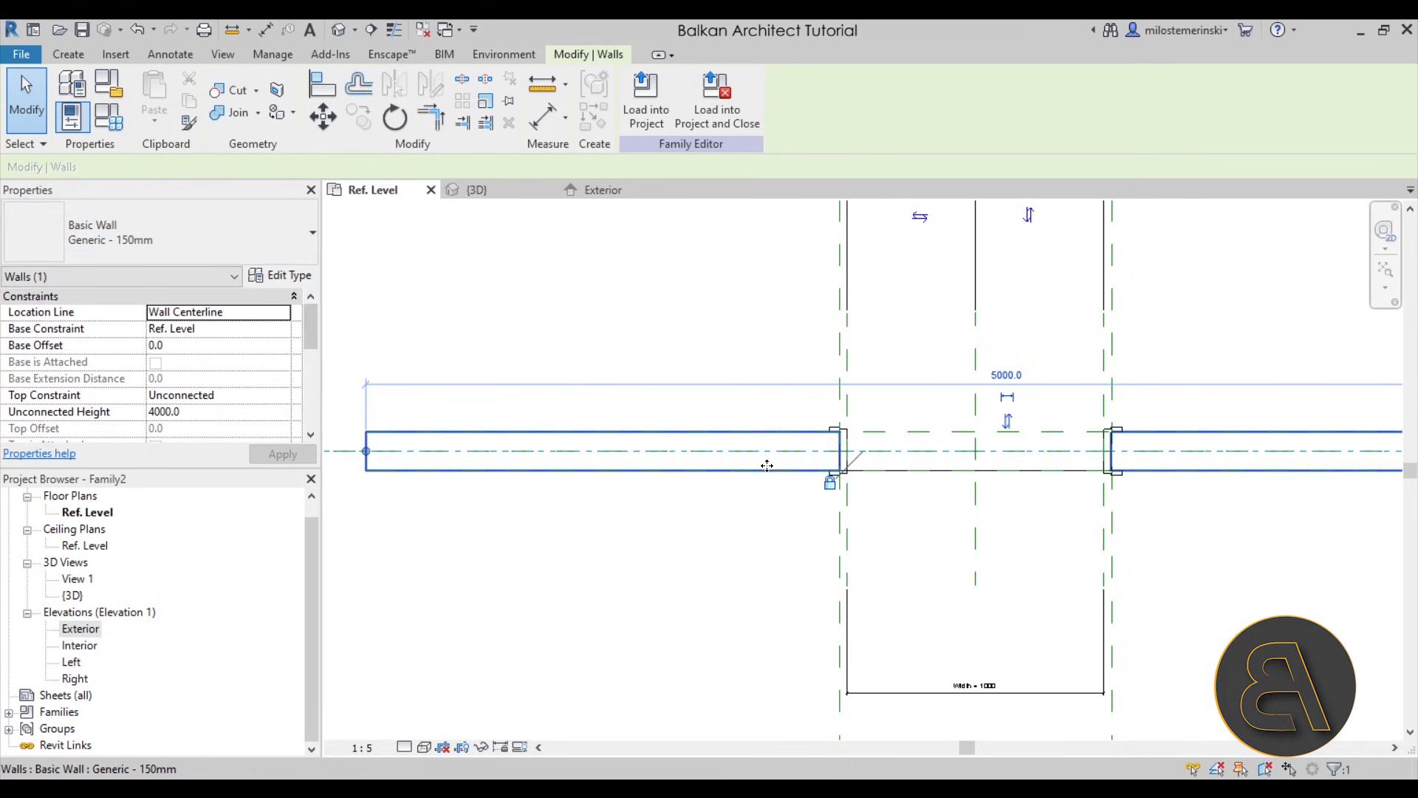
scroll(859, 399, up, 3)
scroll(858, 395, down, 3)
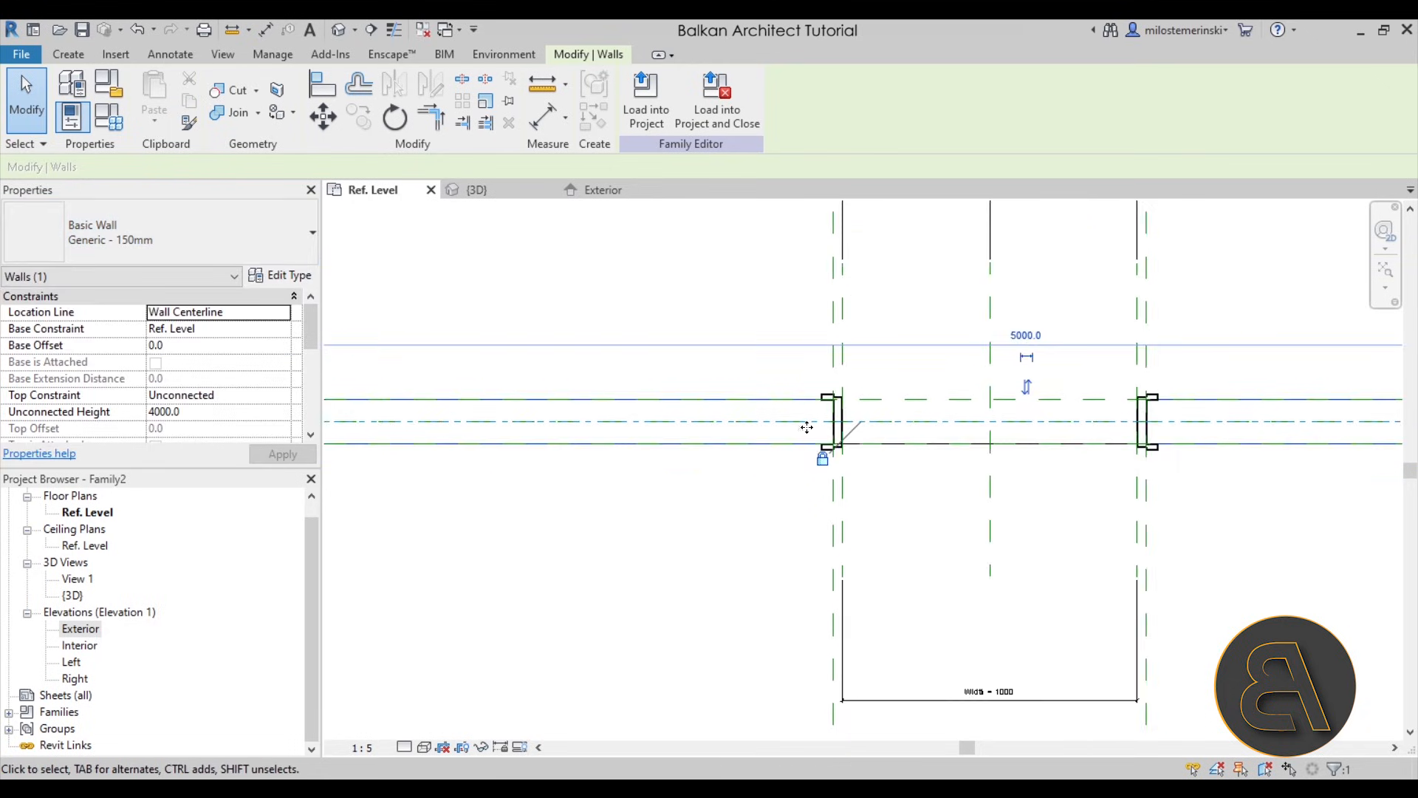
- Change the host wall's type to Generic - 300mm and check the frame at the opening's edge
click(232, 222)
click(104, 367)
scroll(849, 451, up, 3)
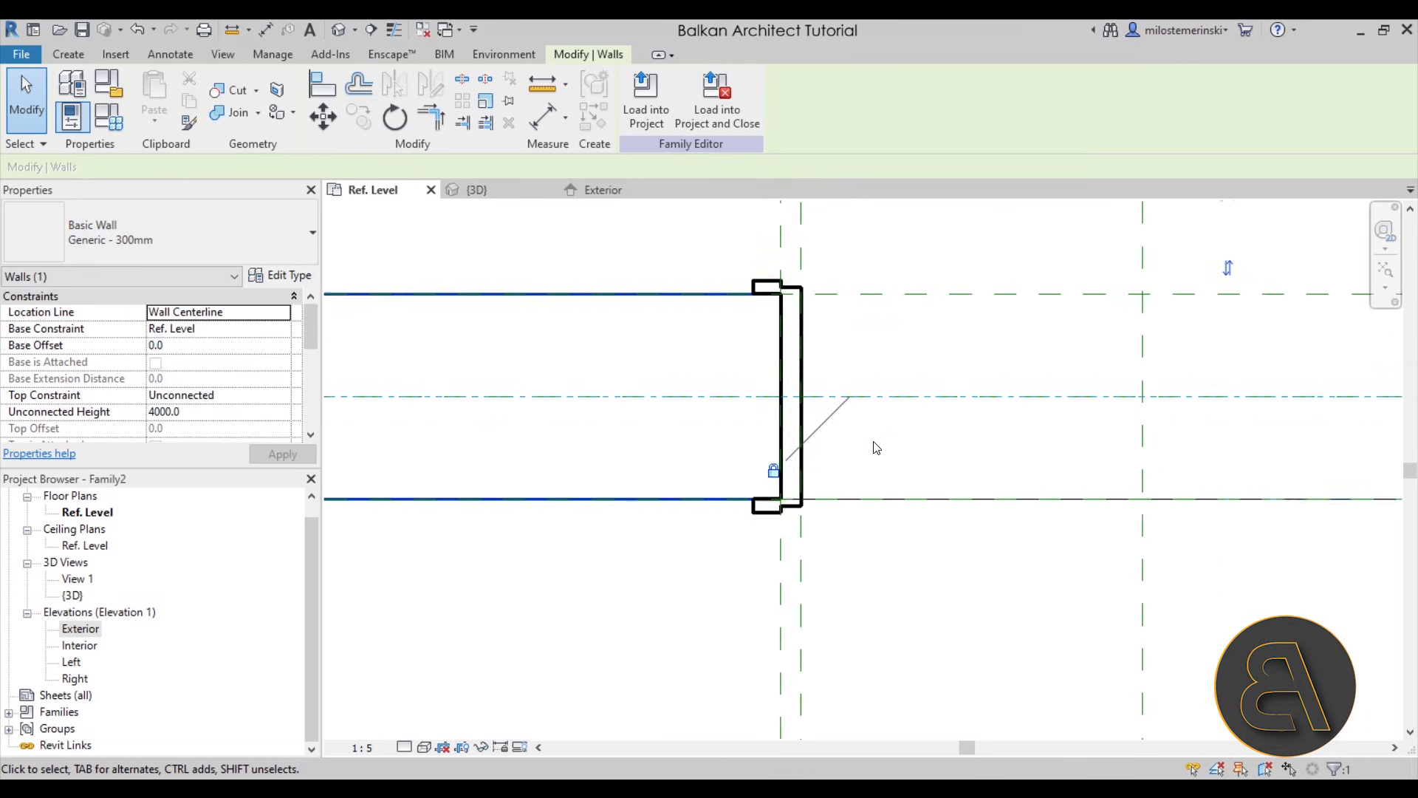
scroll(671, 471, down, 2)
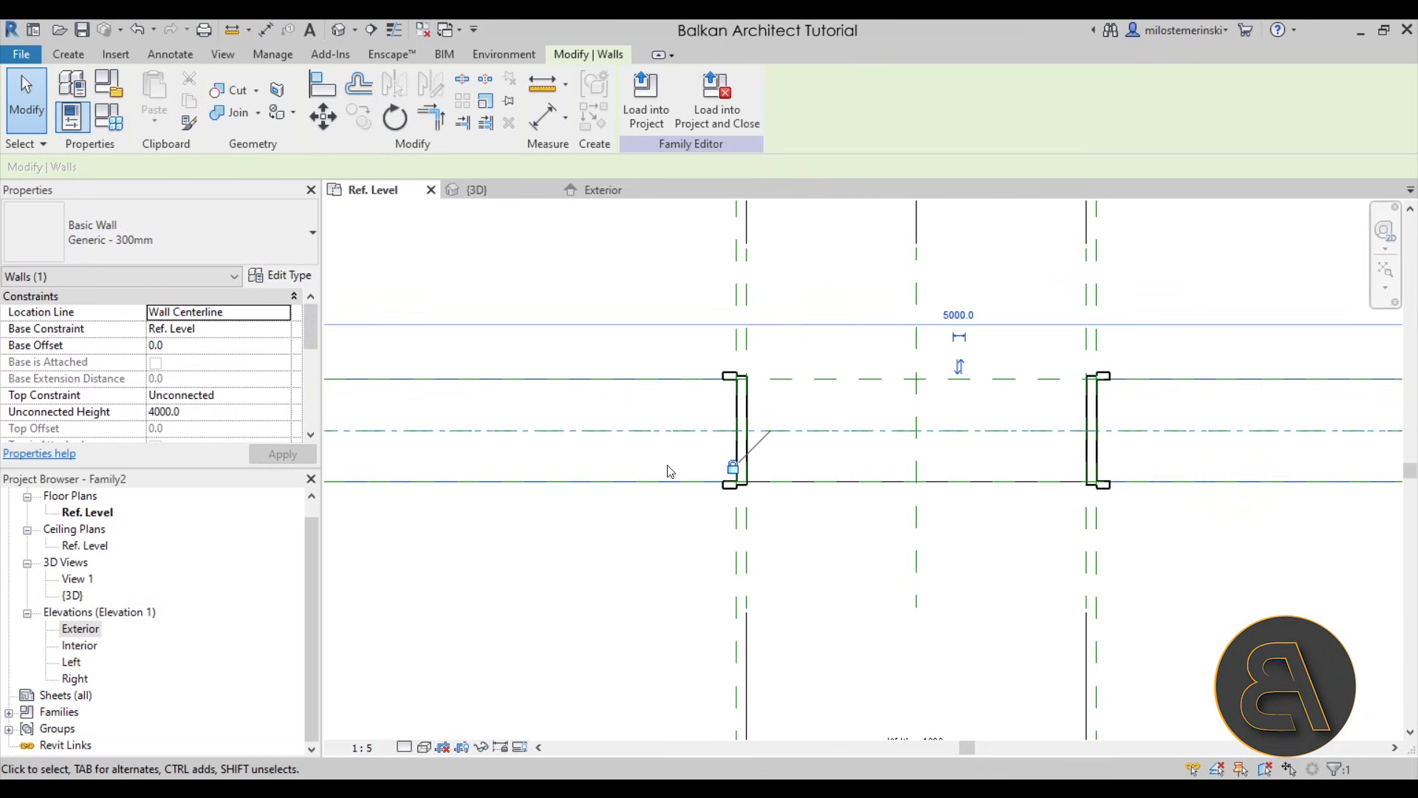
- Restore the host wall's type to Generic - 200mm and inspect the frame in the 3D view
click(183, 222)
click(108, 345)
click(476, 304)
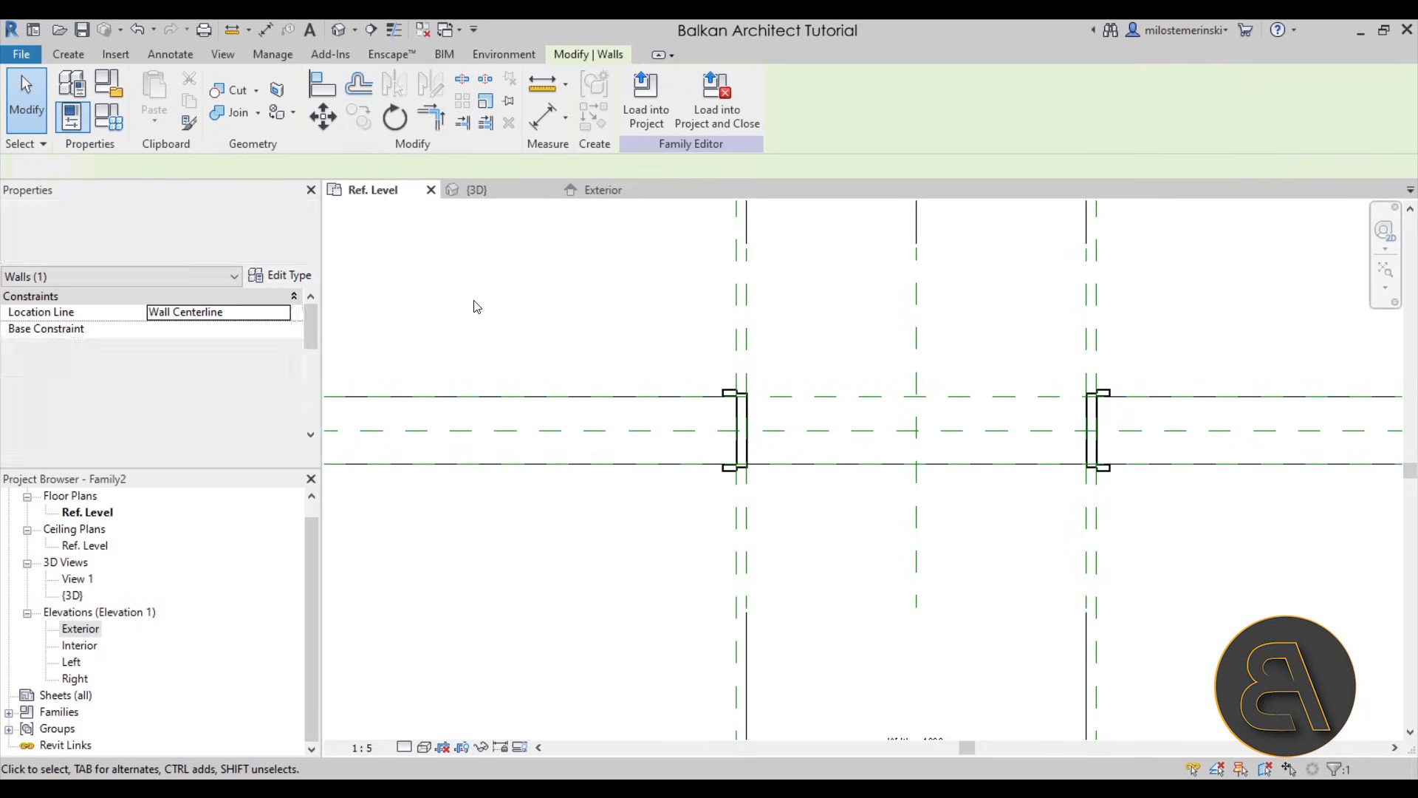
click(484, 191)
shift+middle_drag(717, 451, 730, 486)
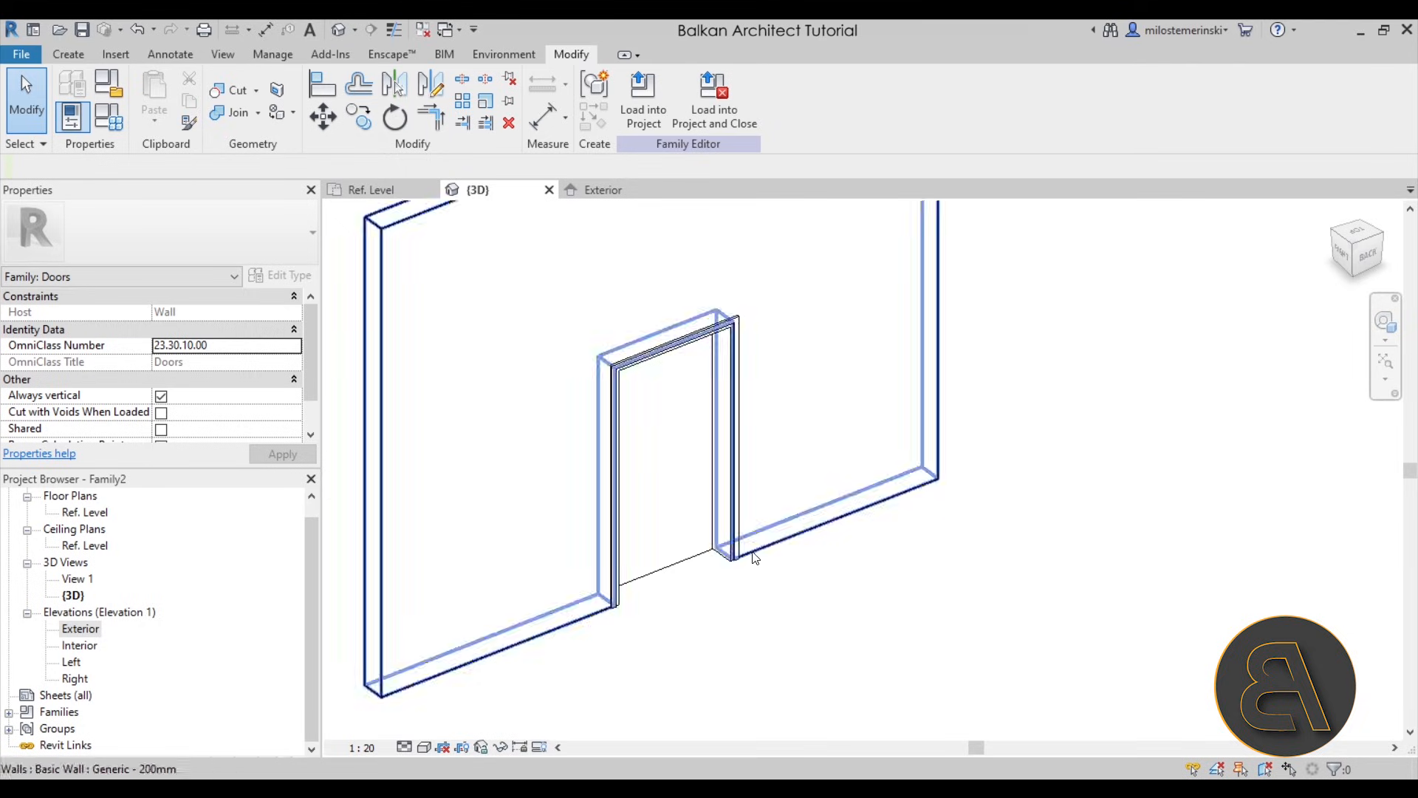
middle_drag(757, 582, 756, 573)
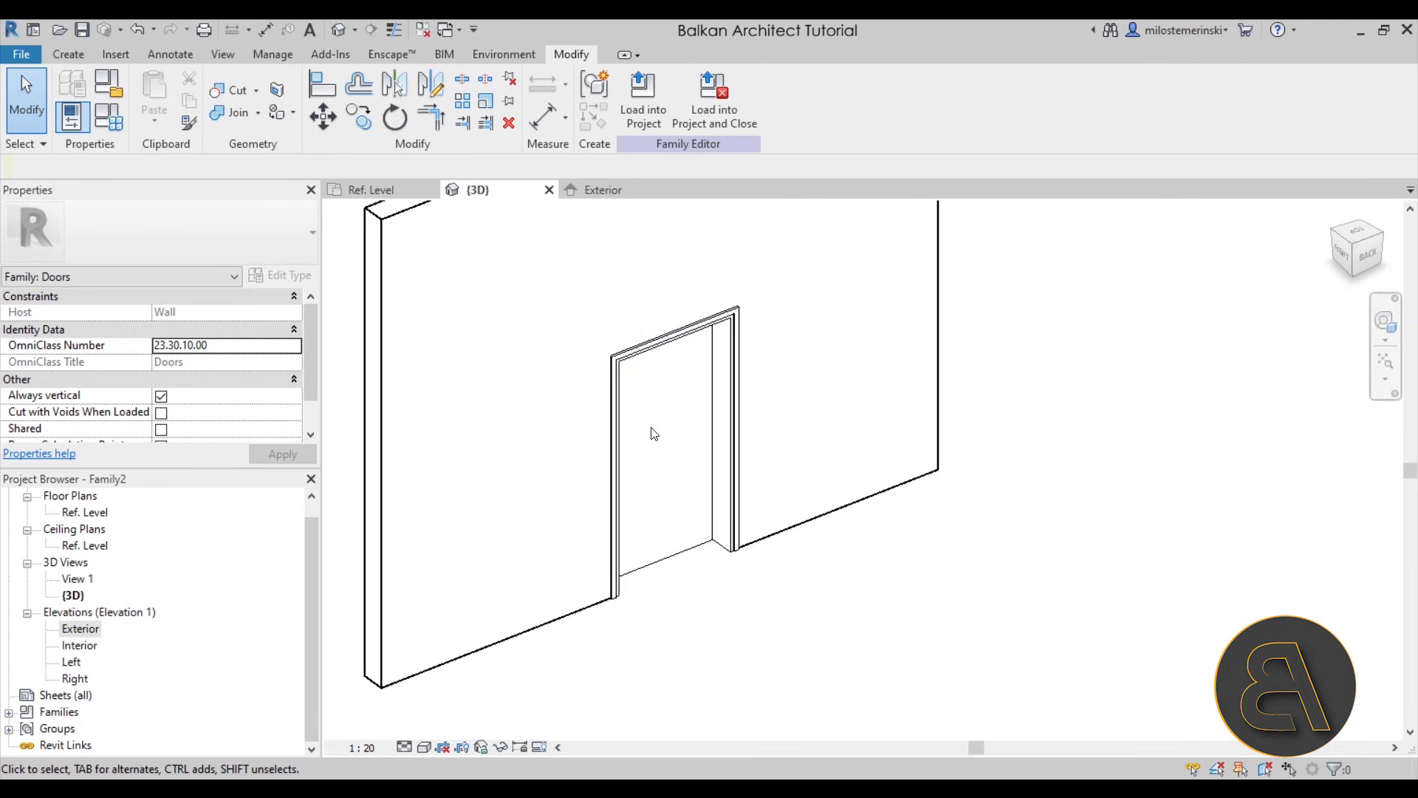
middle_drag(648, 495, 648, 486)
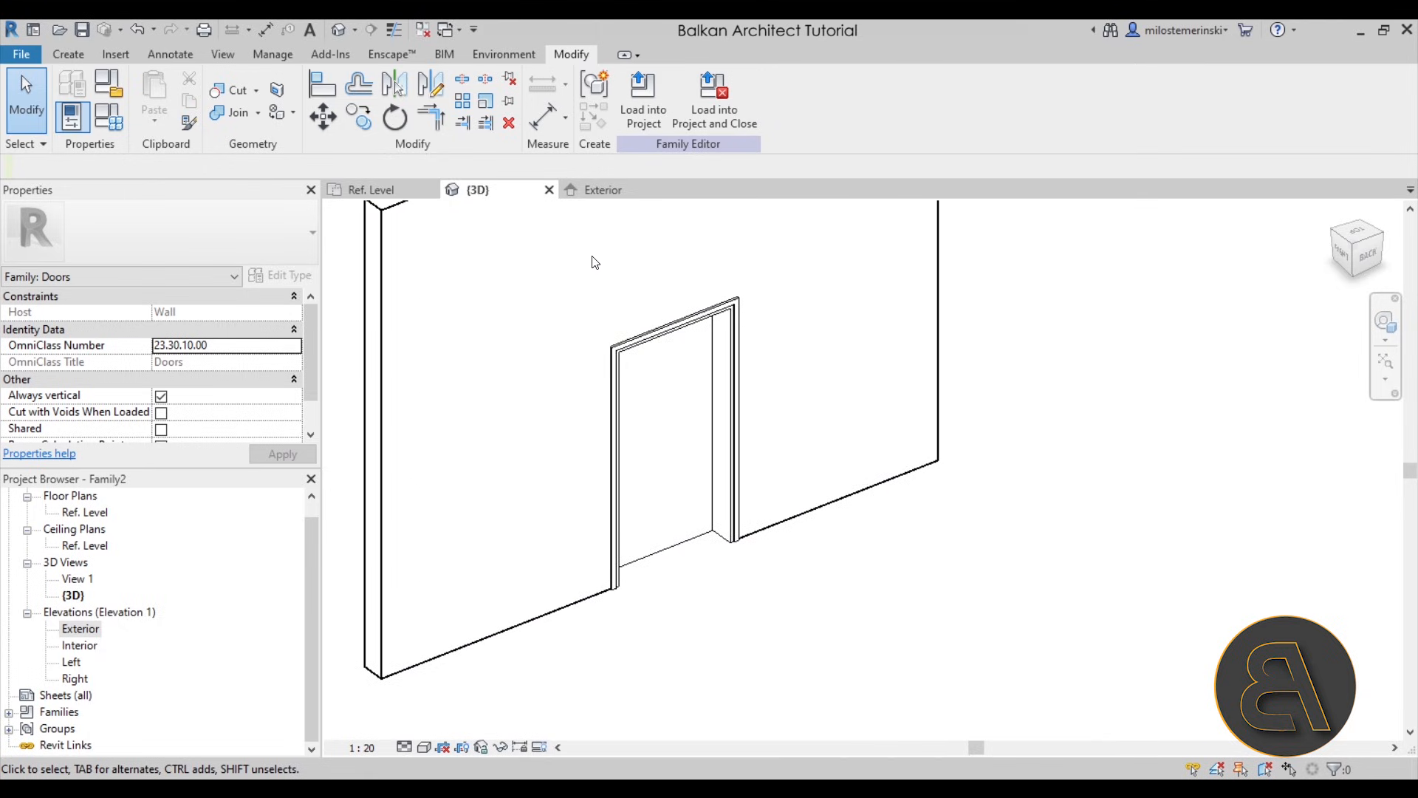
- Start a solid extrusion in the Exterior elevation and sketch a 1000 by 2000 mm rectangle filling the door opening inside the frame
click(603, 190)
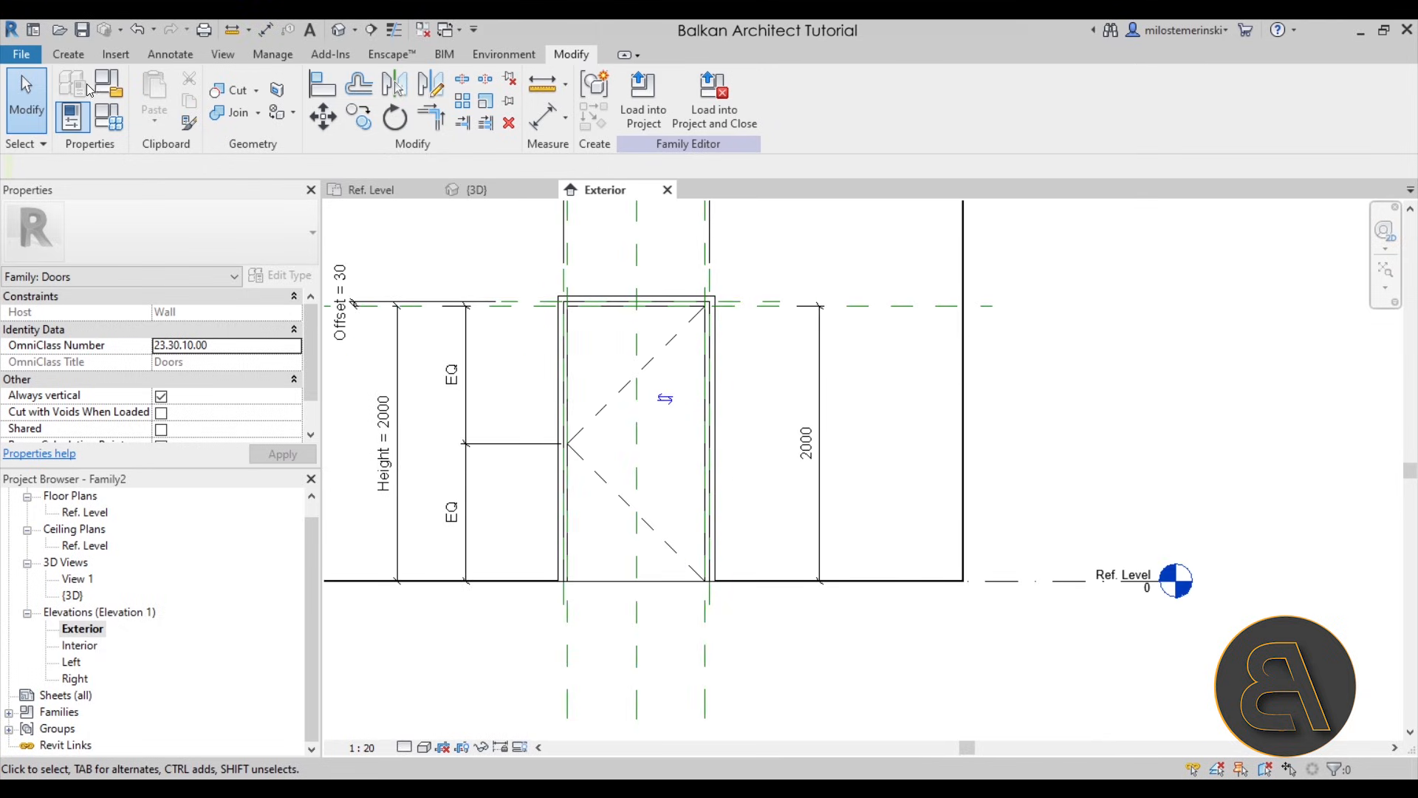
click(68, 54)
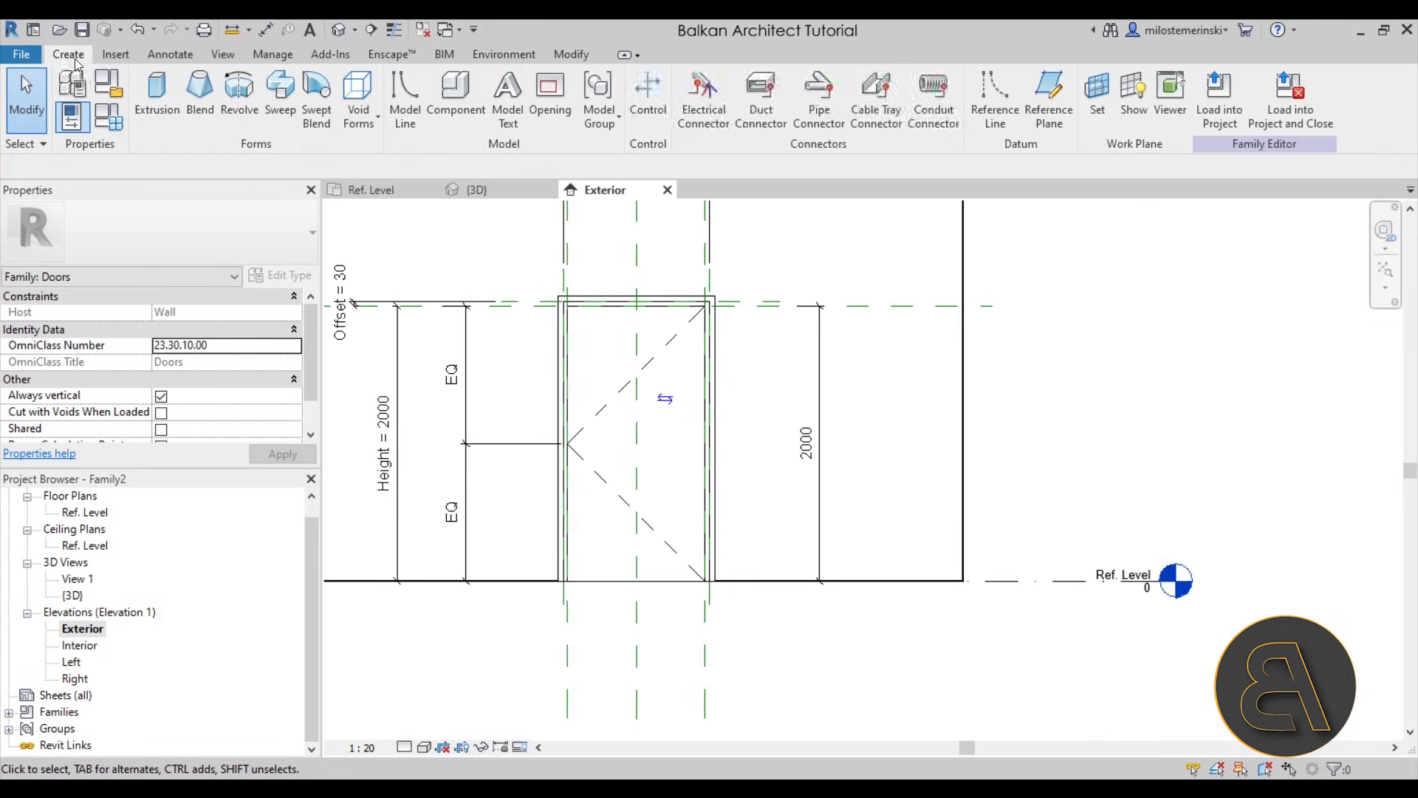
click(160, 121)
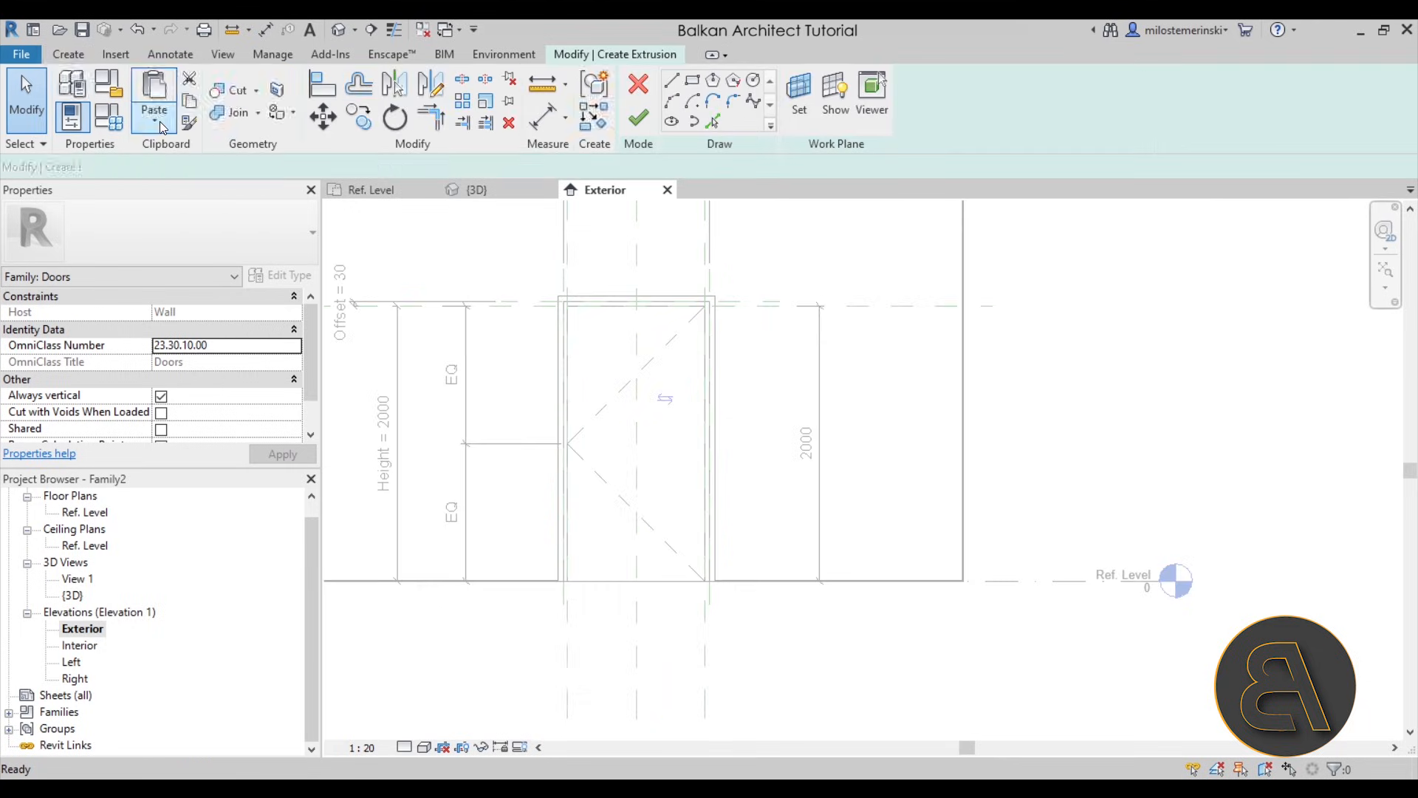
click(692, 81)
scroll(599, 310, up, 2)
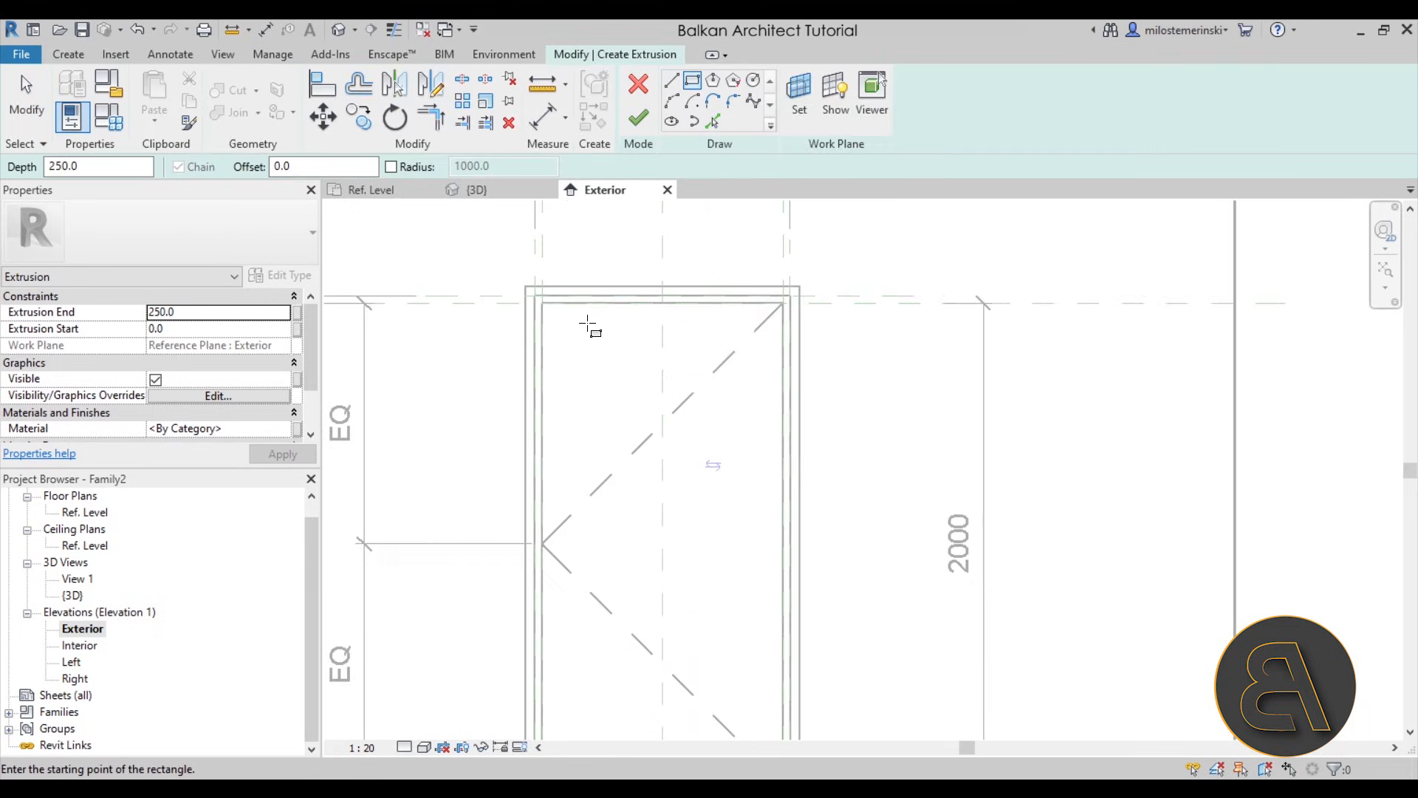
click(542, 302)
scroll(650, 439, down, 2)
click(648, 564)
- Lock all four sides of the door panel rectangle to the references they align with
scroll(624, 481, down, 1)
middle_drag(624, 482, 645, 522)
click(562, 280)
click(493, 483)
click(697, 419)
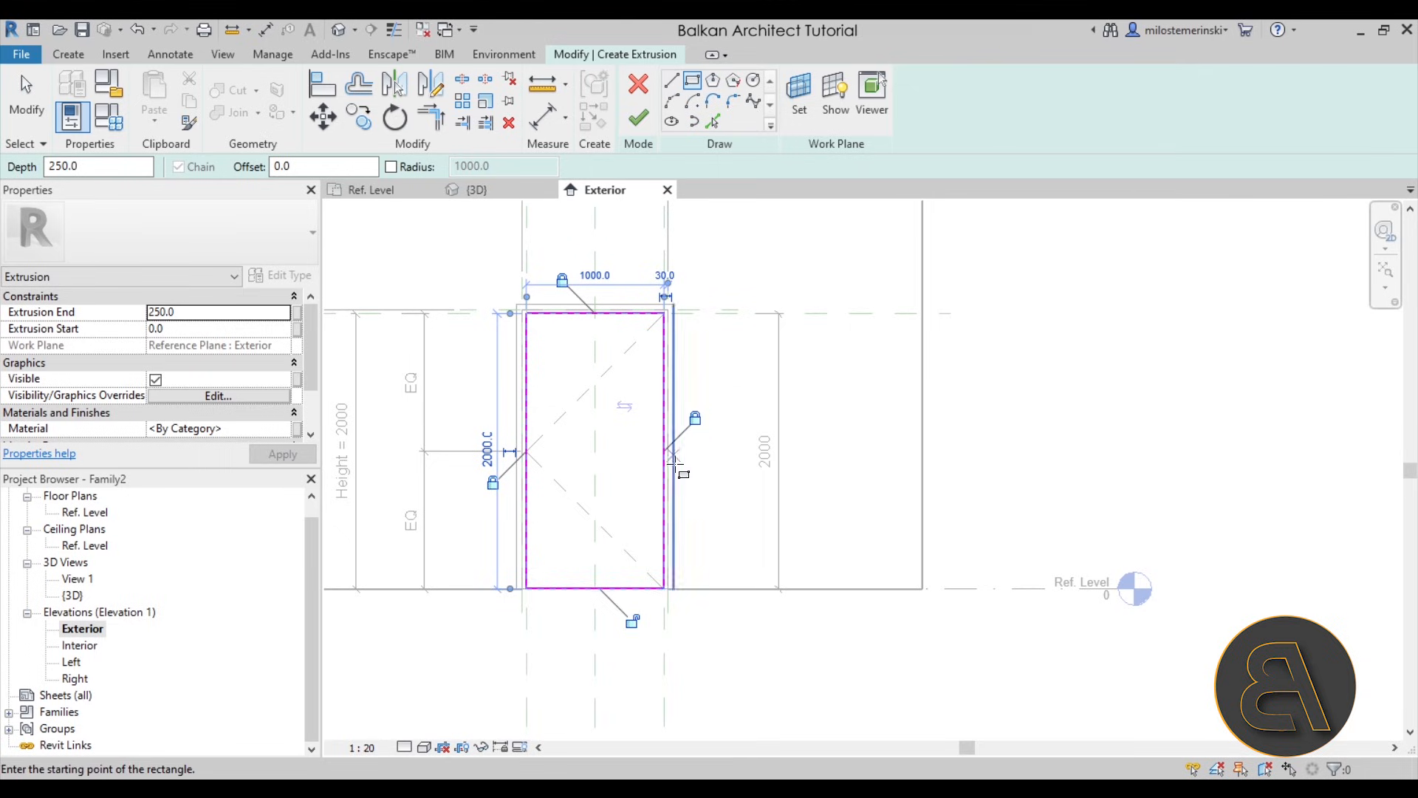
click(633, 621)
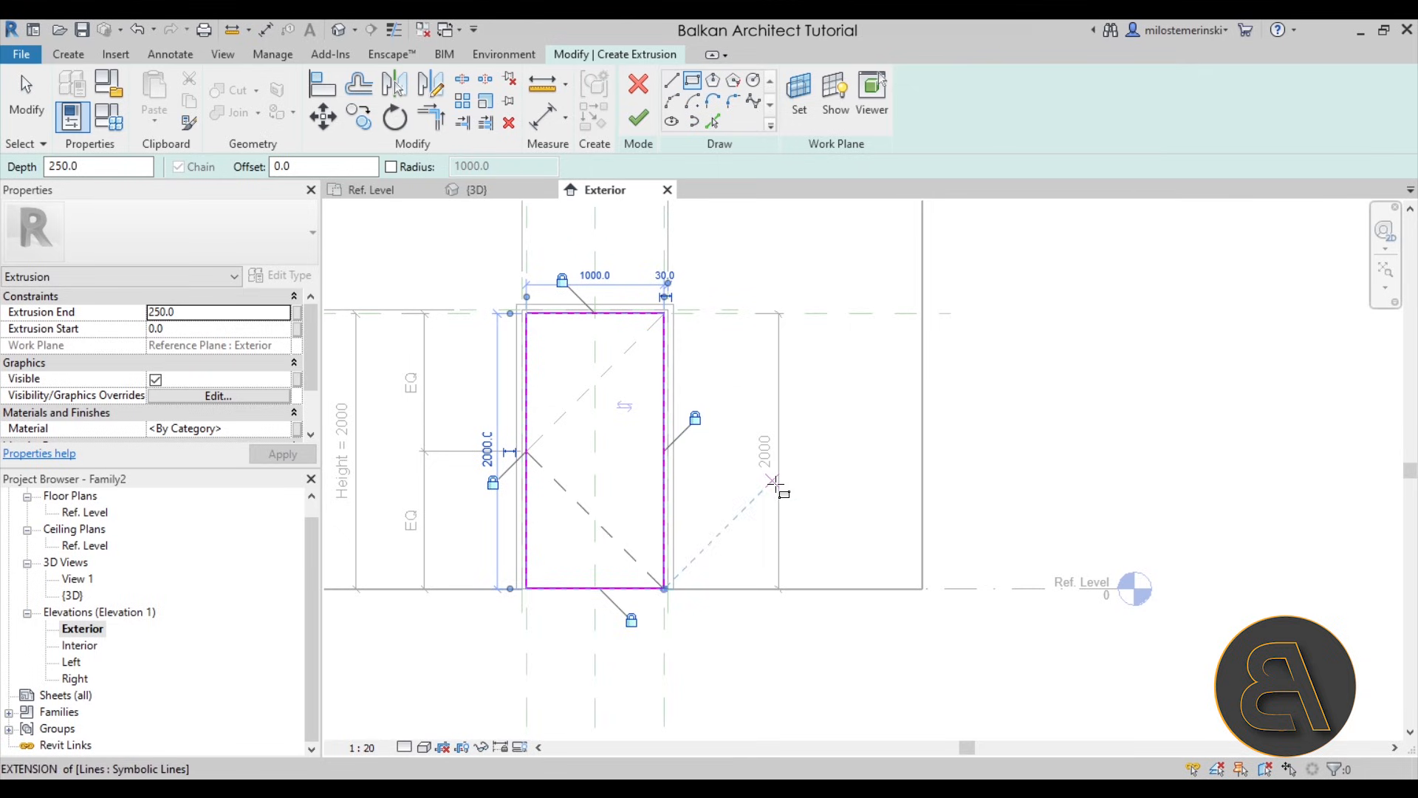
- Set the door panel's extrusion end to 40 mm
click(205, 314)
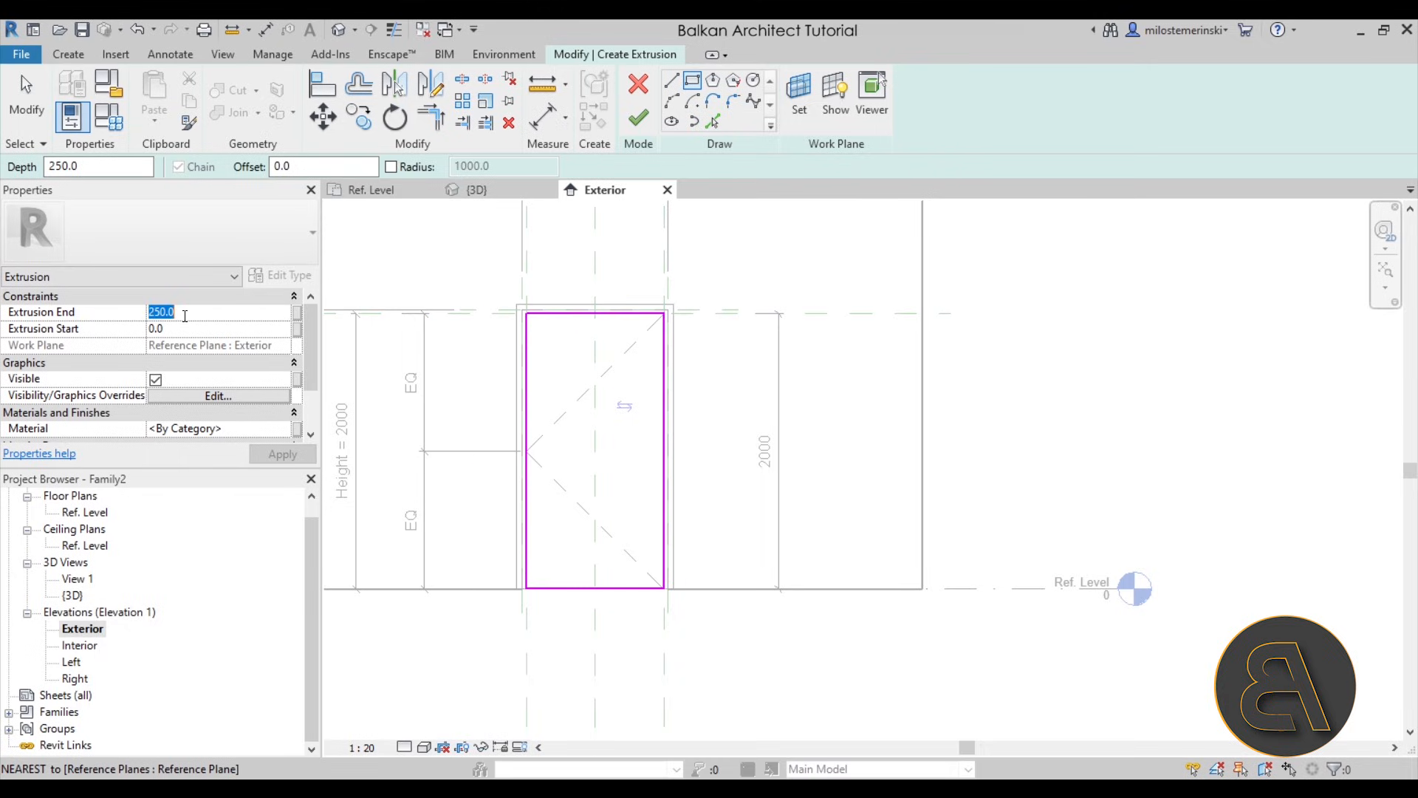
text(40.0)
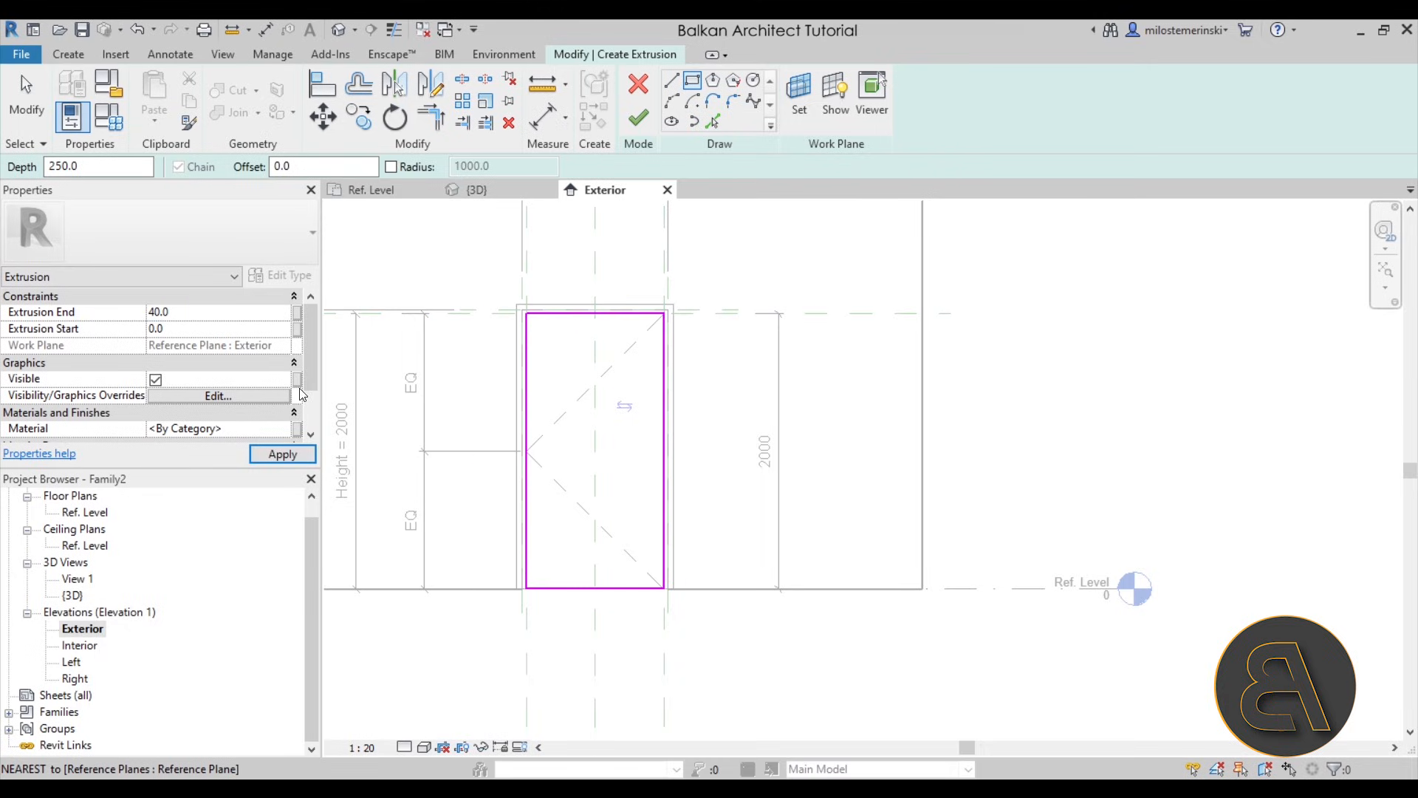
click(273, 454)
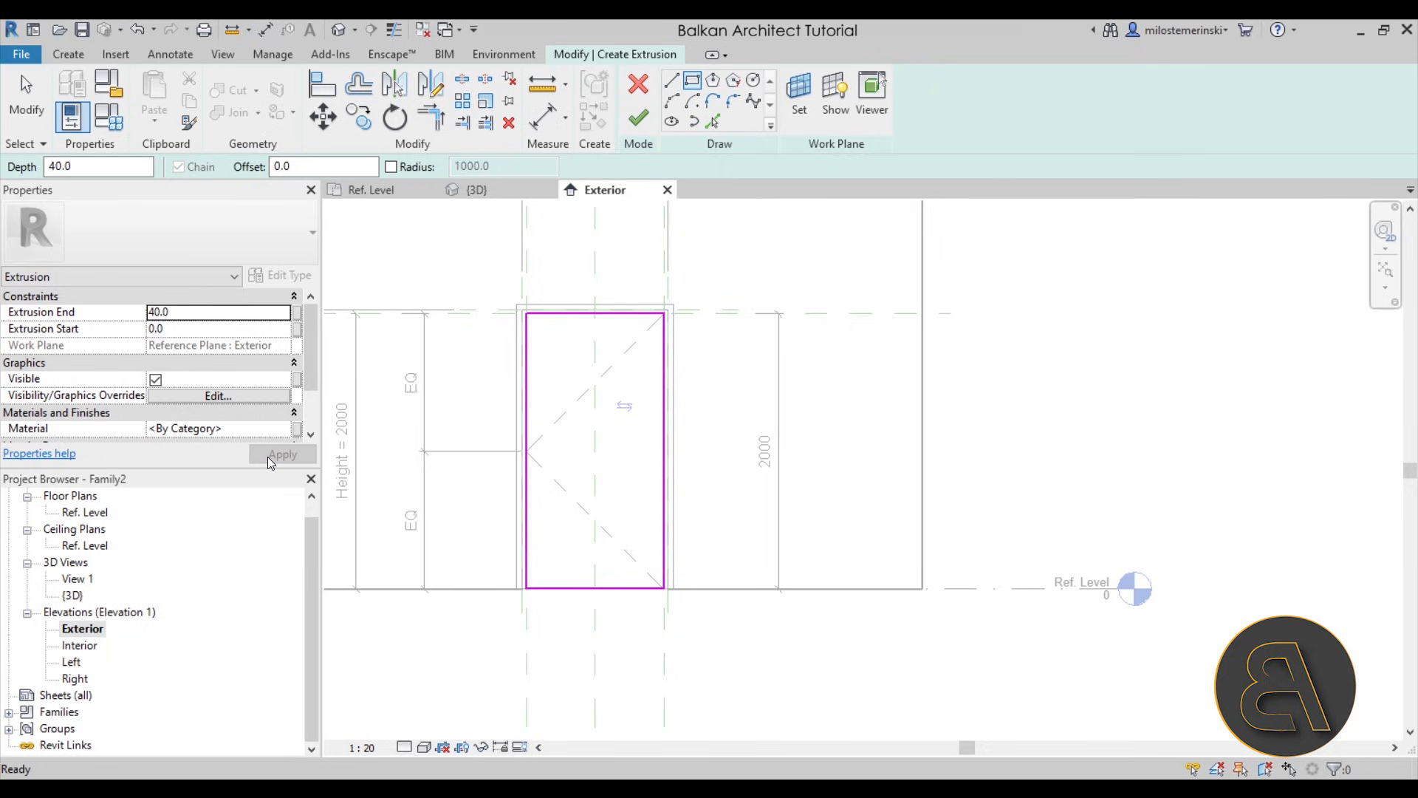
- Set the extrusion end to 30 mm and finish the door panel extrusion
click(217, 314)
text(30.0)
click(284, 454)
click(638, 118)
click(712, 411)
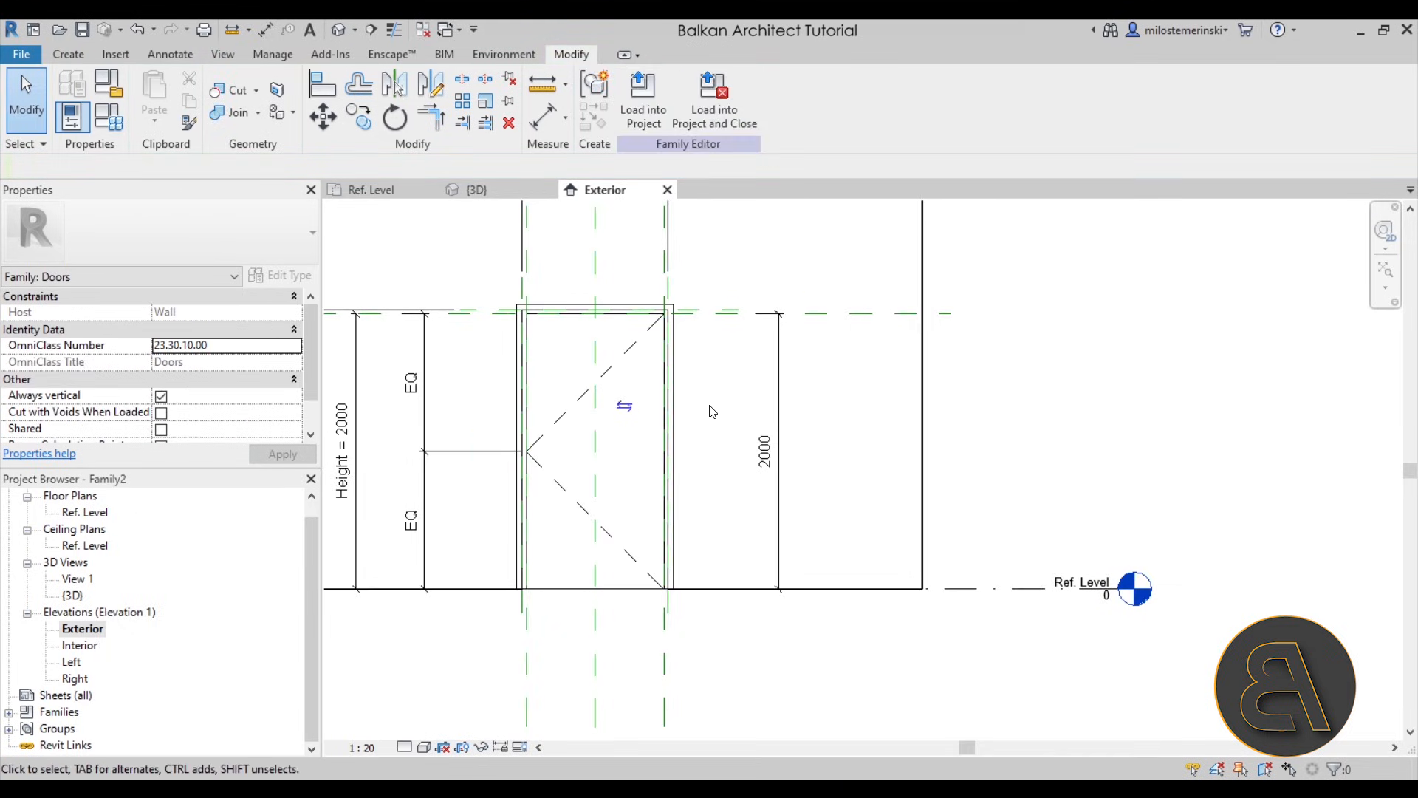
- Check the Offset dimensions above the frame in the Exterior elevation
click(520, 206)
click(481, 221)
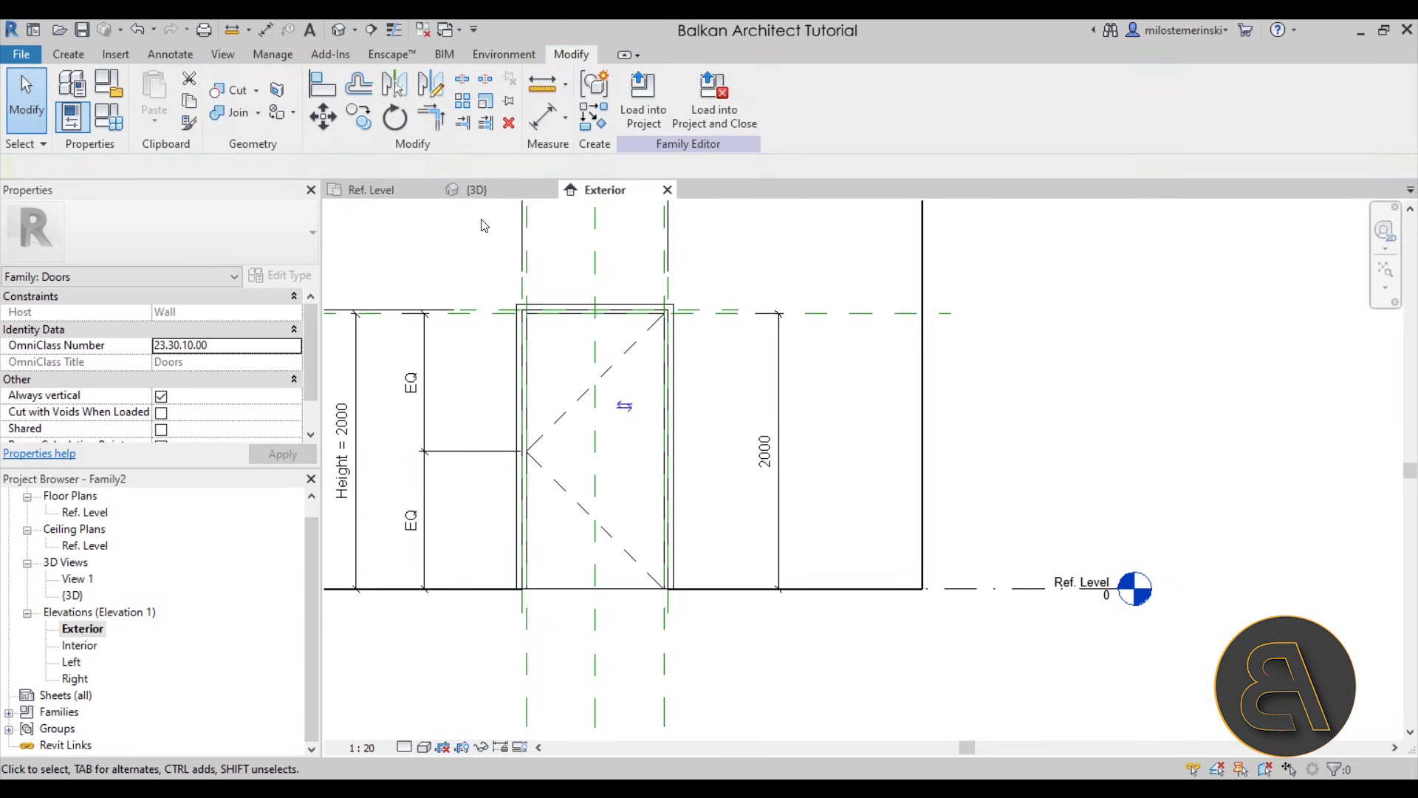
click(522, 238)
middle_drag(522, 238, 535, 395)
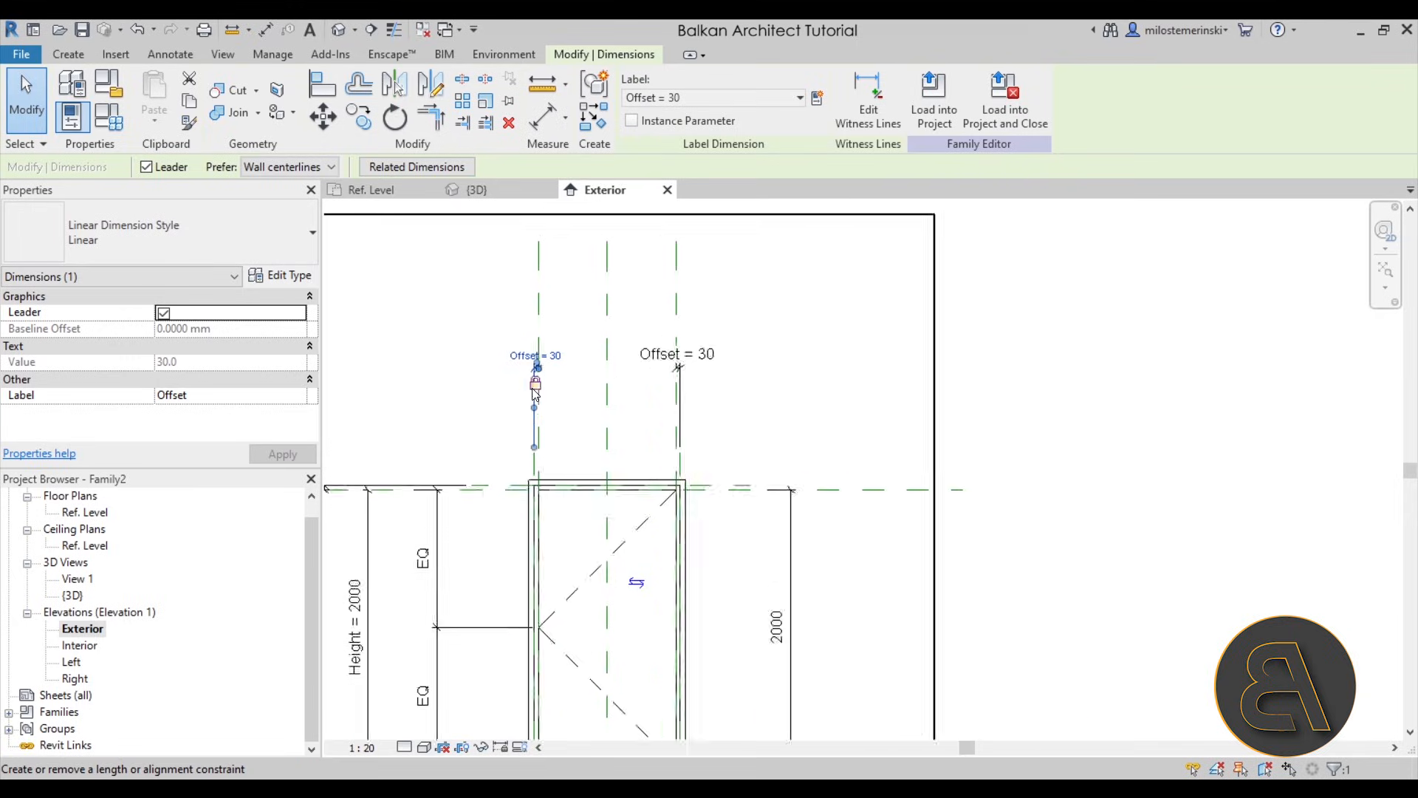
scroll(534, 395, up, 2)
click(475, 370)
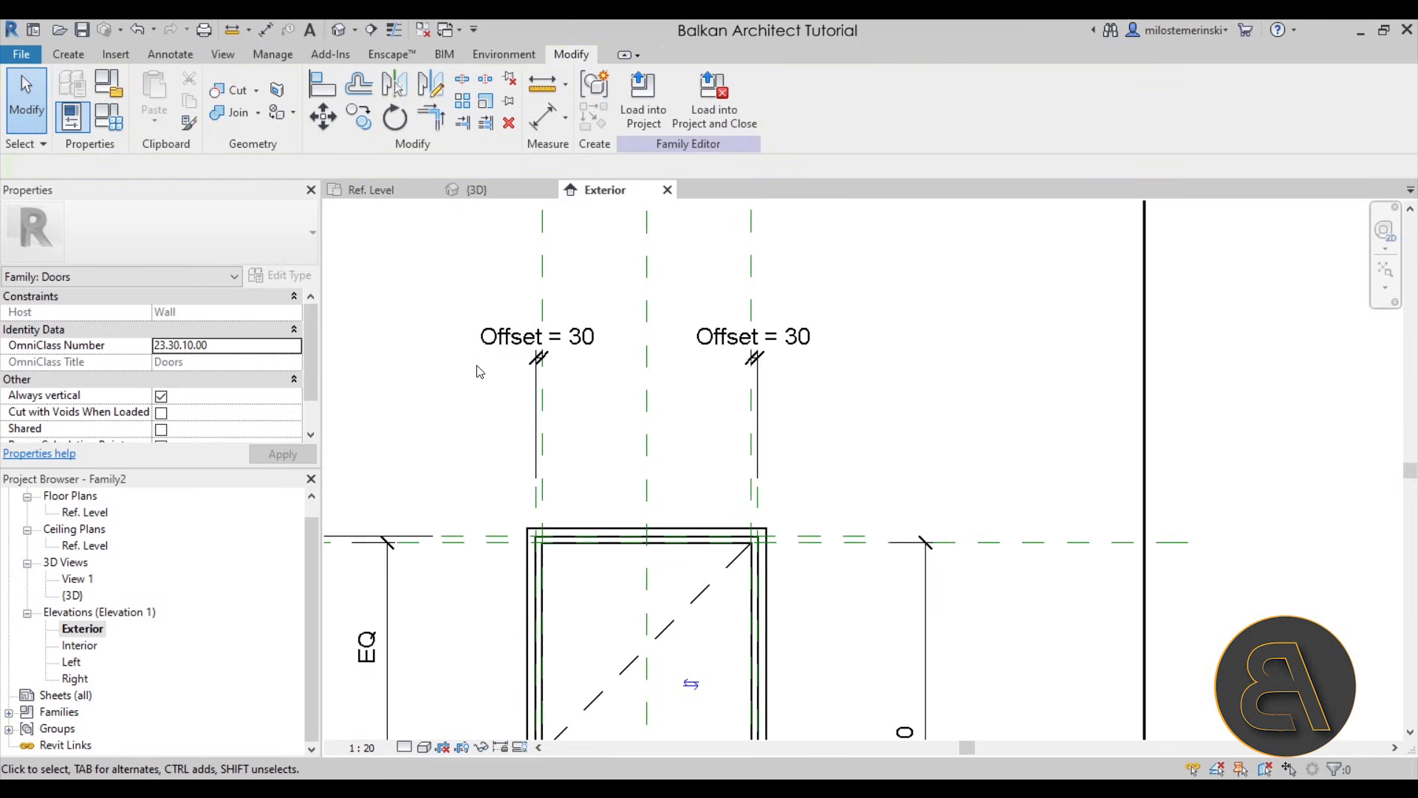
- Inspect the door panel extrusion within the frame from both sides of the wall in the 3D view
click(475, 194)
mouse_move(595, 322)
shift+middle_down()
mouse_move(582, 288)
mouse_move(583, 323)
shift+middle_up()
scroll(634, 518, up, 3)
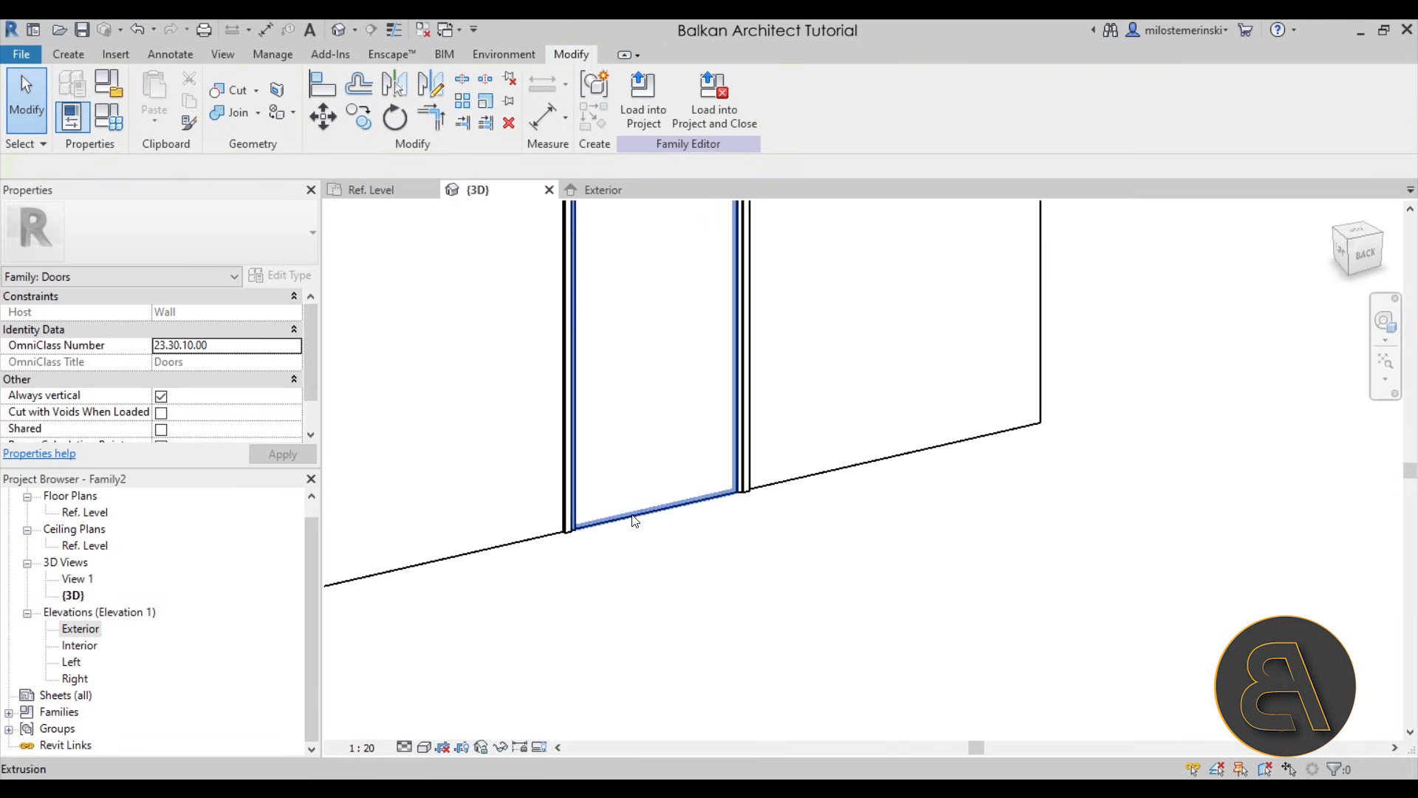
click(649, 529)
scroll(649, 529, down, 3)
shift+middle_drag(650, 529, 991, 550)
click(990, 551)
shift+middle_drag(573, 561, 1082, 642)
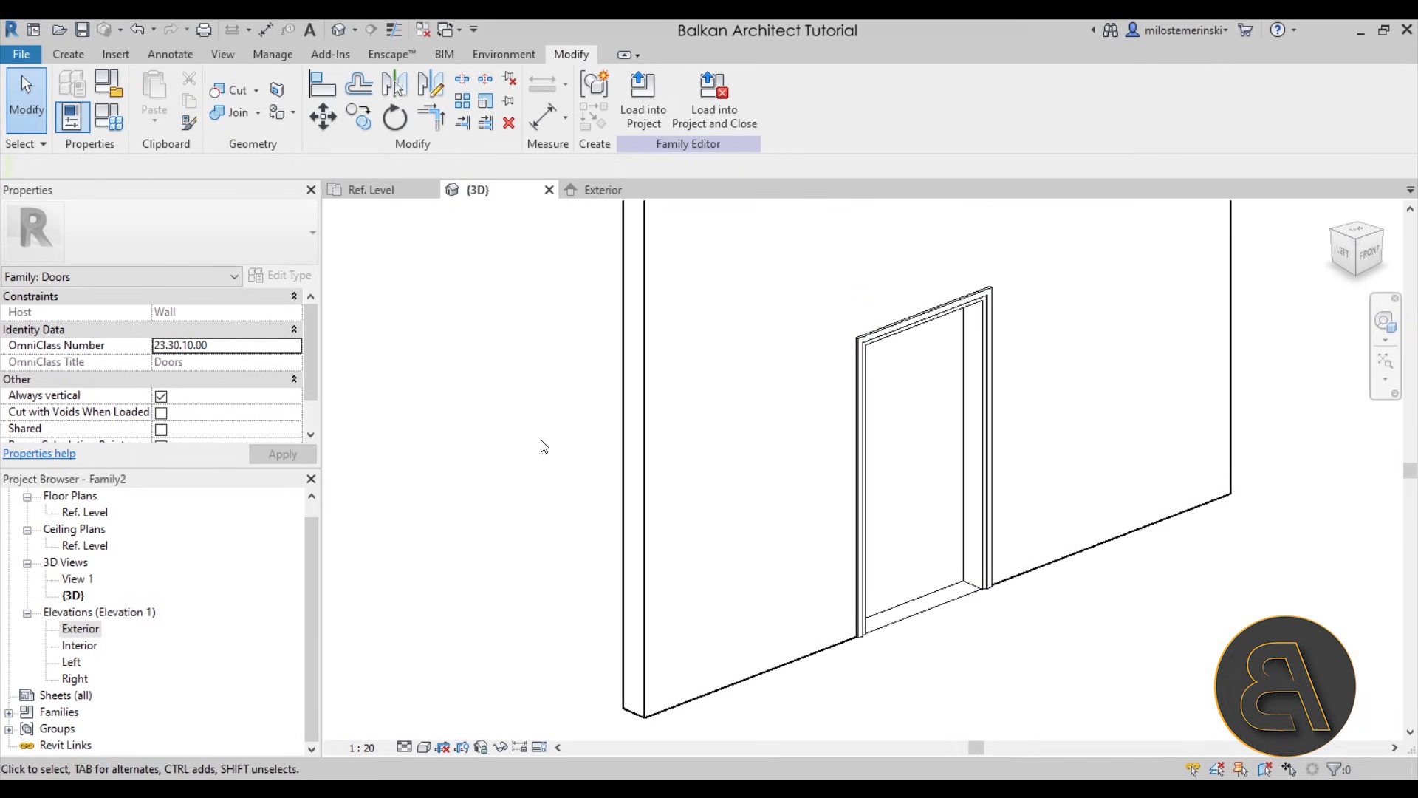
- Set the door family's Height to 2200 and Width to 800, and inspect the resized frame in 3D
click(111, 127)
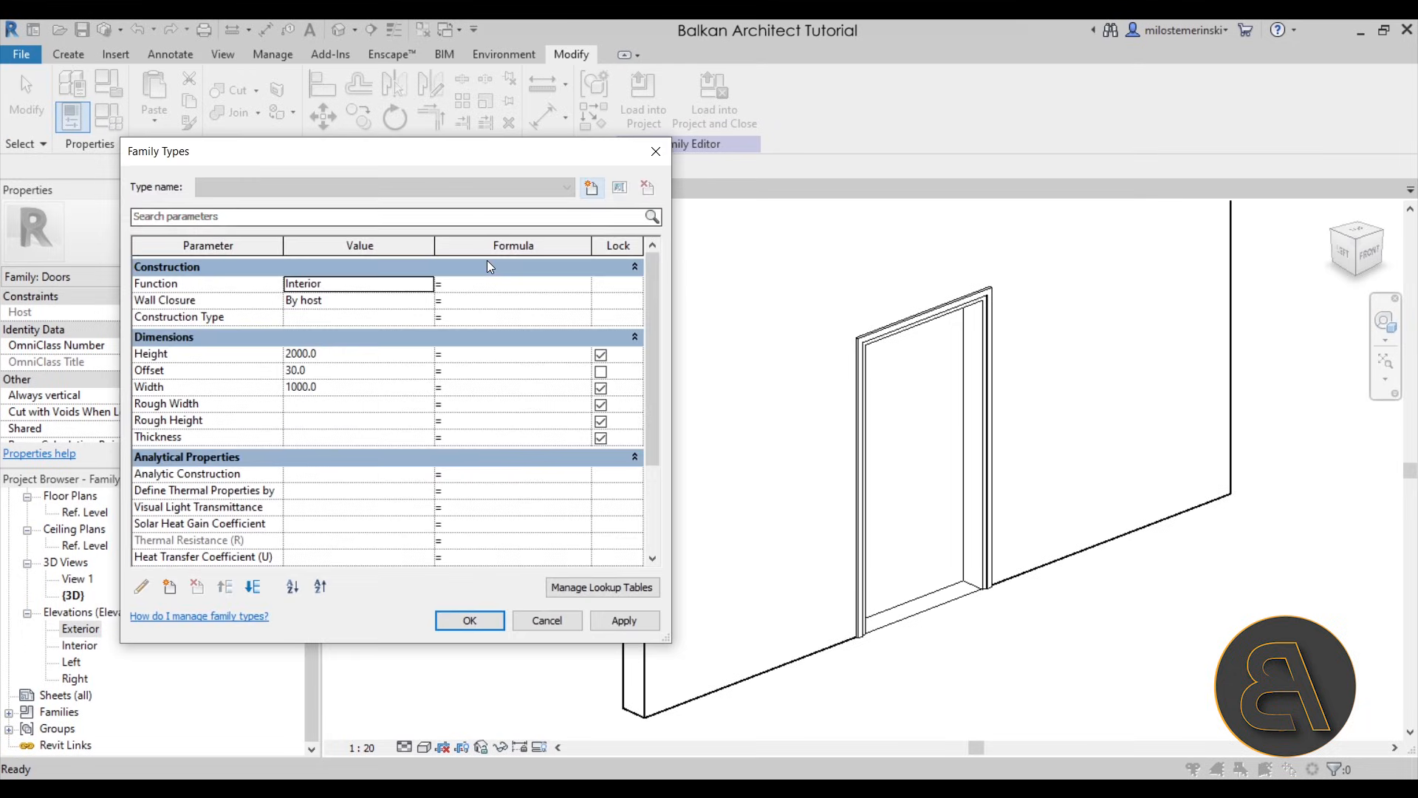
click(343, 355)
text(2200)
click(347, 386)
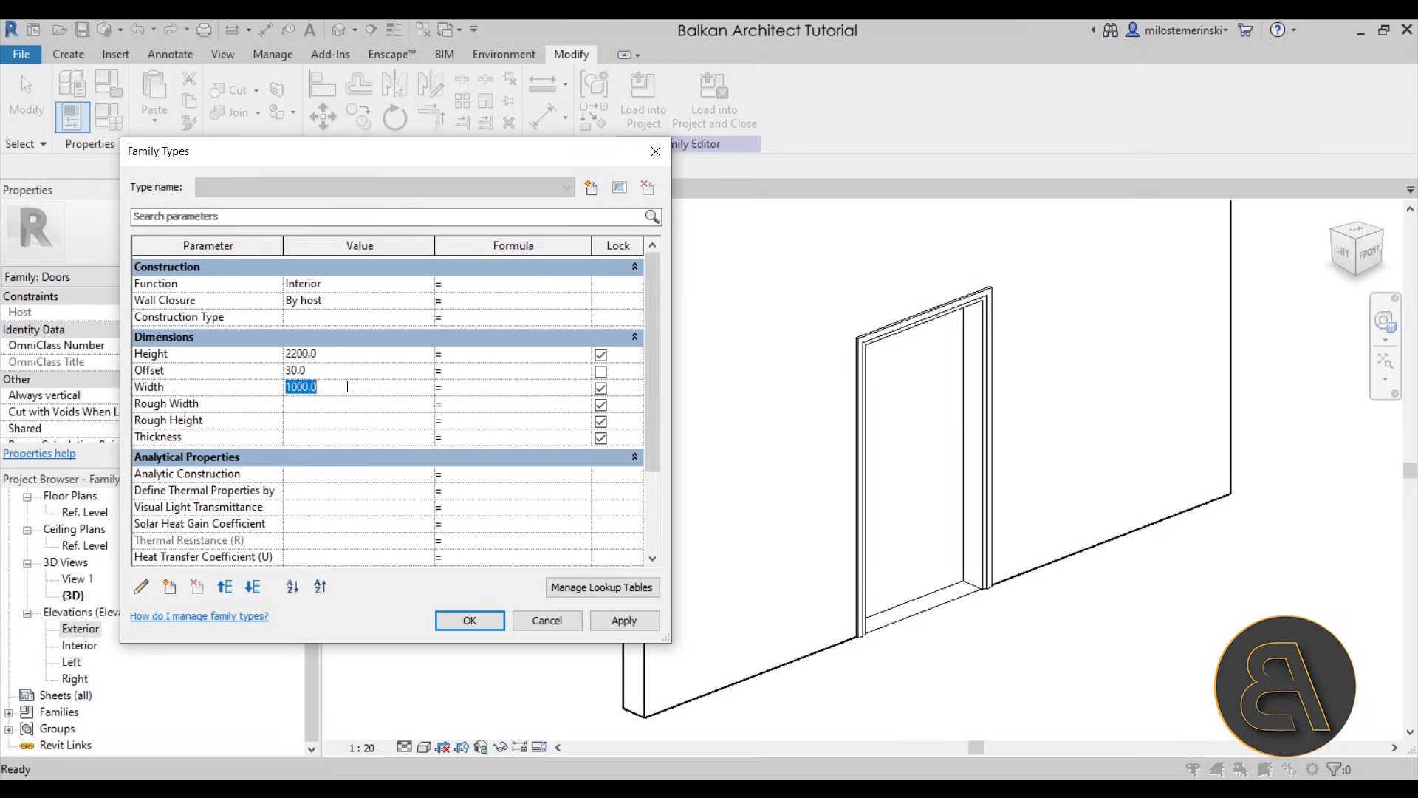
text(800)
click(623, 620)
click(470, 620)
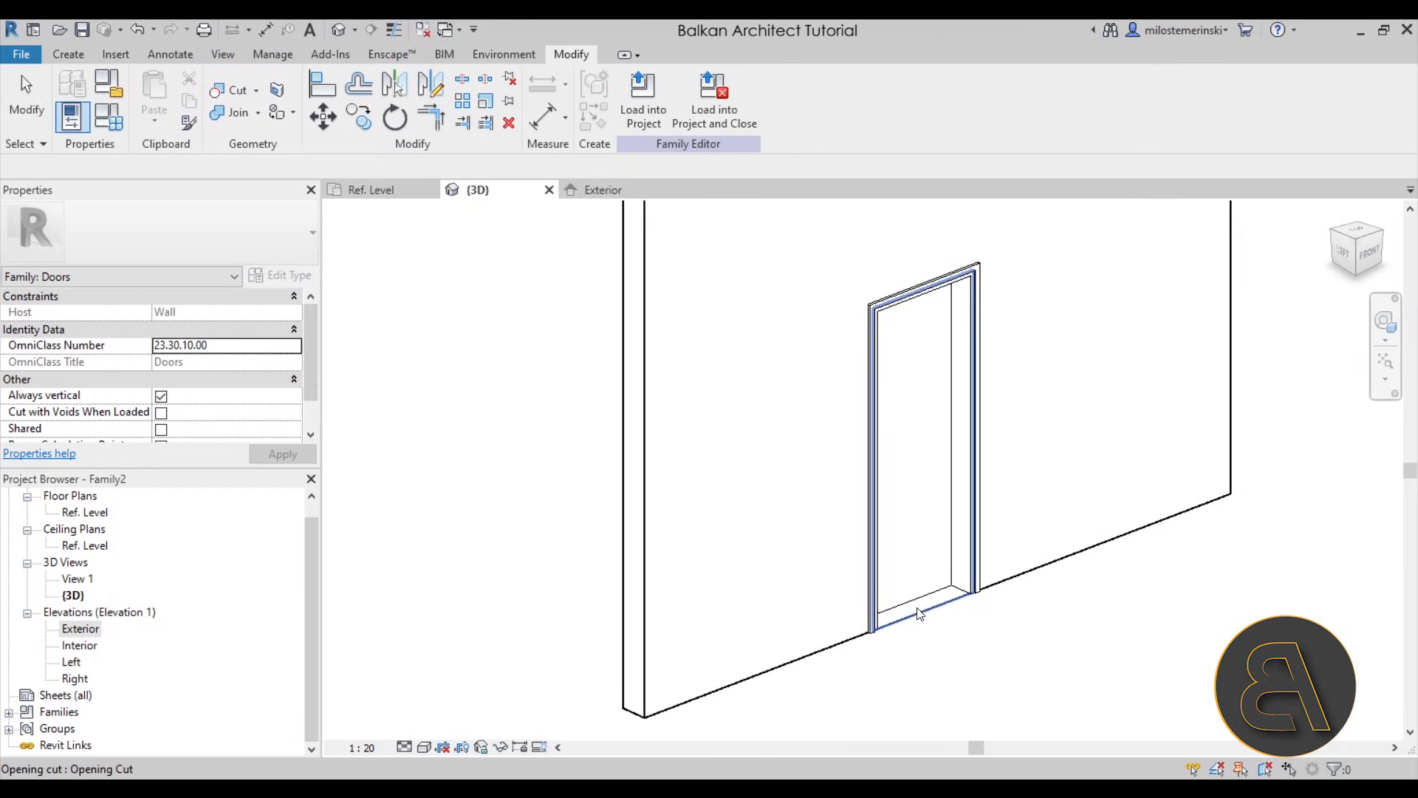
shift+middle_drag(1049, 362, 878, 555)
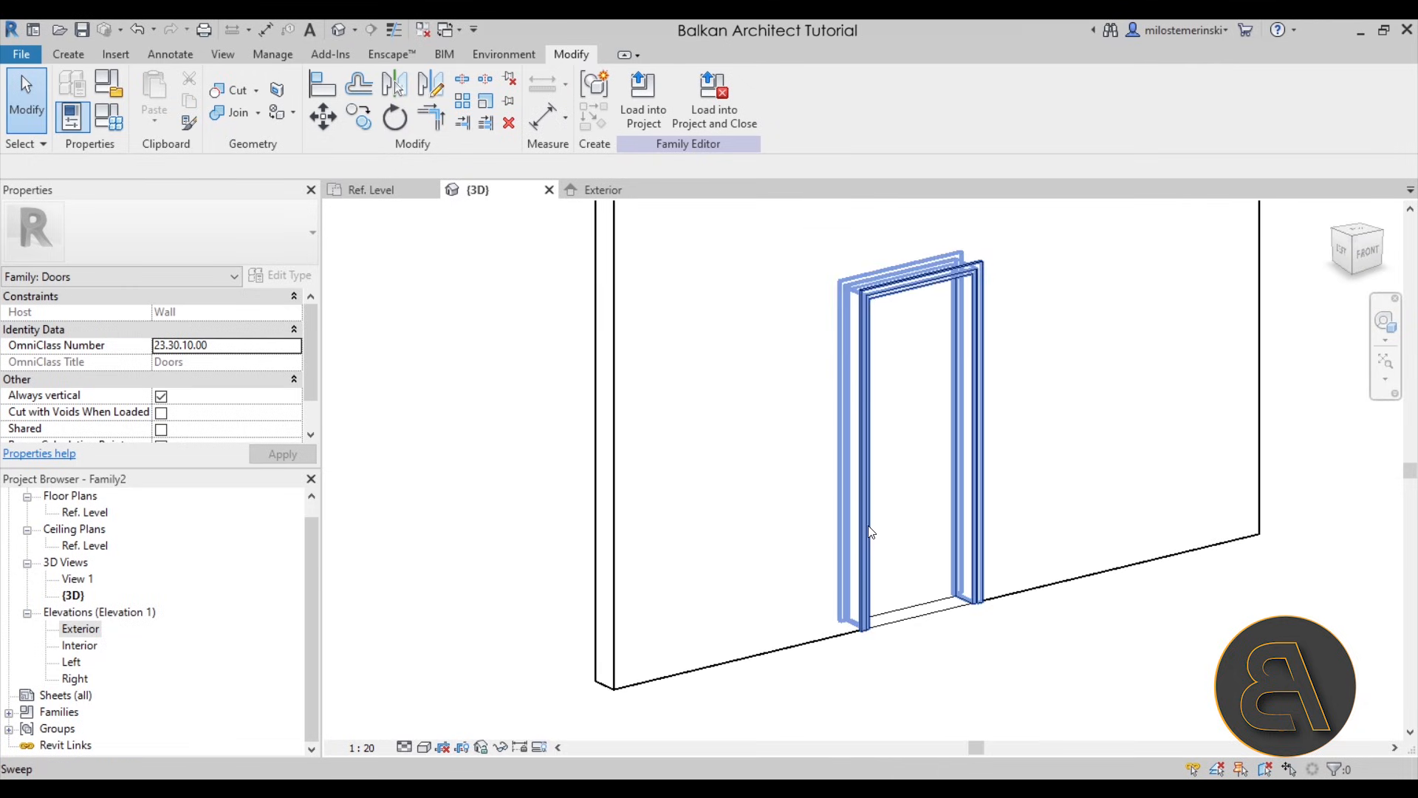
click(868, 550)
shift+middle_drag(830, 507, 723, 497)
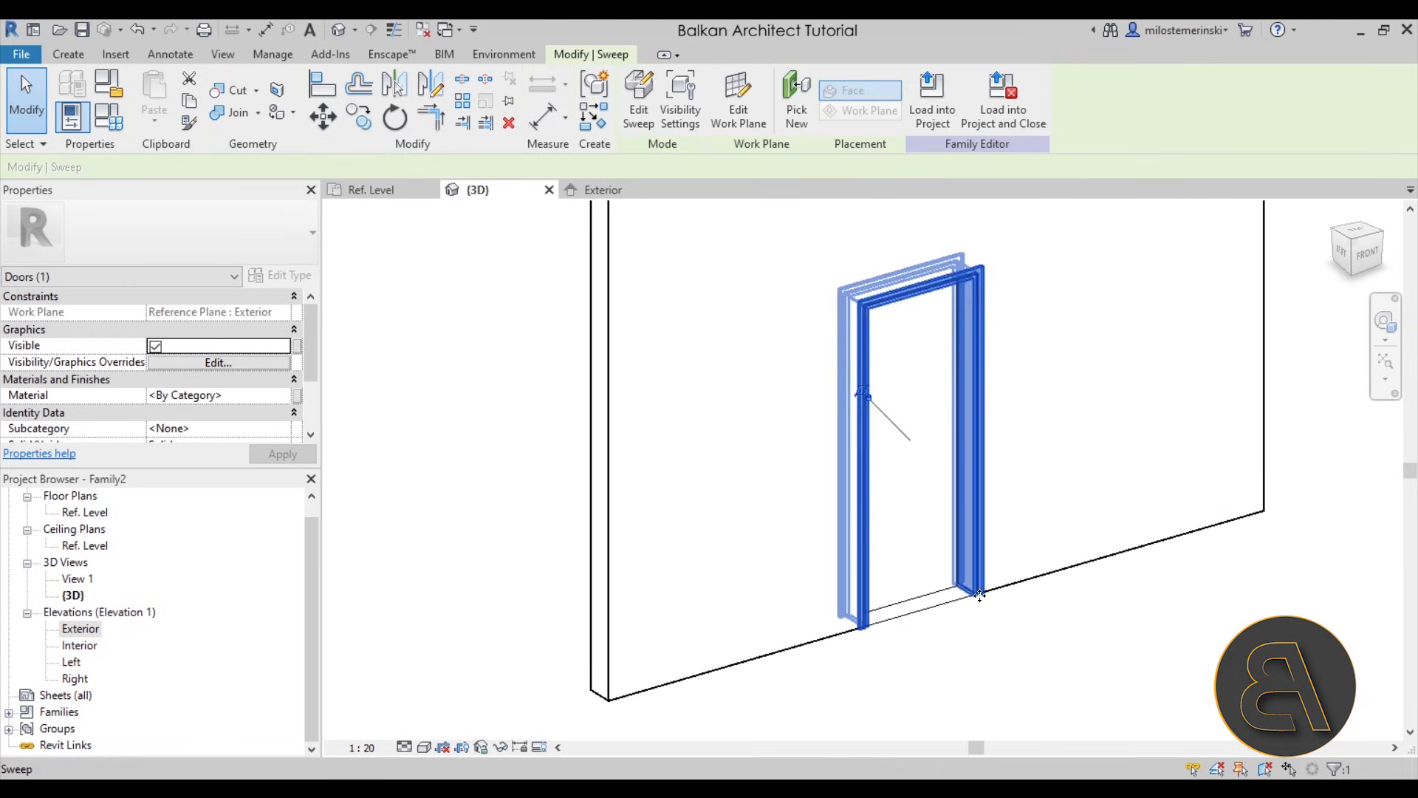
key(Escape)
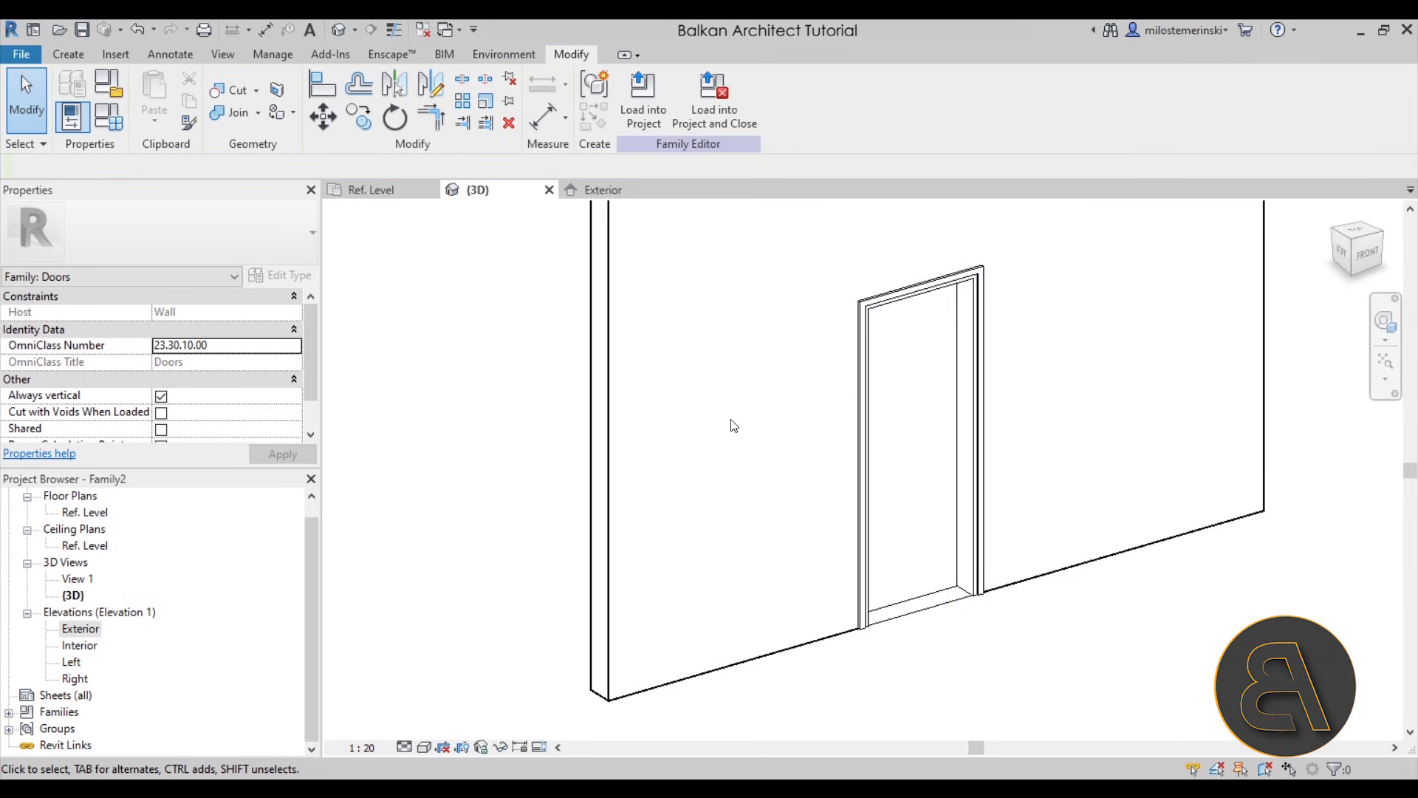
- Give the door family's Rough Width parameter the formula Width - 2 * Offset
click(112, 121)
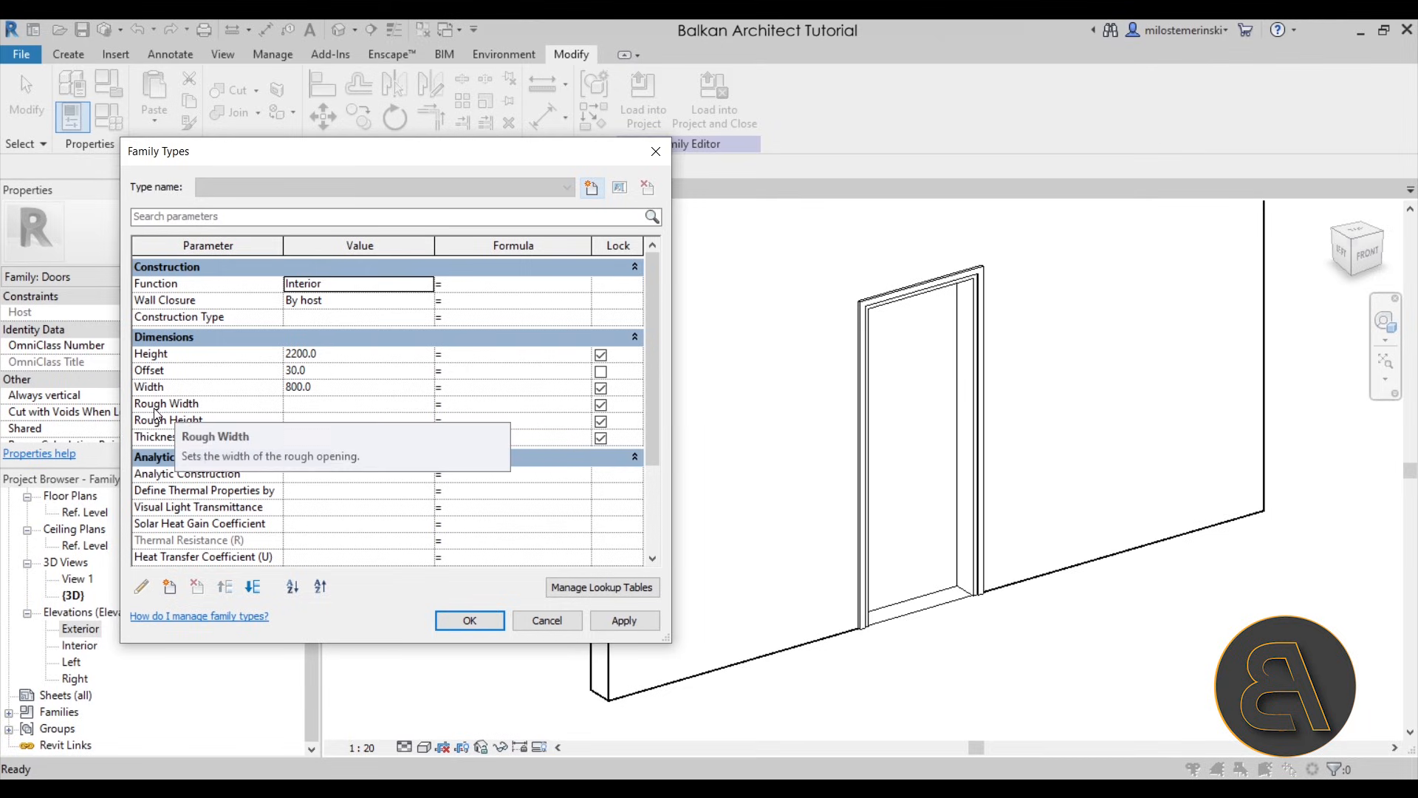
click(454, 406)
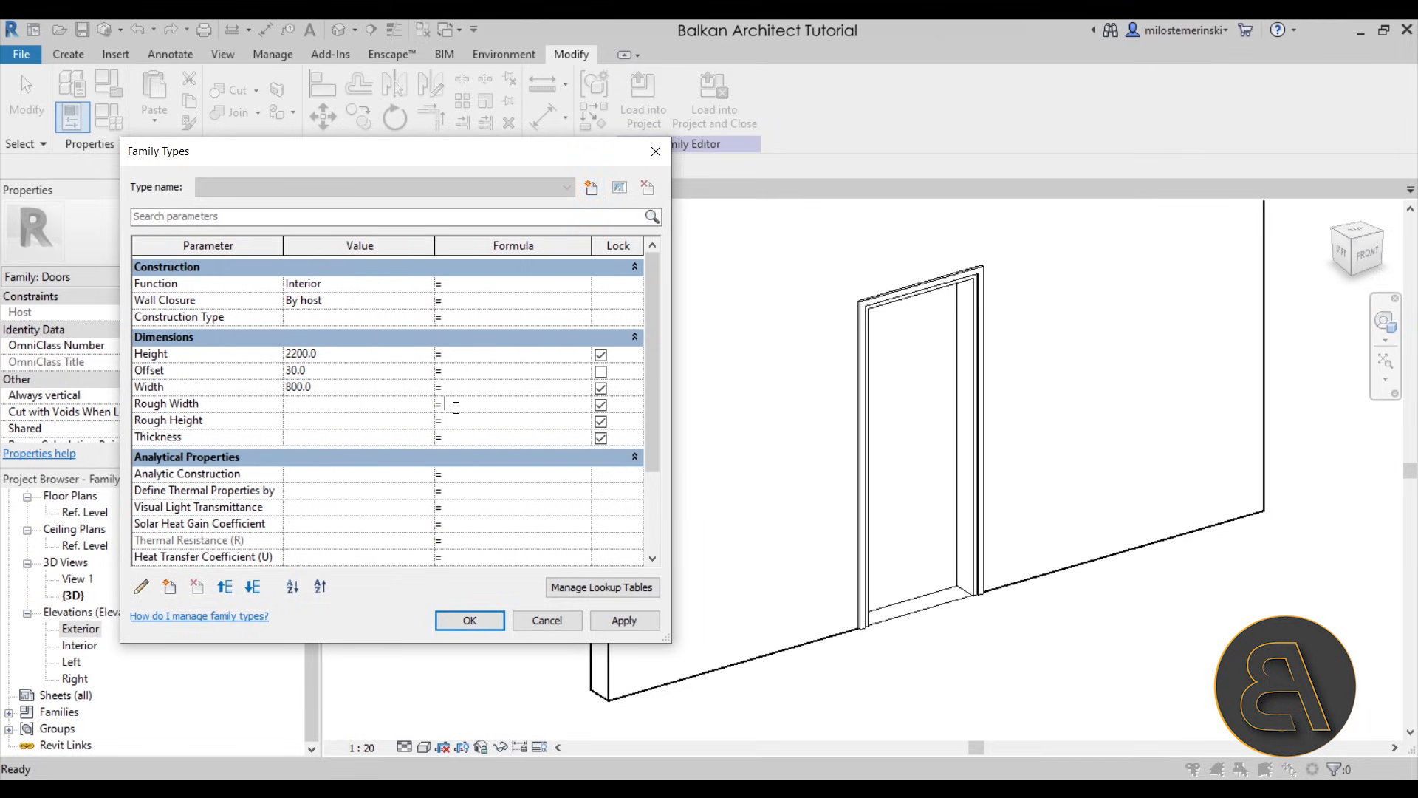
text(Width - 2 * O)
text(ffset)
key(Tab)
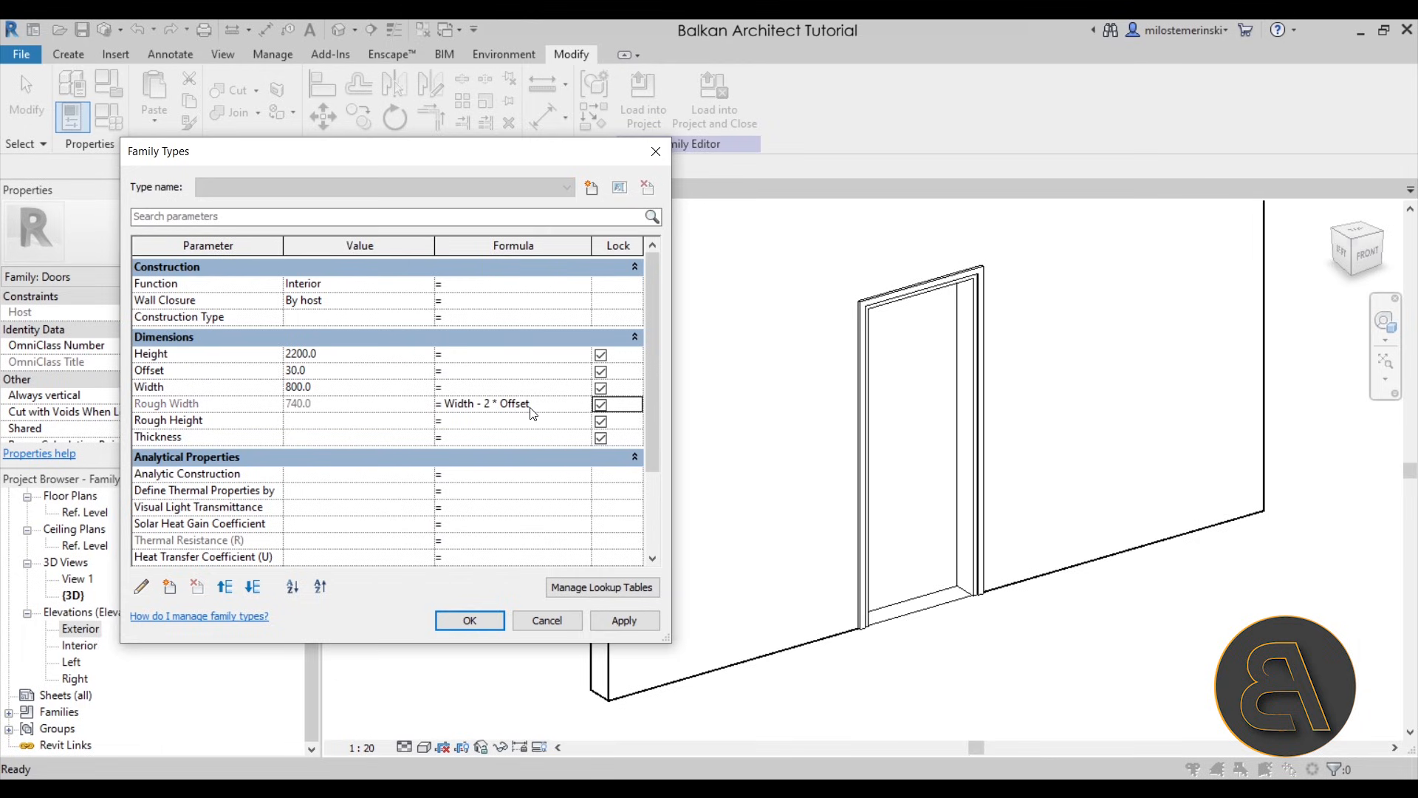
- Give the Rough Height parameter the formula Height - Offset
click(495, 427)
text(Height - Offset)
key(Tab)
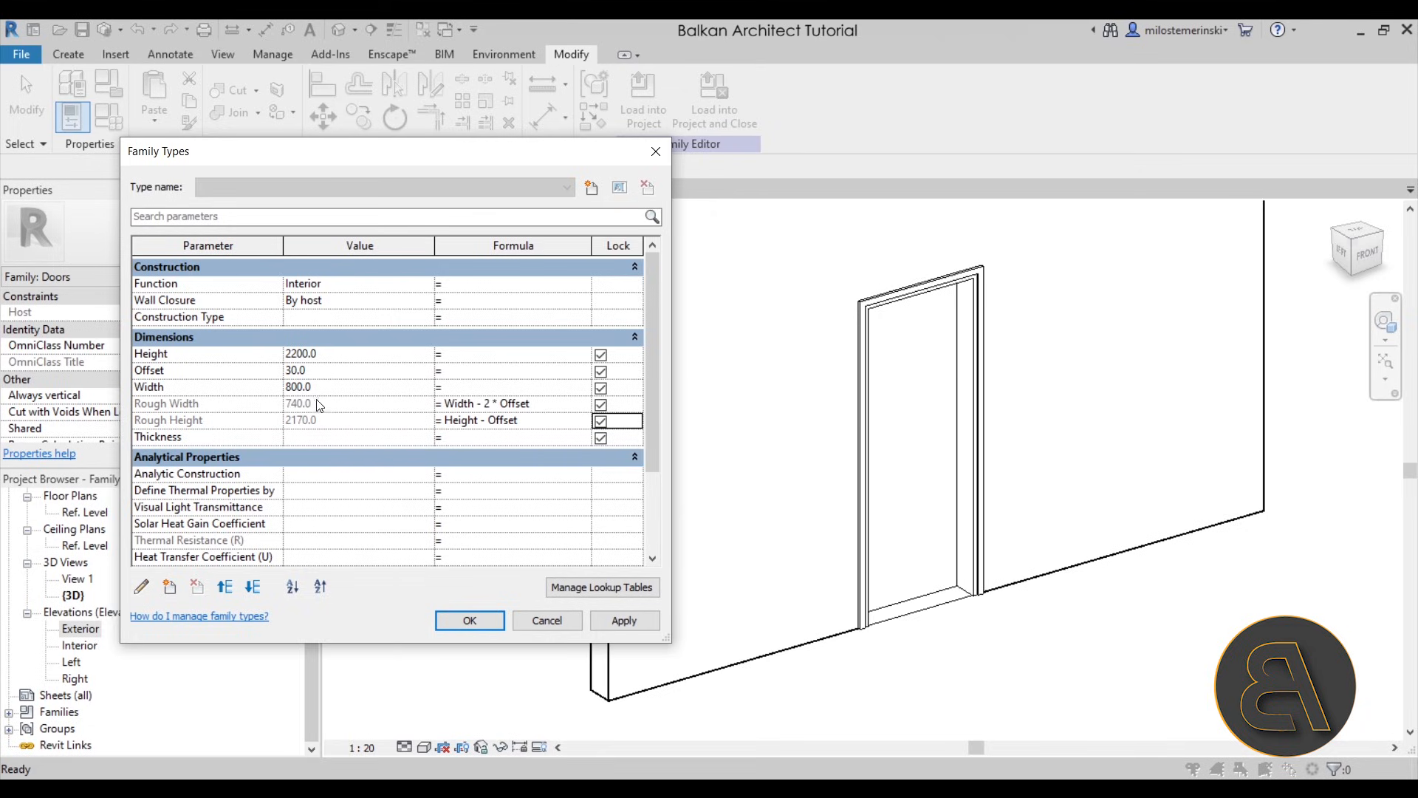
- Change the Rough Width formula to Width + 2 * Offset and Rough Height to Height + Offset, and apply the family parameters
click(483, 405)
drag(483, 405, 480, 421)
text(+)
text(+)
key(Return)
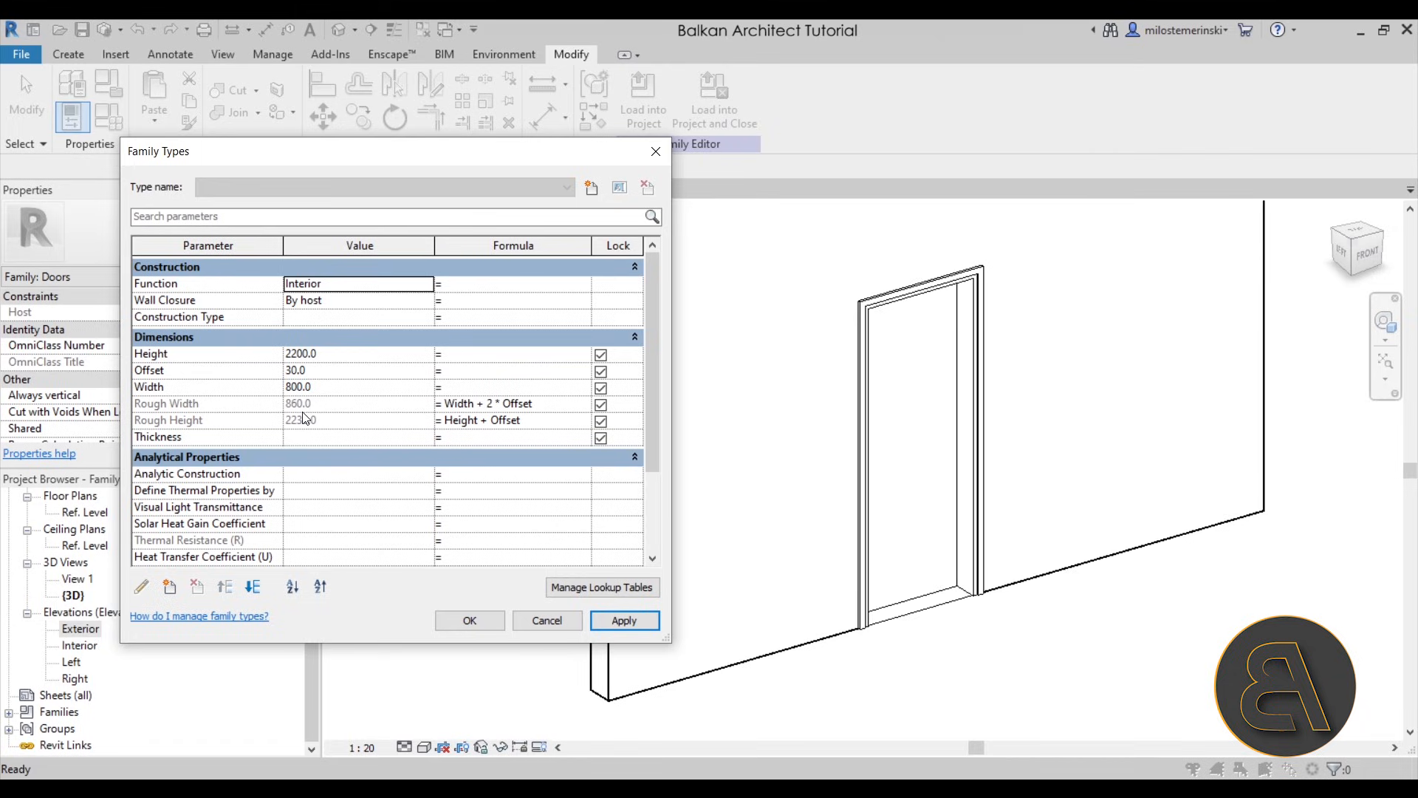
click(473, 621)
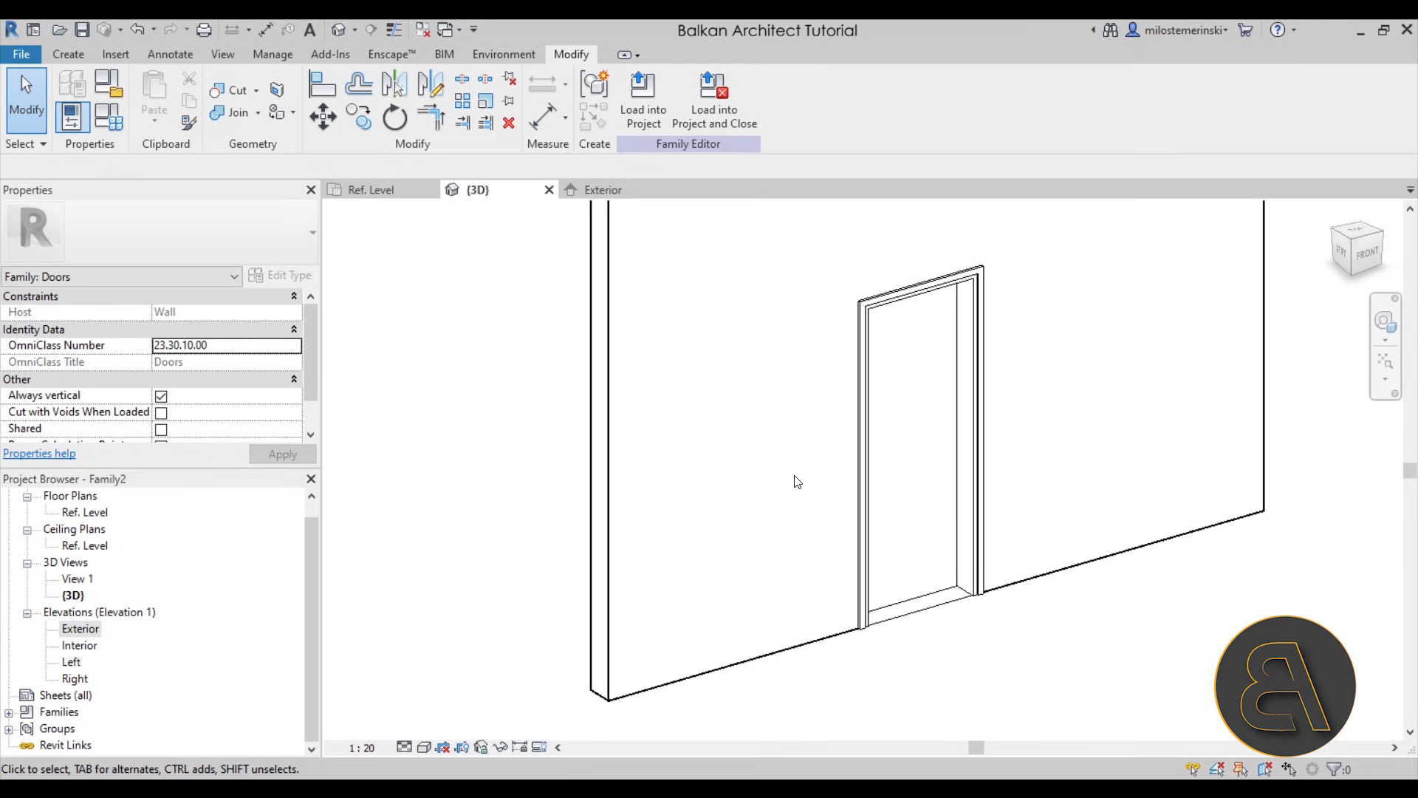
- Start loading a family and browse to the Hardware folder under Doors in the US Metric library
middle_drag(797, 480, 760, 498)
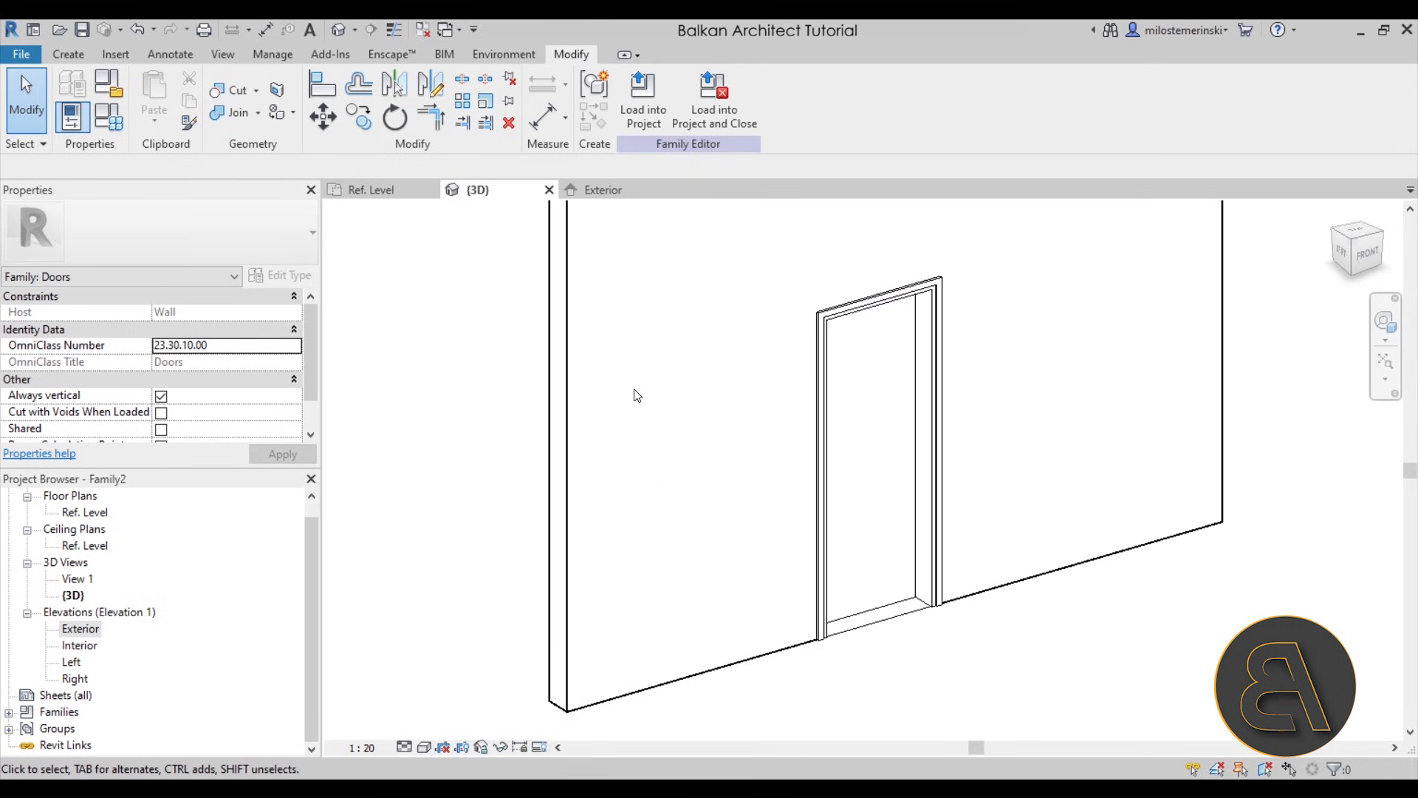
click(115, 55)
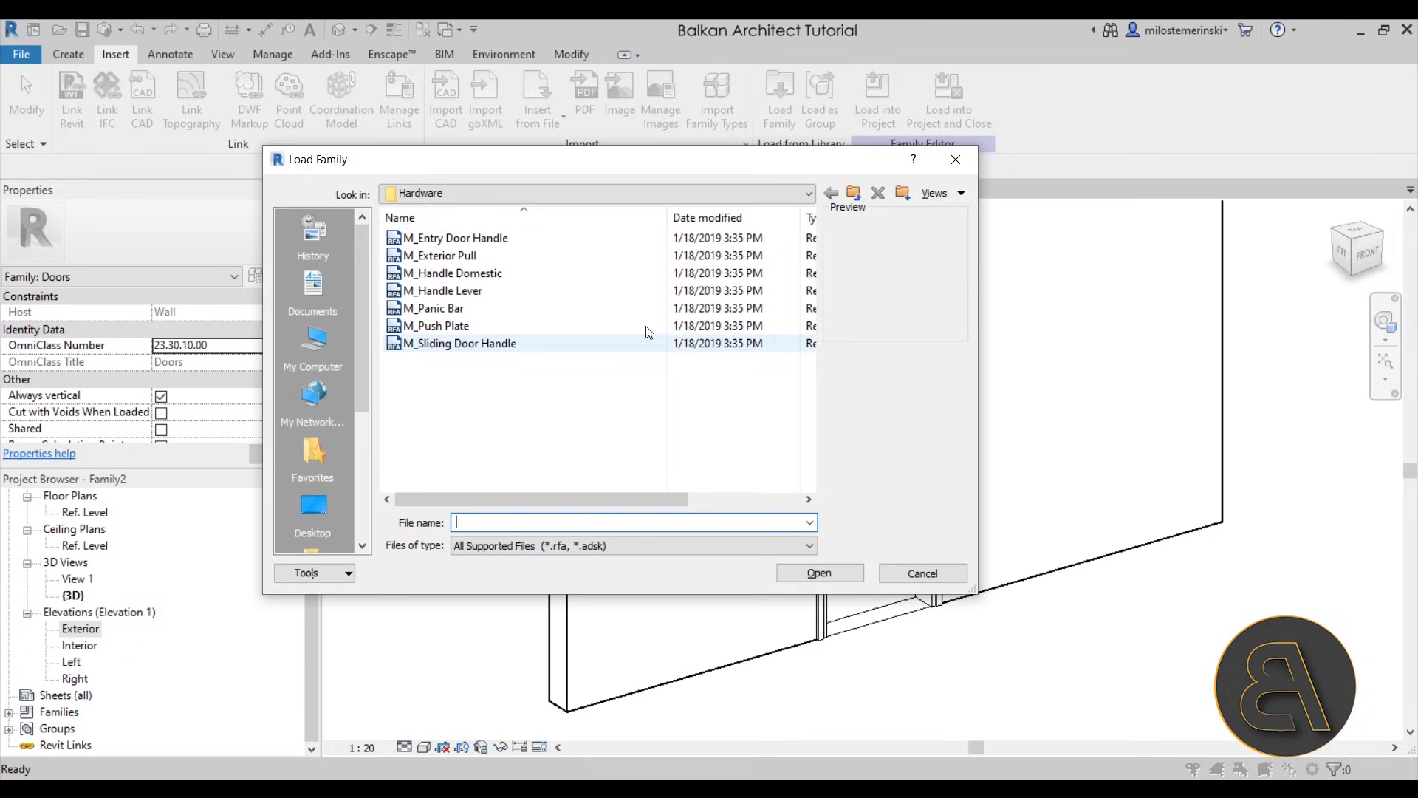
click(855, 191)
click(855, 191)
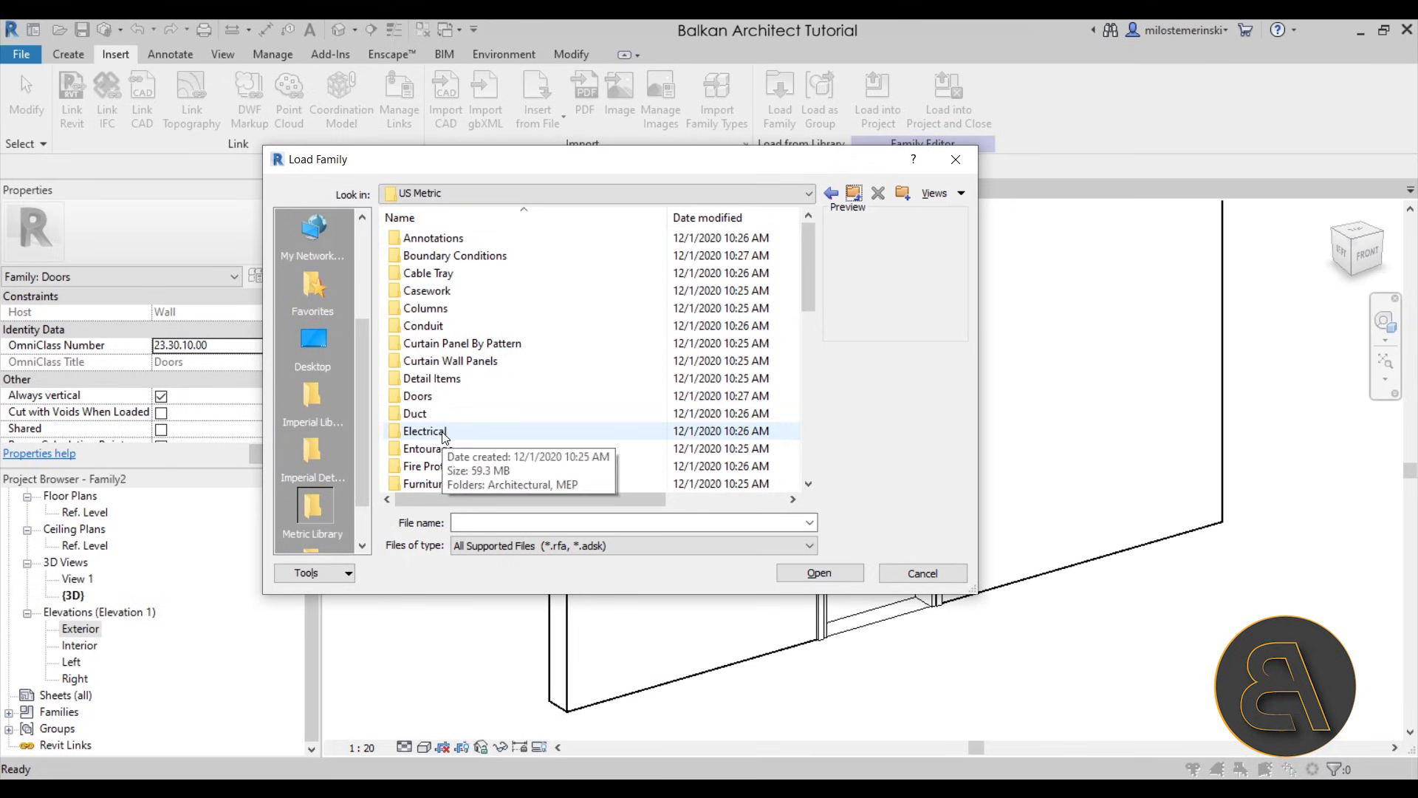
double_click(433, 399)
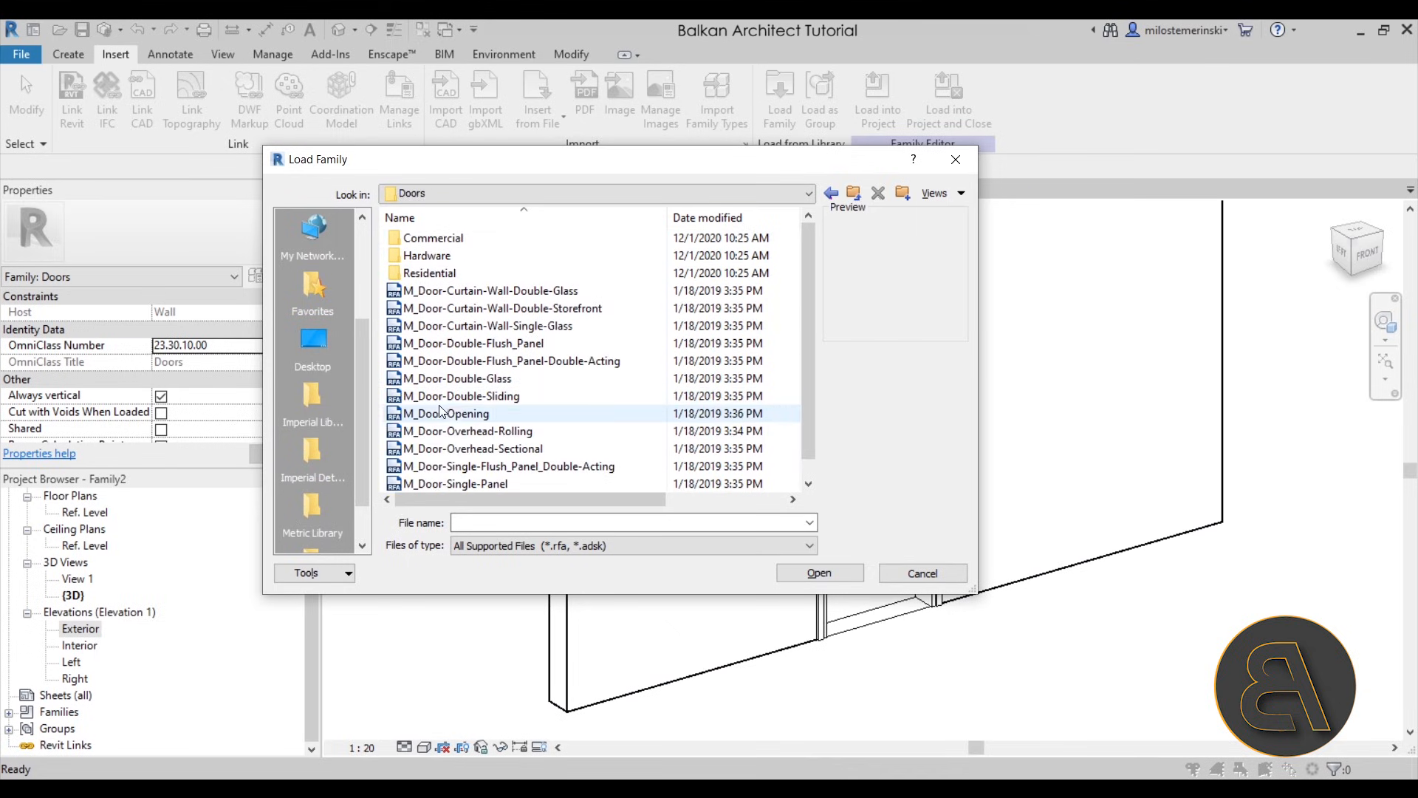
double_click(433, 256)
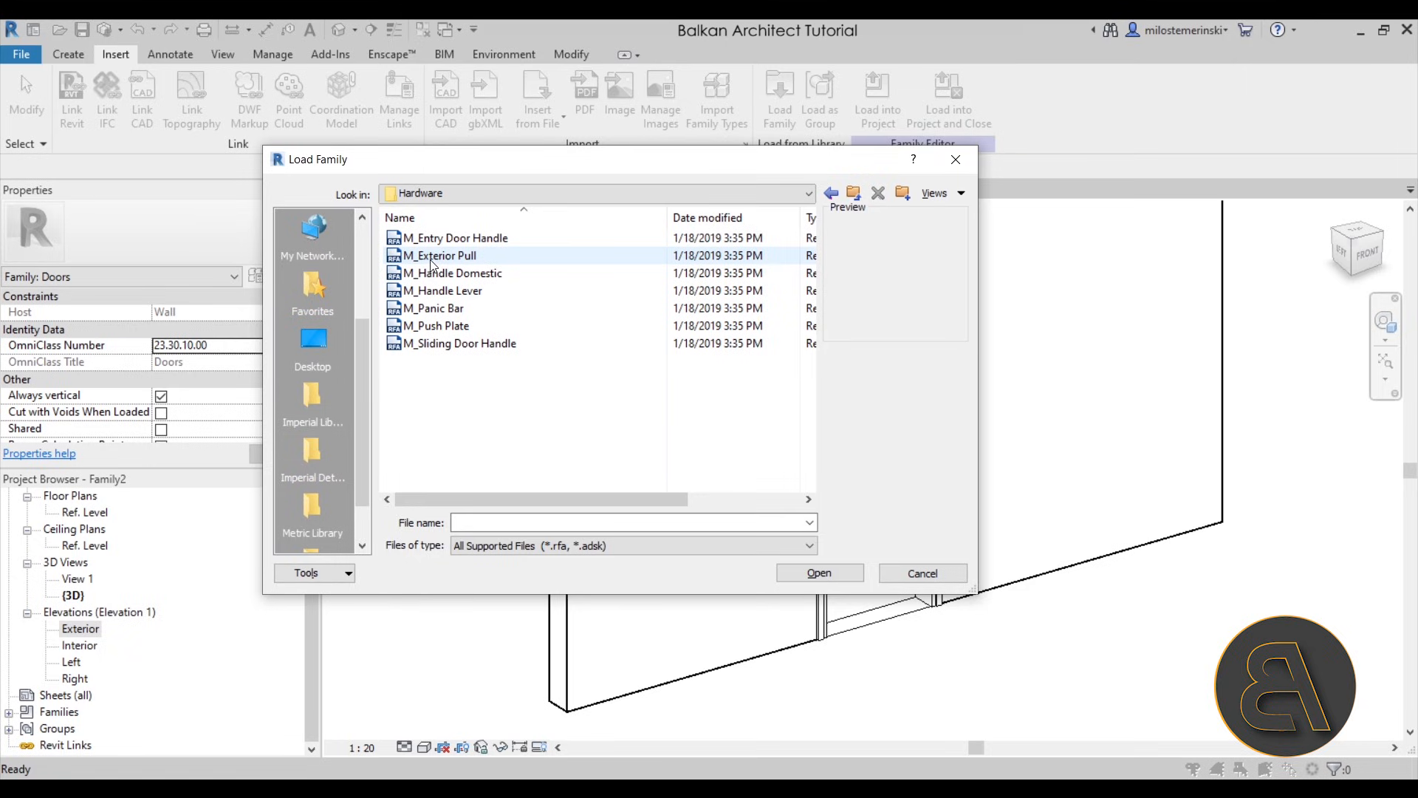
- Preview the door hardware families and load M_Handle Lever into the door family
click(431, 238)
key(Down)
key(Down)
key(Down)
key(Down)
key(Down)
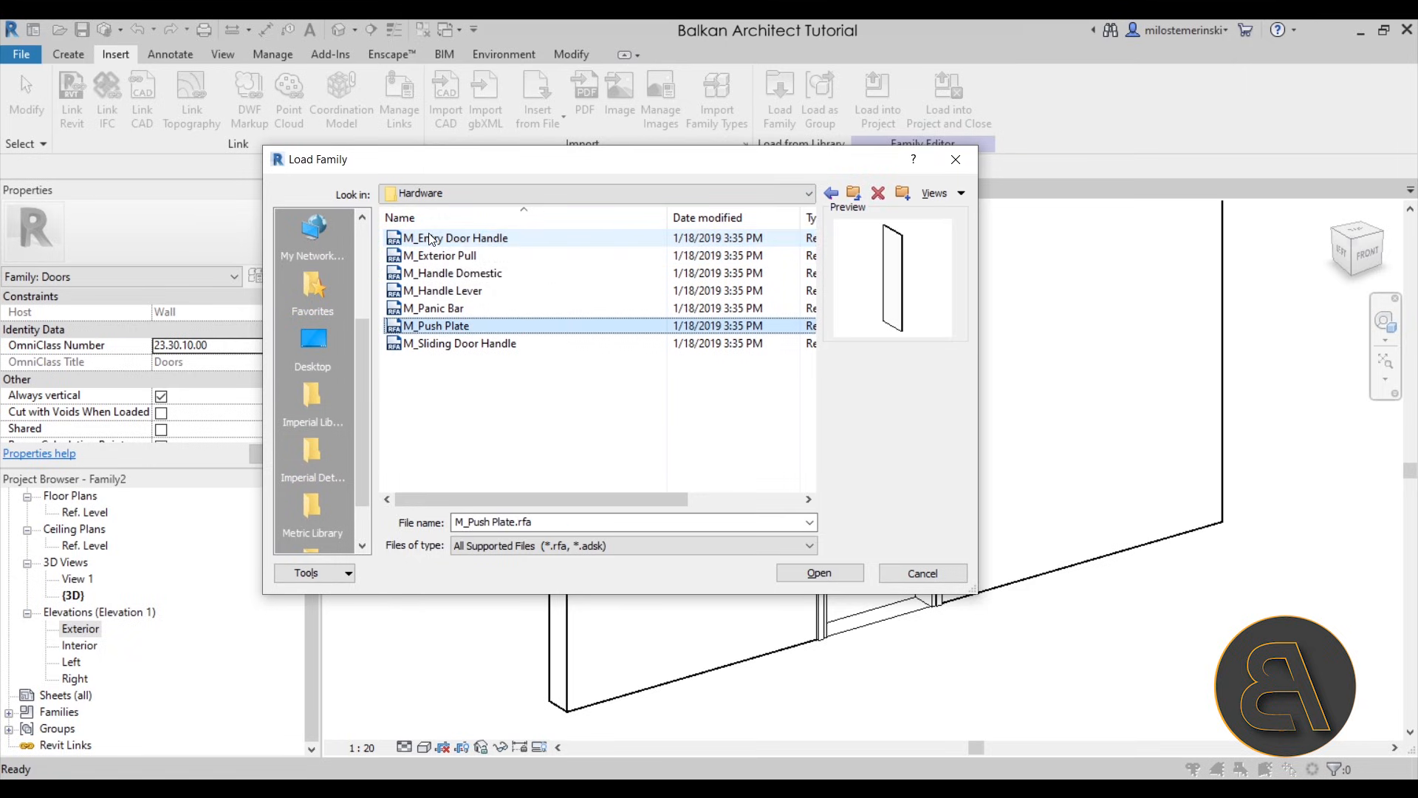
key(Down)
key(Up)
key(Up)
key(Up)
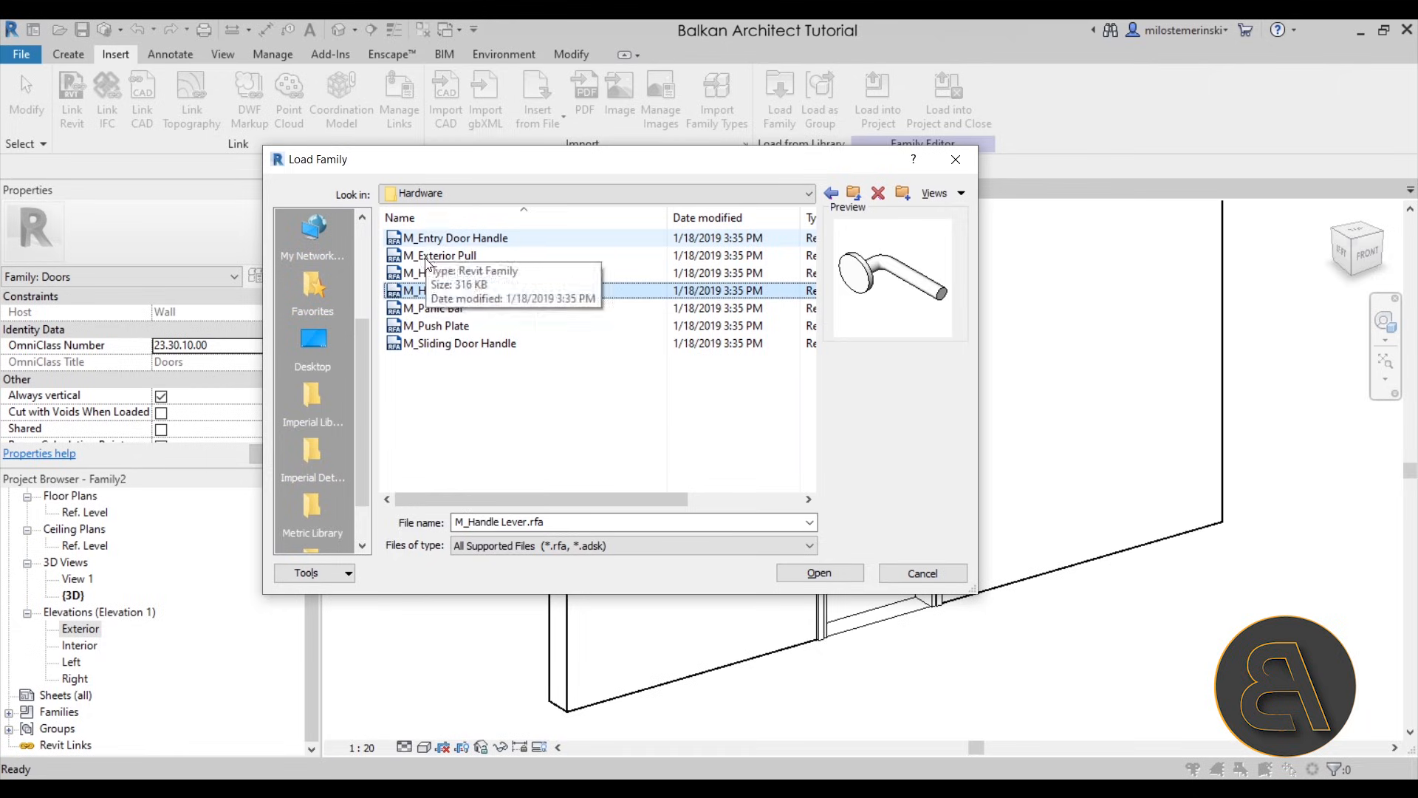
click(819, 574)
- Place an M_Handle Lever component on the floor in front of the door panel in the 3D view
click(77, 58)
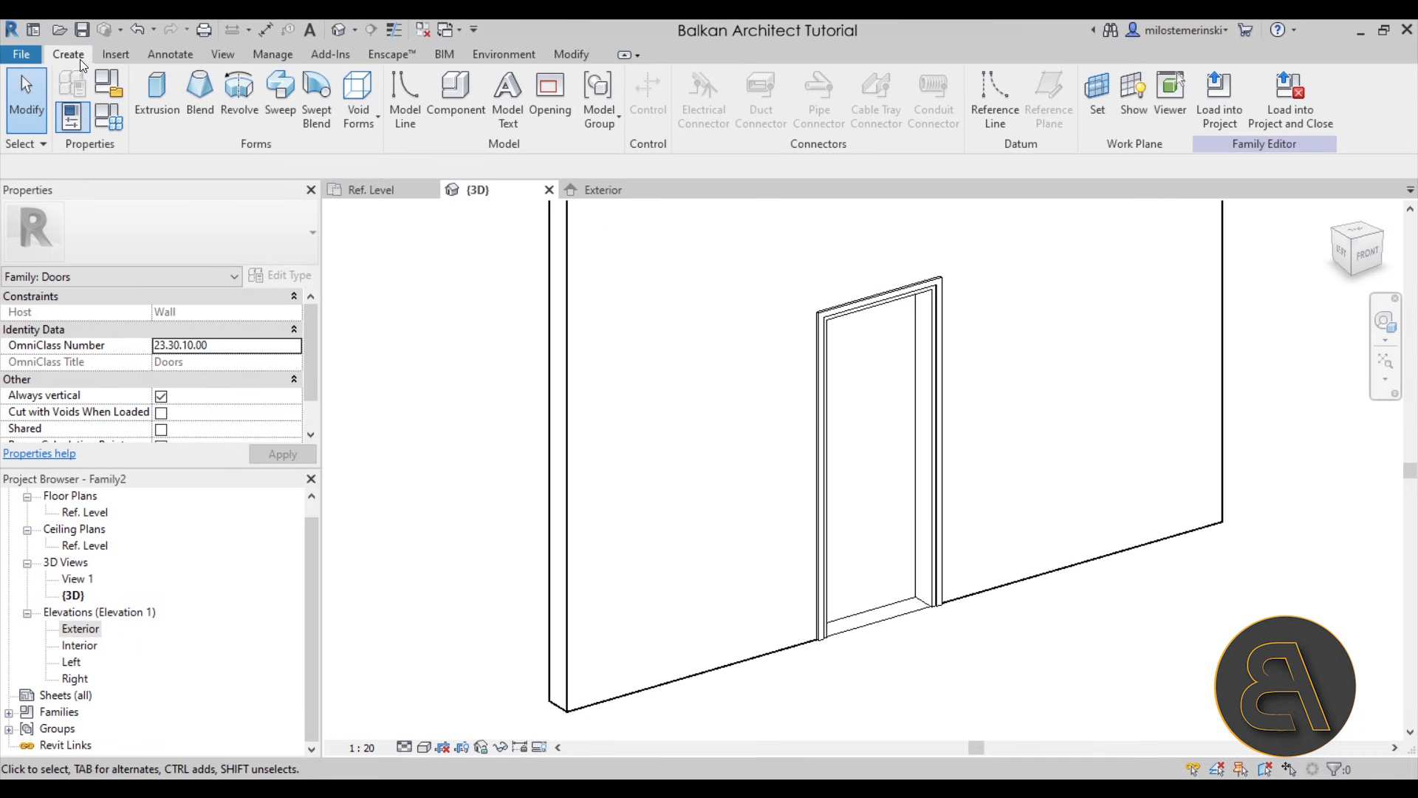
click(456, 96)
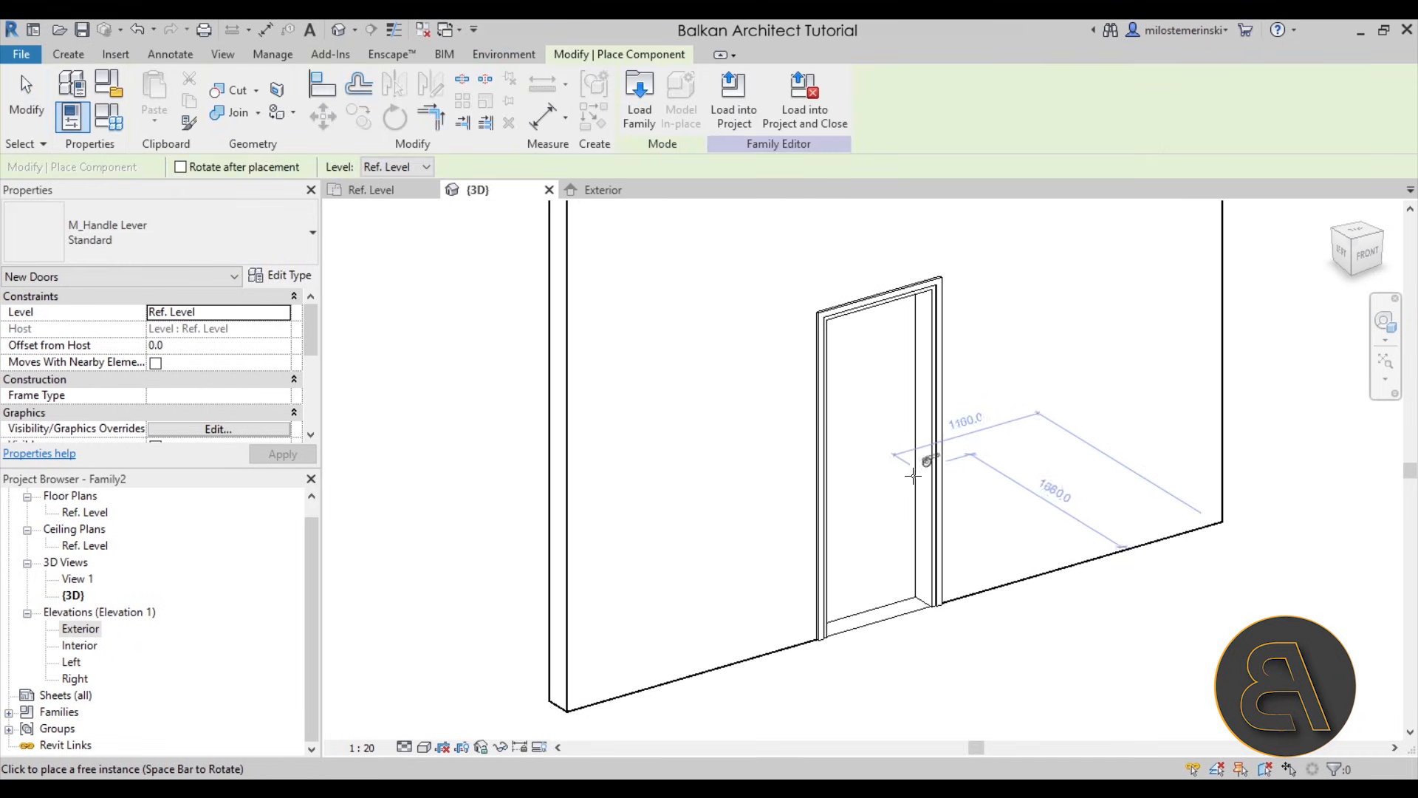
scroll(916, 606, up, 3)
shift+middle_drag(784, 592, 1155, 611)
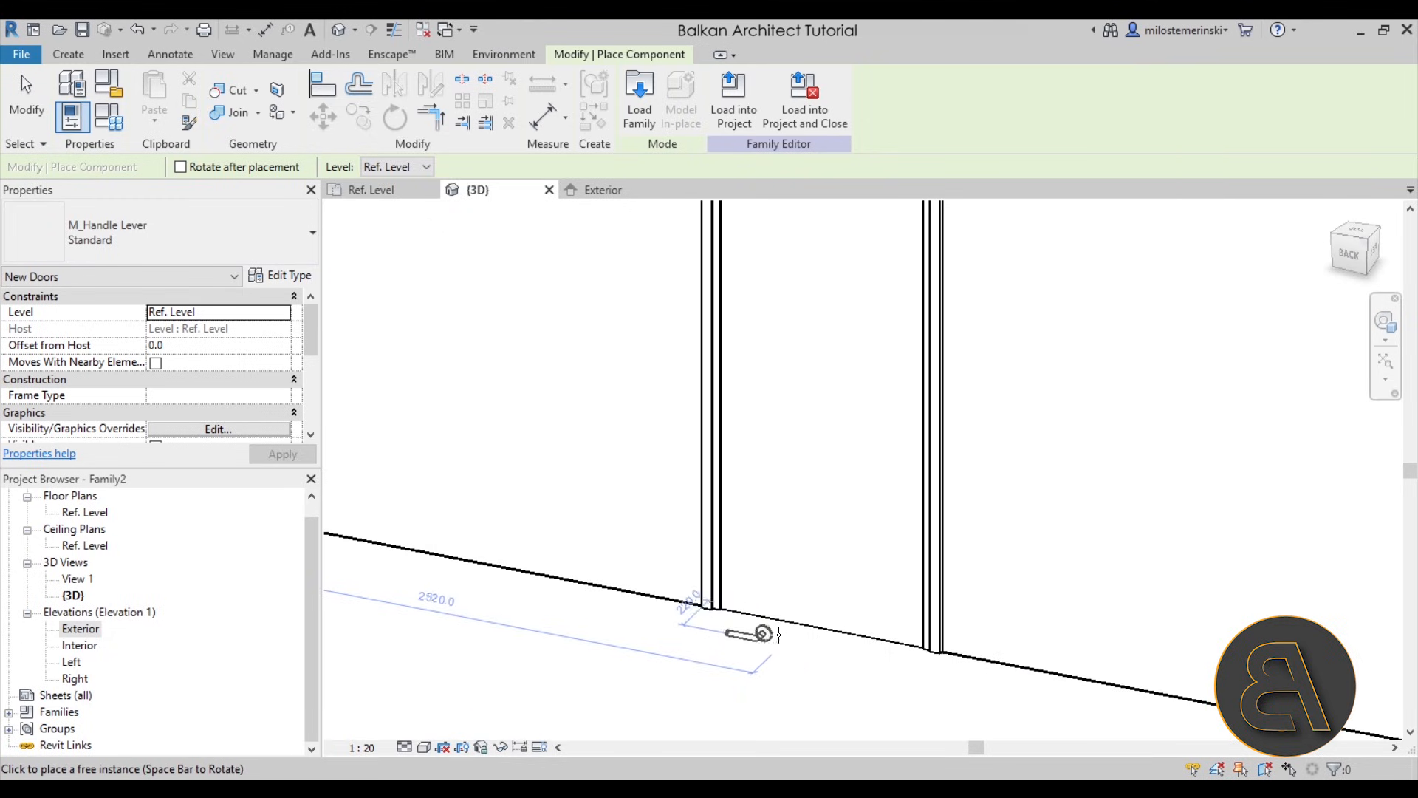
click(768, 624)
key(Escape)
key(Escape)
- Raise the handle lever to about 264 mm above the Ref. Level in the Exterior elevation
click(741, 636)
scroll(805, 567, down, 3)
shift+middle_drag(846, 683, 502, 405)
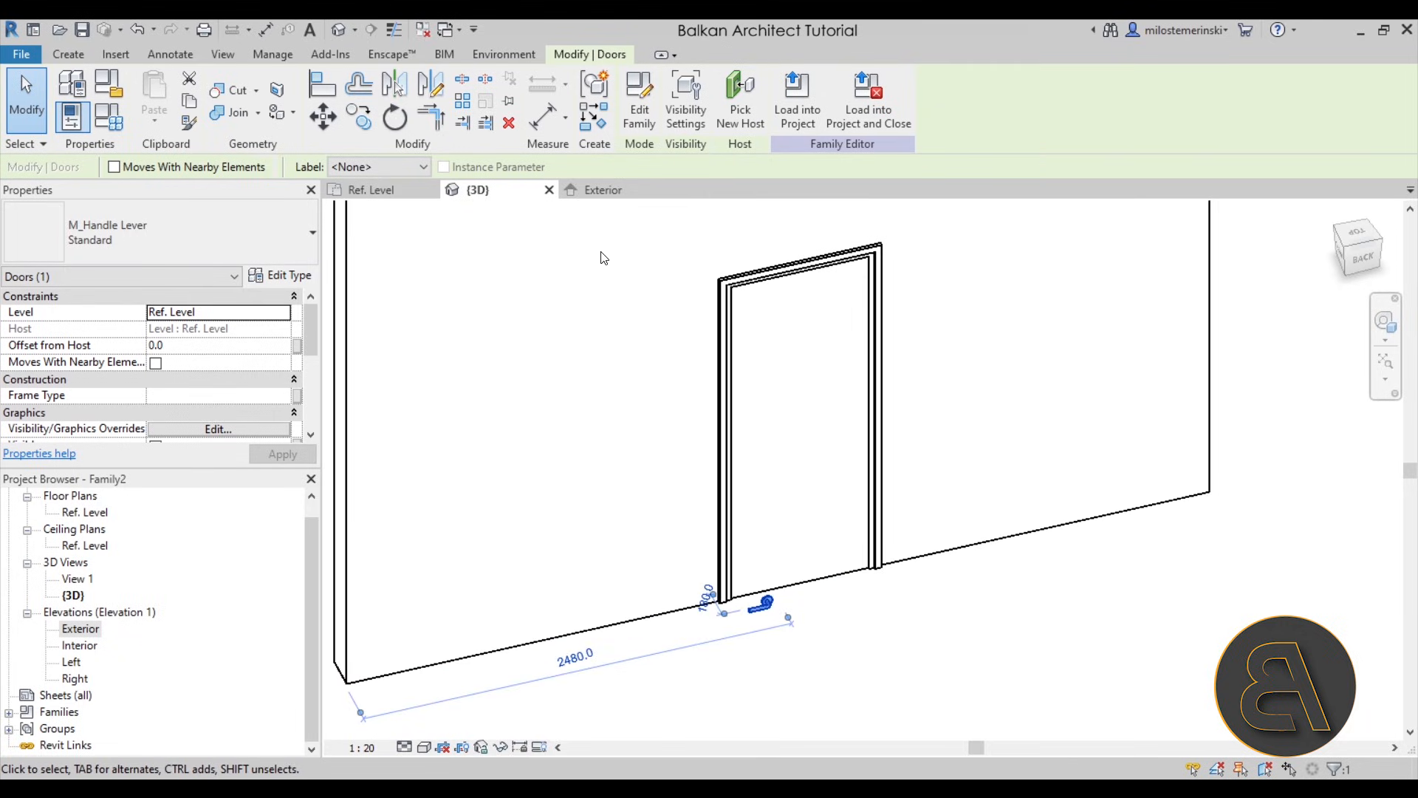
click(604, 190)
scroll(773, 500, down, 2)
scroll(659, 670, up, 3)
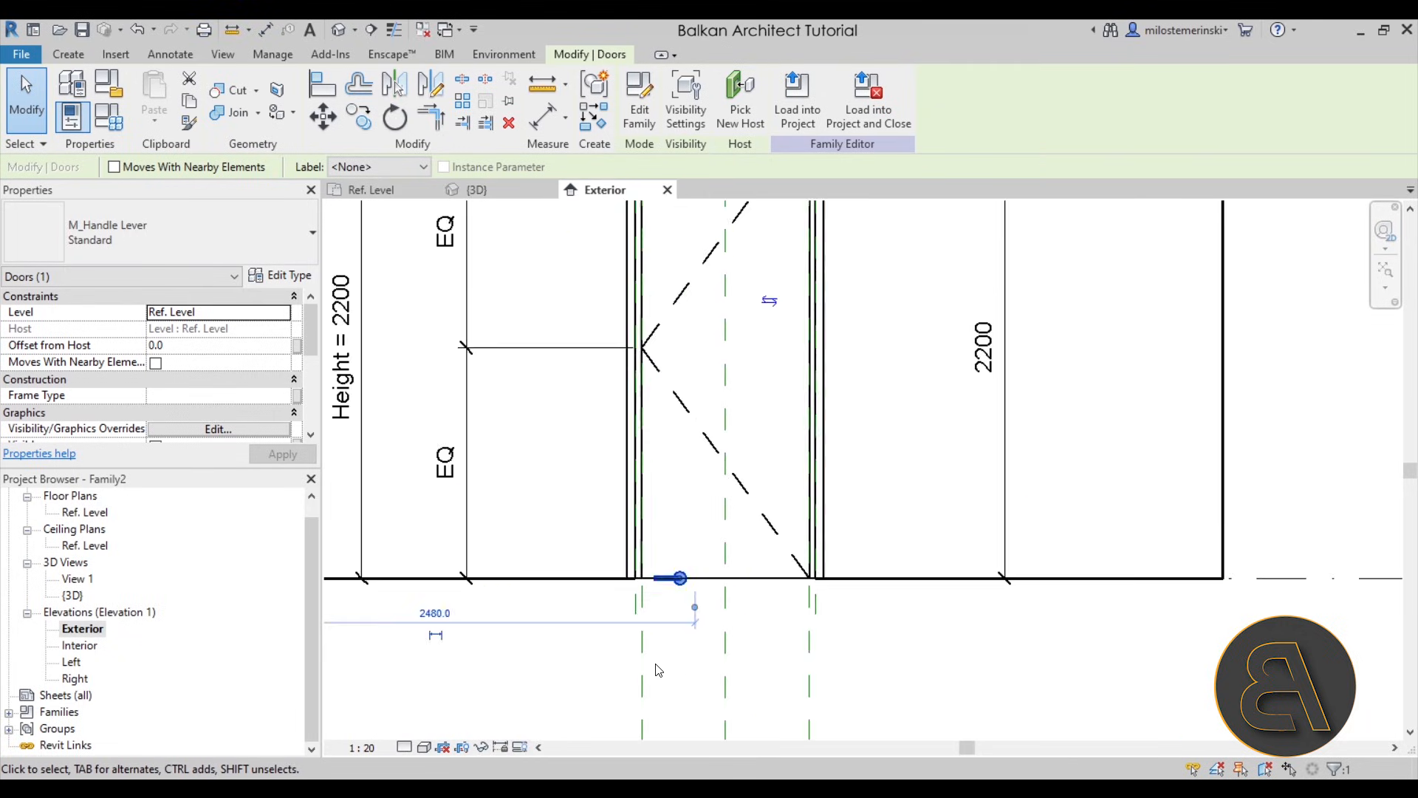
scroll(659, 670, down, 3)
scroll(665, 613, up, 4)
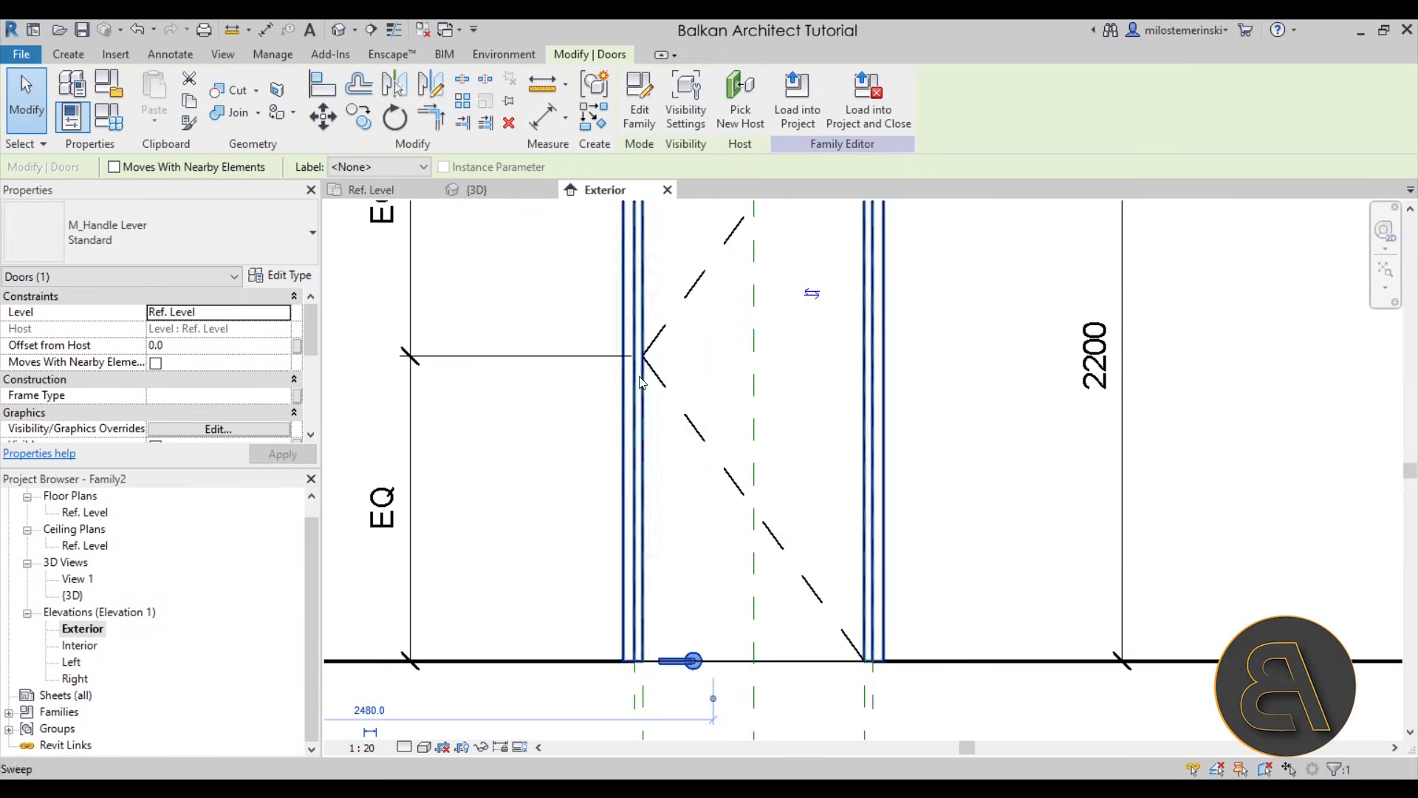
scroll(677, 396, down, 1)
middle_drag(677, 399, 627, 554)
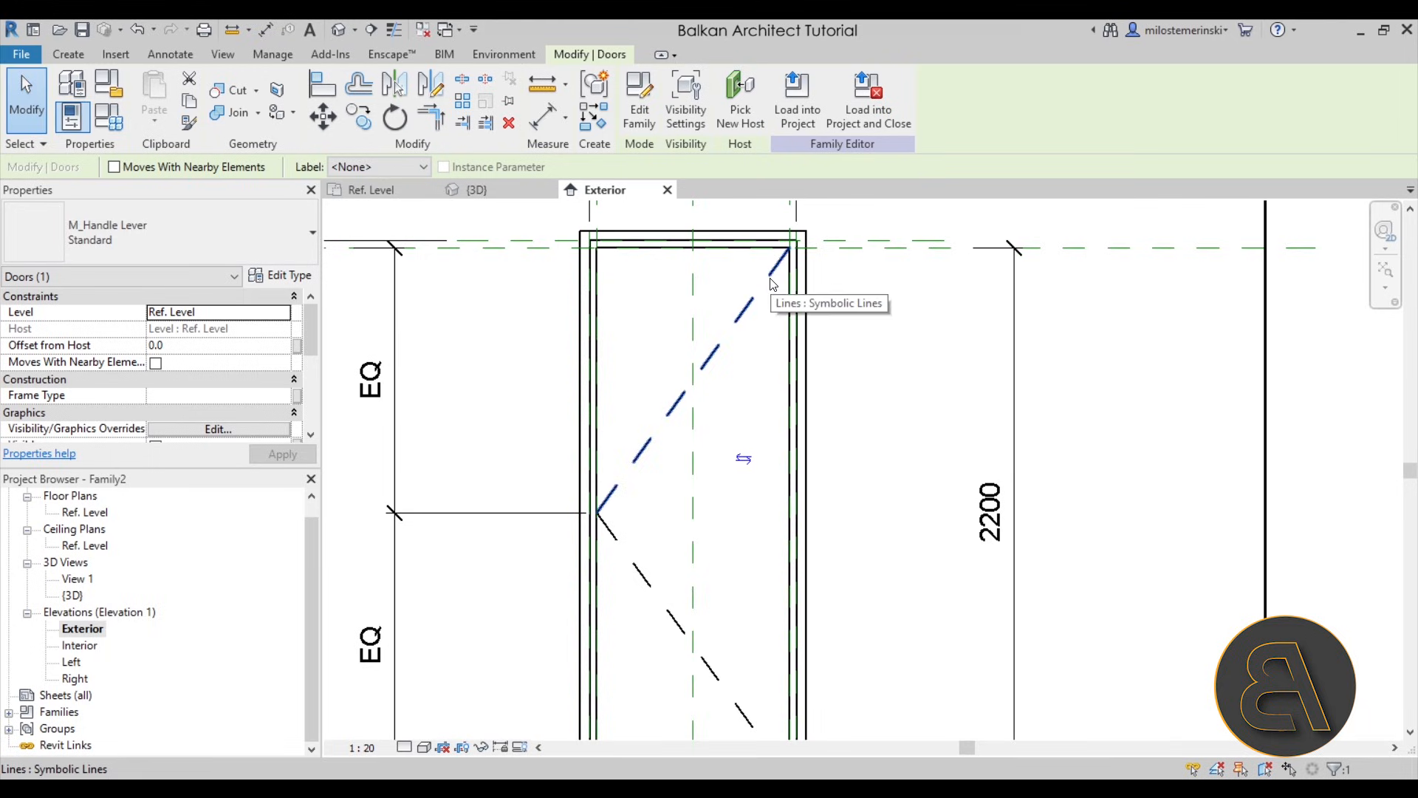
scroll(771, 283, down, 1)
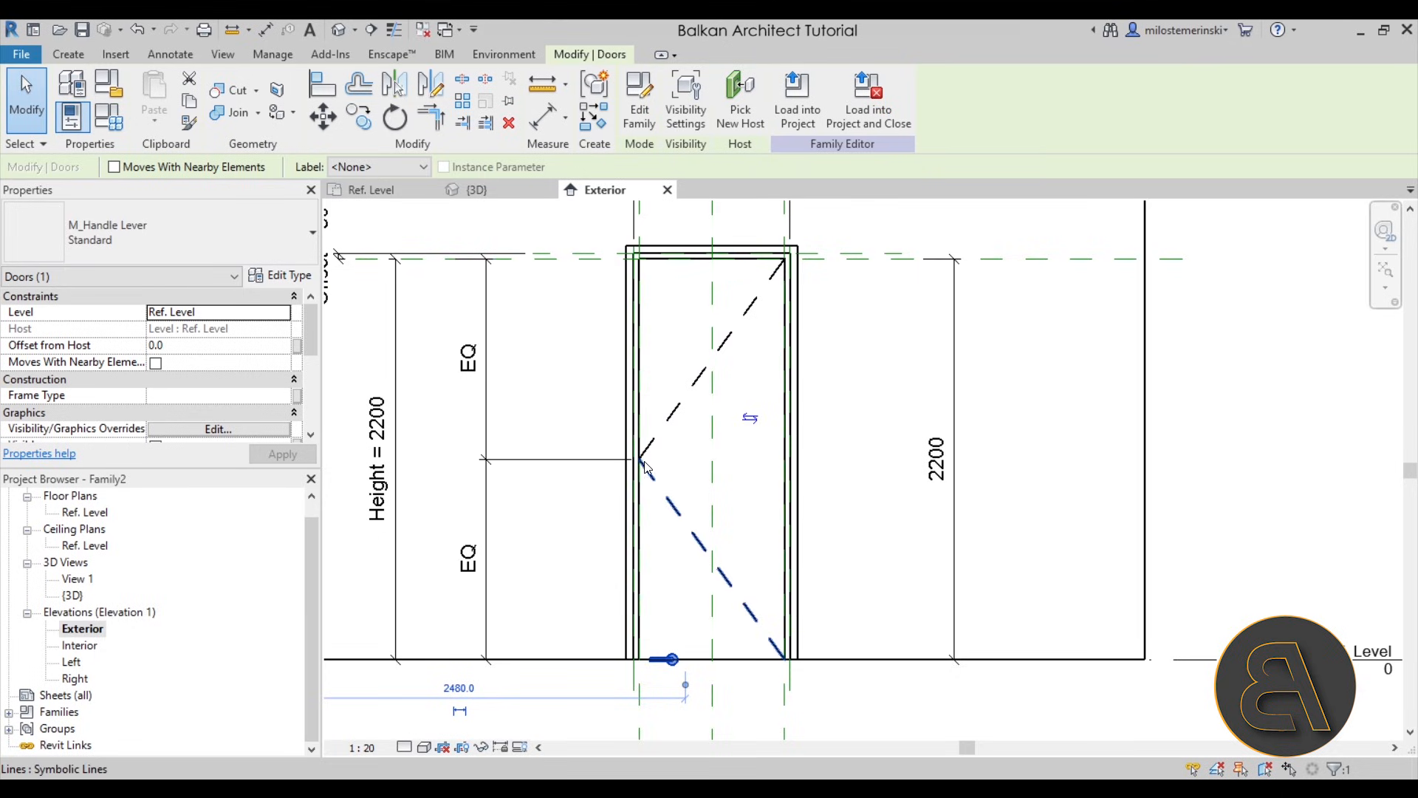
scroll(674, 669, up, 2)
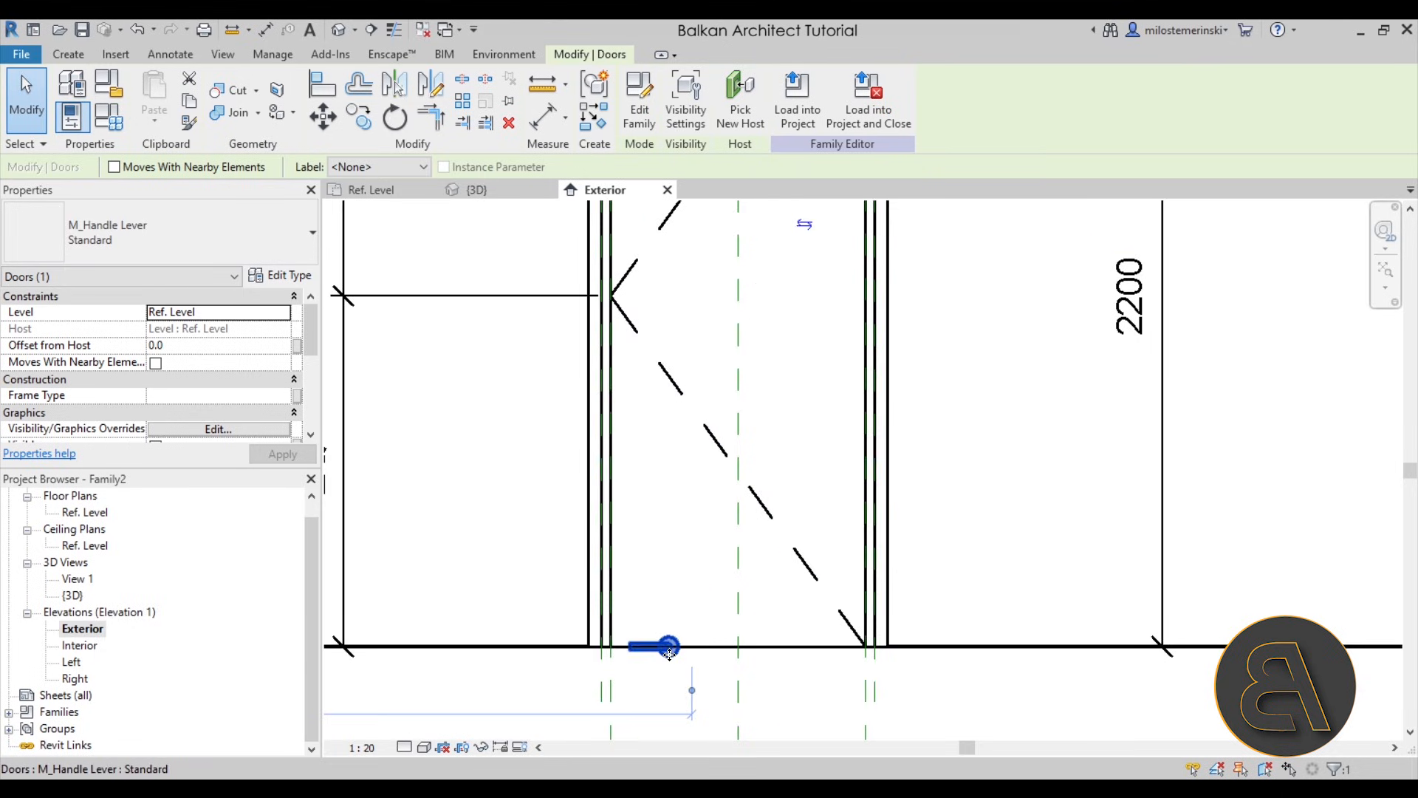
drag(650, 655, 654, 573)
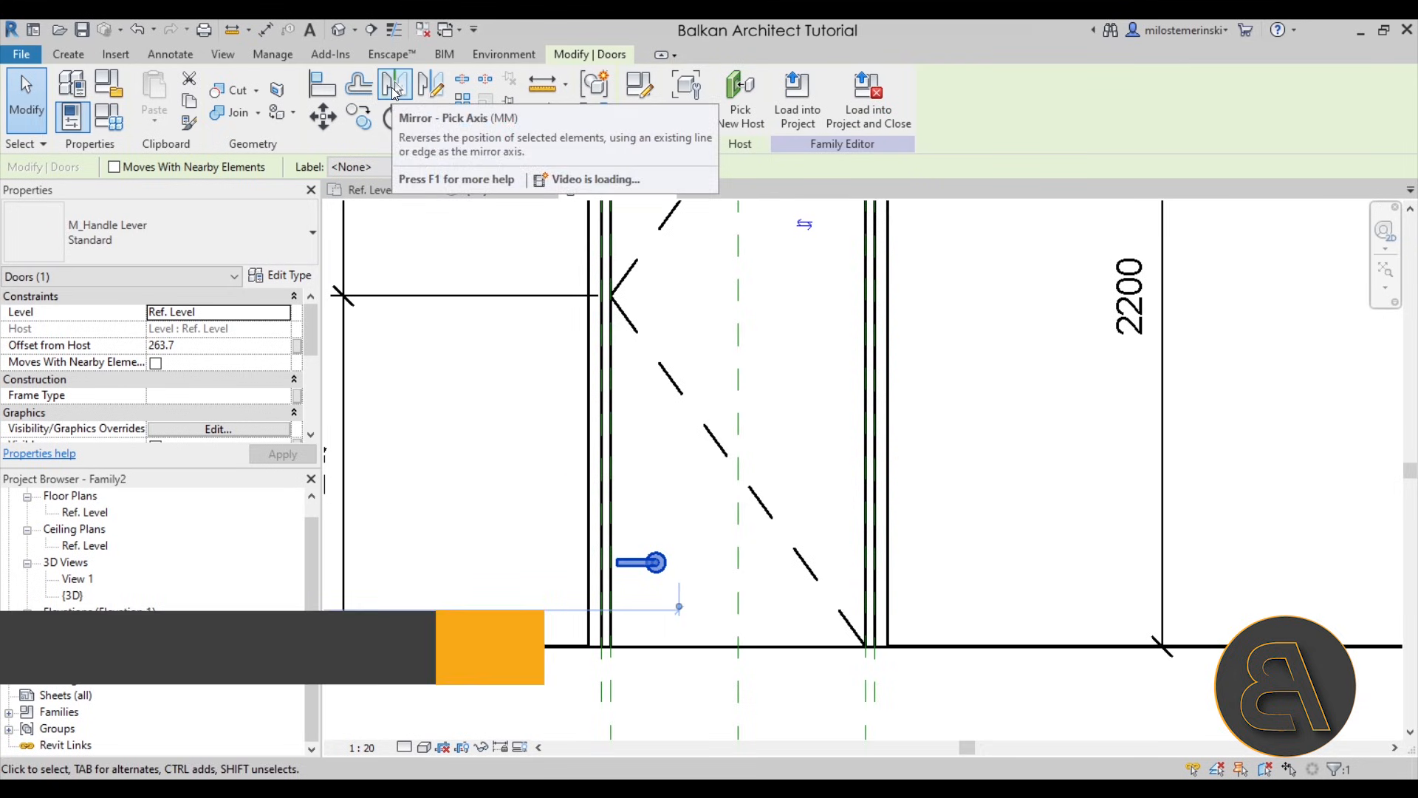
- Mirror the handle about its own vertical axis without keeping a copy, so the lever points toward the door's centre
click(396, 90)
click(116, 168)
click(678, 621)
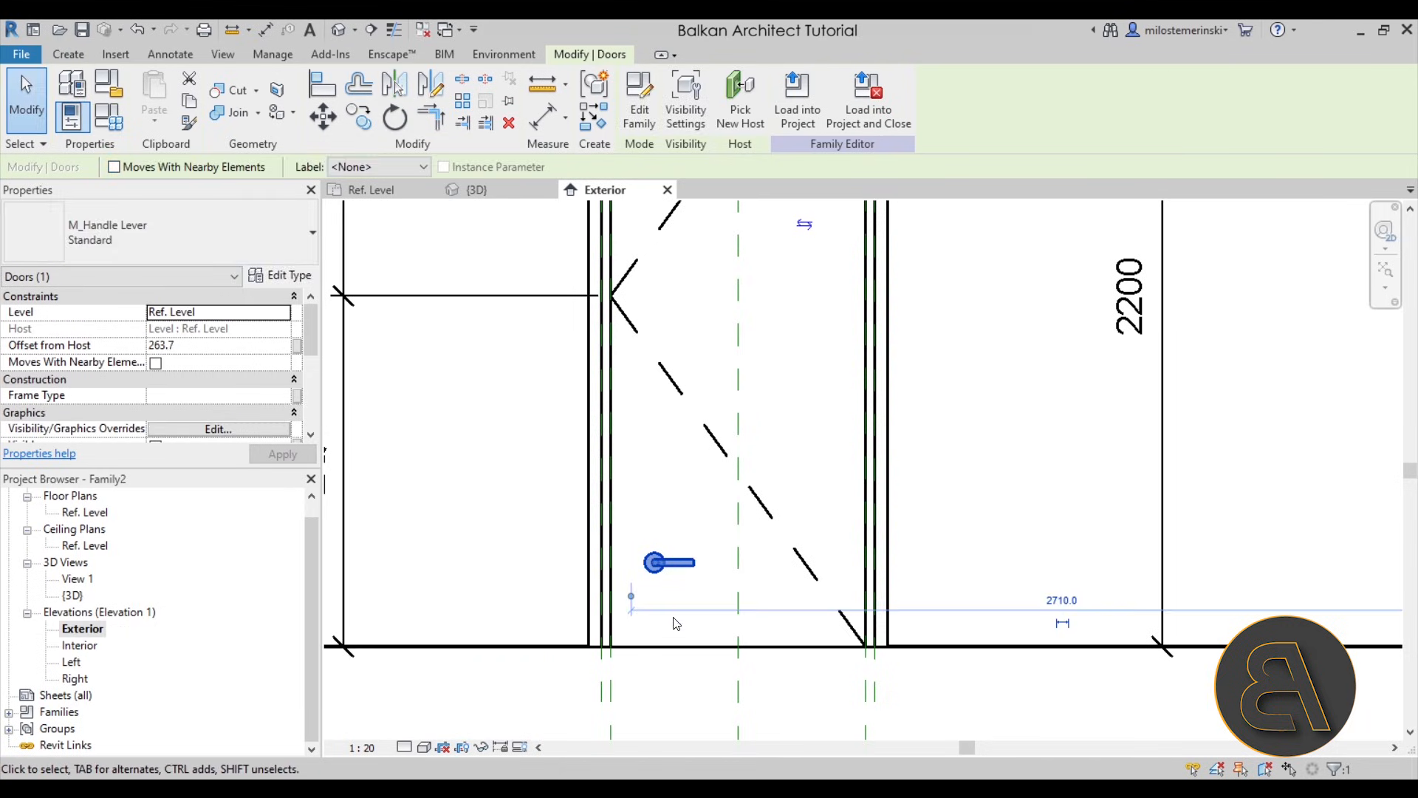
click(668, 607)
scroll(695, 591, down, 2)
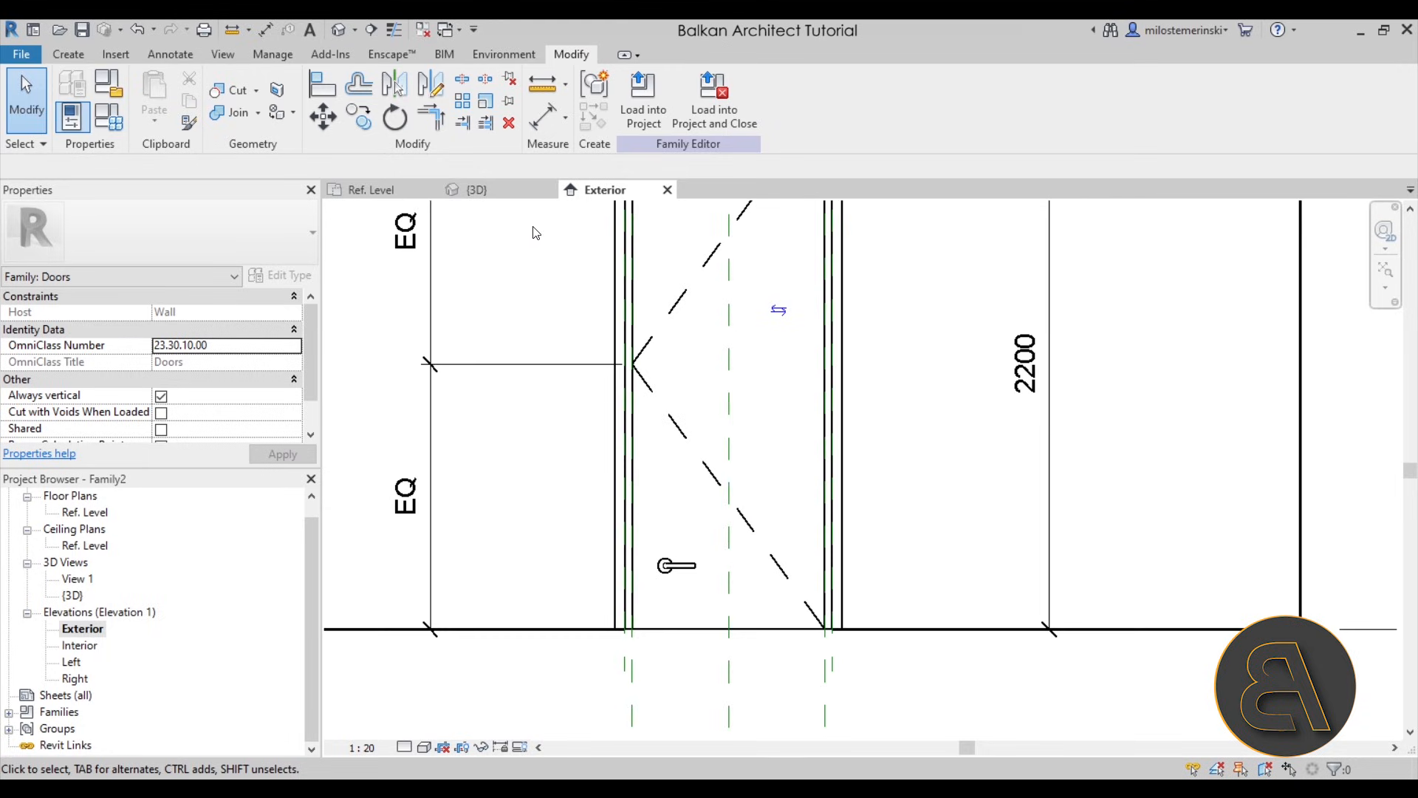
- Align the handle's base plate with the exterior face of the door panel in the Ref. Level plan
click(356, 185)
middle_drag(874, 396, 608, 401)
scroll(706, 358, up, 4)
middle_drag(671, 367, 651, 418)
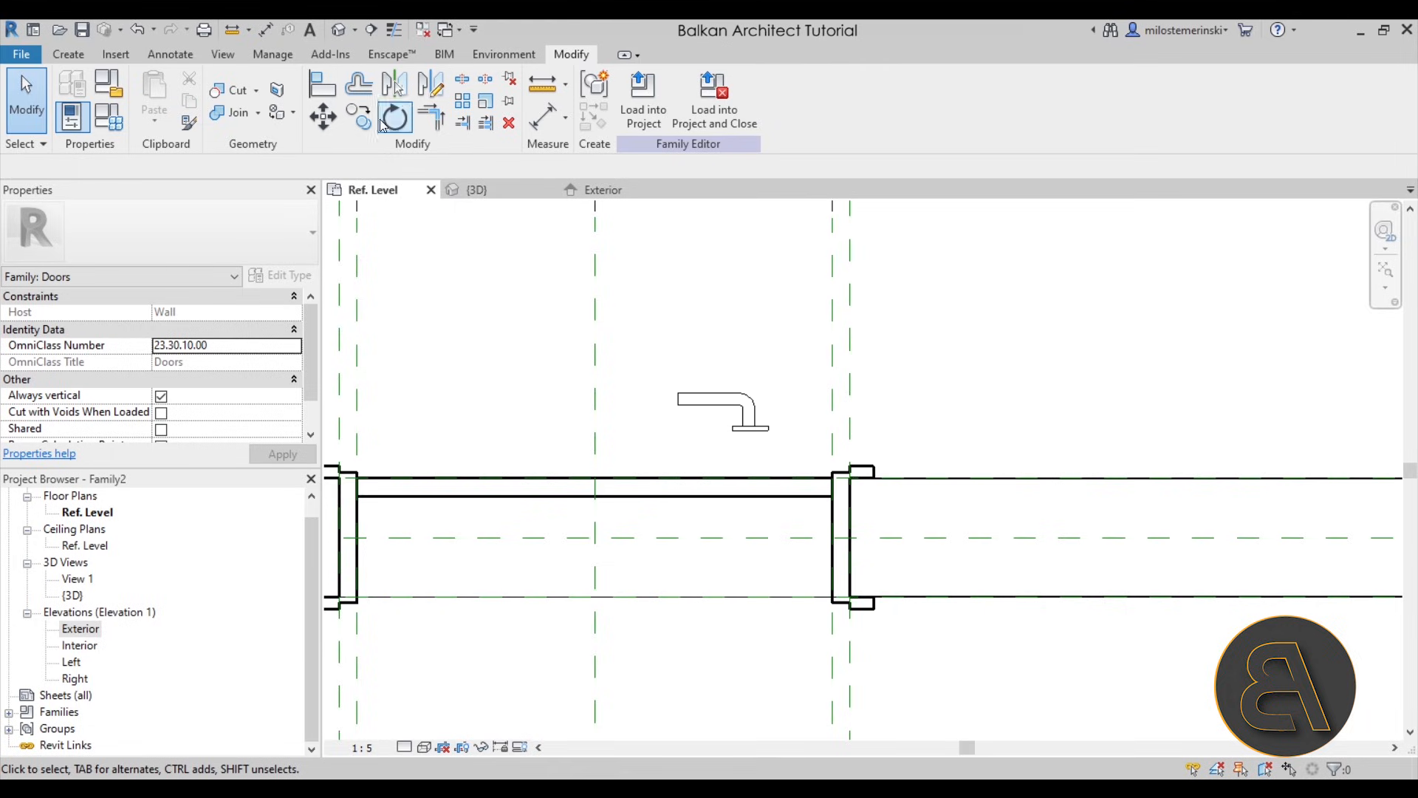
click(322, 85)
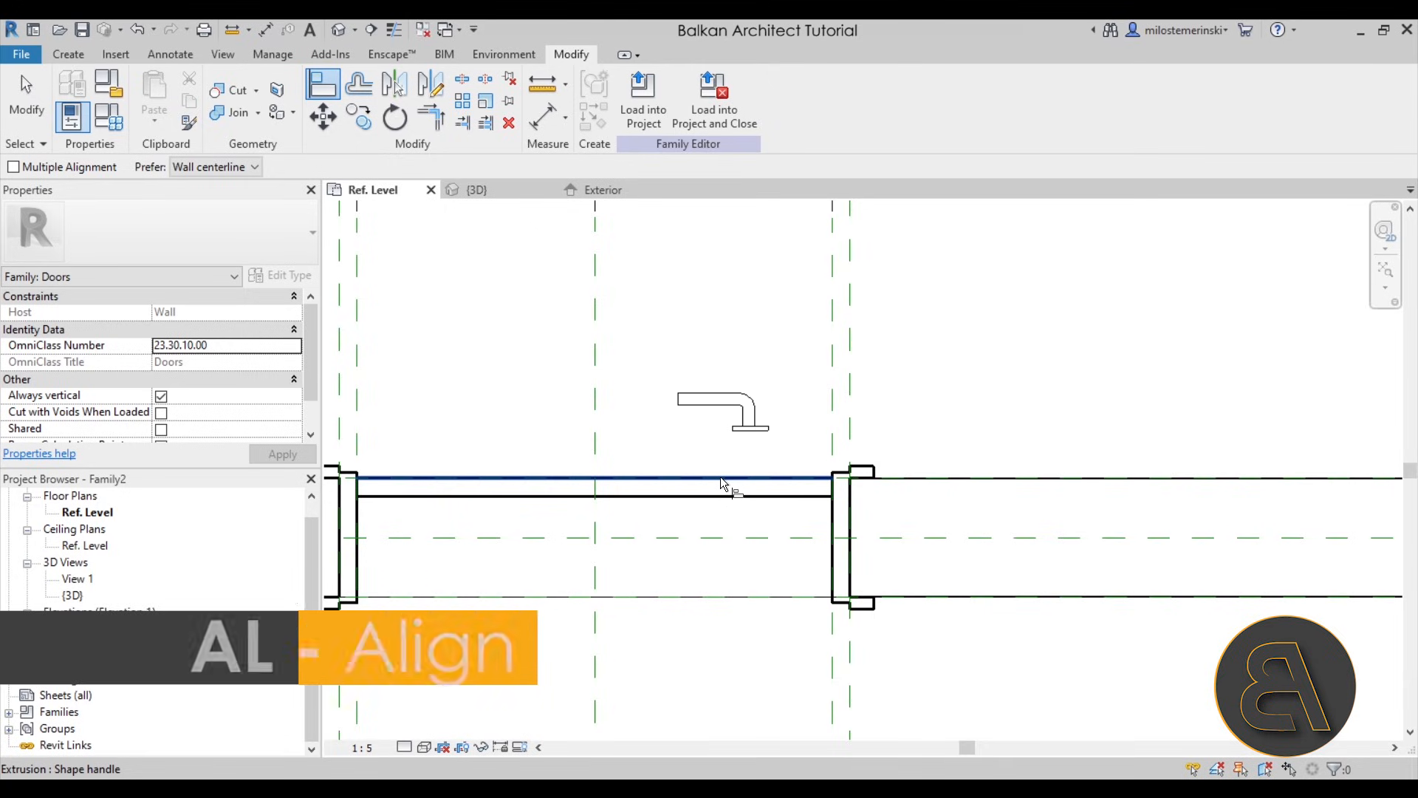
key(Tab)
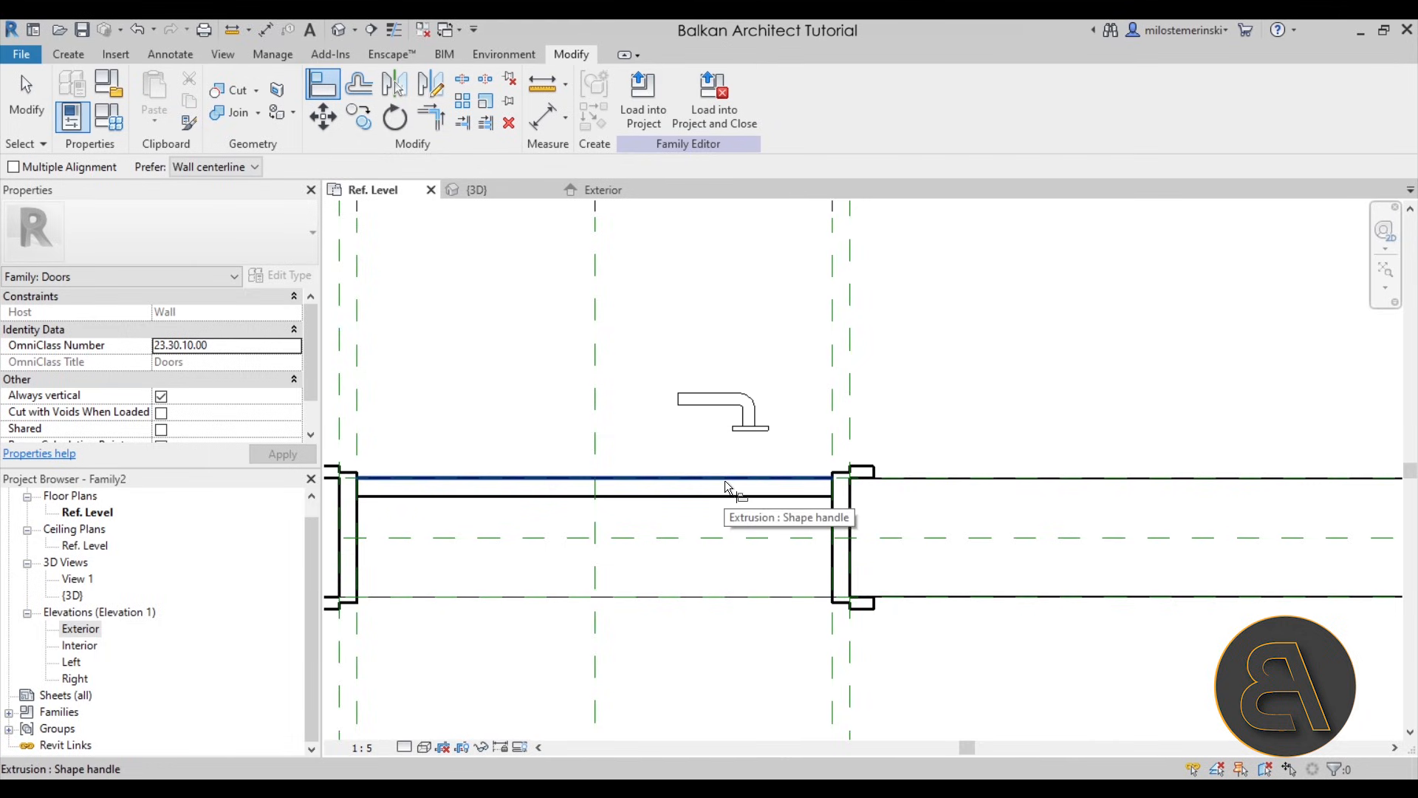
key(Tab)
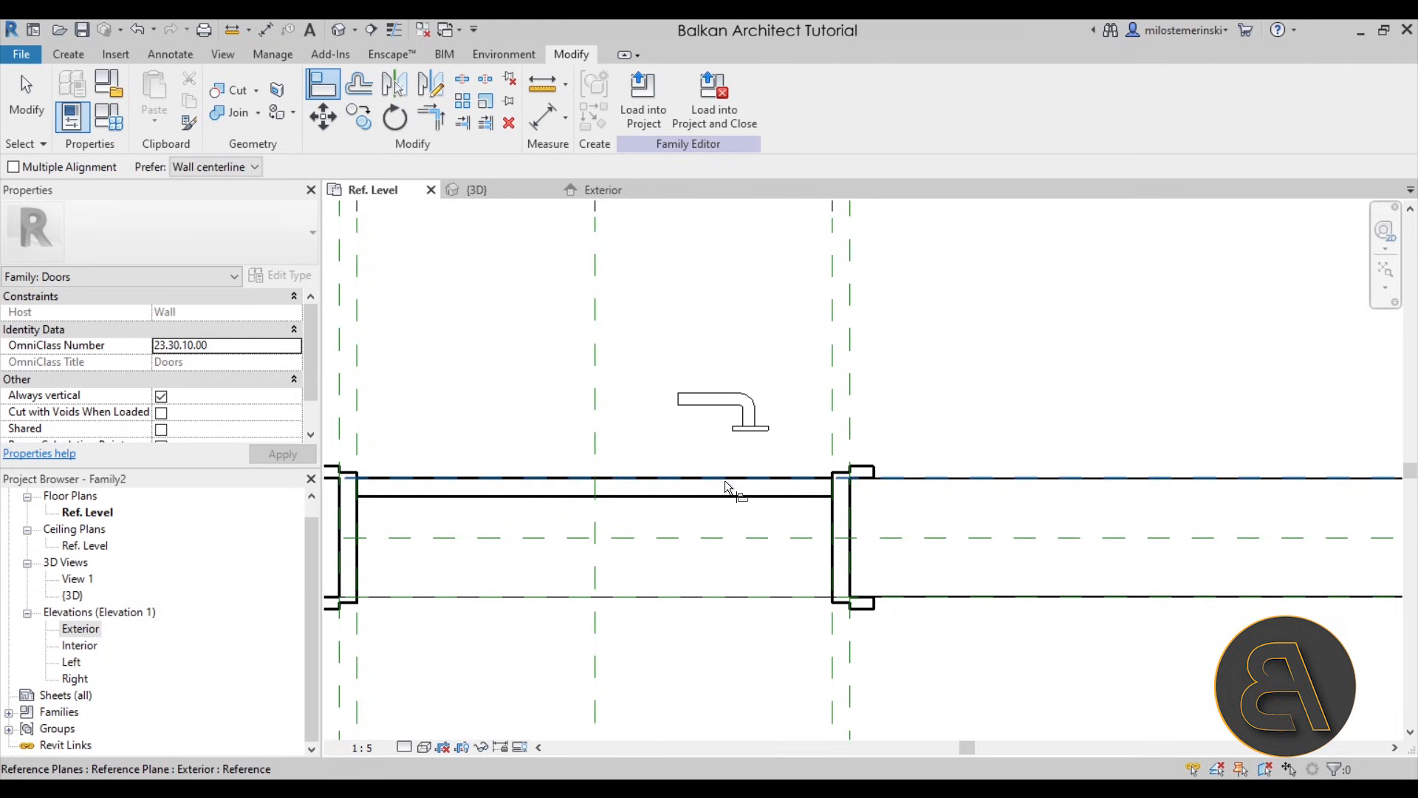
key(Tab)
key(Tab)
key(Tab)
click(725, 480)
click(755, 436)
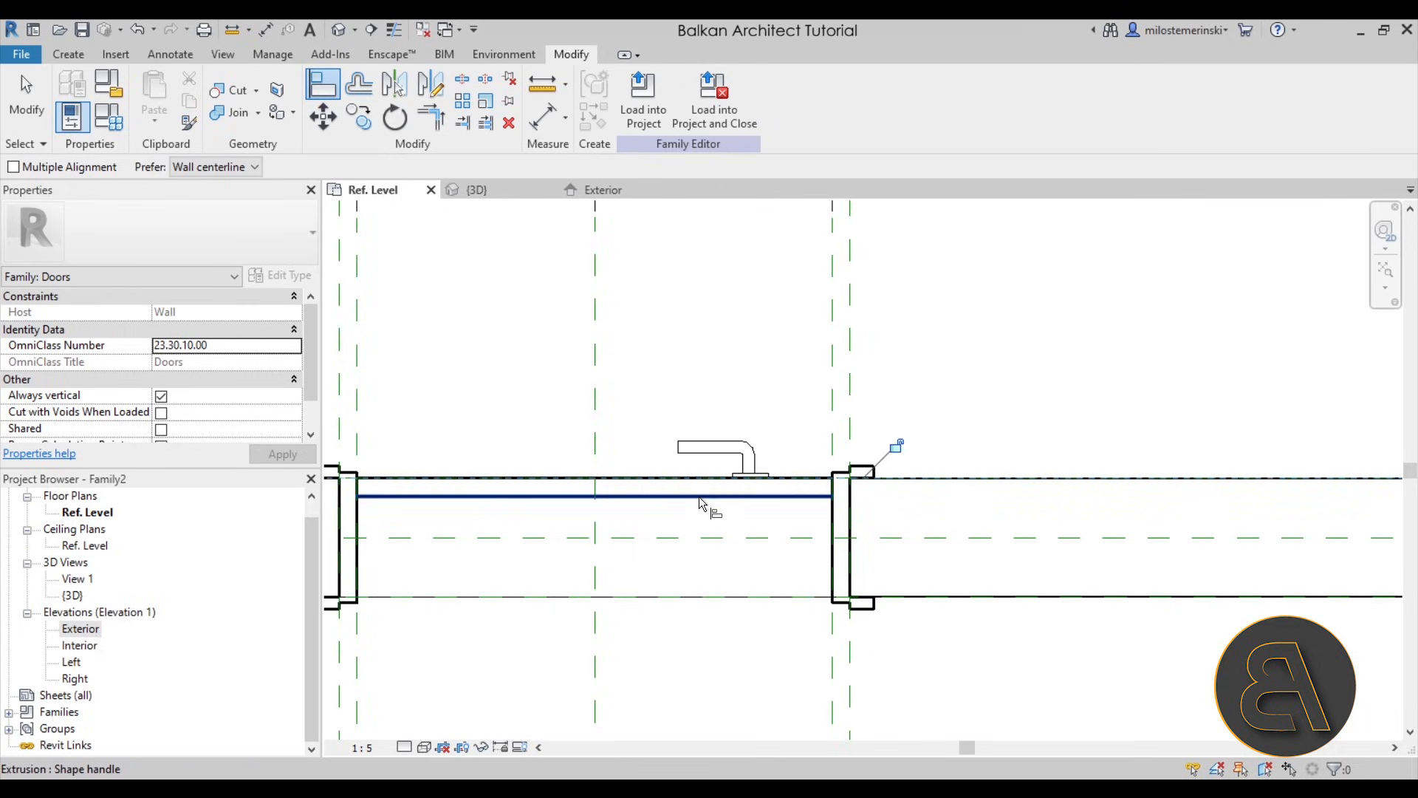
key(Escape)
key(Escape)
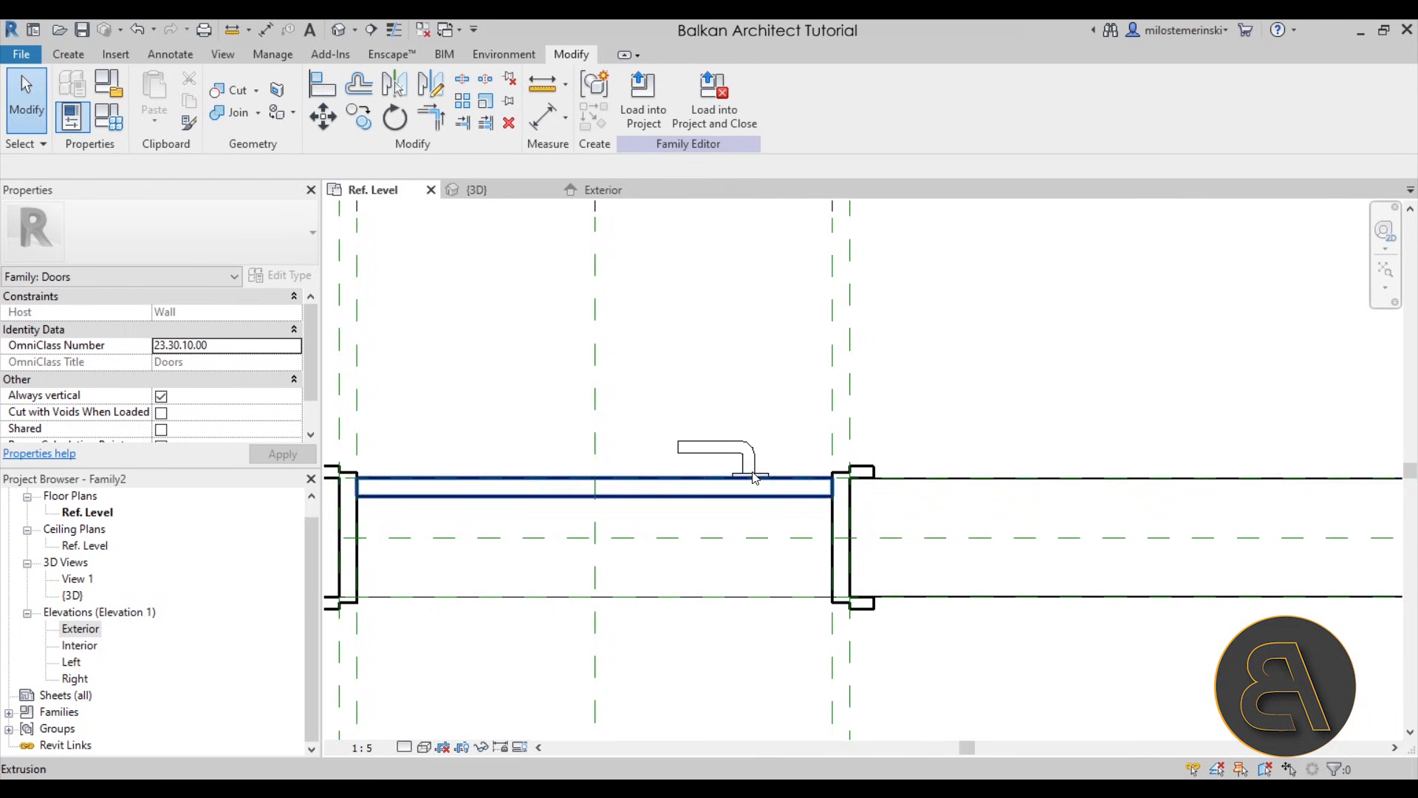
- In the Exterior elevation, draw a horizontal reference plane about 1090 mm above the floor and a vertical one about 139 mm from the panel edge
click(595, 196)
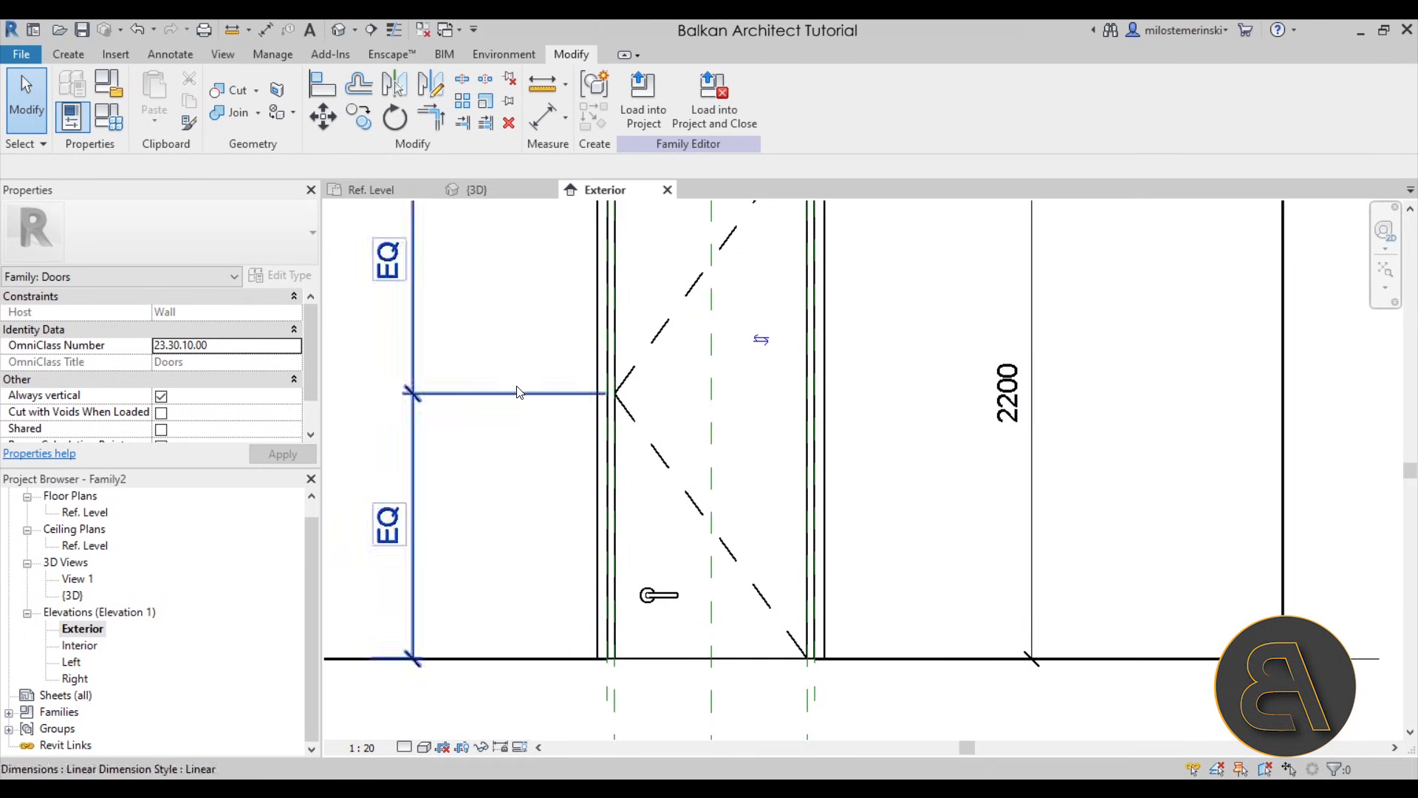
middle_drag(756, 421, 734, 453)
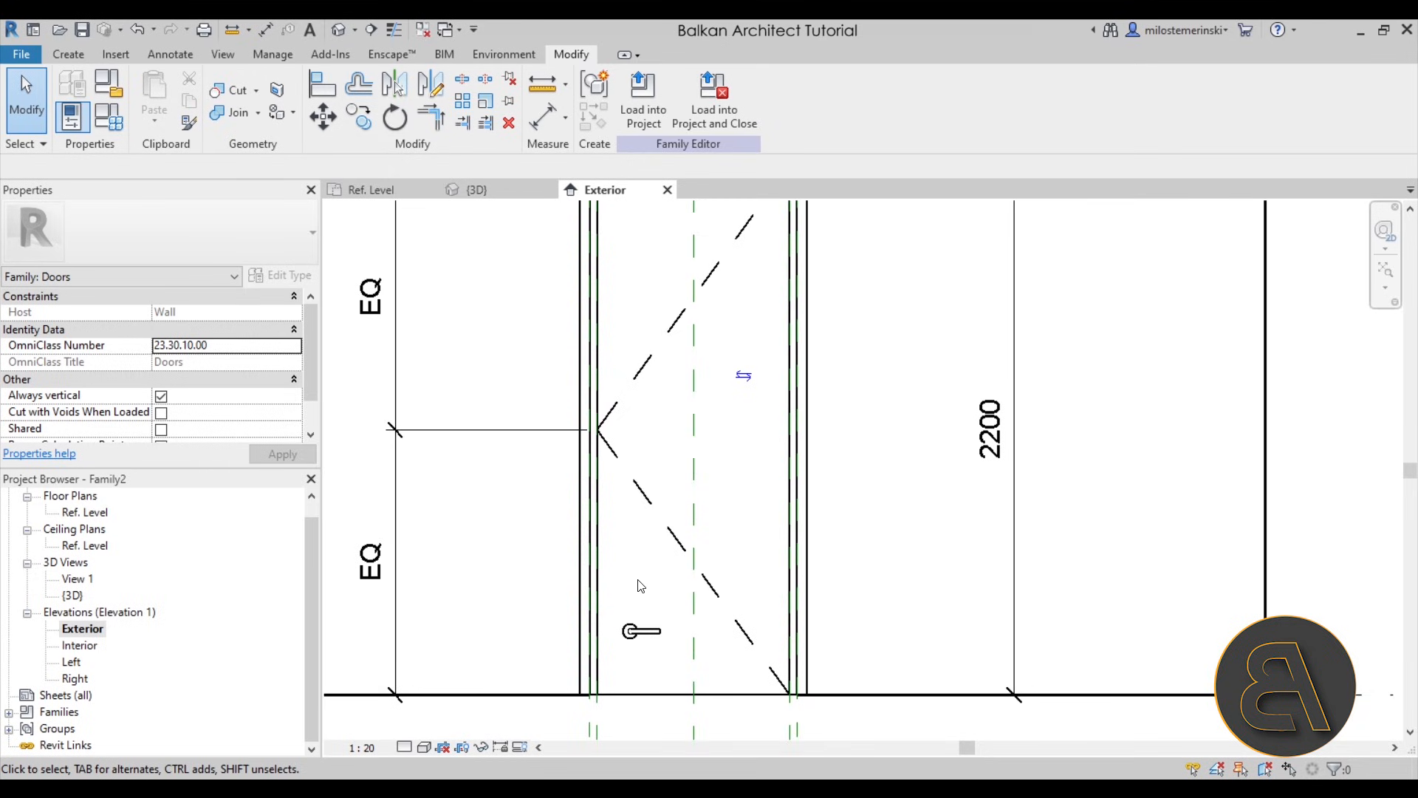
click(67, 55)
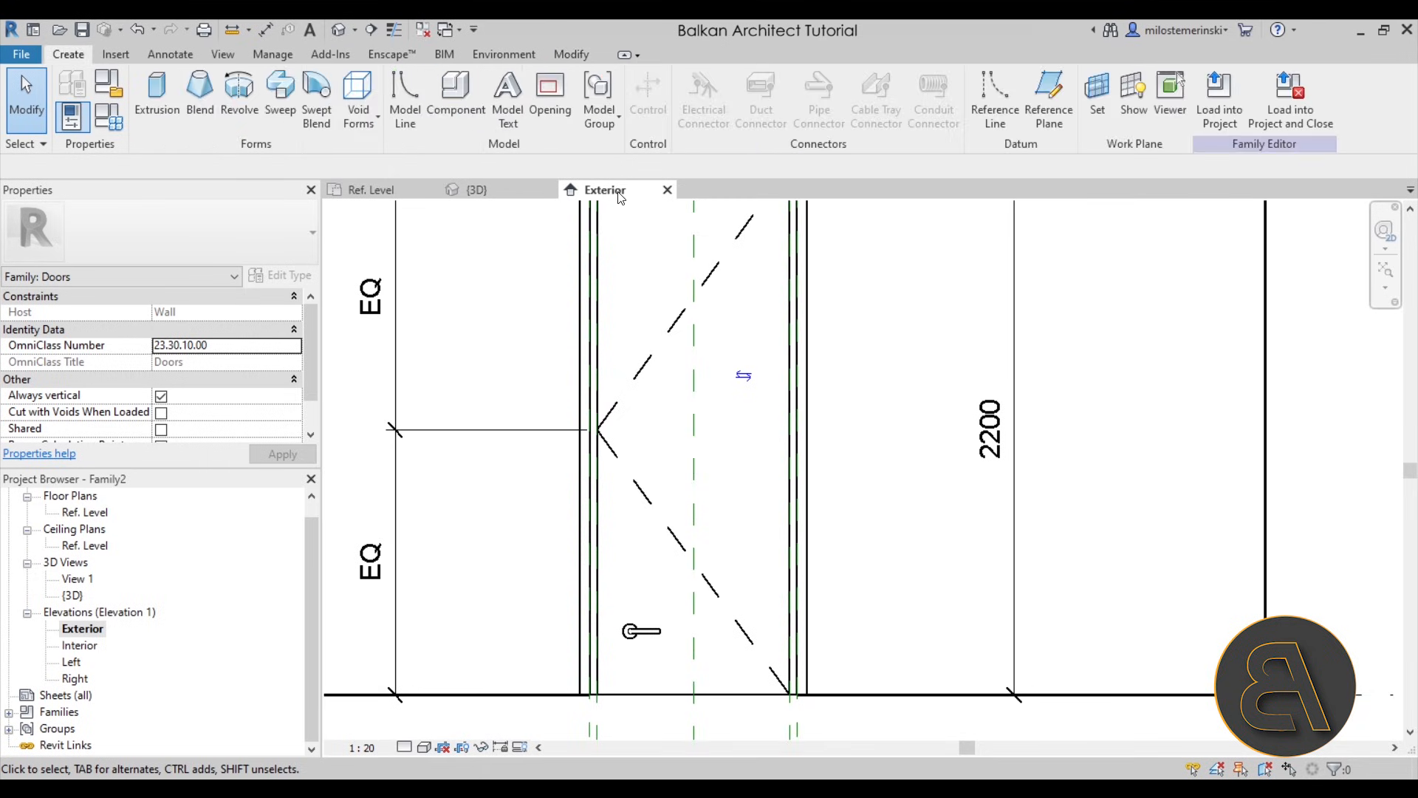
click(1049, 96)
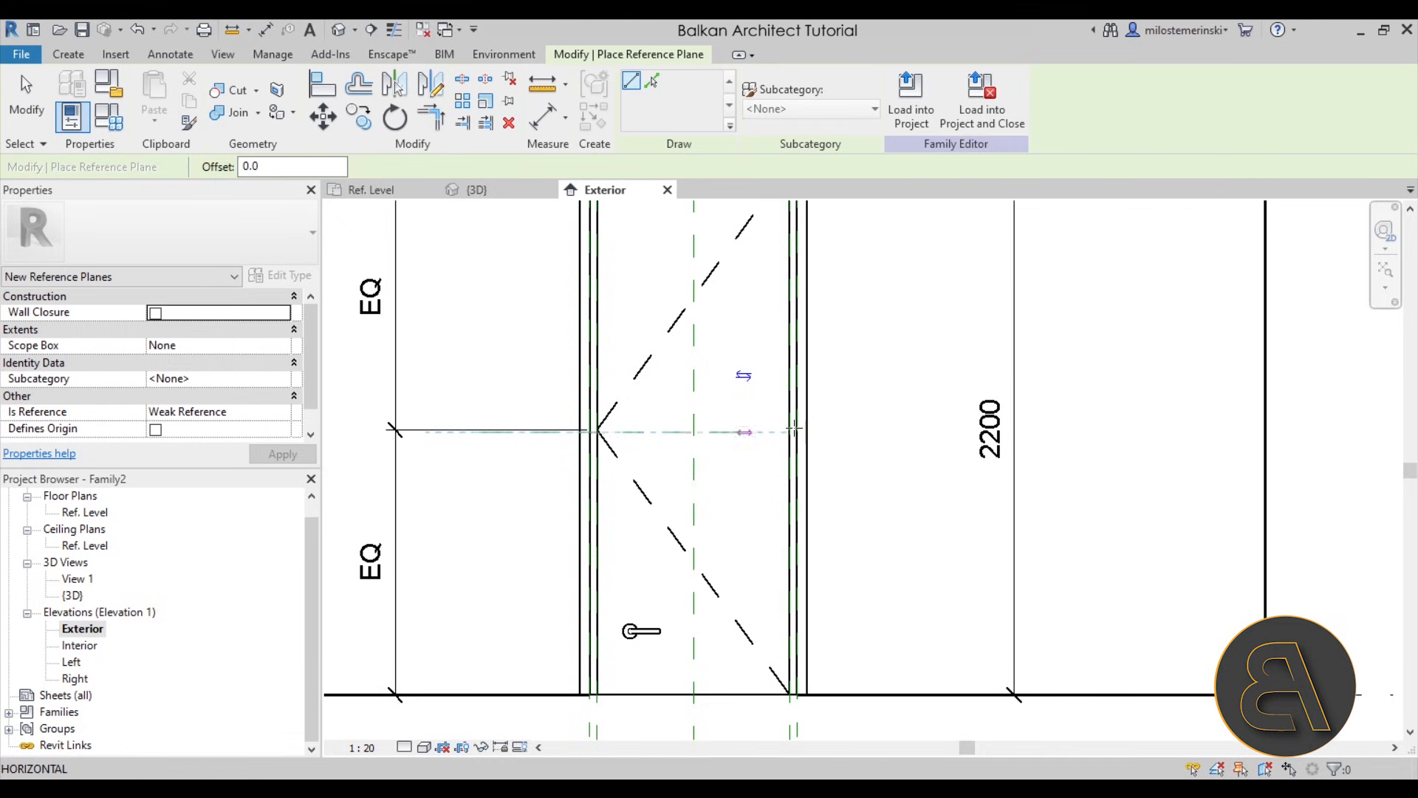
click(427, 432)
click(913, 431)
click(630, 304)
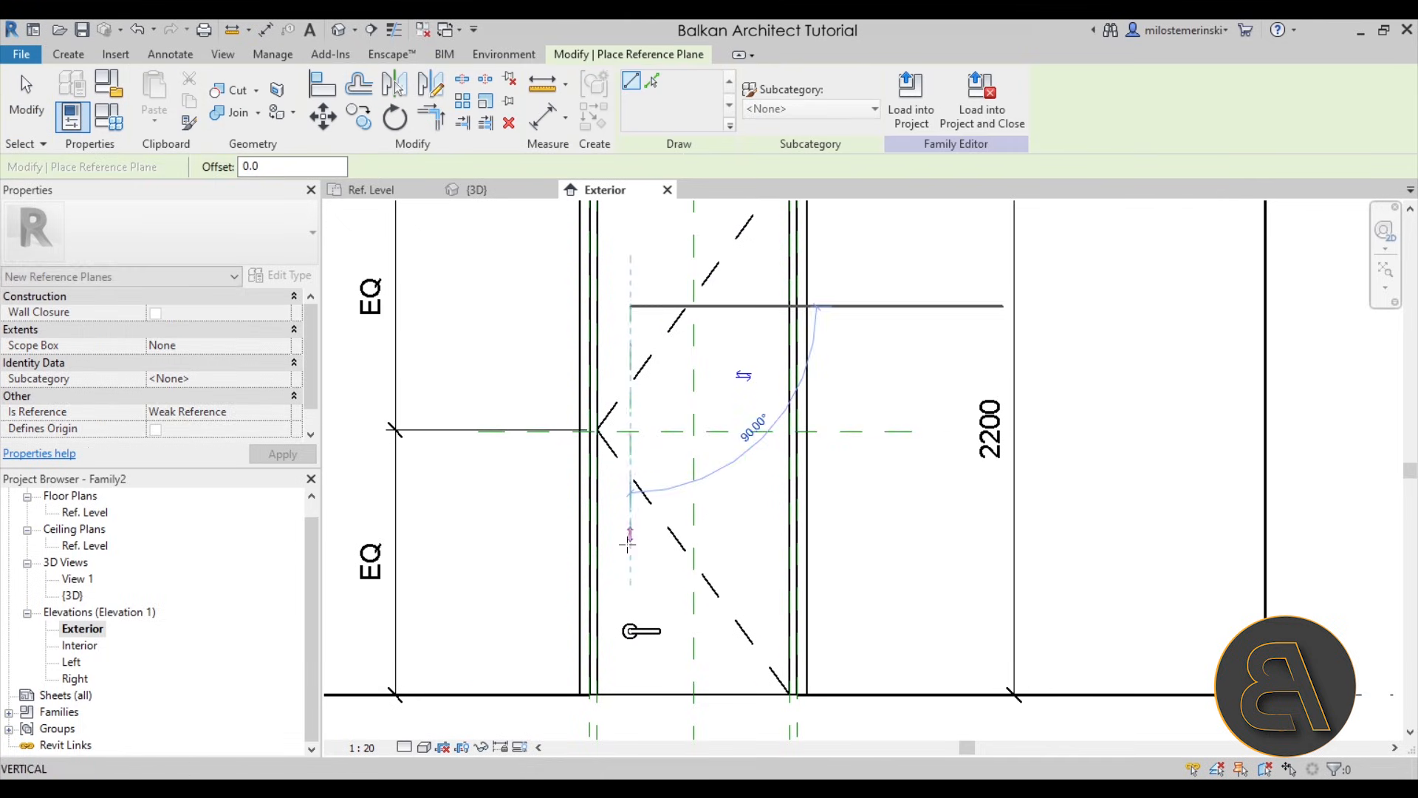
click(630, 560)
key(Escape)
key(Escape)
click(753, 432)
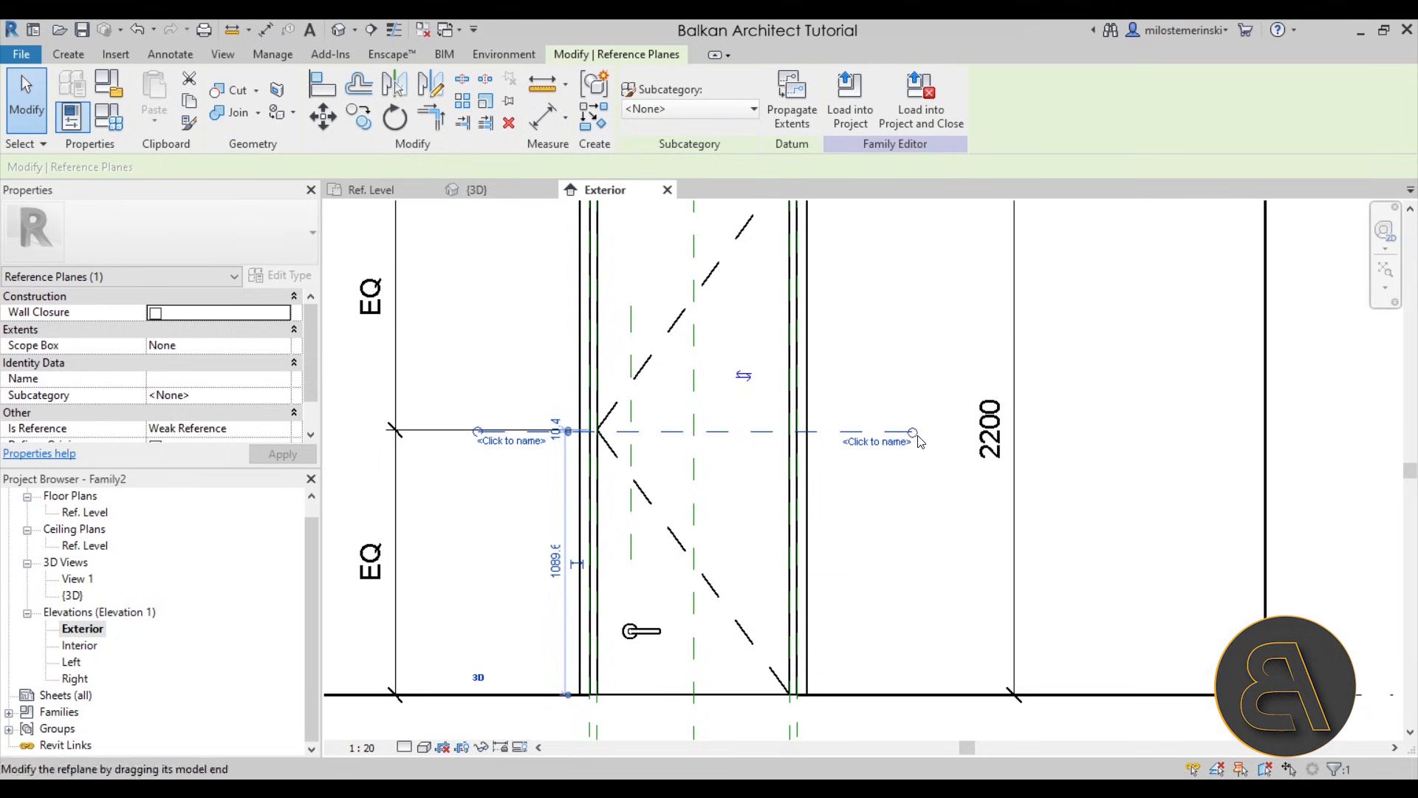
key(Escape)
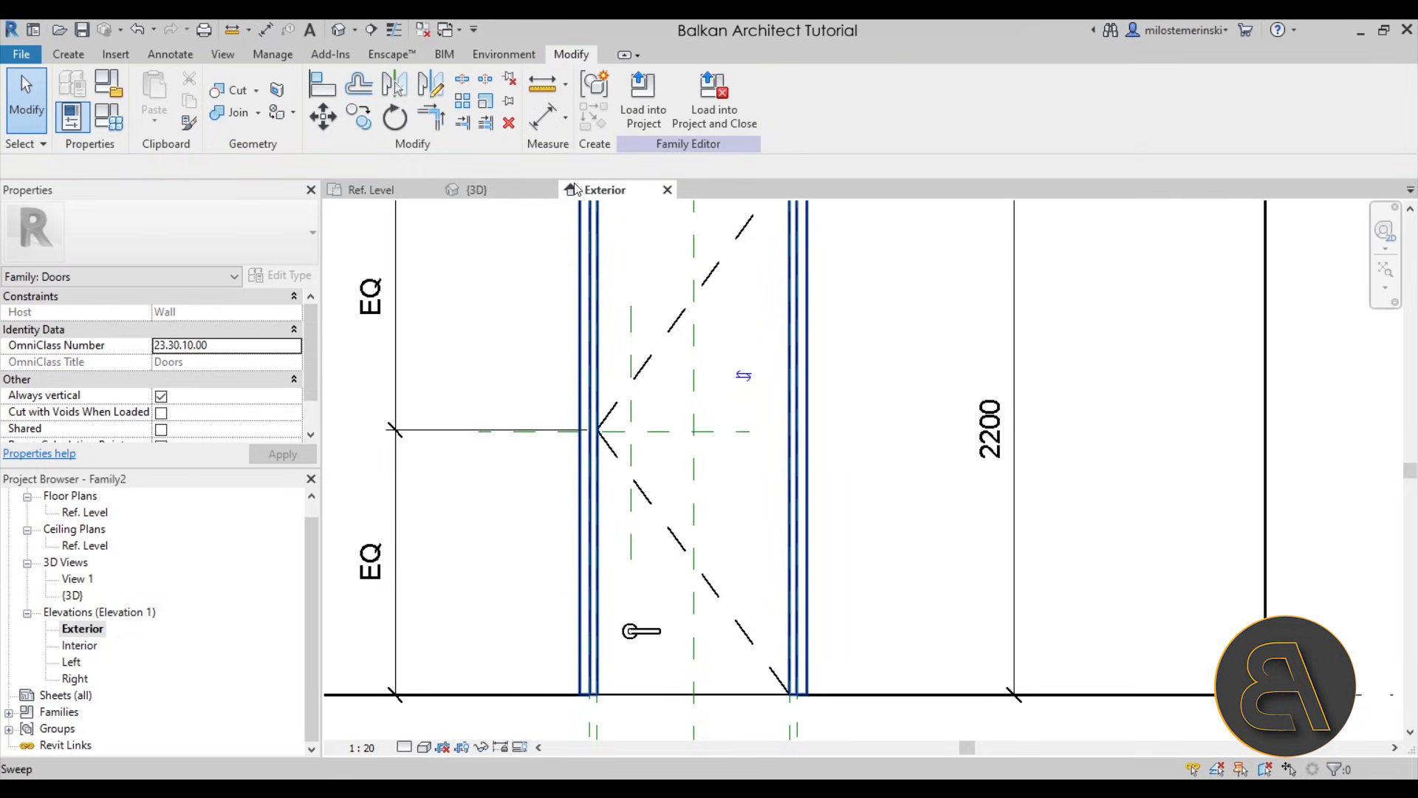
- Dimension the vertical reference plane from the door panel's edge and the horizontal reference plane from the Ref. Level
click(543, 117)
scroll(567, 307, down, 3)
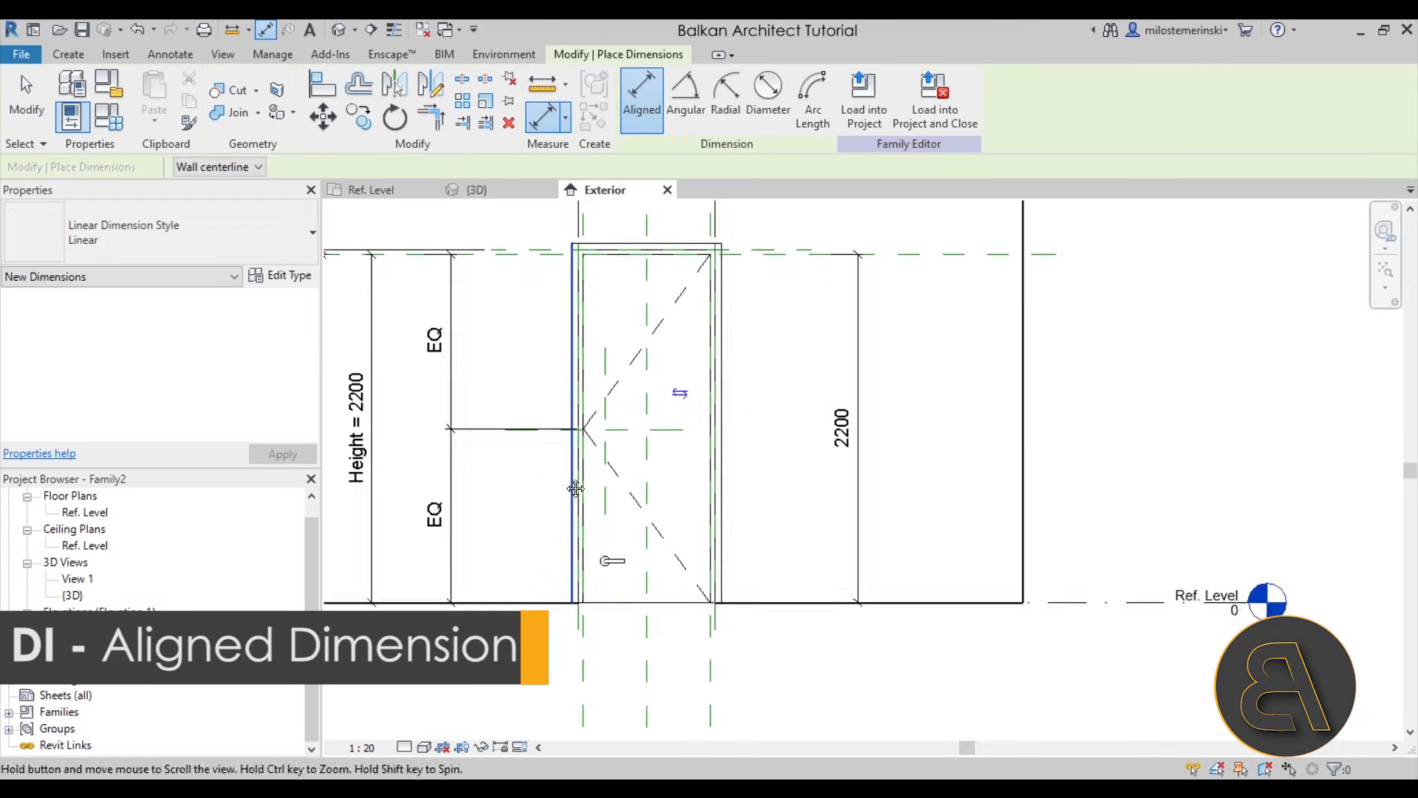
click(566, 600)
click(580, 424)
click(631, 632)
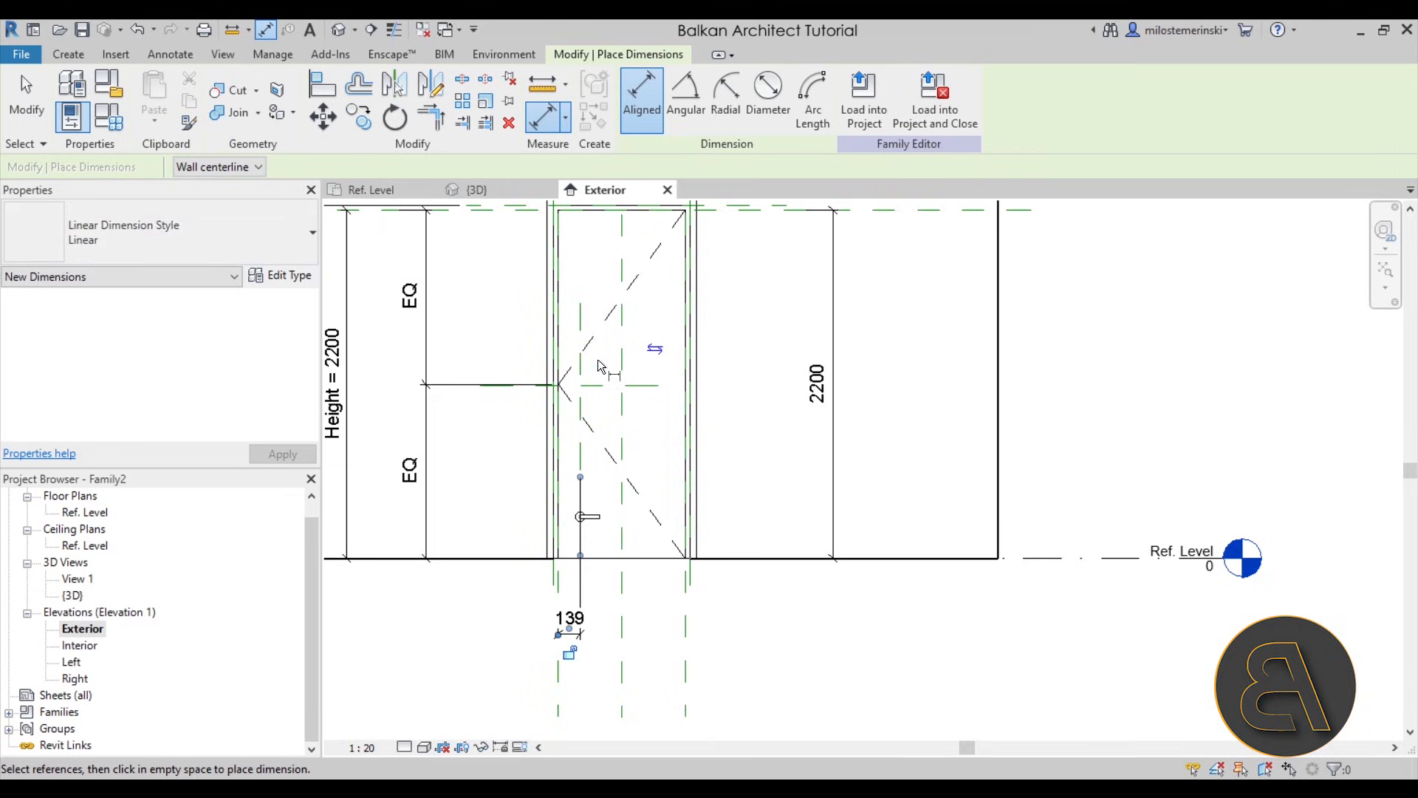
click(637, 560)
click(611, 386)
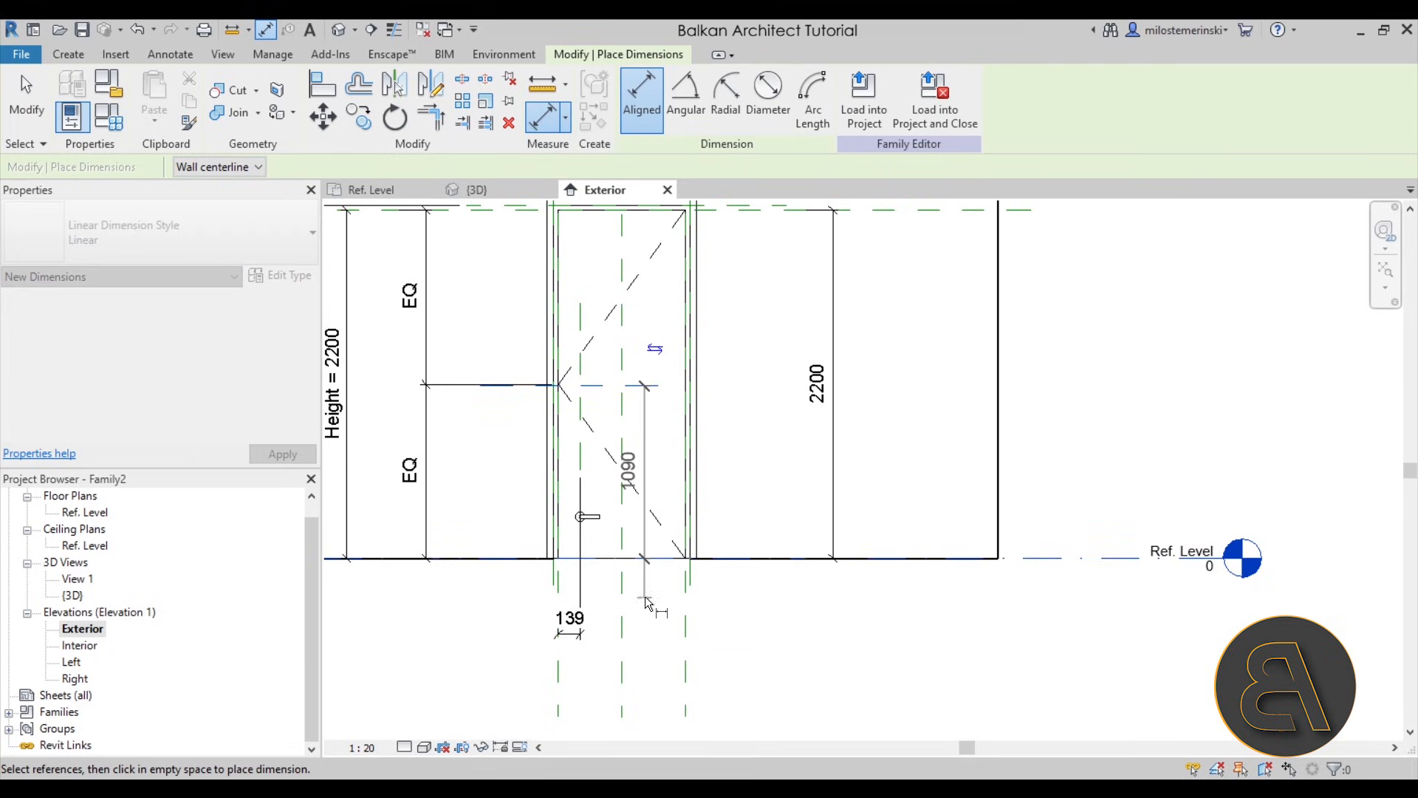
click(741, 633)
key(Escape)
- Set the horizontal reference plane's height above the Ref. Level to 1000 mm
click(645, 385)
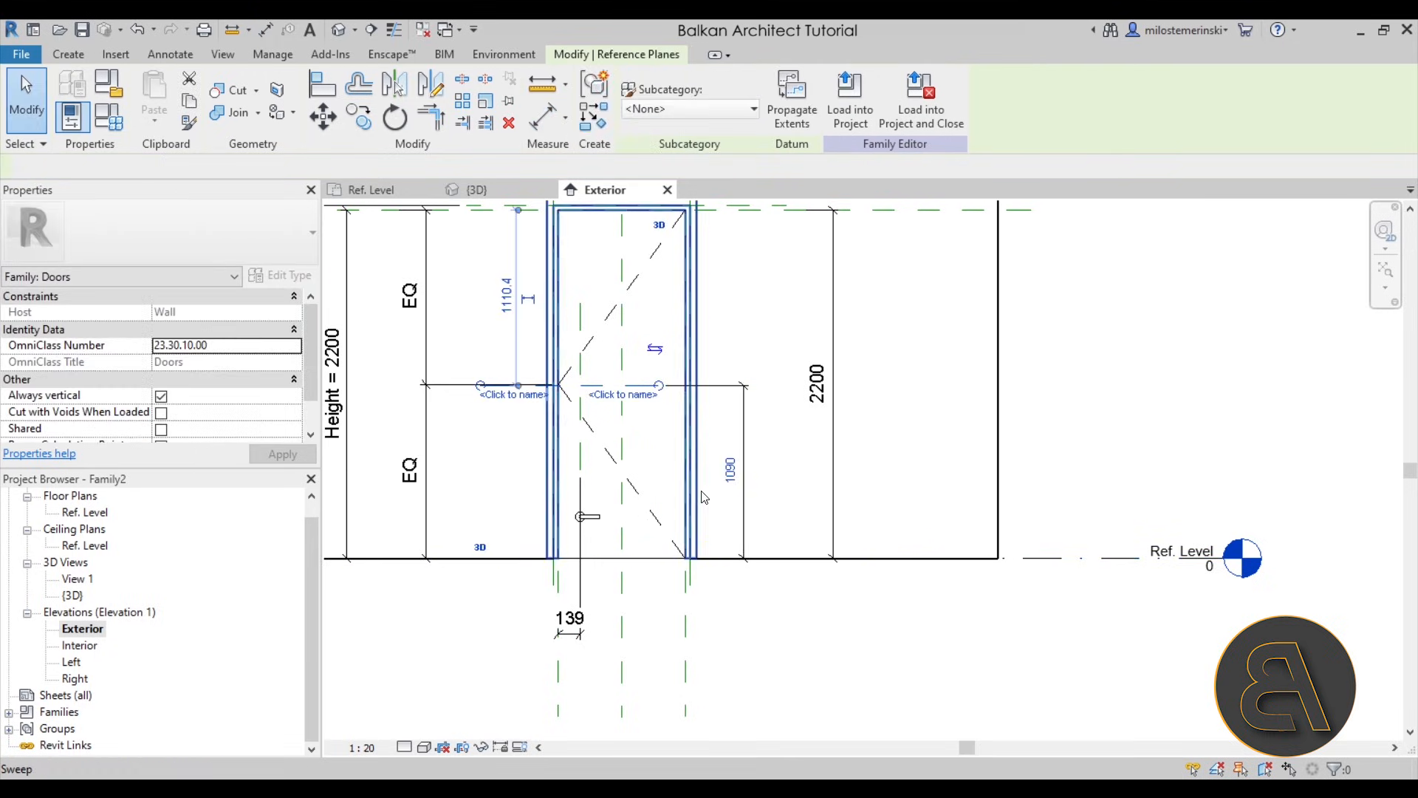
click(728, 471)
text(1000)
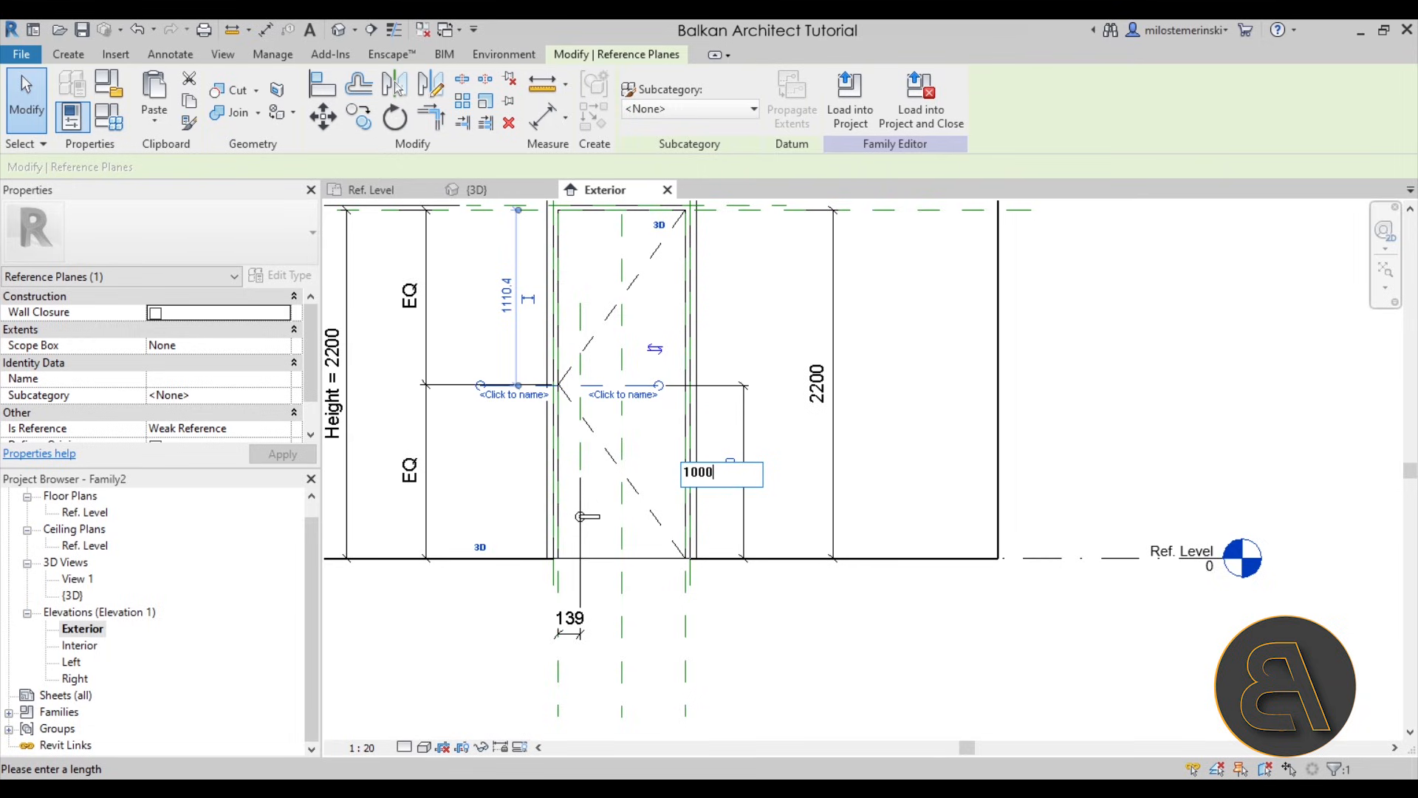
key(Return)
key(Escape)
- Set the vertical reference plane's distance from the door panel's edge to 100 mm
click(580, 463)
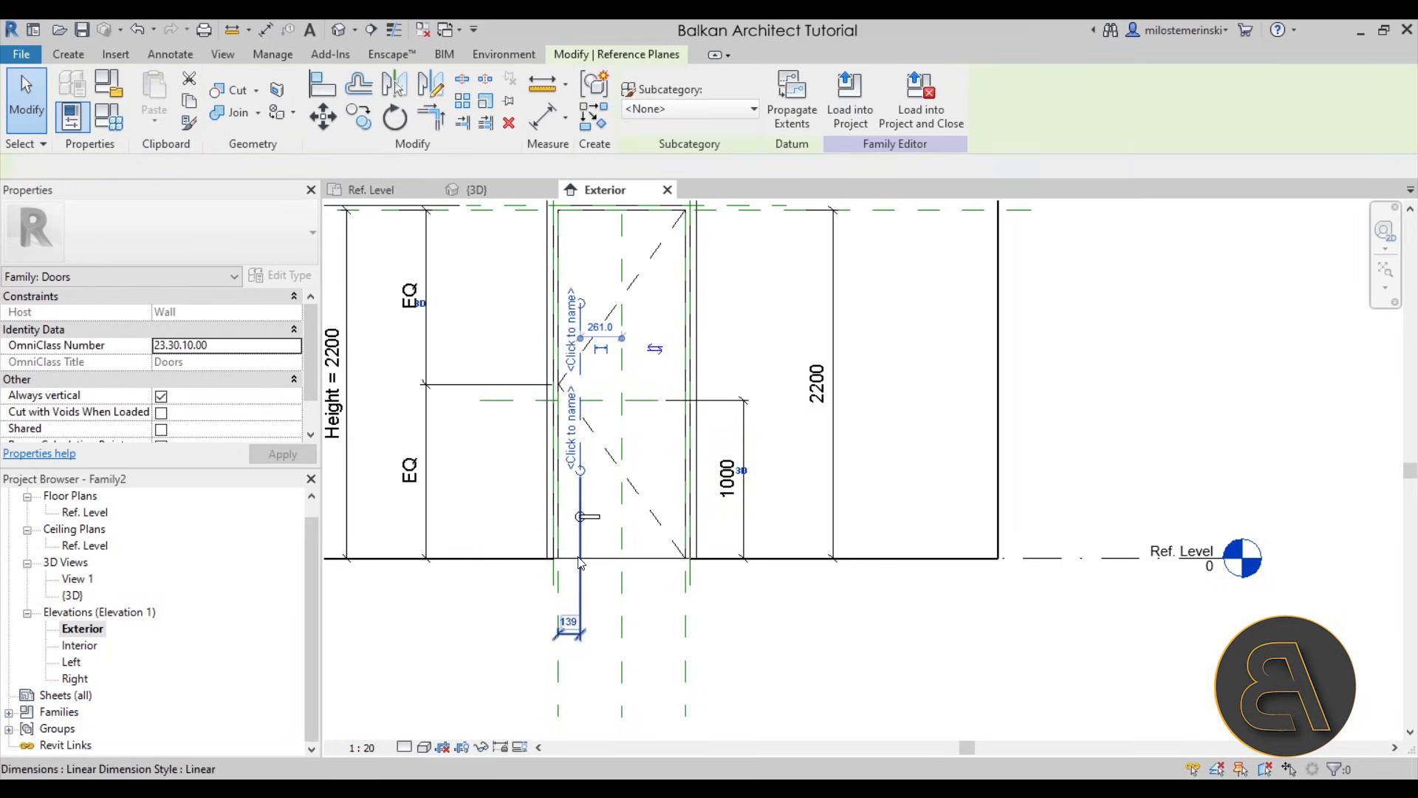
click(568, 622)
text(10)
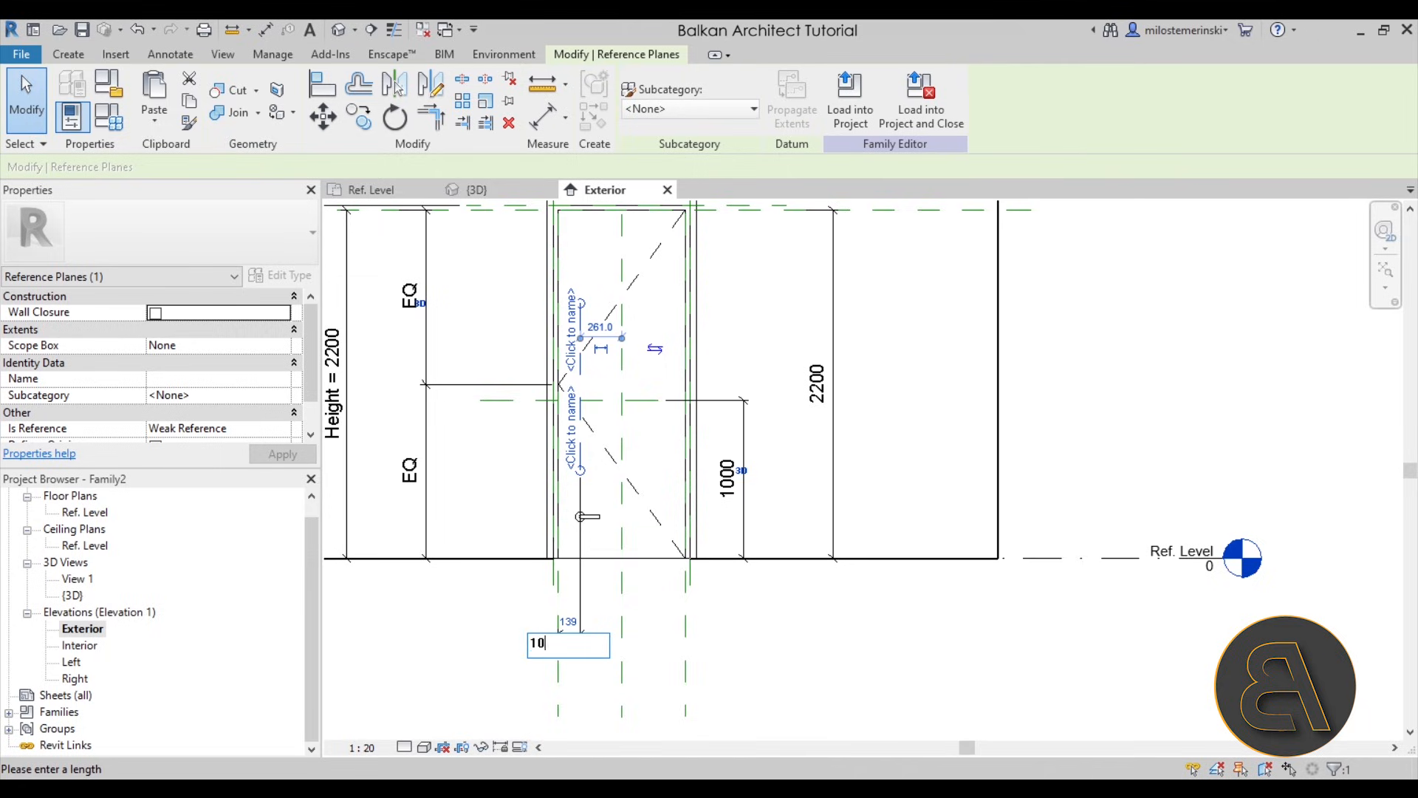
text(0)
key(Return)
key(Escape)
- Align and lock the exterior handle's centre to the new vertical and horizontal reference planes
scroll(591, 529, up, 2)
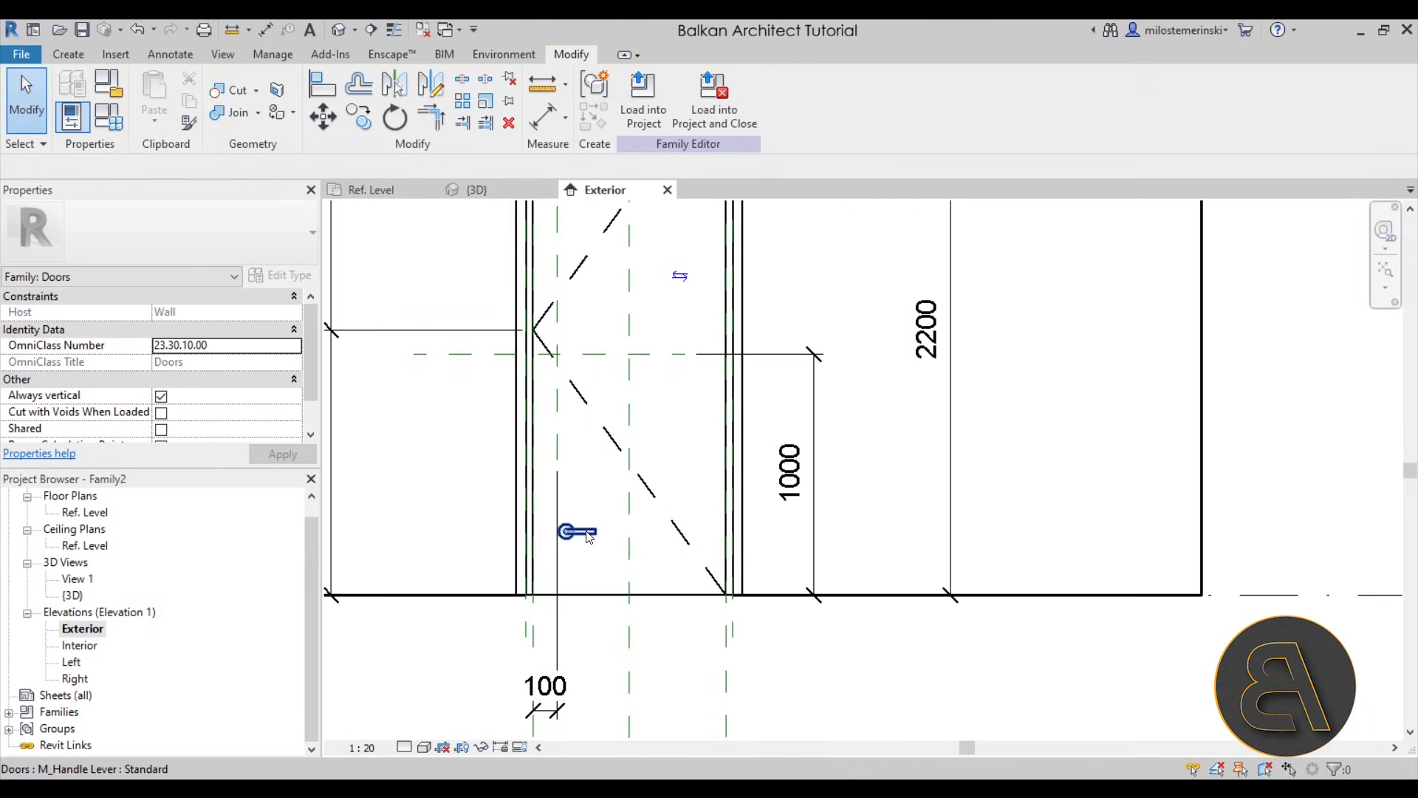
scroll(590, 554, up, 1)
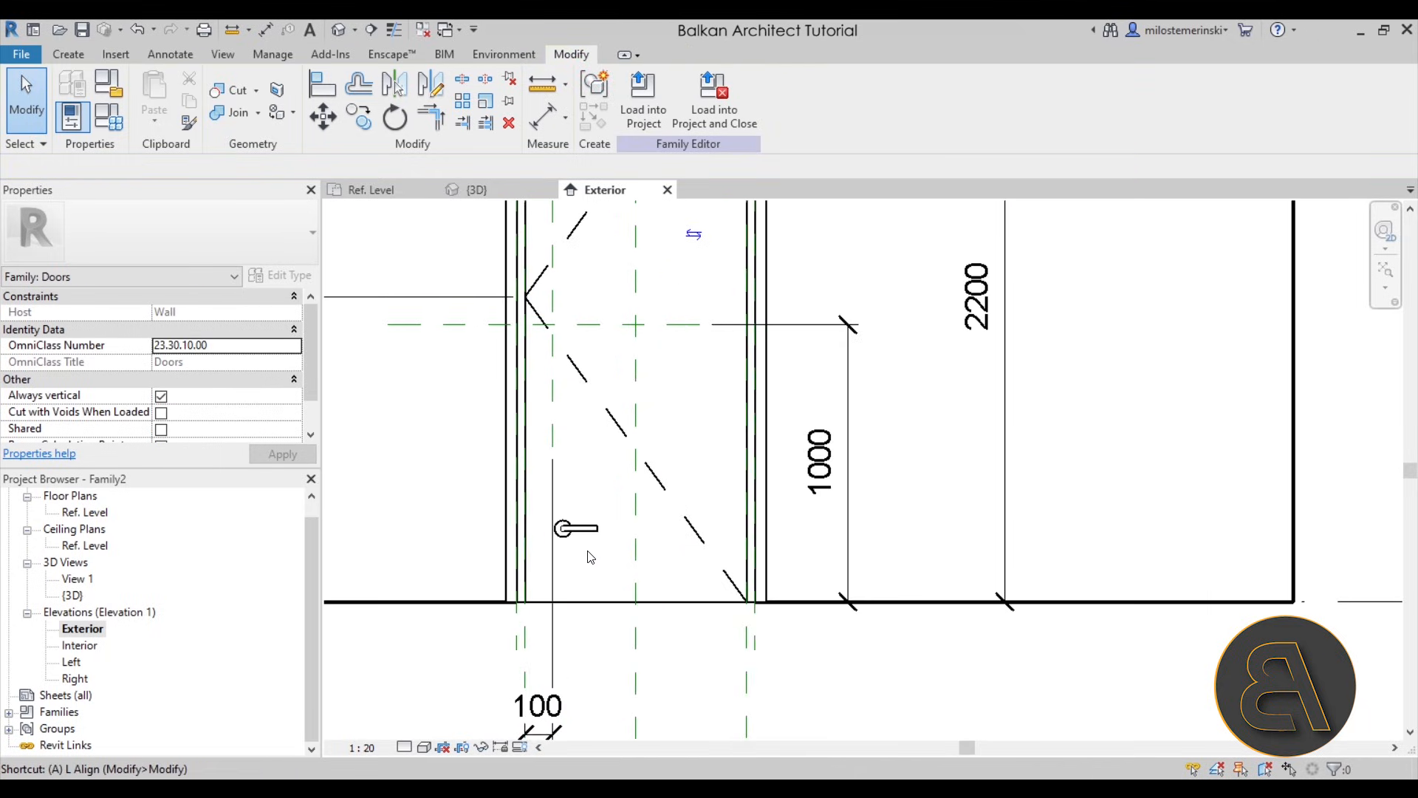
key(l)
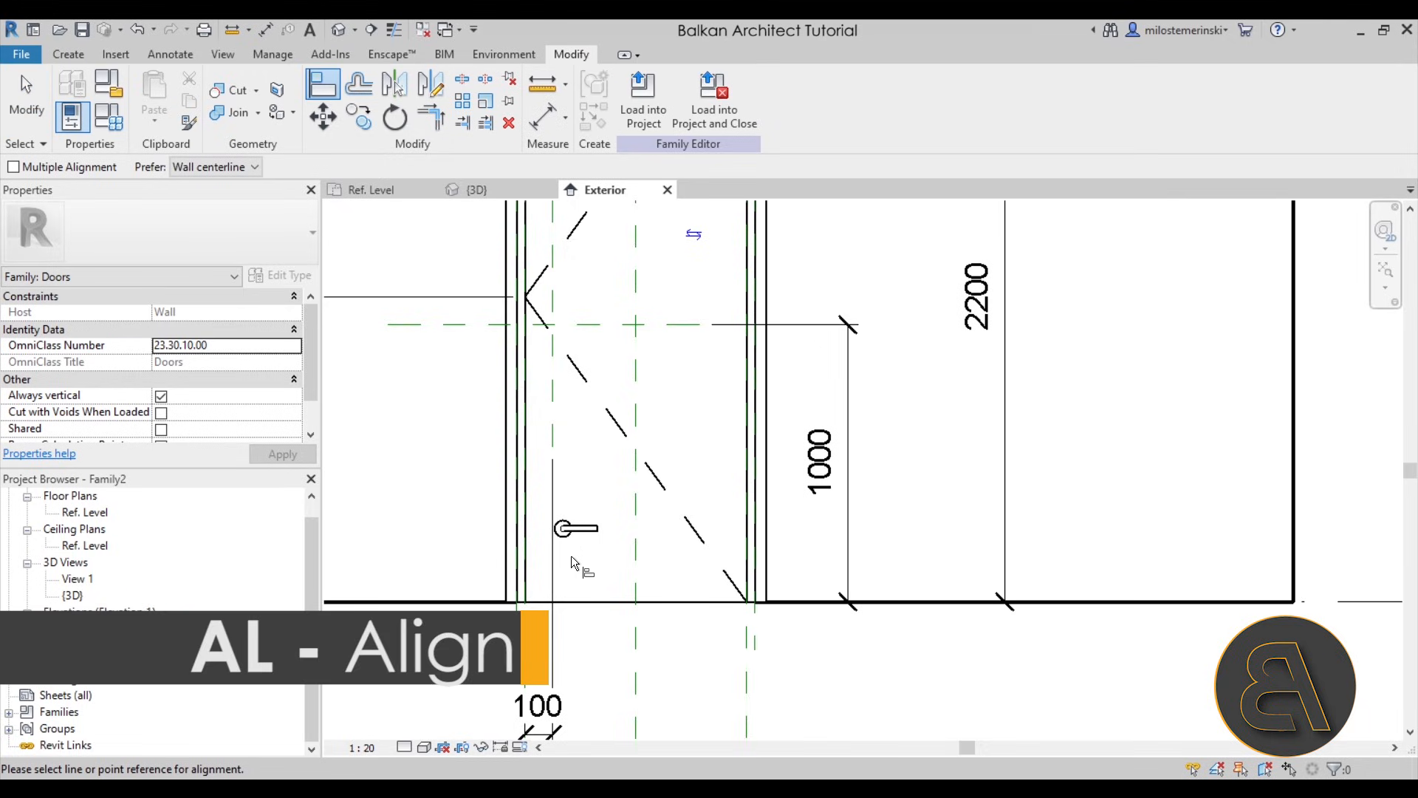
click(566, 442)
click(575, 531)
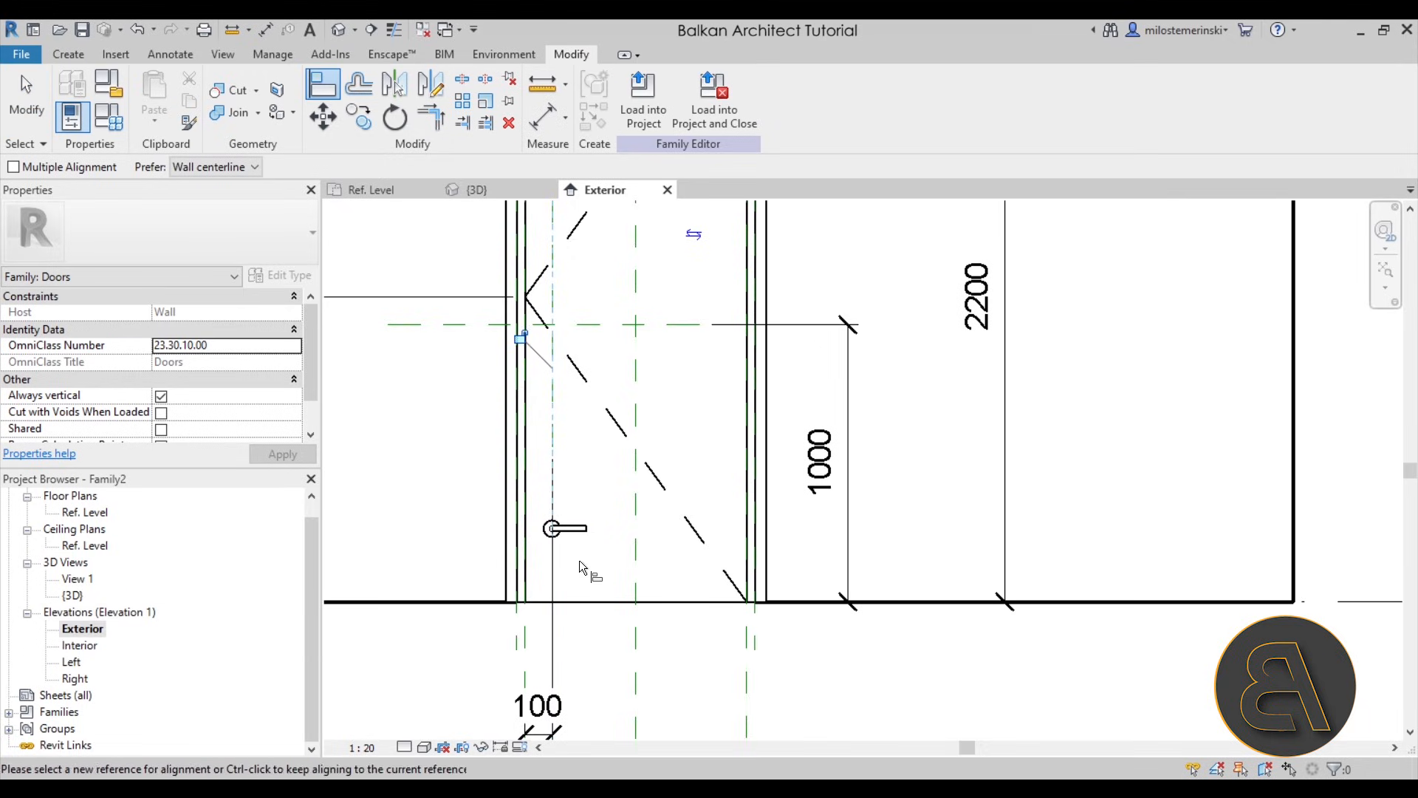
click(613, 326)
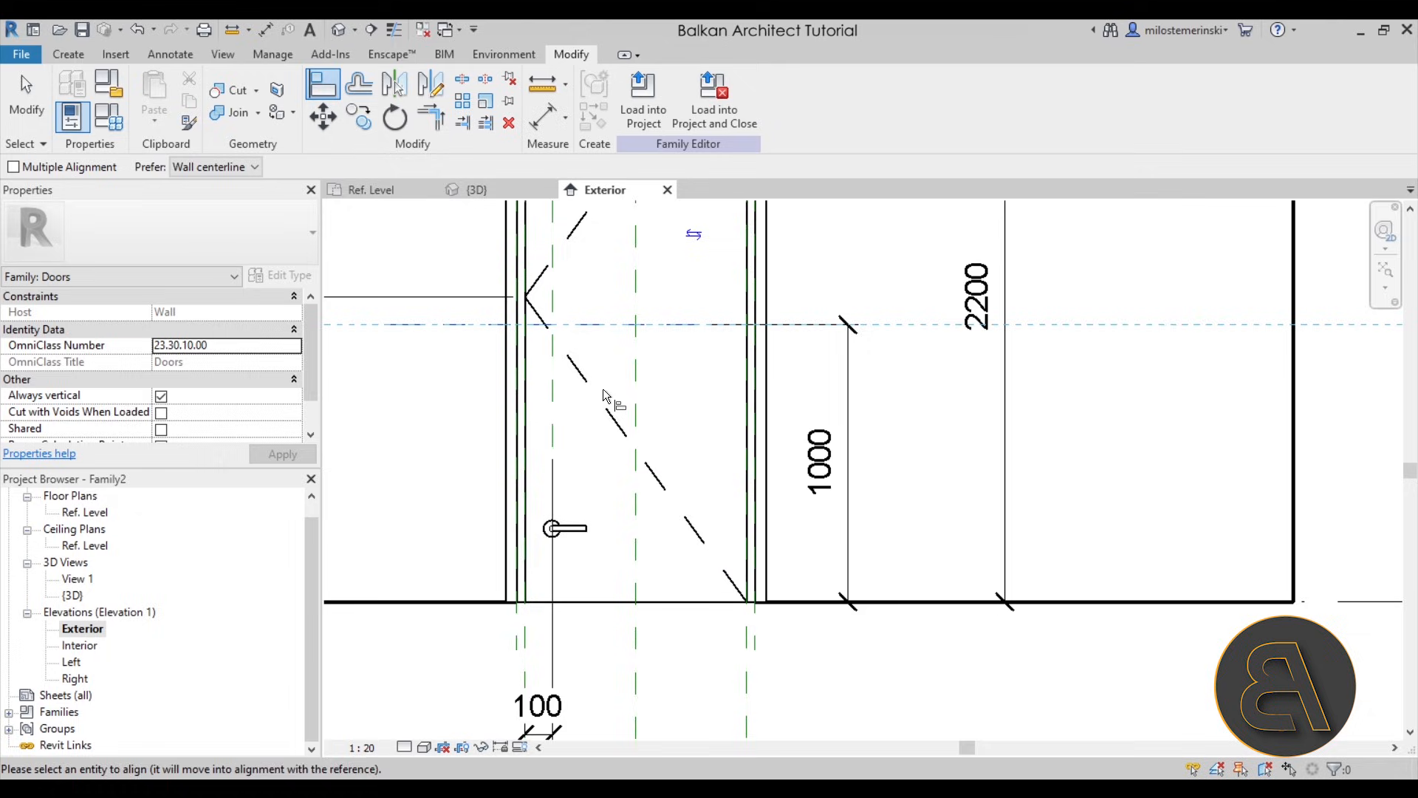
click(555, 530)
key(Escape)
key(Escape)
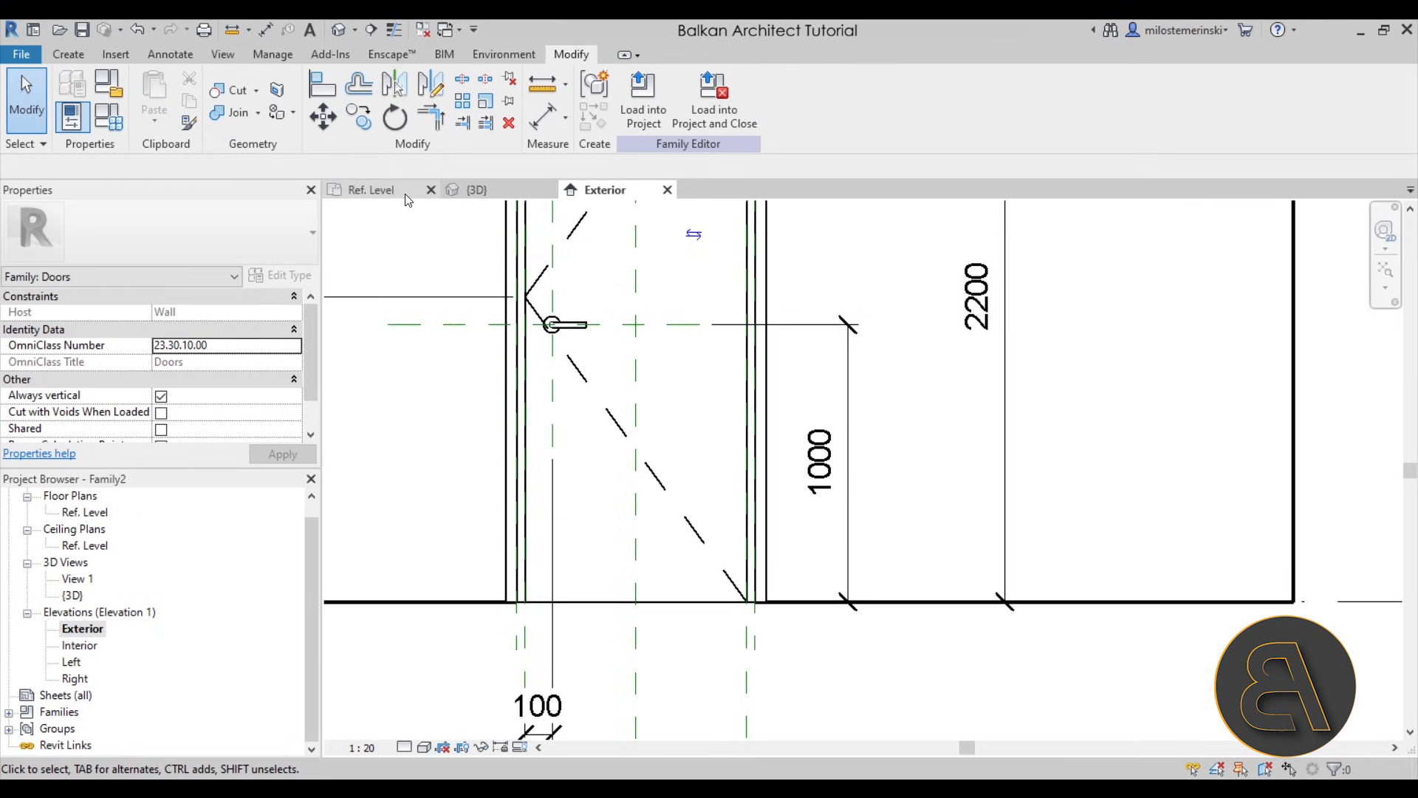
- In the Ref. Level plan, mirror a copy of the handle to the panel's other side about an axis through the middle of its thickness
click(382, 195)
click(742, 447)
middle_drag(790, 417, 685, 394)
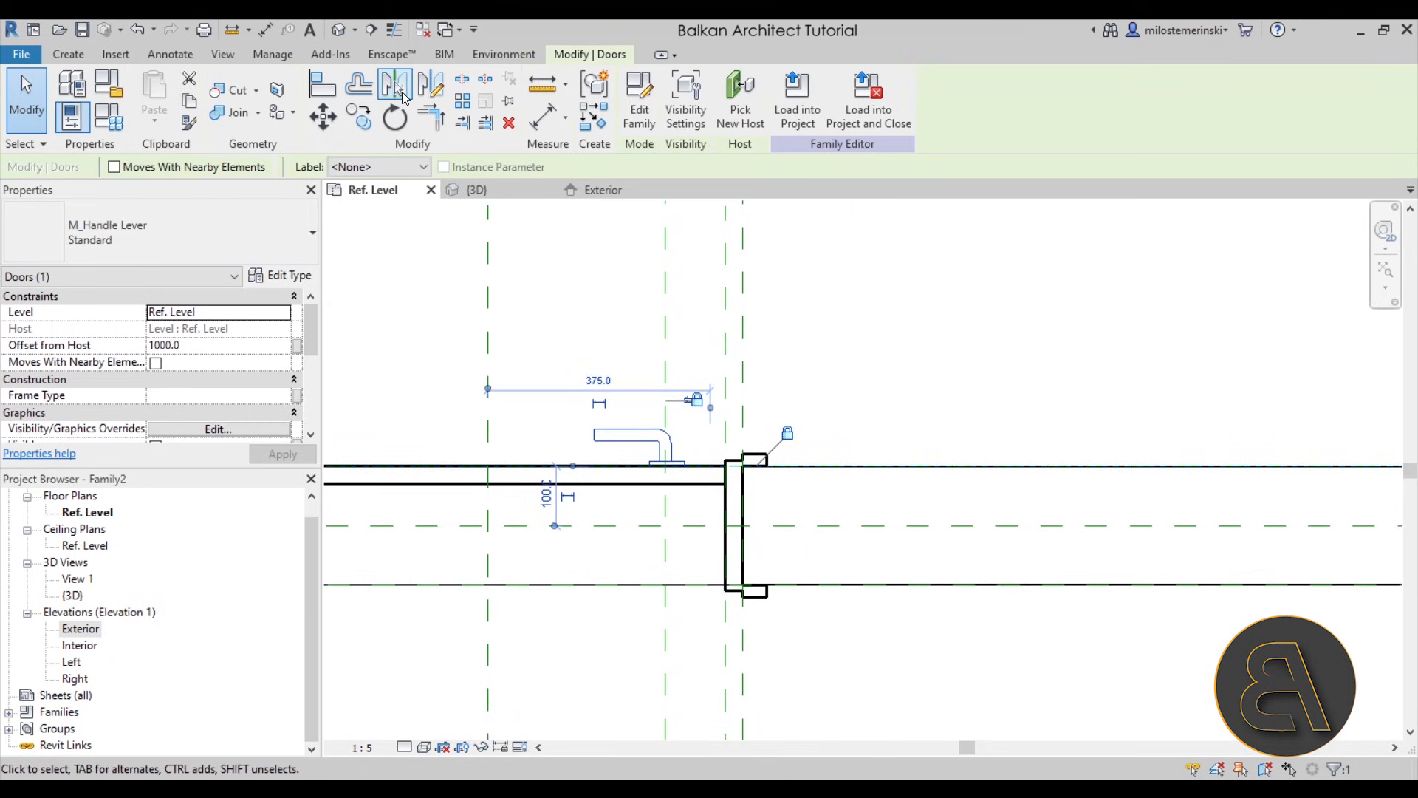
click(436, 97)
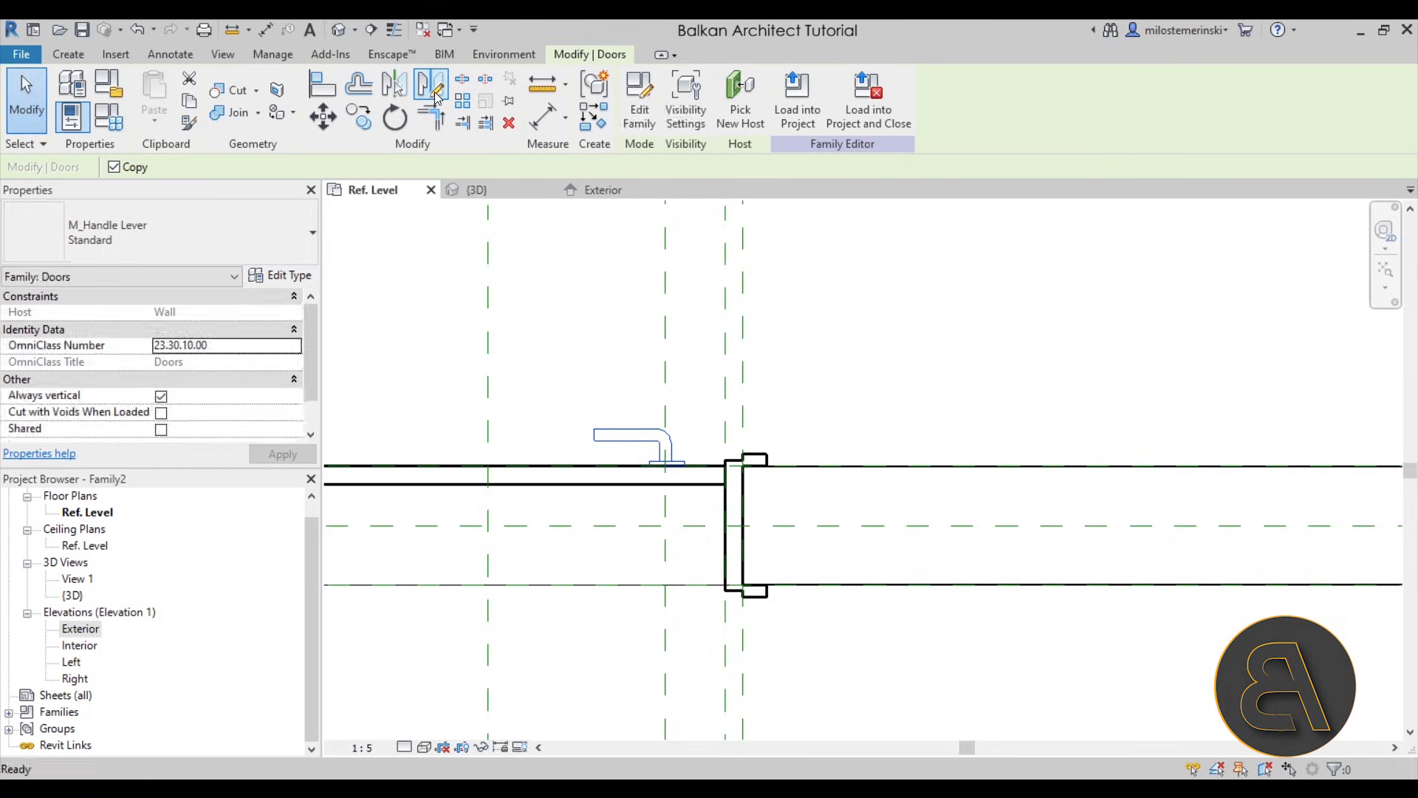
scroll(565, 366, up, 3)
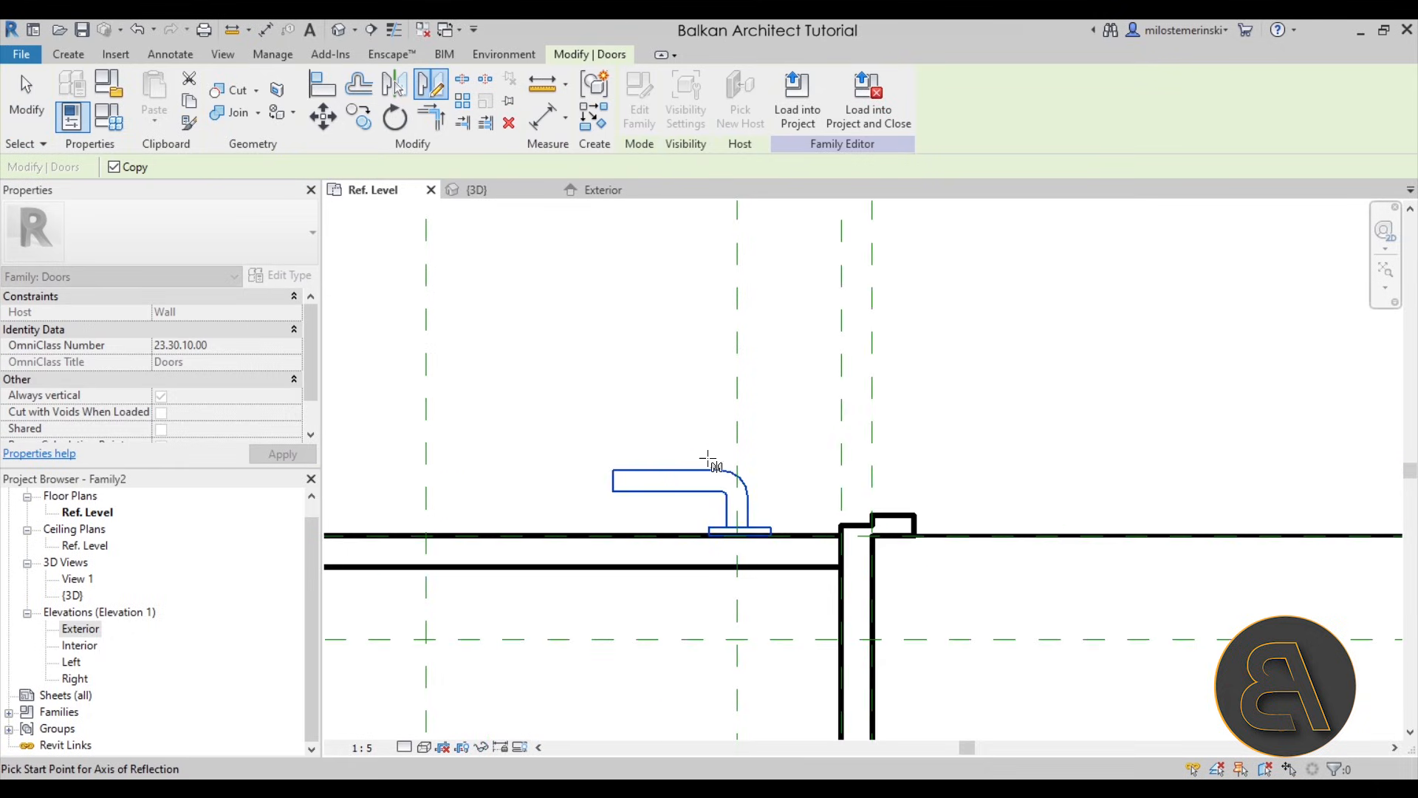
click(841, 554)
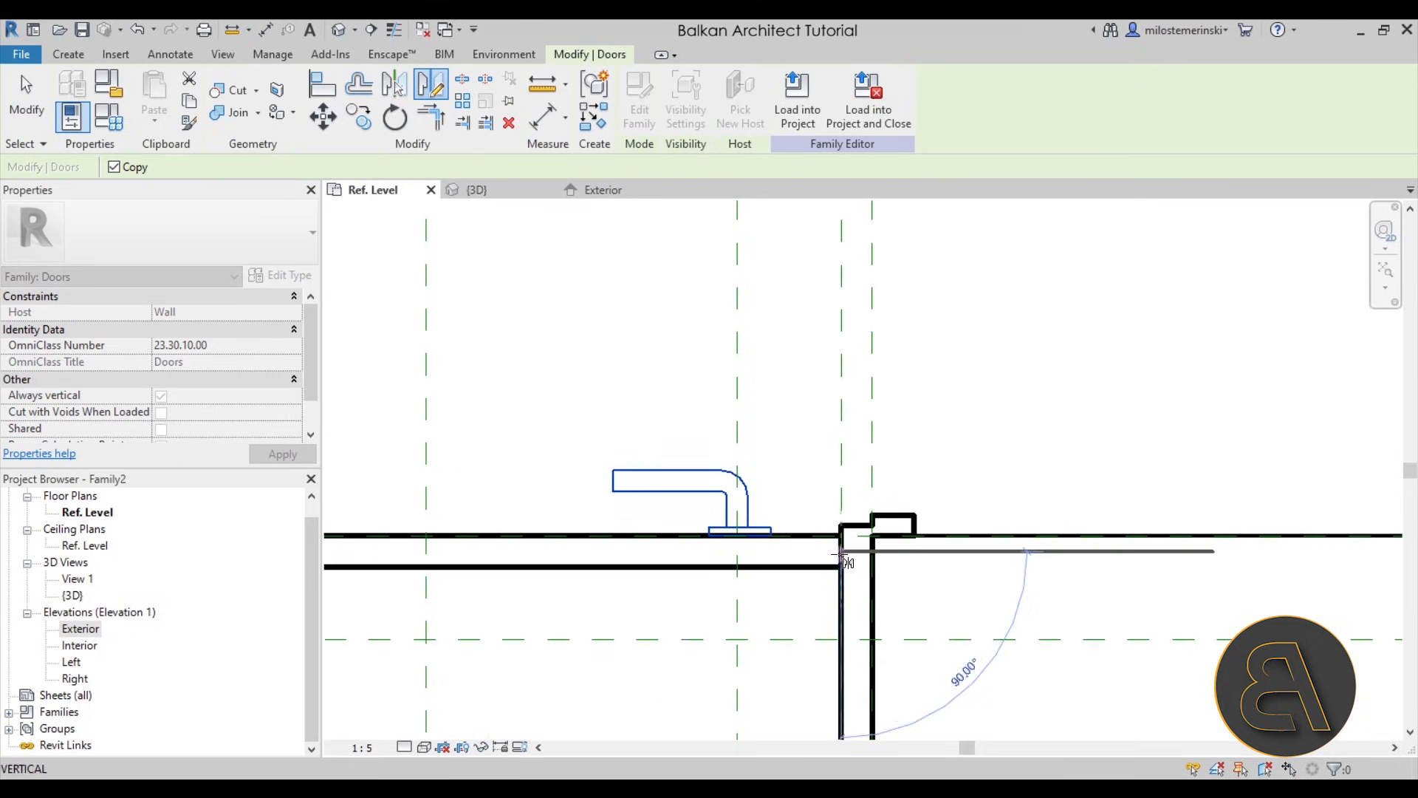
click(506, 551)
key(Escape)
click(692, 616)
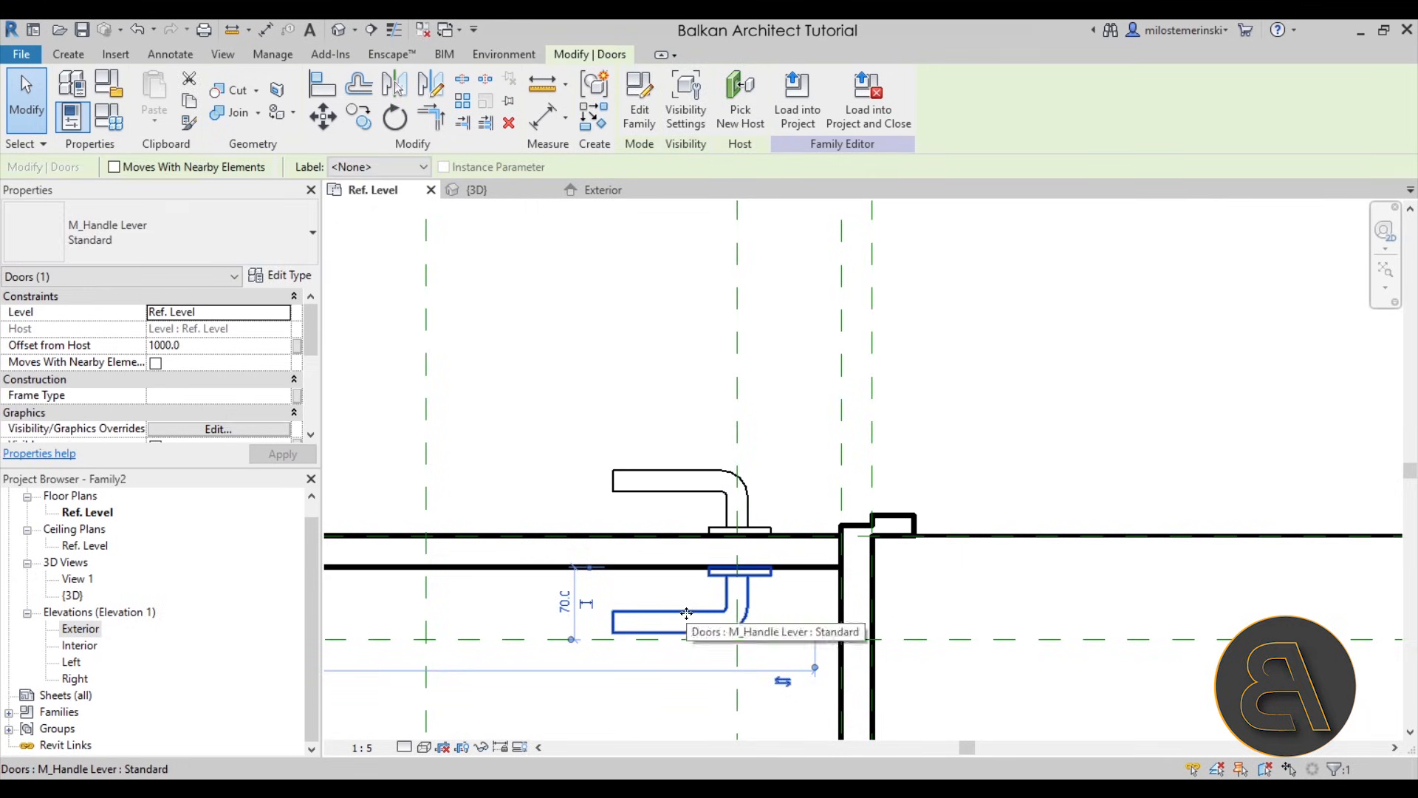
- Examine the mirrored handle on the interior side of the door in the 3D view
click(477, 190)
shift+middle_drag(674, 491, 1114, 449)
shift+middle_drag(763, 506, 909, 514)
scroll(744, 443, up, 3)
shift+middle_drag(741, 473, 667, 471)
click(450, 237)
key(a)
key(l)
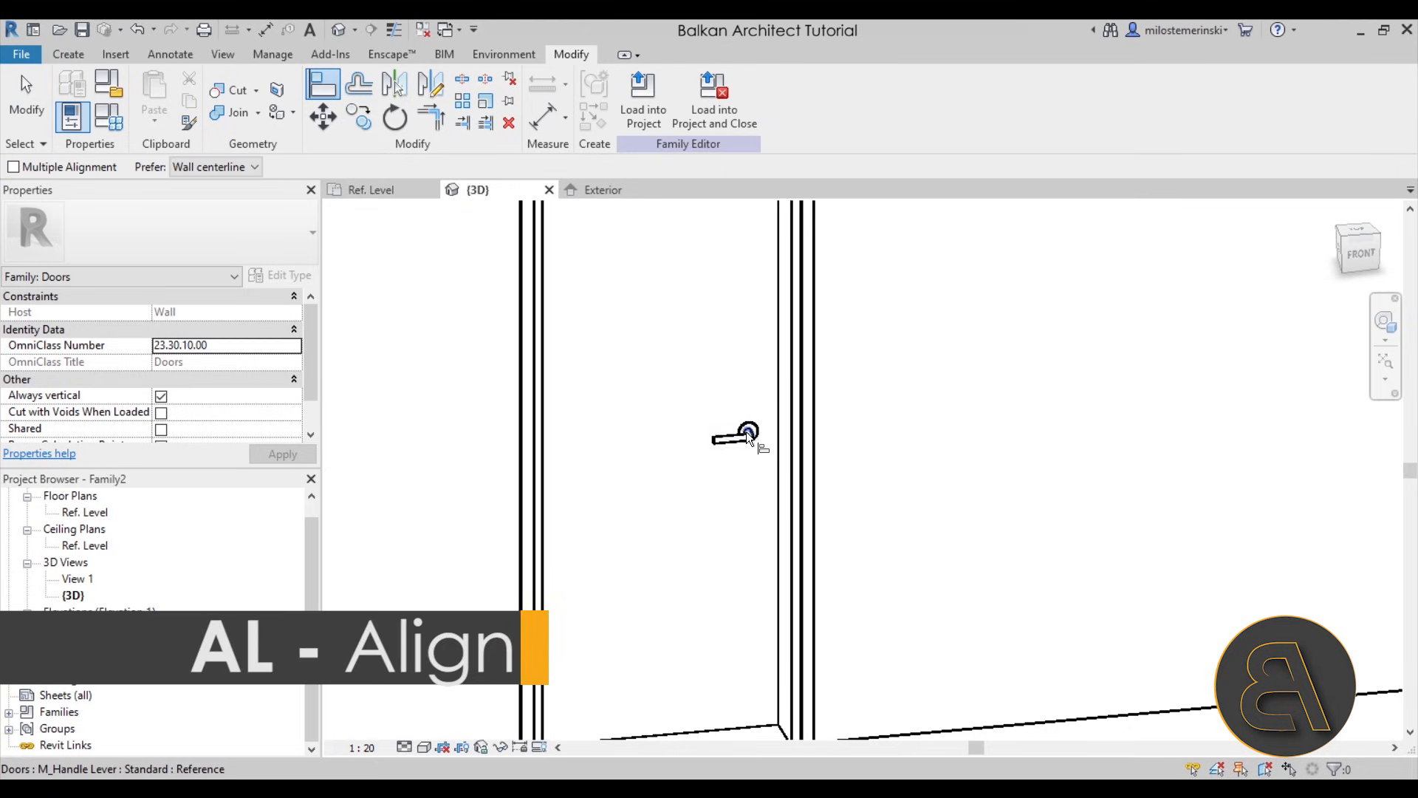
scroll(749, 436, up, 5)
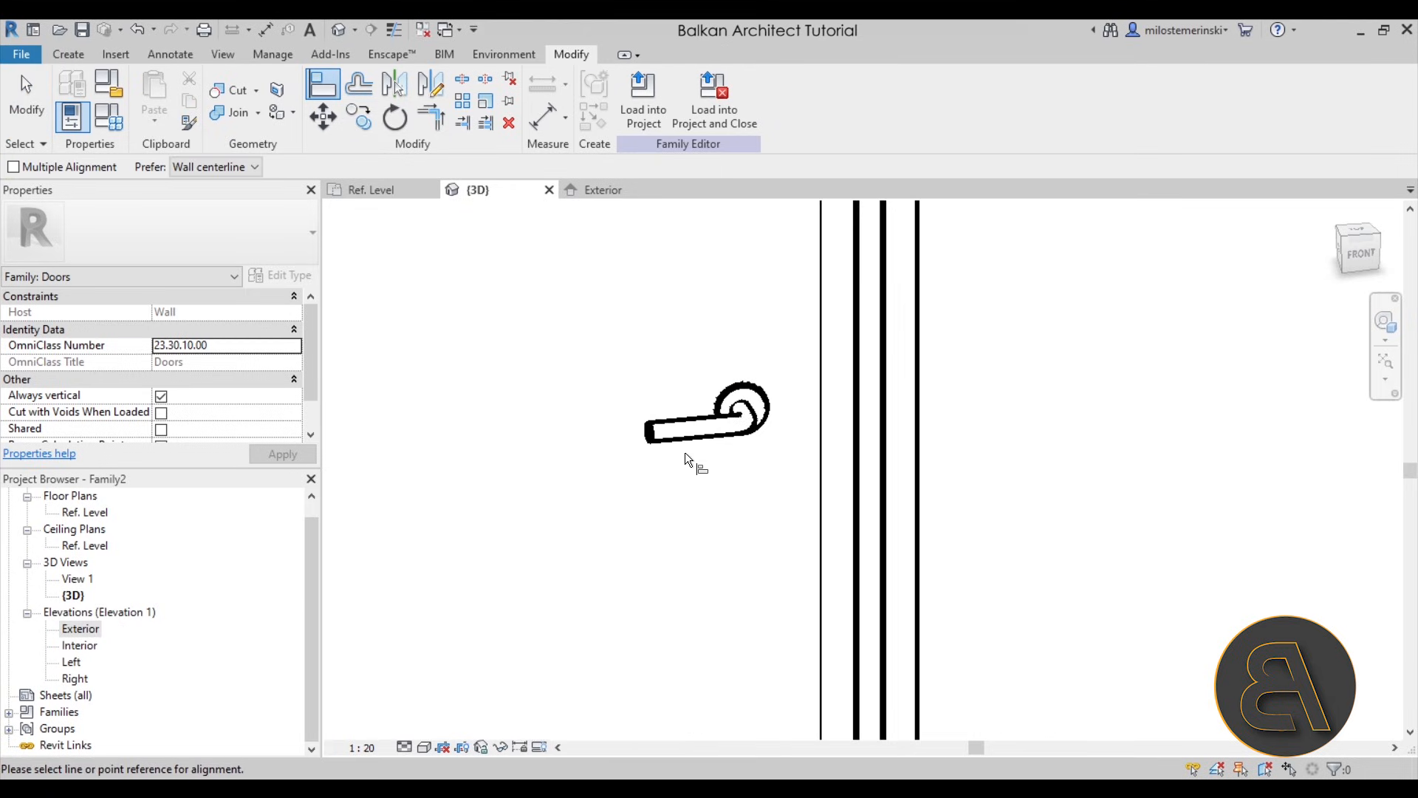
key(Escape)
click(698, 430)
key(Escape)
- In the Interior elevation, align and lock the interior handle to the horizontal and vertical handle reference planes
double_click(82, 646)
scroll(821, 549, up, 5)
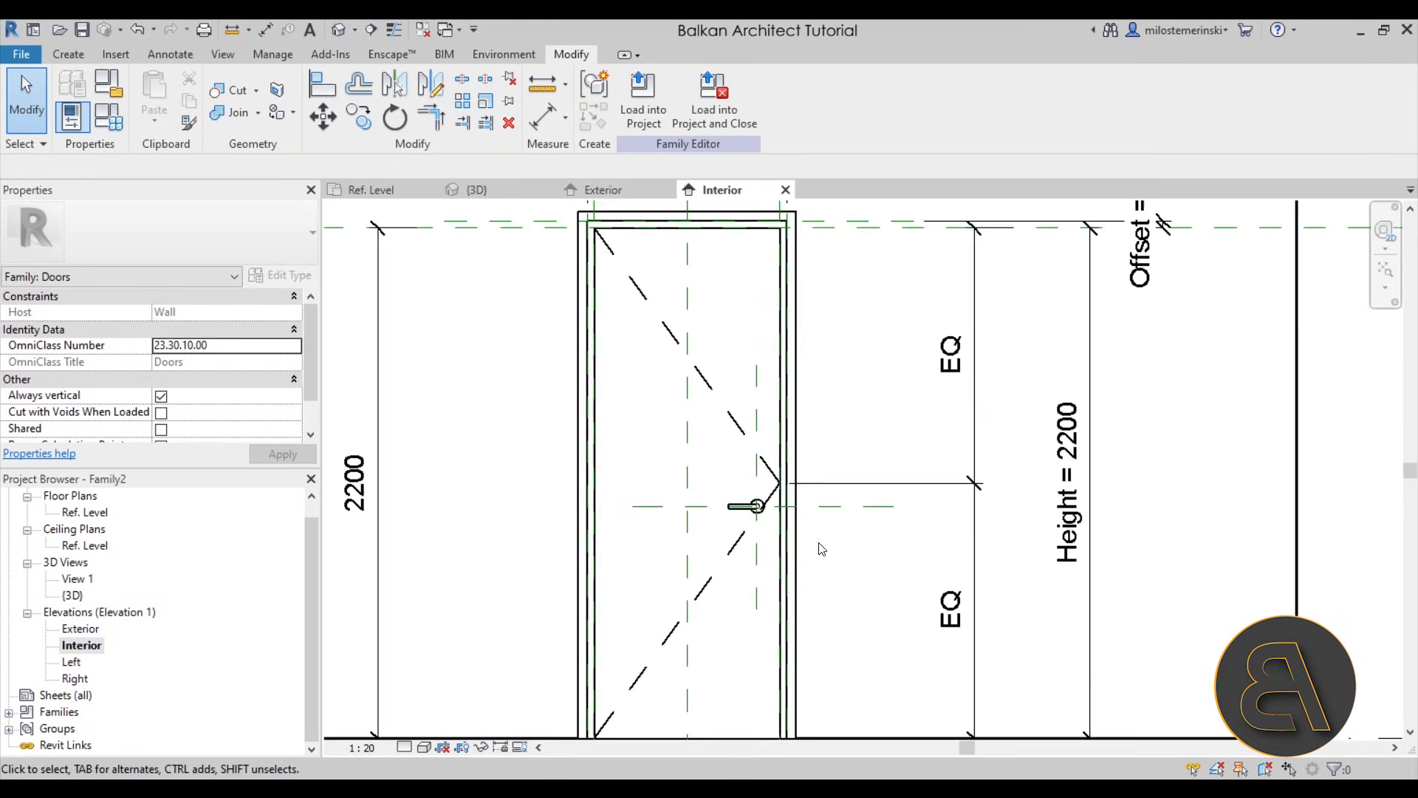
scroll(822, 549, up, 2)
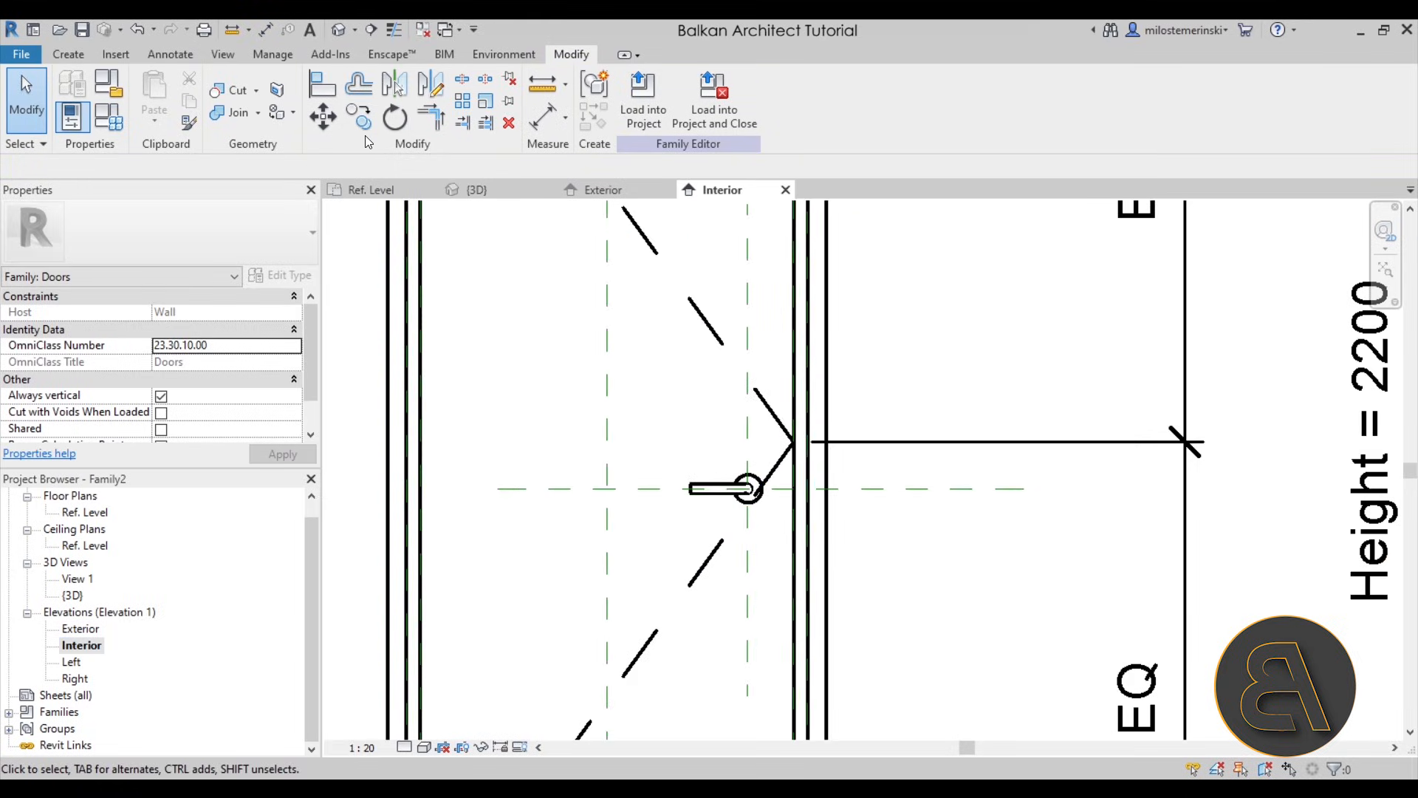
click(323, 90)
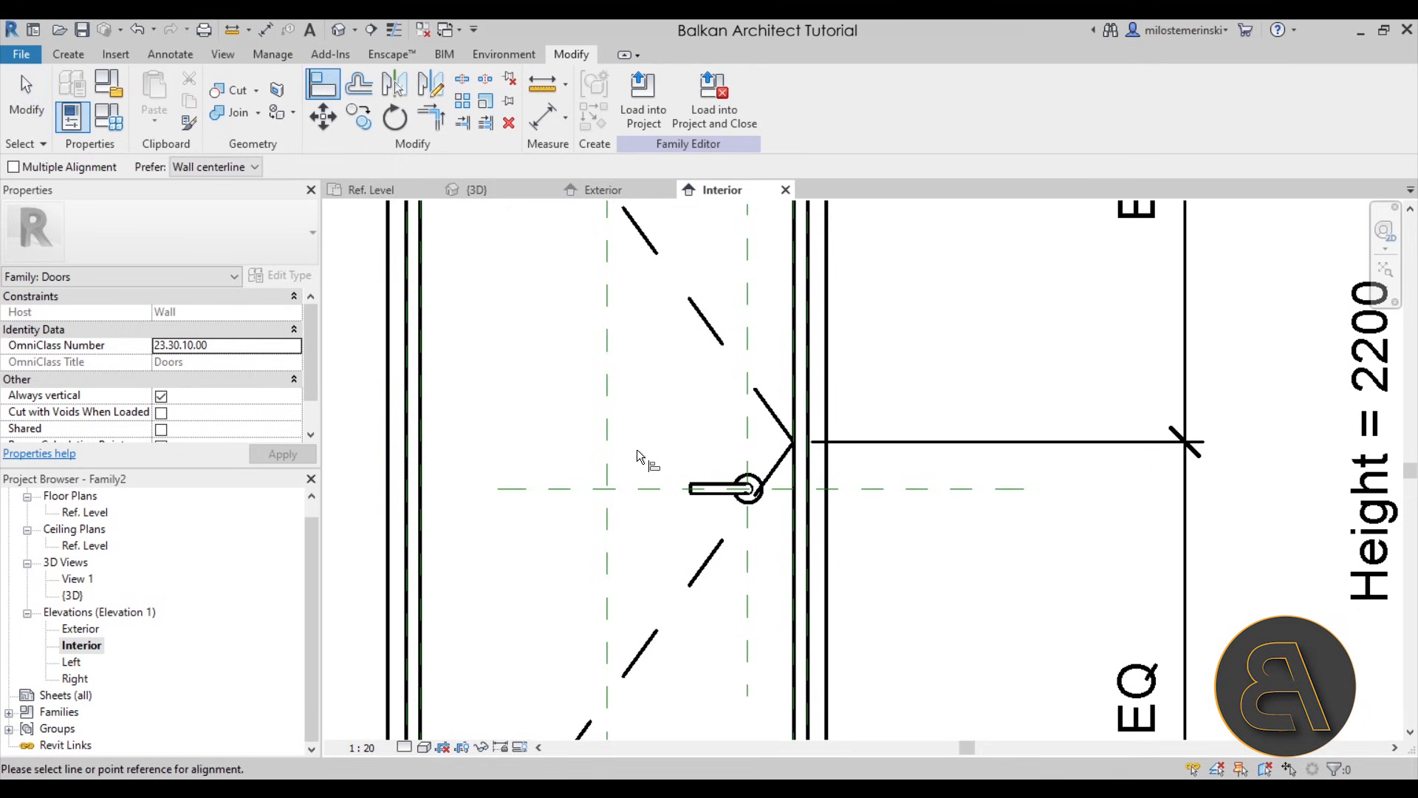
click(748, 531)
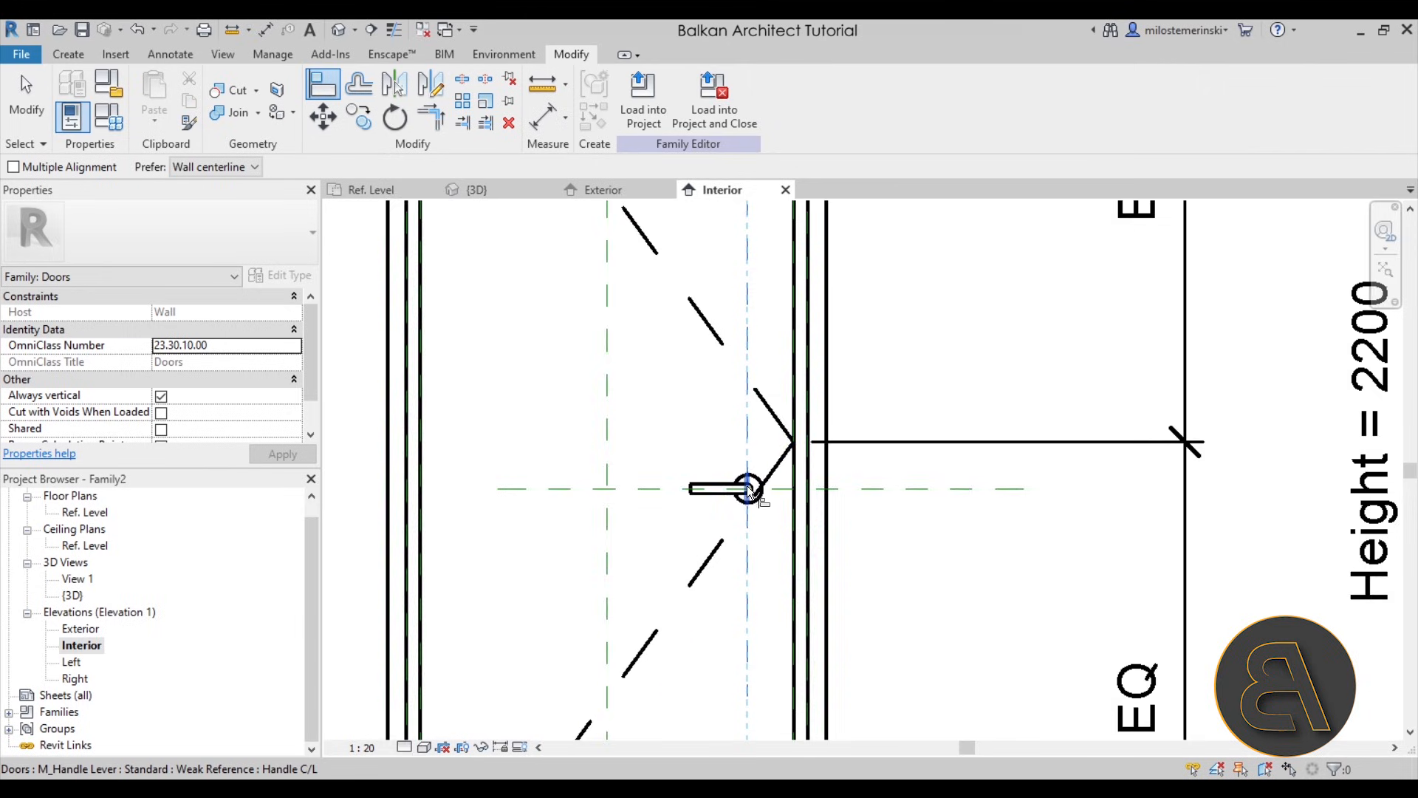
scroll(748, 491, up, 2)
click(720, 461)
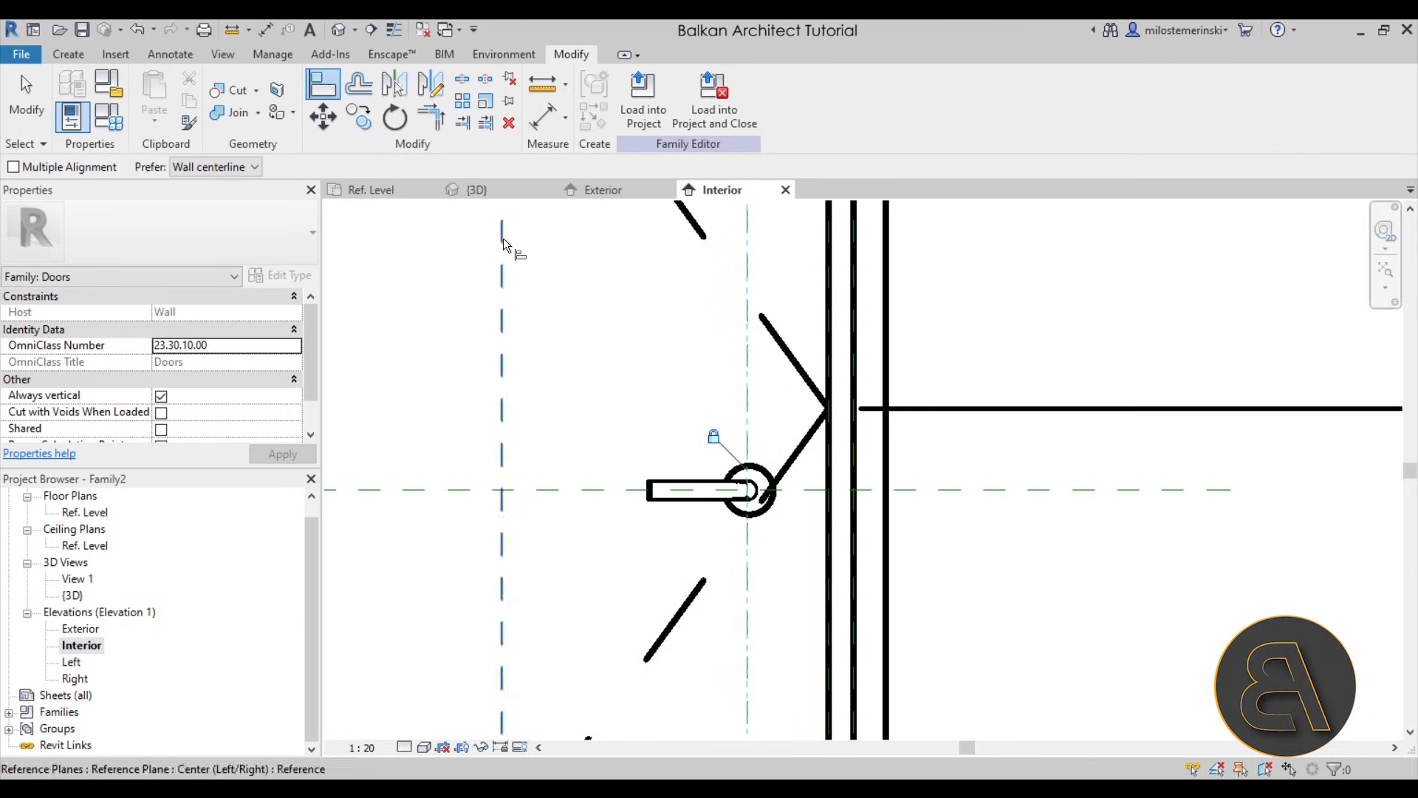
- In the Ref. Level plan, align and lock the interior handle's Center (Front/Back) reference to the door panel's interior face
click(392, 192)
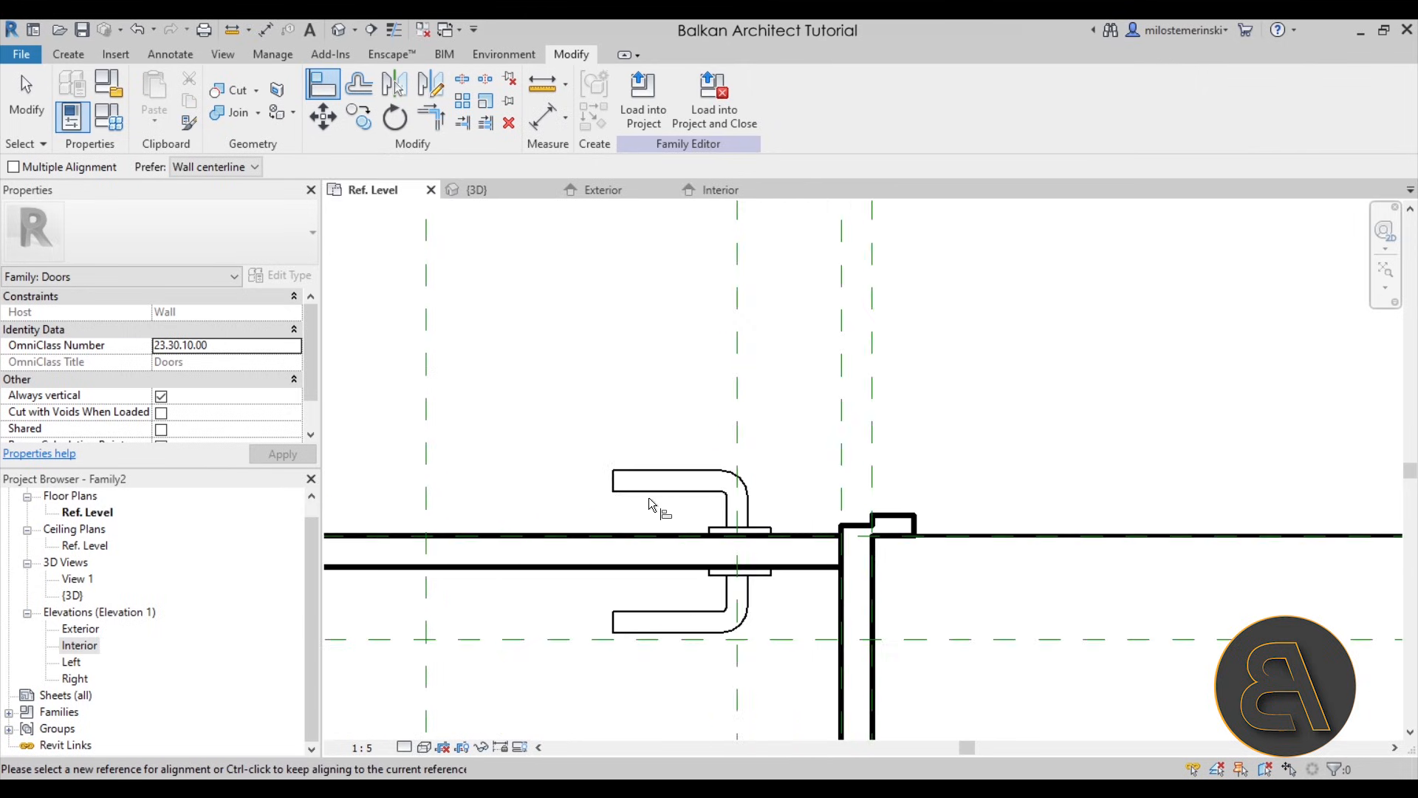
click(648, 575)
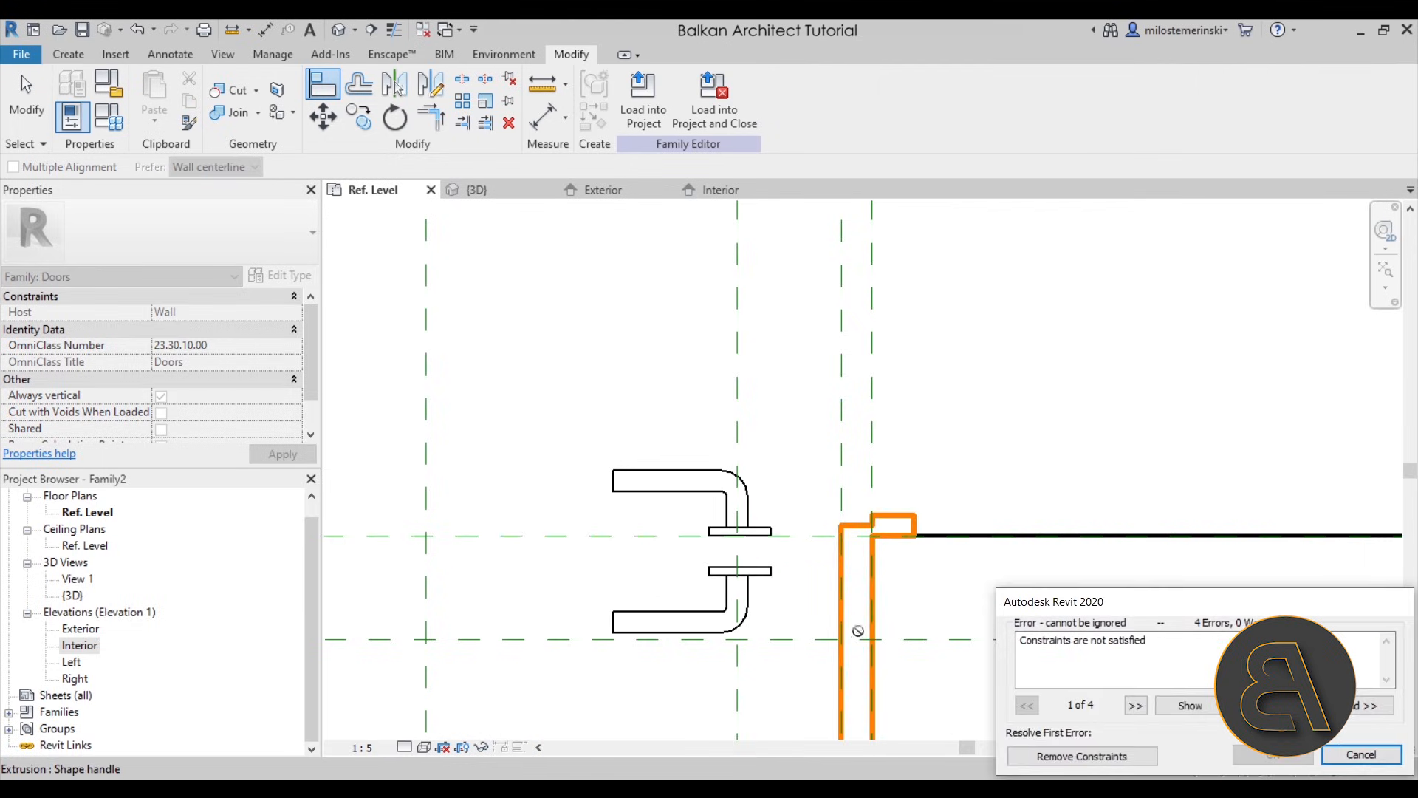
click(1324, 755)
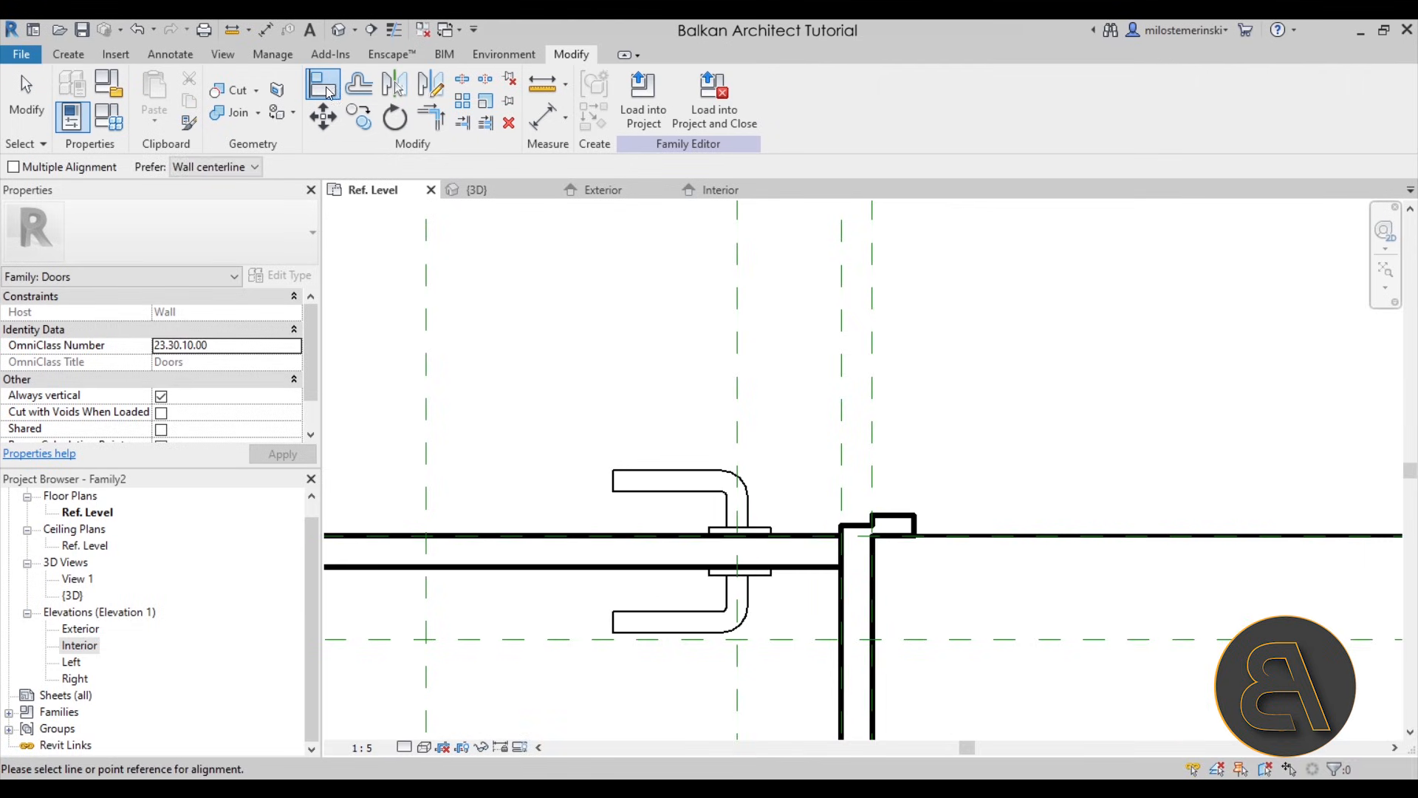
click(766, 571)
click(759, 568)
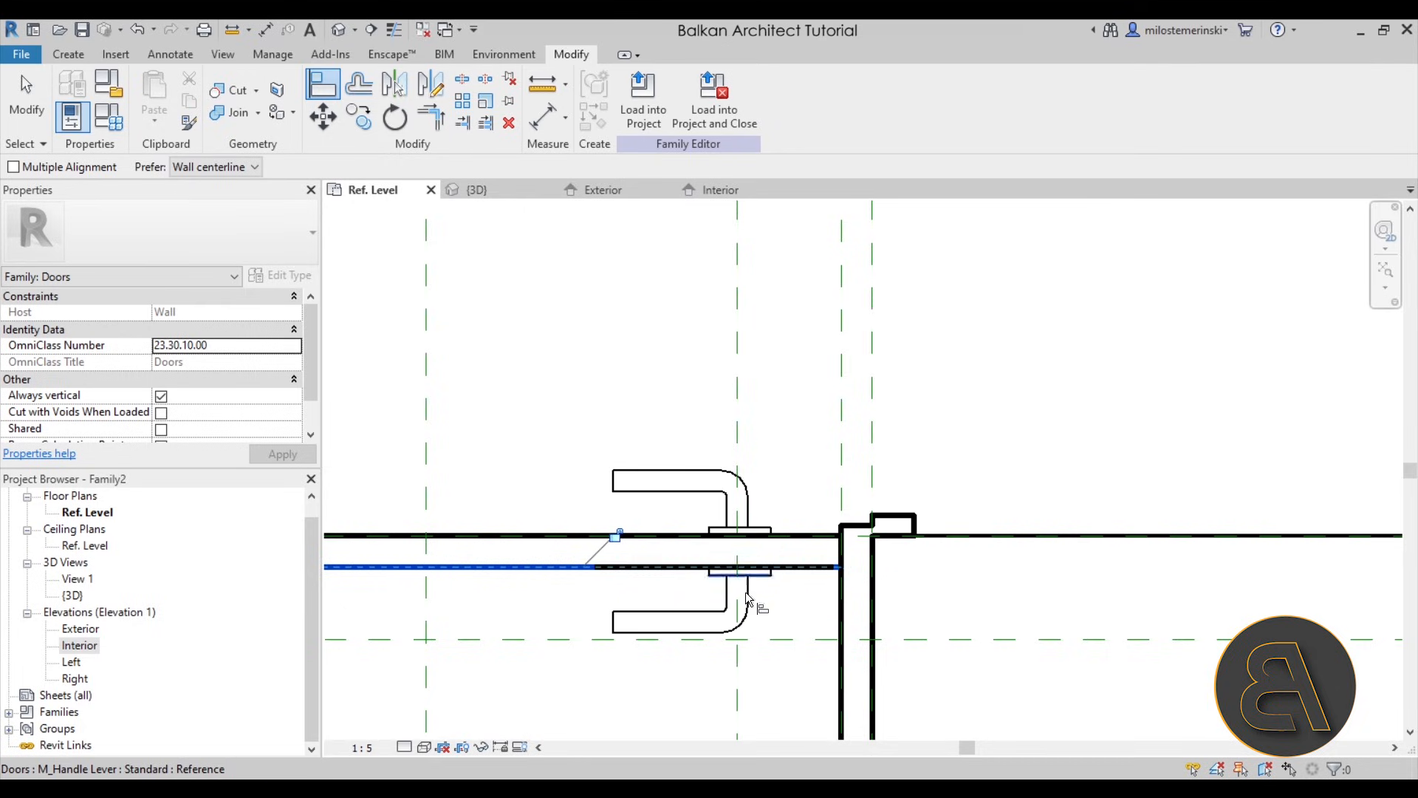
key(Escape)
click(681, 612)
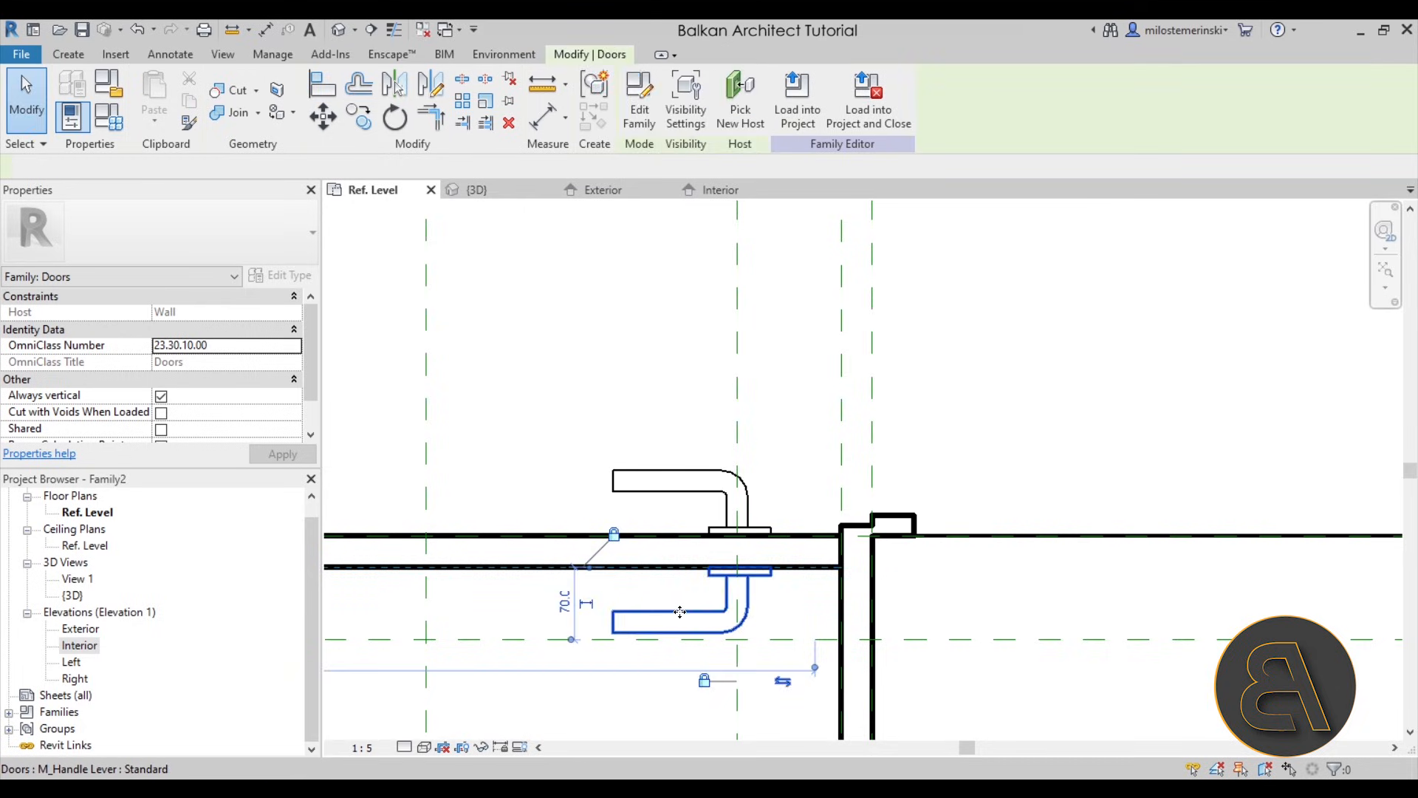
scroll(684, 588, down, 2)
key(Escape)
click(682, 538)
click(649, 434)
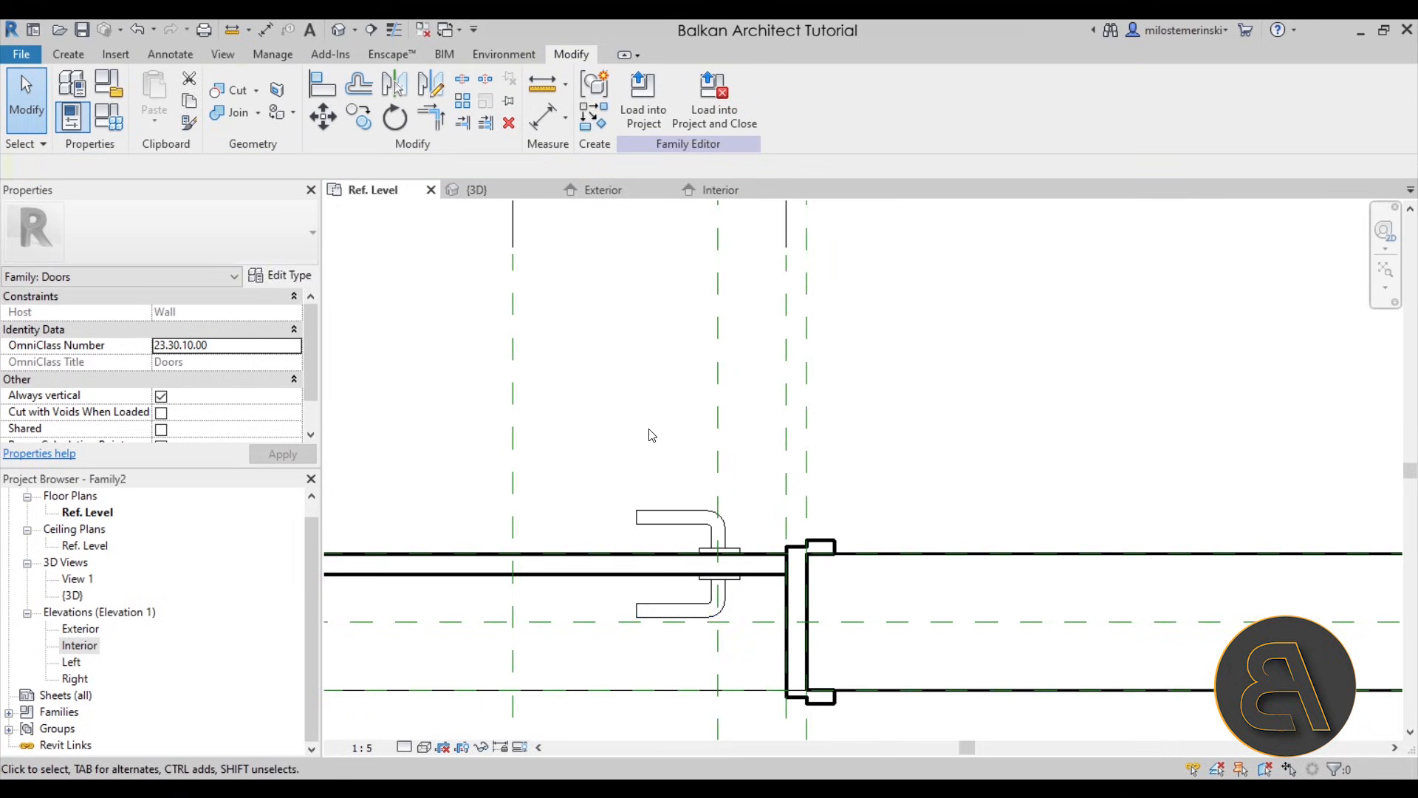
- Set the door family's Width to 900 and Height to 2100, and check the resized door in the 3D view
click(481, 190)
shift+middle_drag(862, 488, 943, 542)
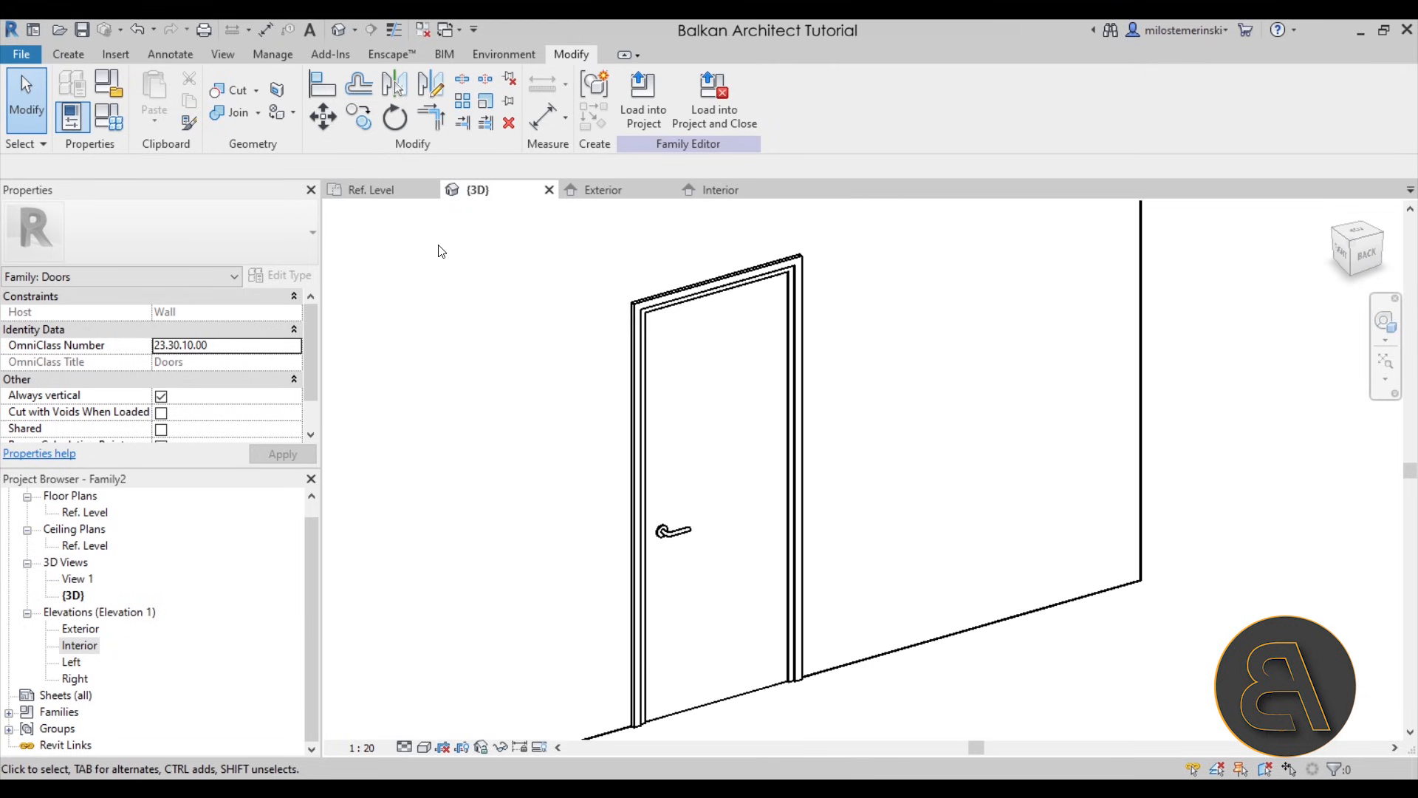
click(113, 126)
drag(347, 152, 258, 147)
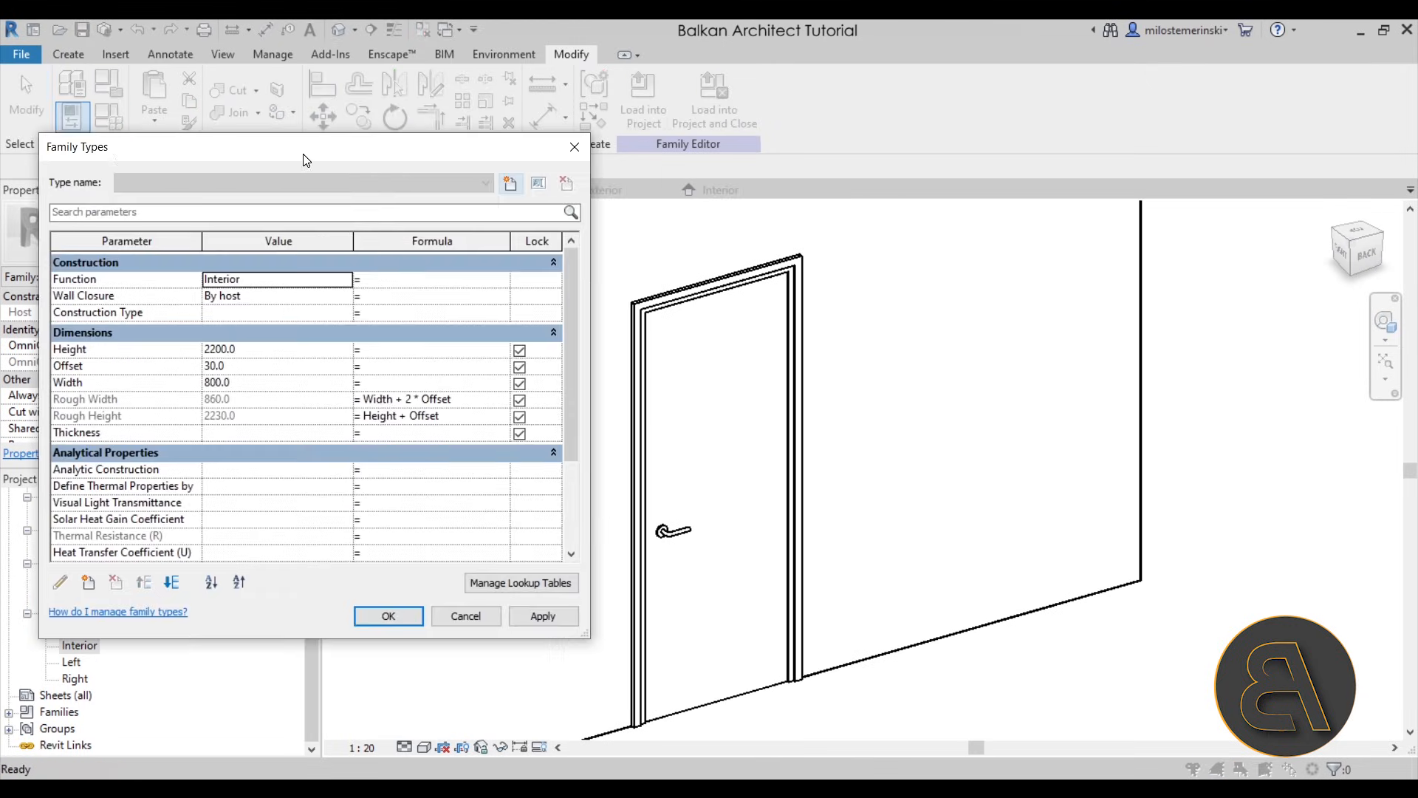
click(246, 388)
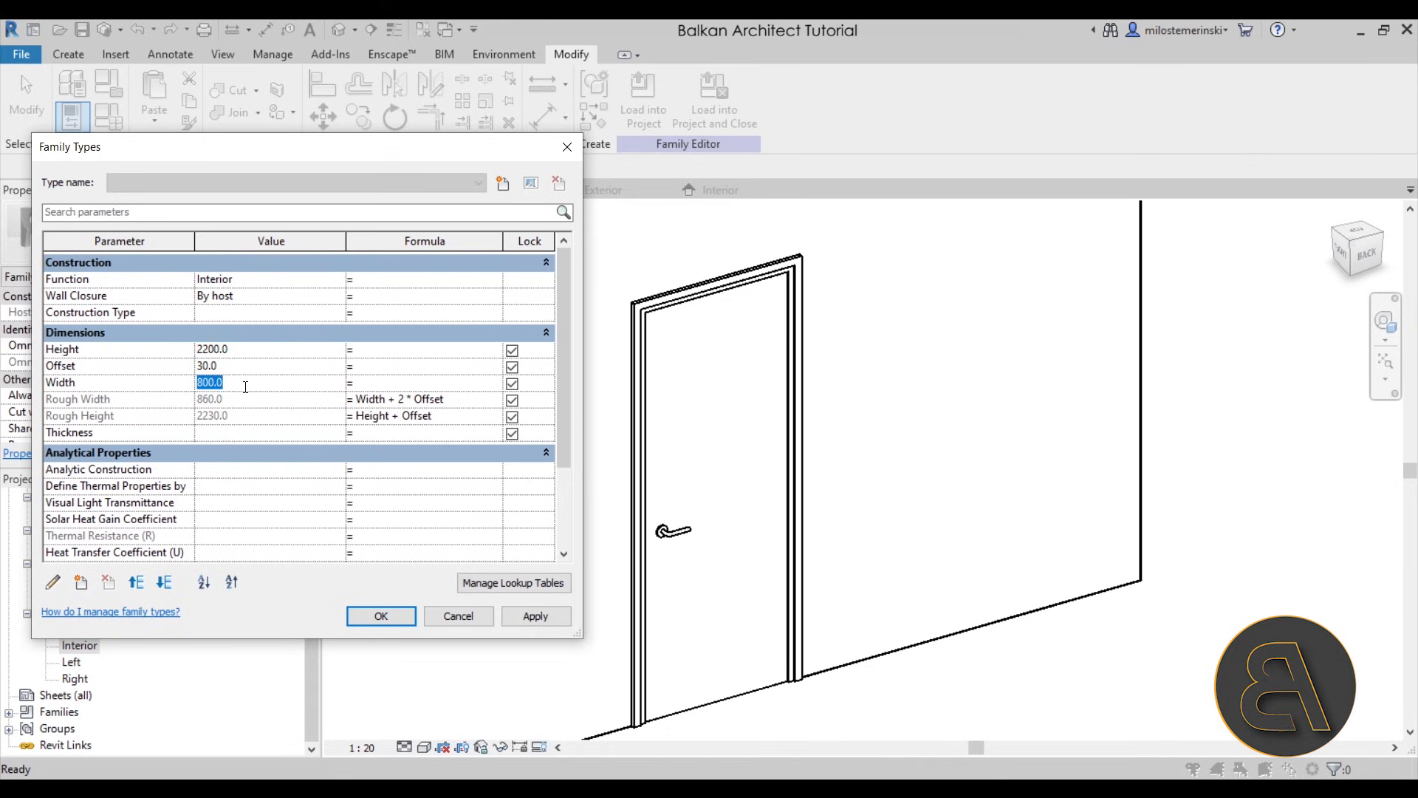
text(900)
click(232, 355)
drag(209, 349, 205, 348)
text(1)
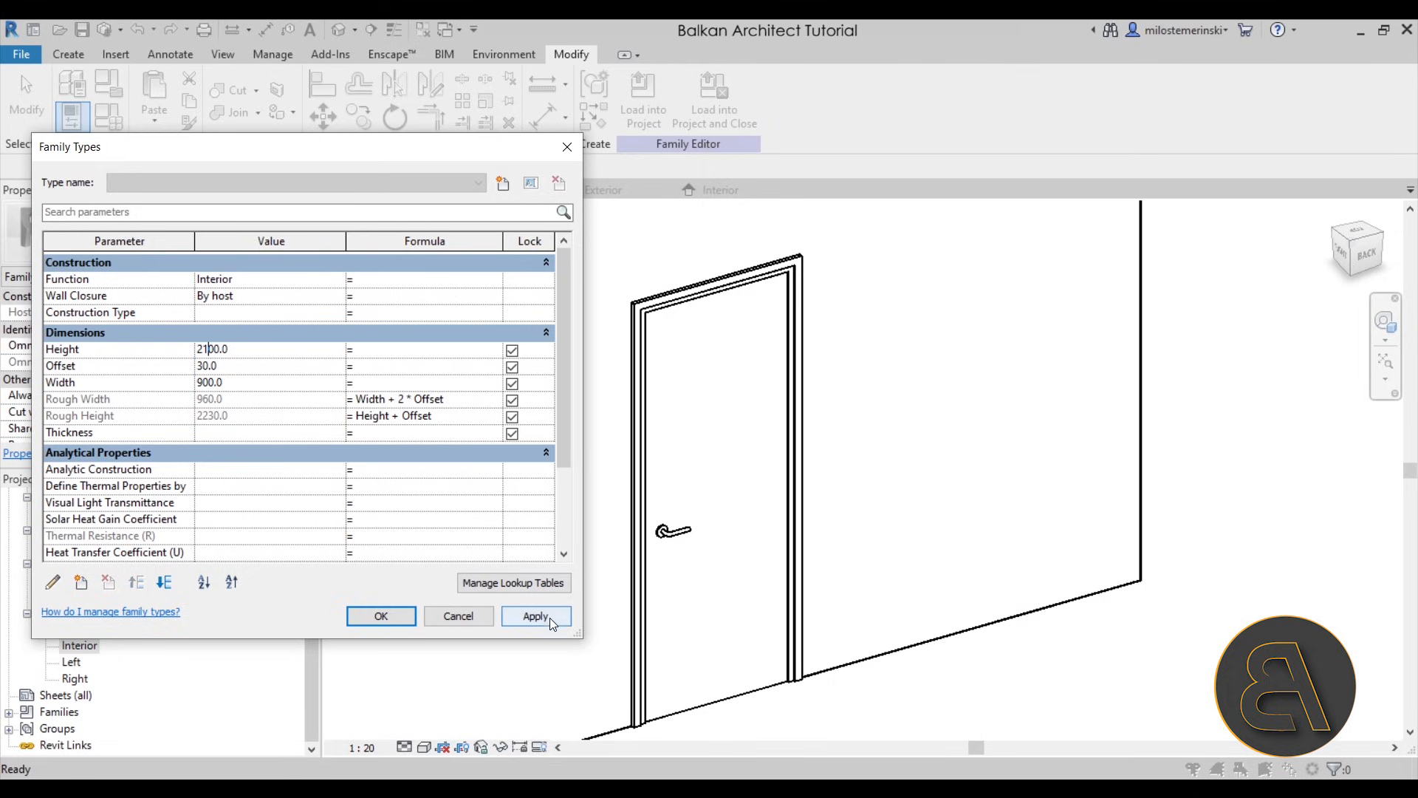
click(549, 618)
click(381, 616)
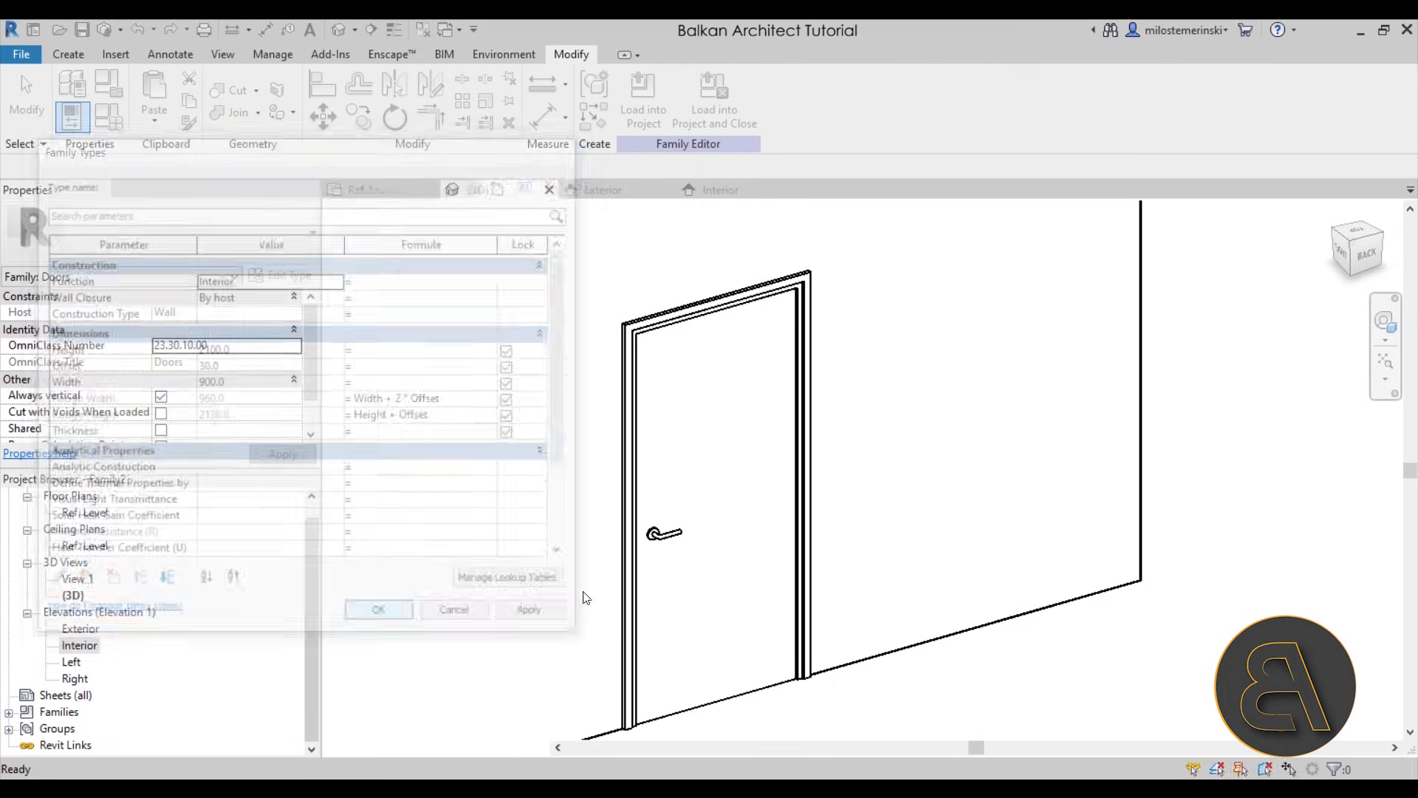
shift+middle_drag(535, 544, 480, 575)
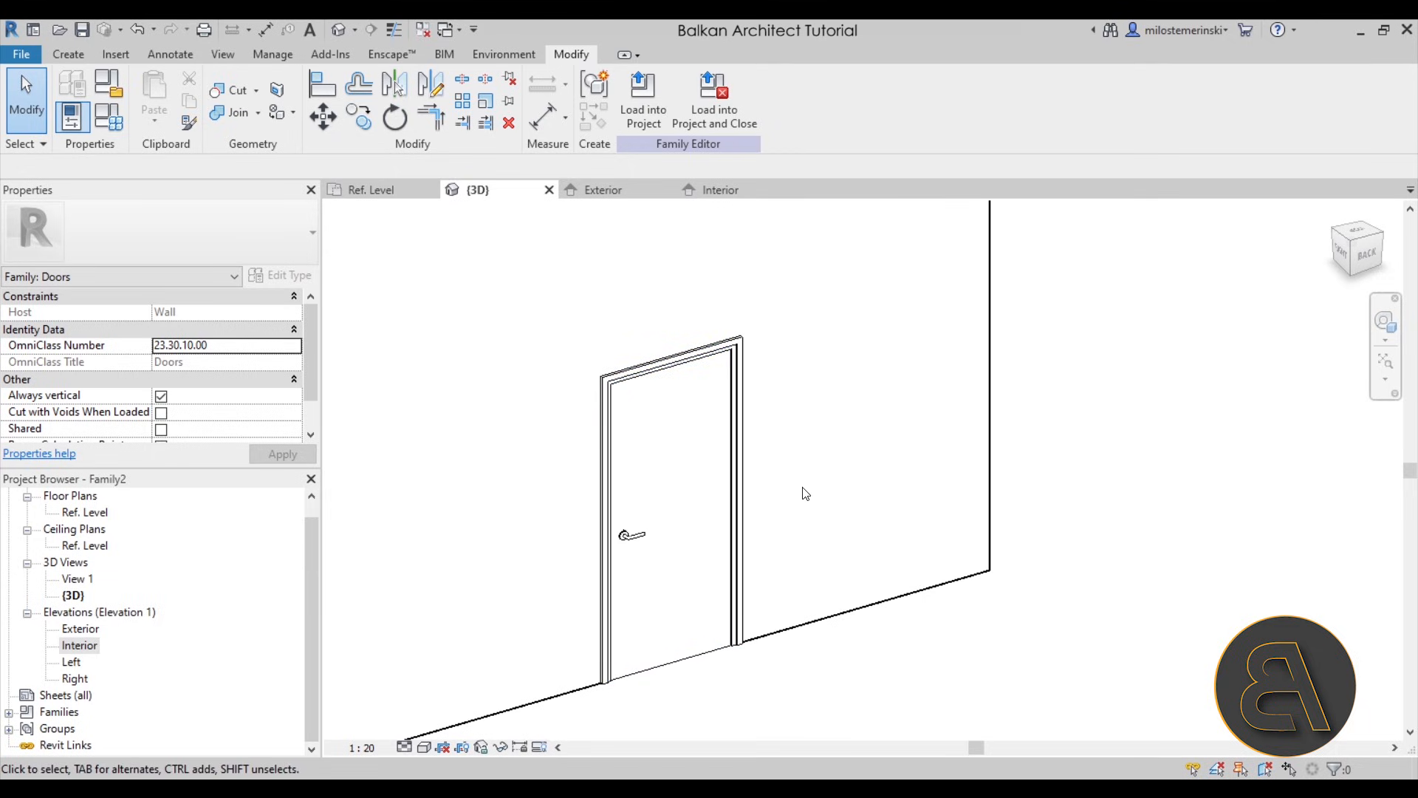
click(741, 509)
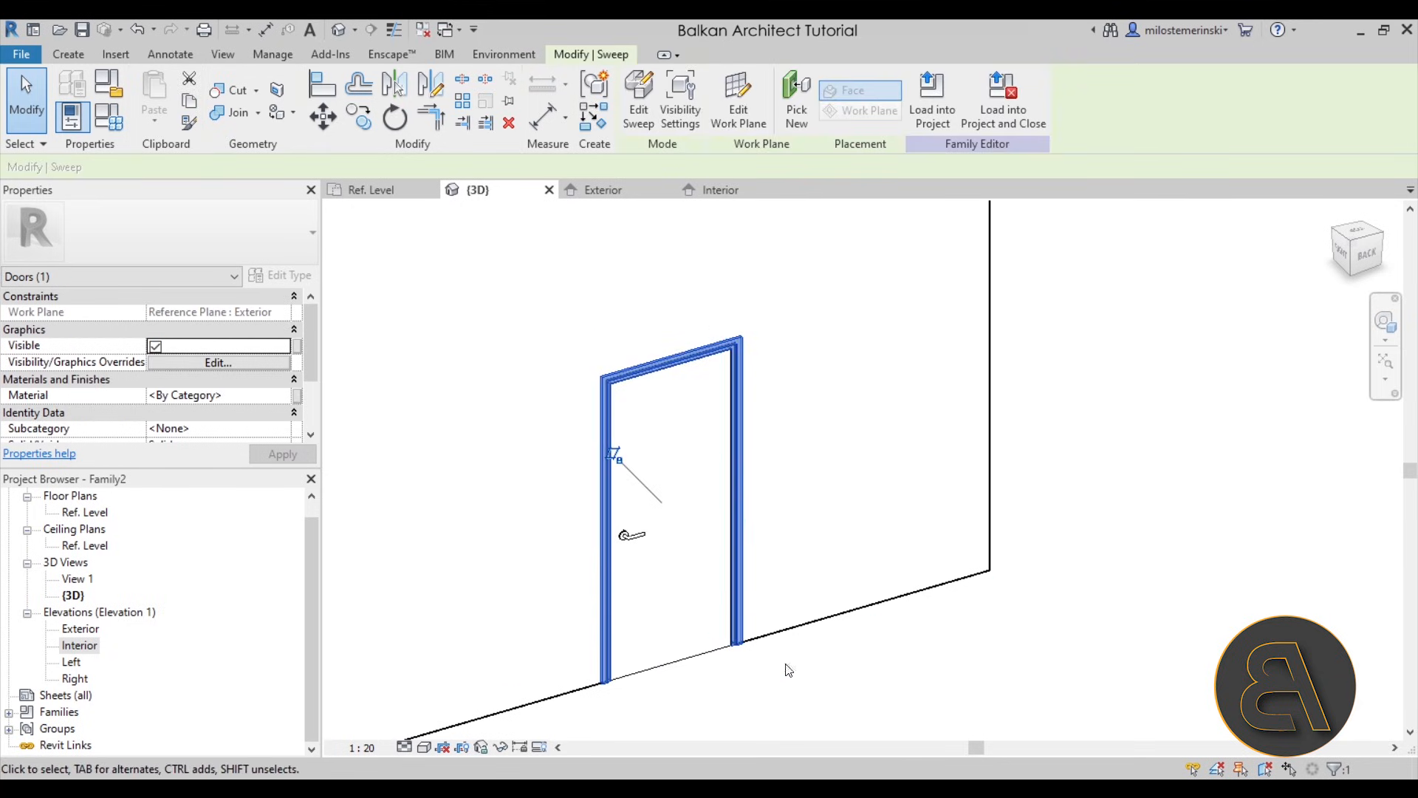
ctrl+click(662, 661)
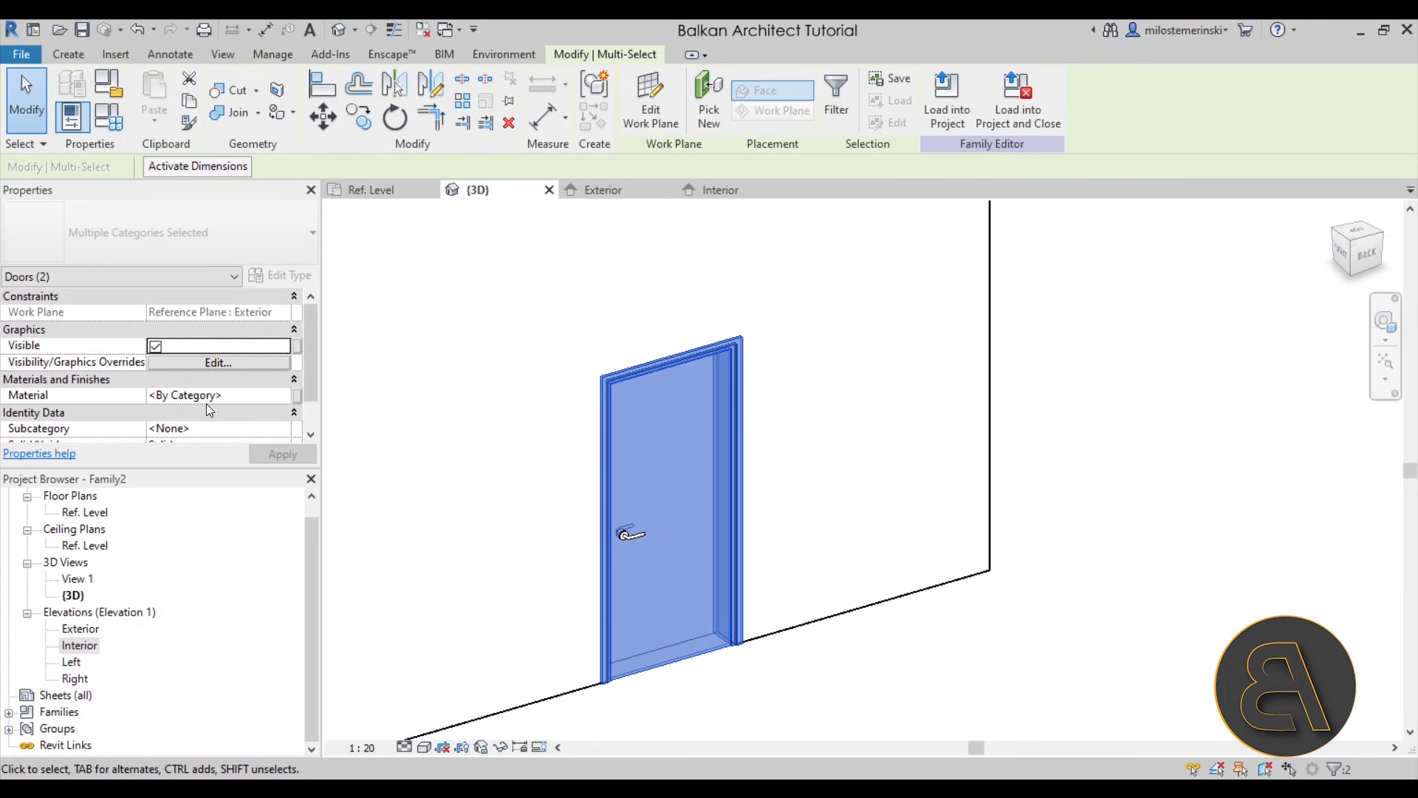
click(296, 396)
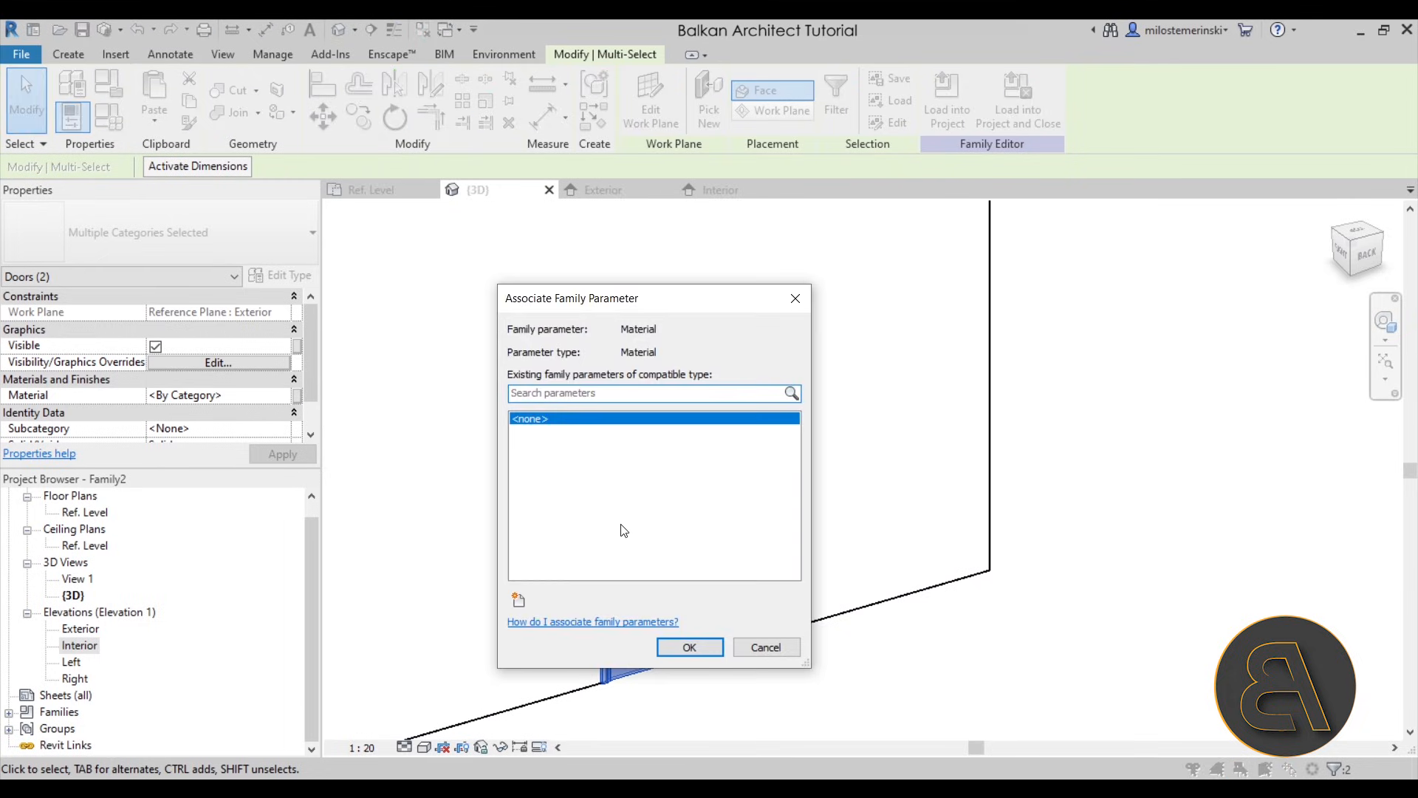
click(518, 600)
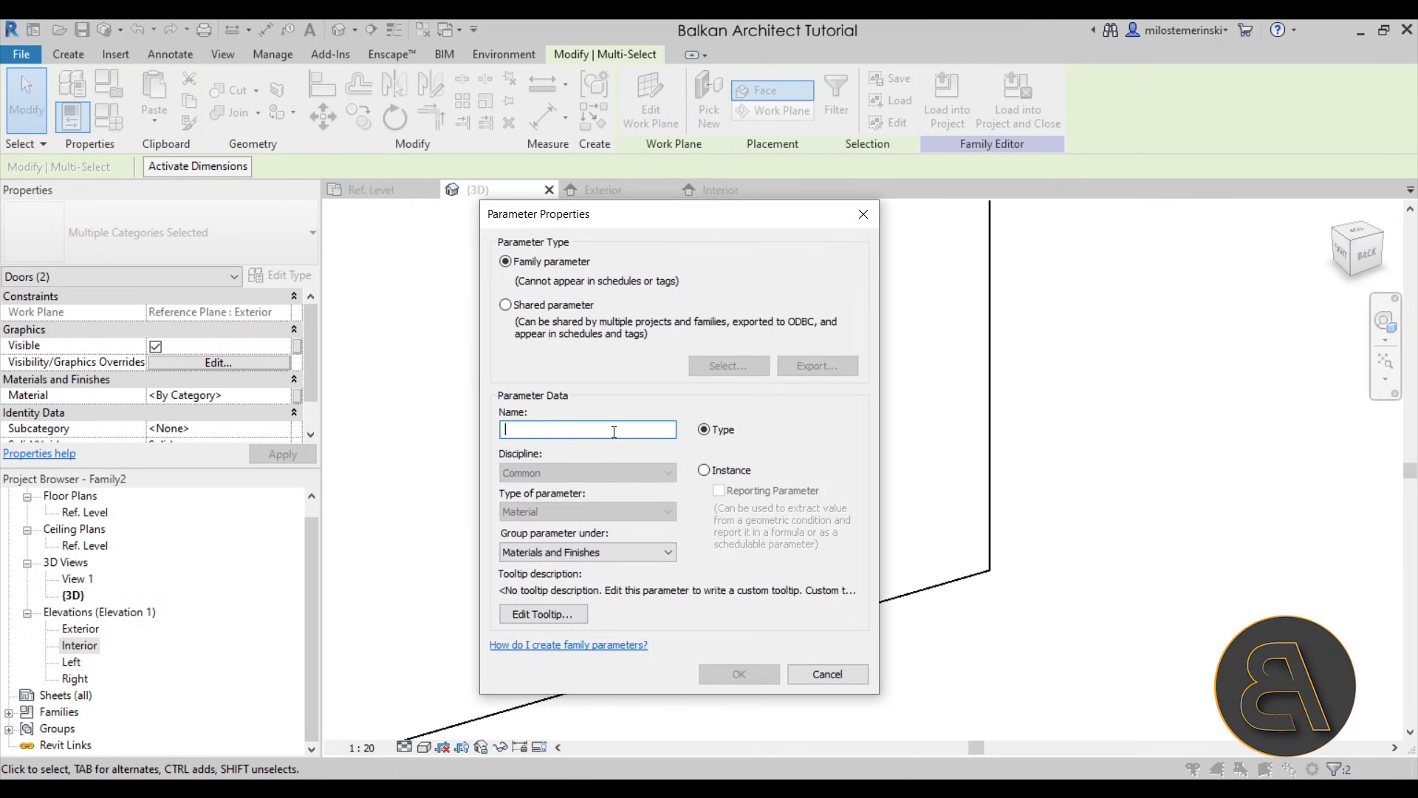
click(817, 669)
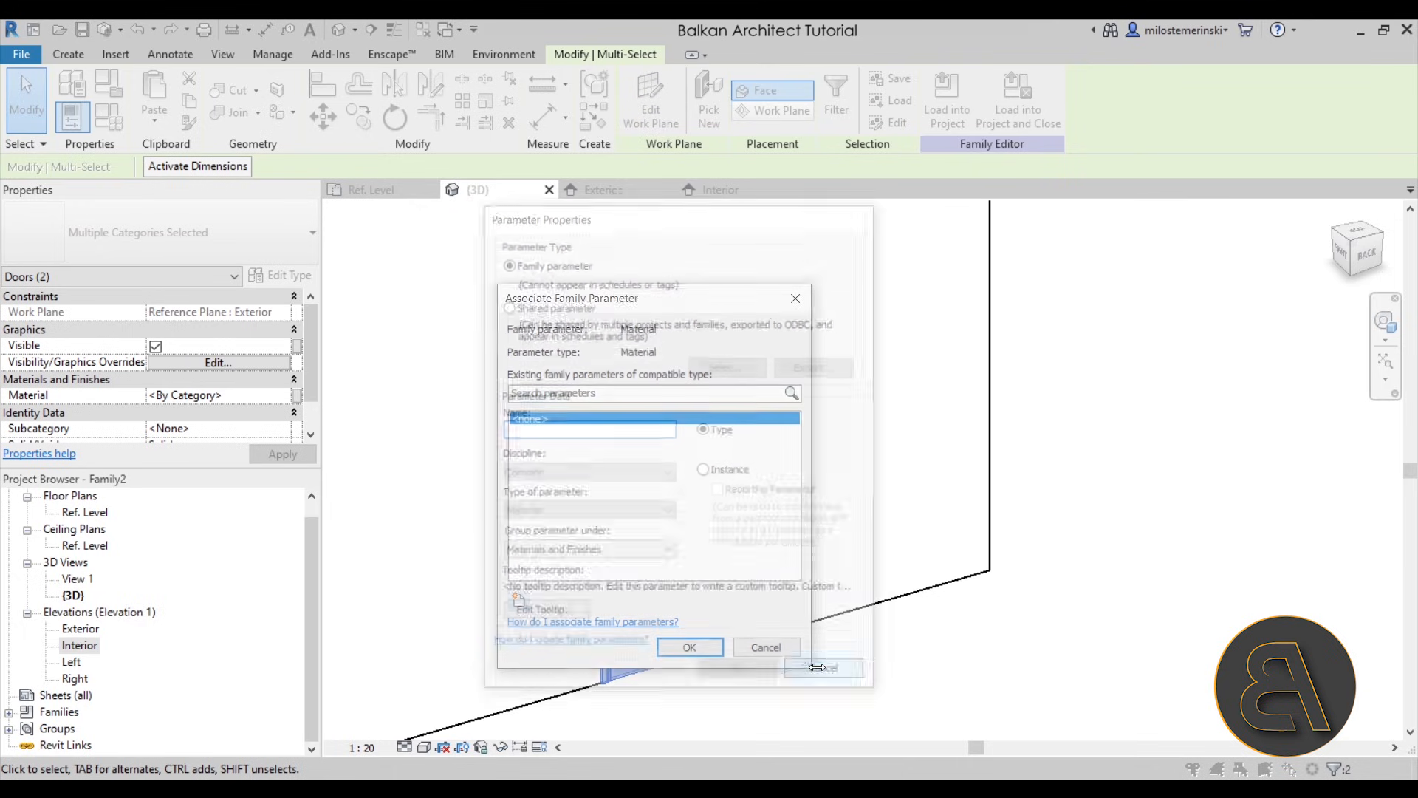
click(776, 645)
click(545, 550)
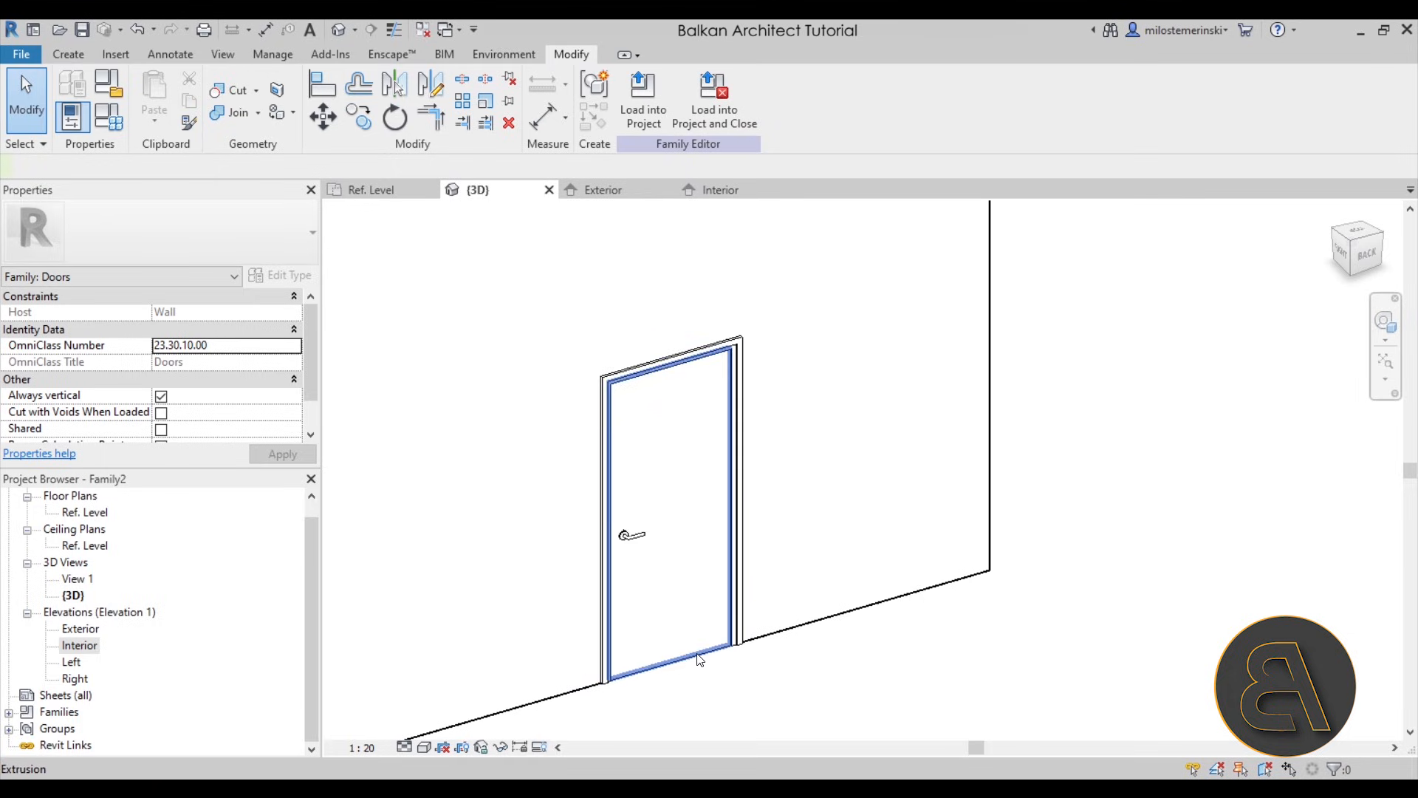
- Assign the Birch wood material from the material library to both the door frame and the door panel
click(631, 528)
ctrl+click(741, 641)
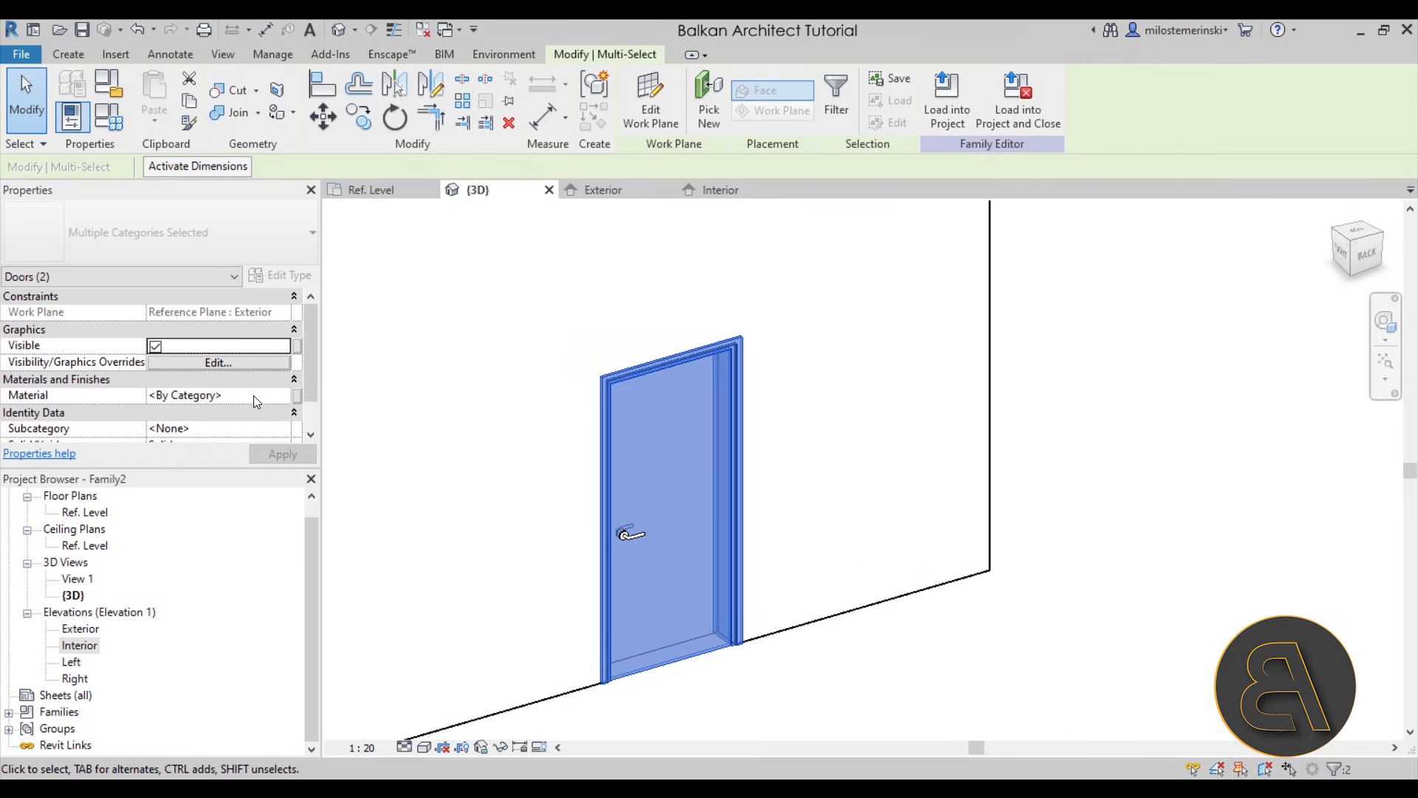
click(283, 397)
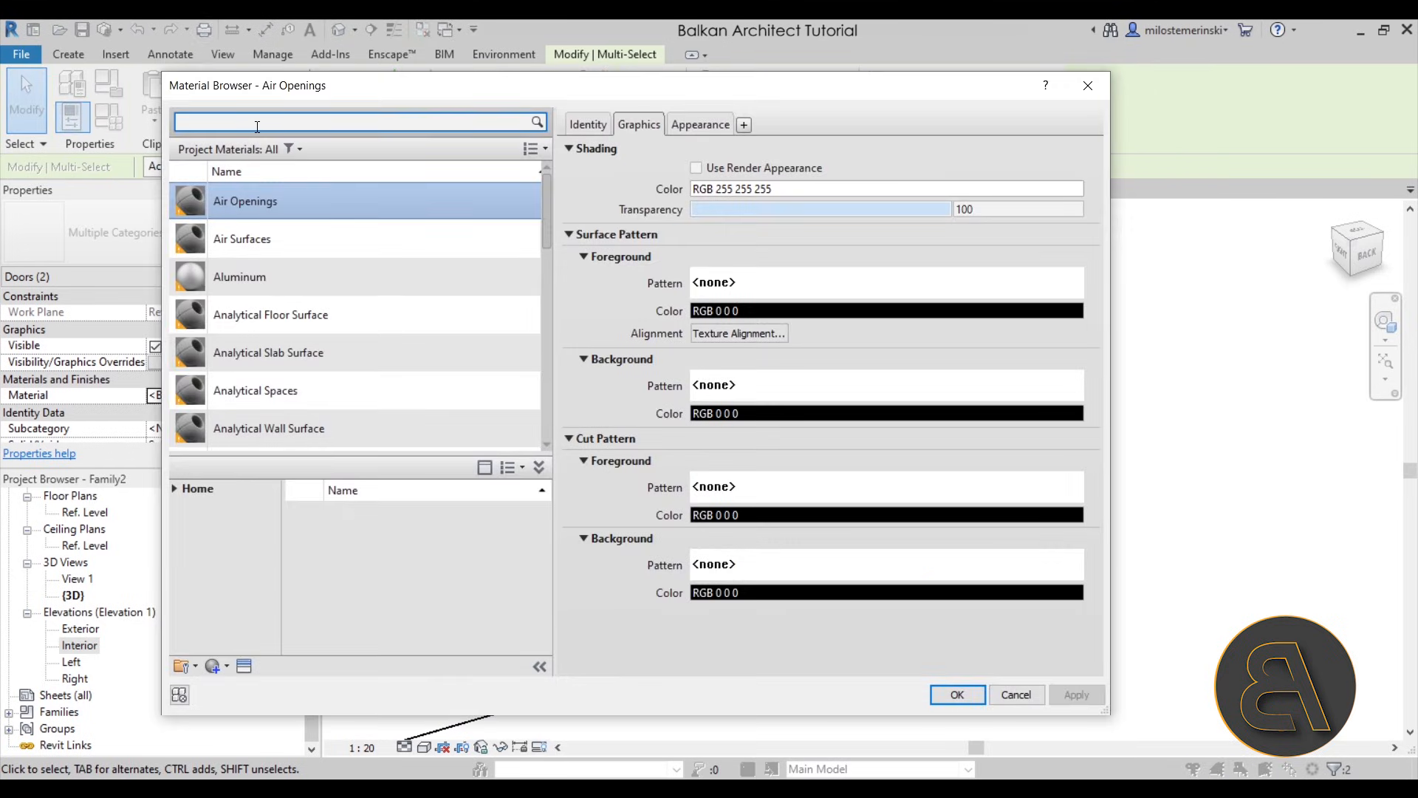
text(wood)
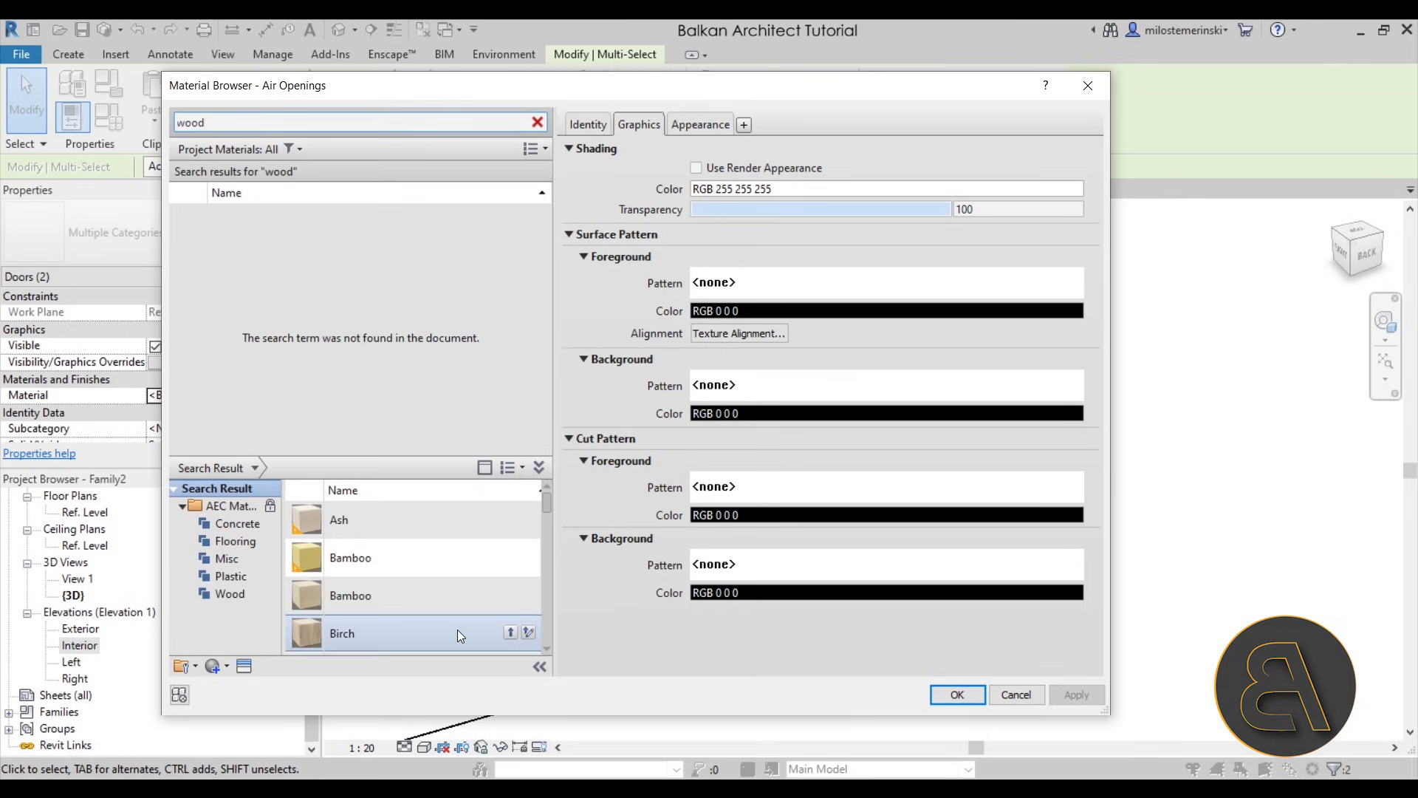
click(507, 632)
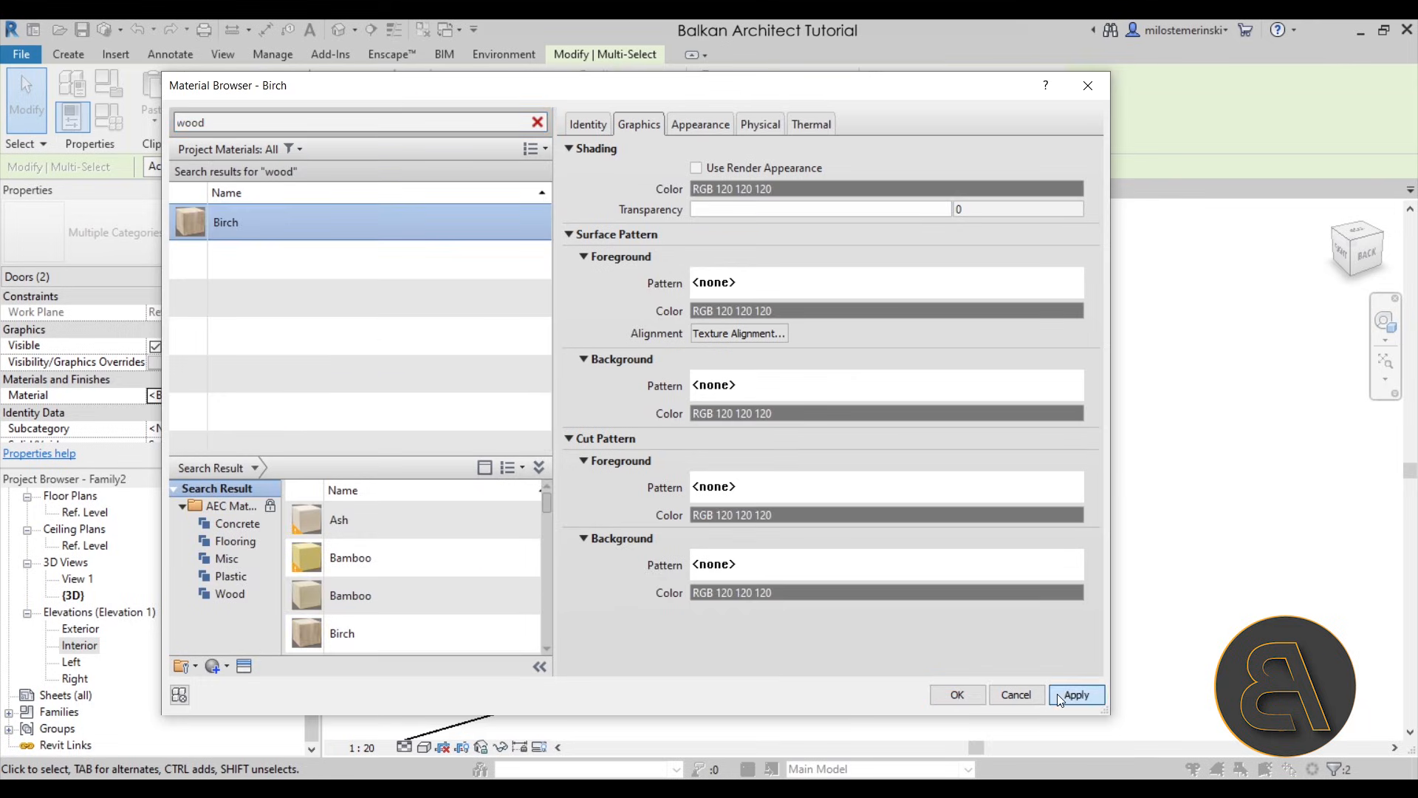
click(957, 694)
- Set the 3D view's visual style to Realistic and clear the selection of the frame and panel
click(424, 747)
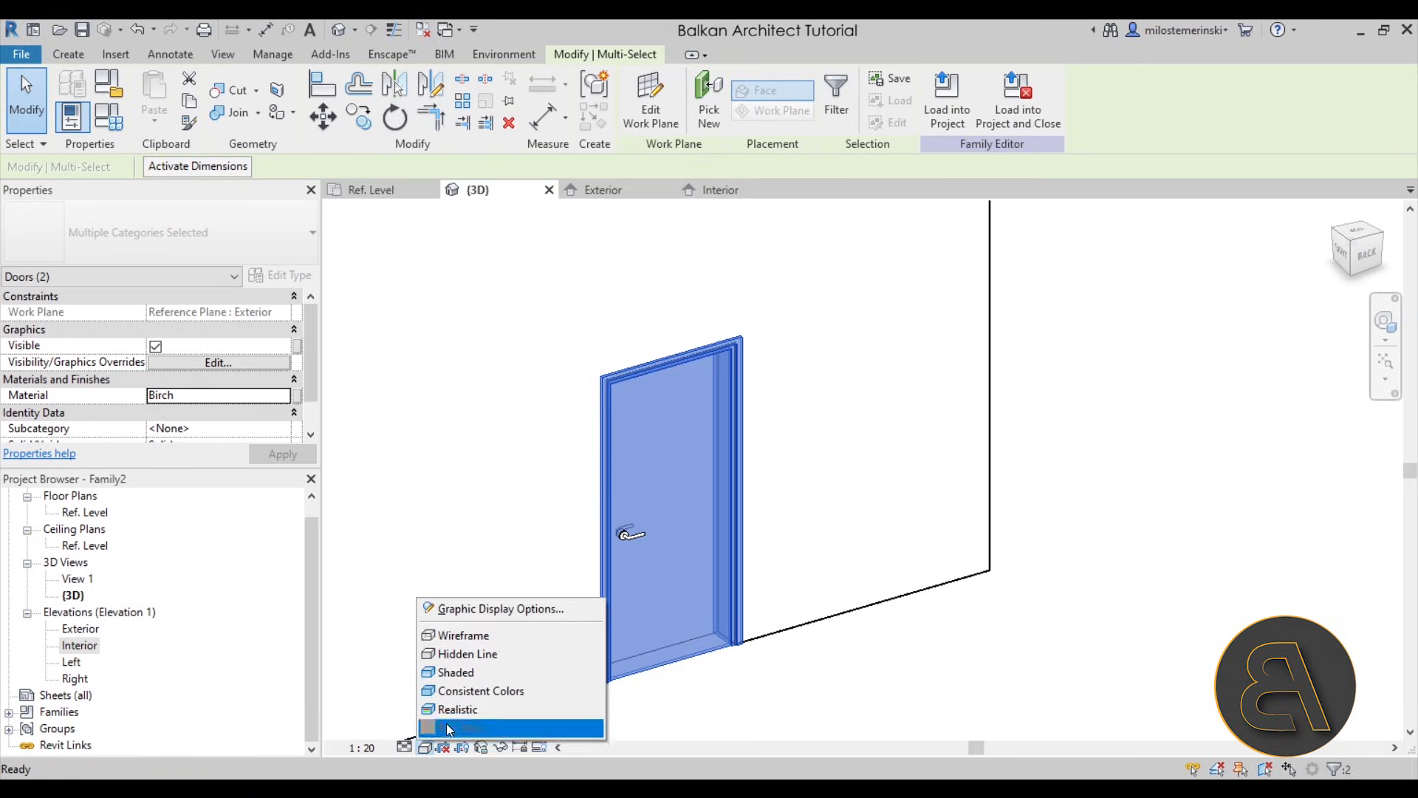
click(524, 710)
click(873, 708)
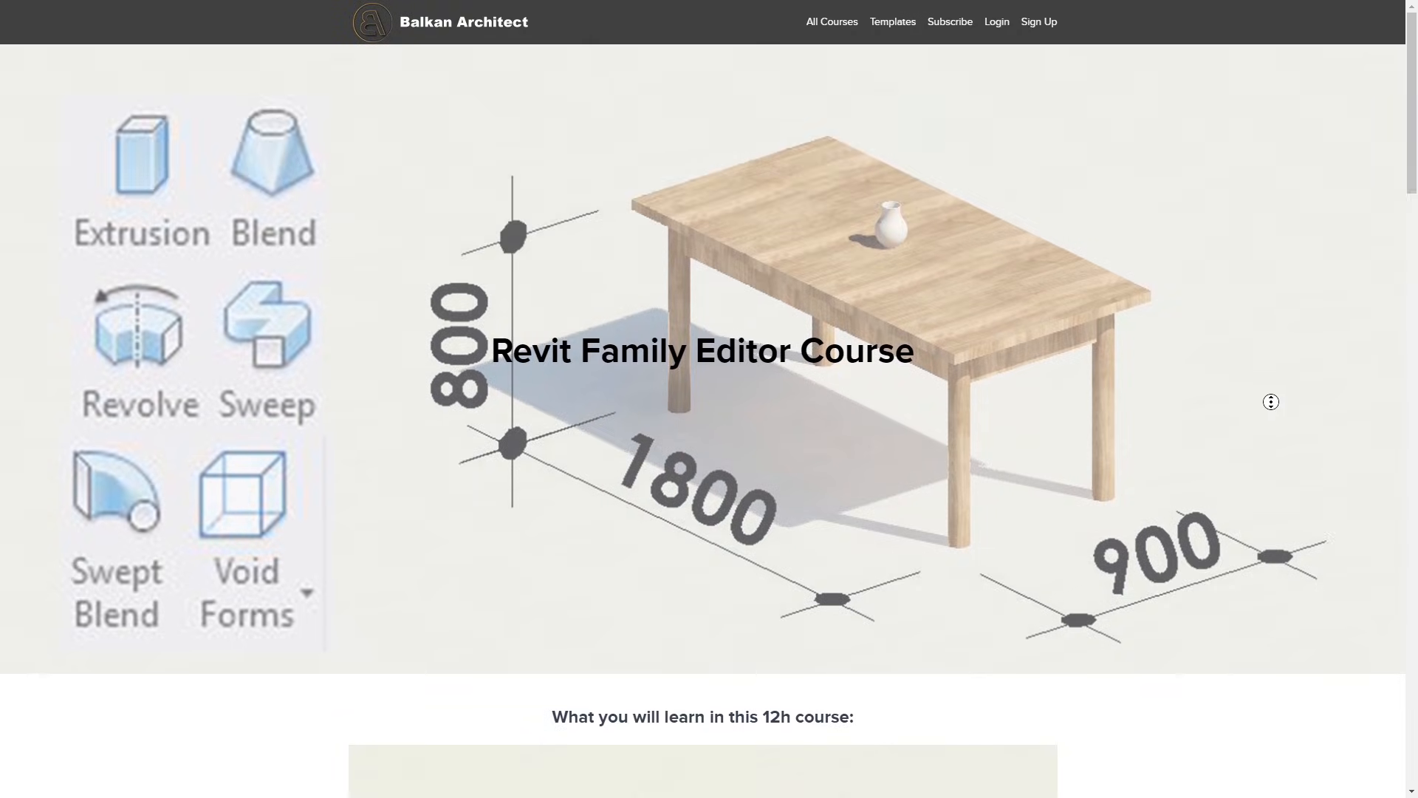
scroll(1269, 436, down, 2)
scroll(1269, 436, down, 7)
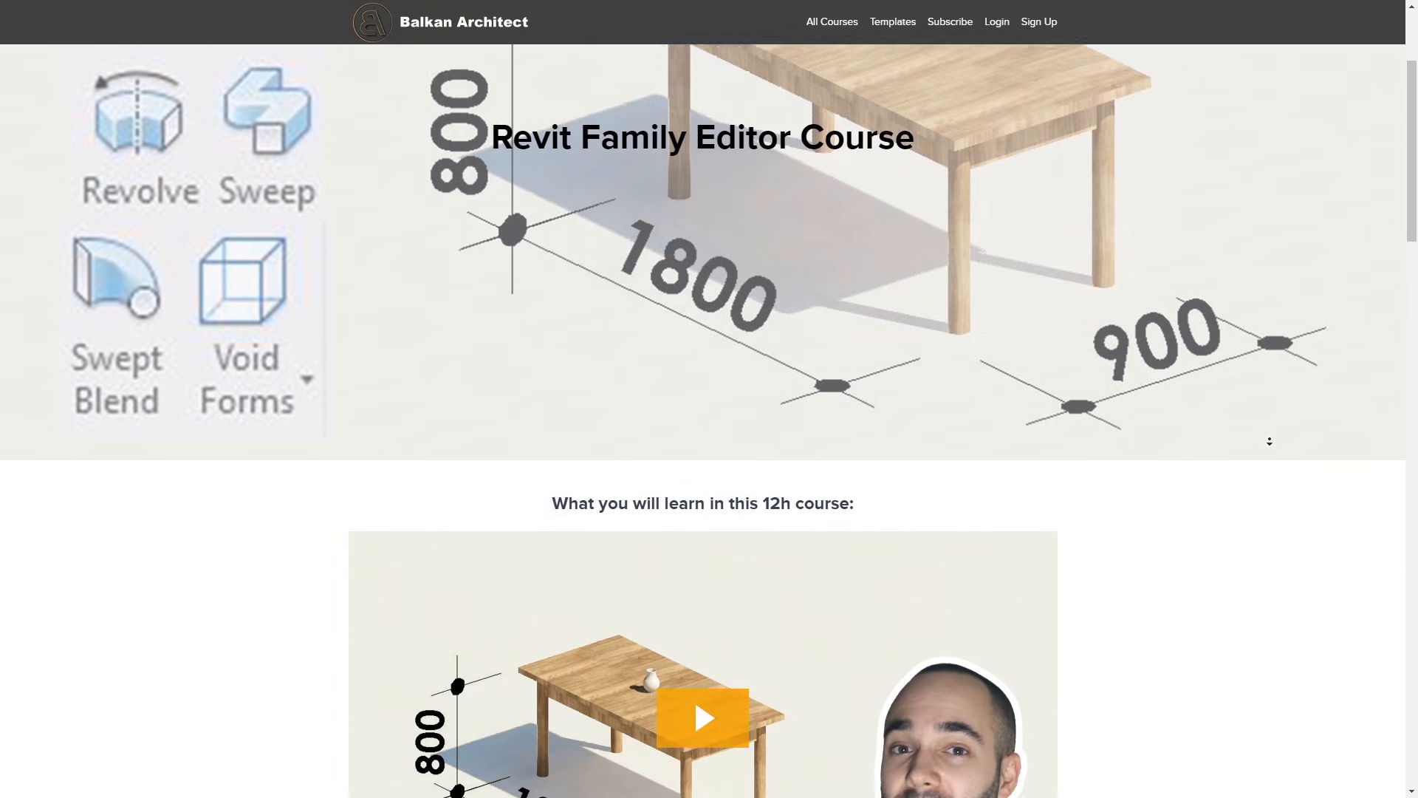
scroll(1269, 441, down, 7)
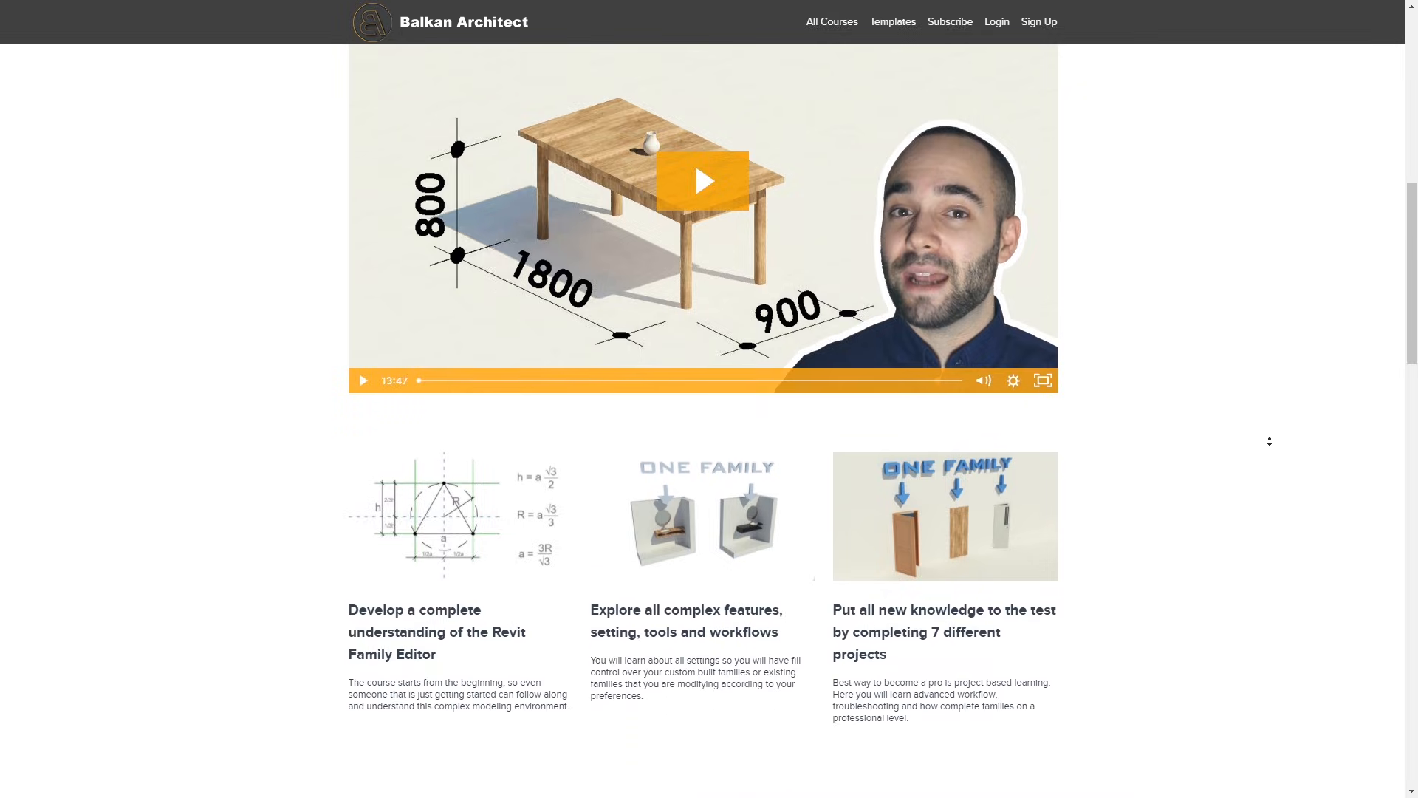
scroll(1269, 441, down, 7)
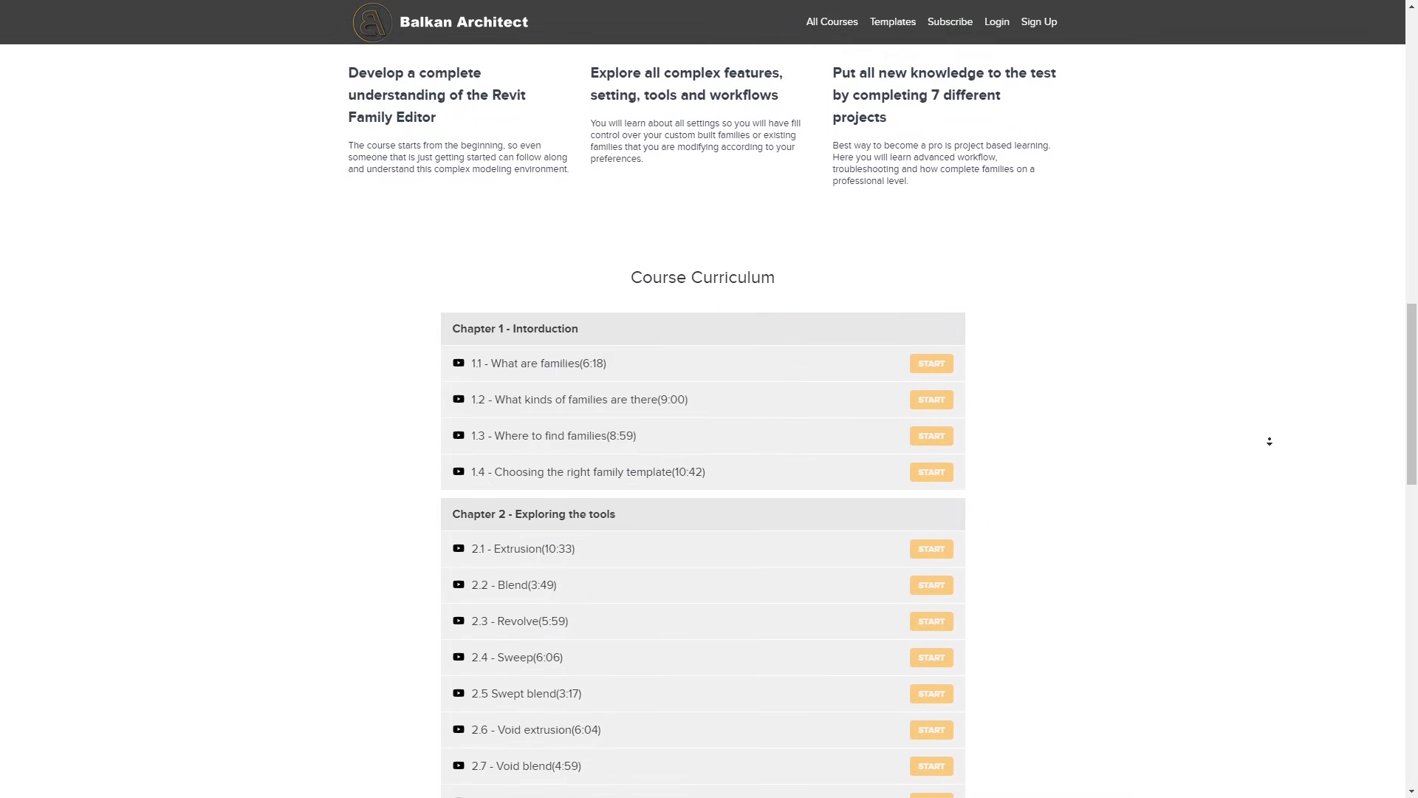
scroll(1269, 441, down, 2)
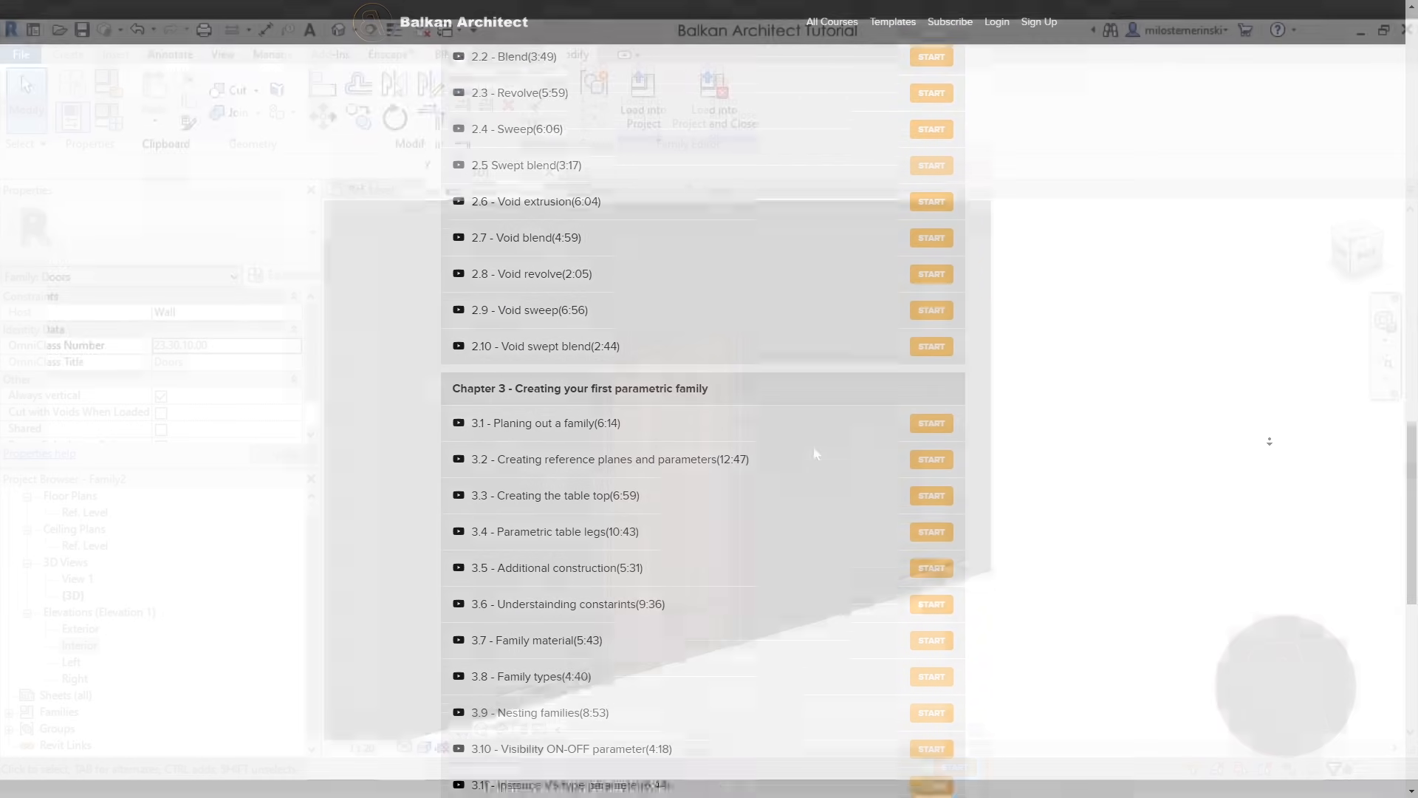